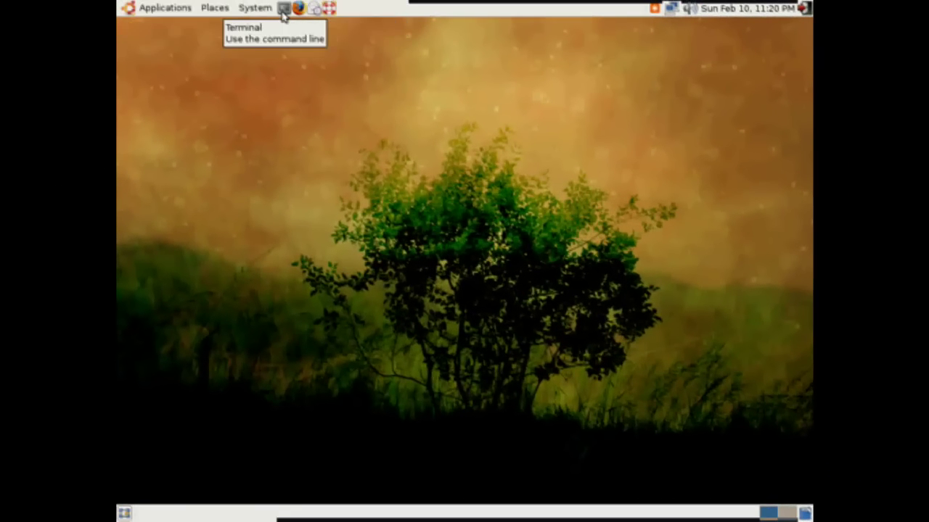
Show the System > Administration submenu listing Synaptic Package Manager
left_click(256, 8)
mouse_move(280, 52)
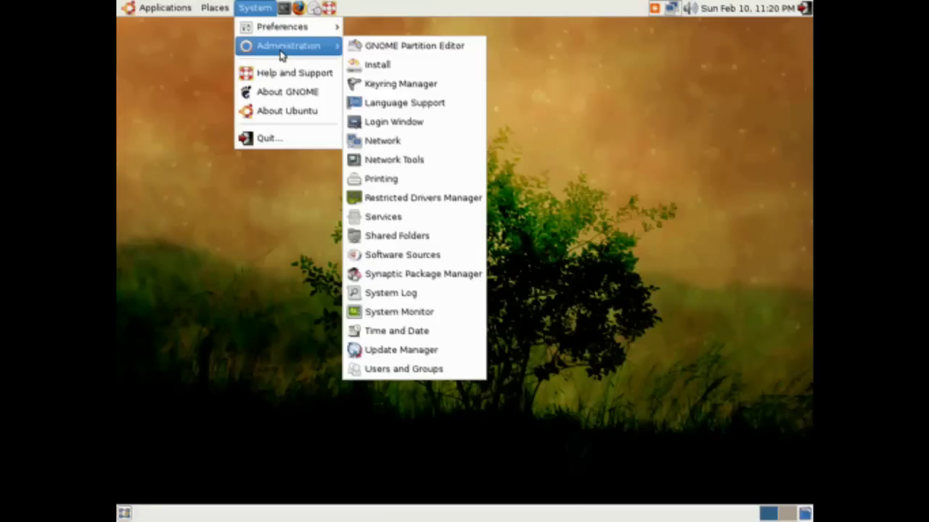
Launch Synaptic Package Manager and search for NFS packages
left_click(428, 274)
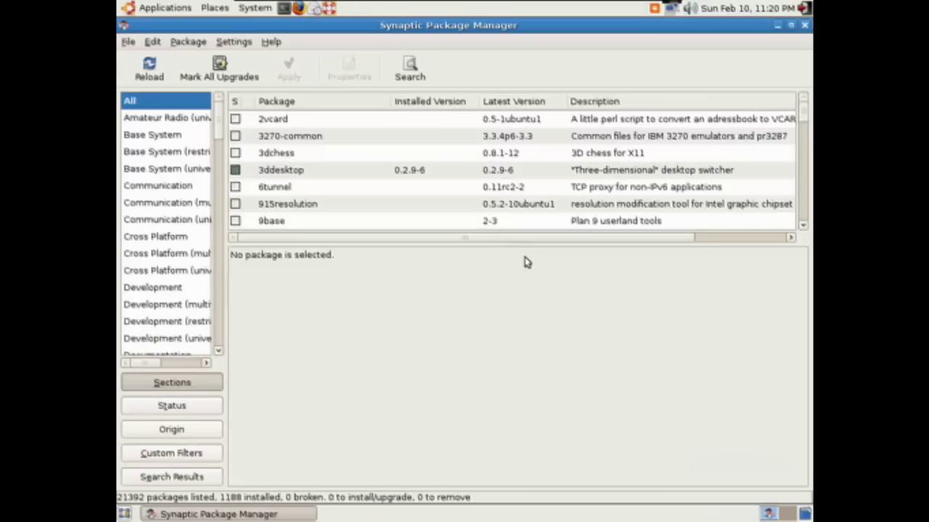
left_click(413, 70)
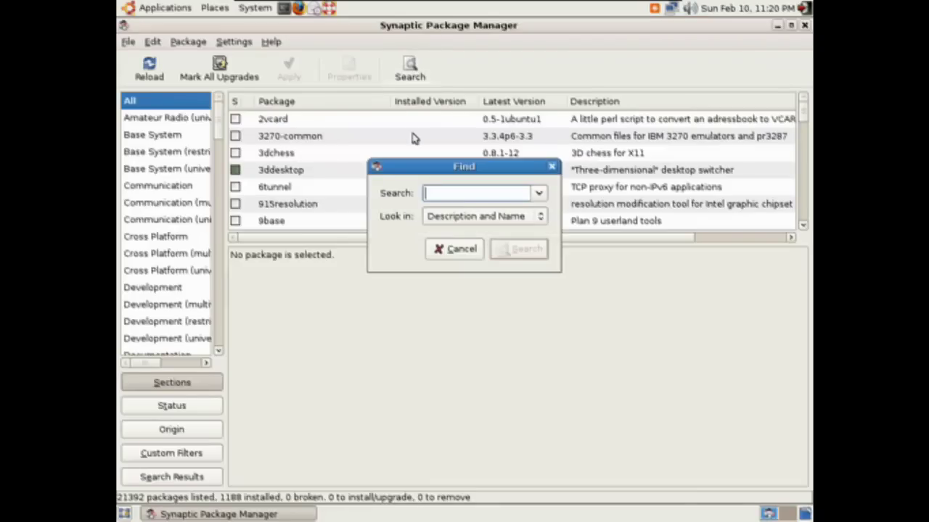
type("NFS")
key("Return")
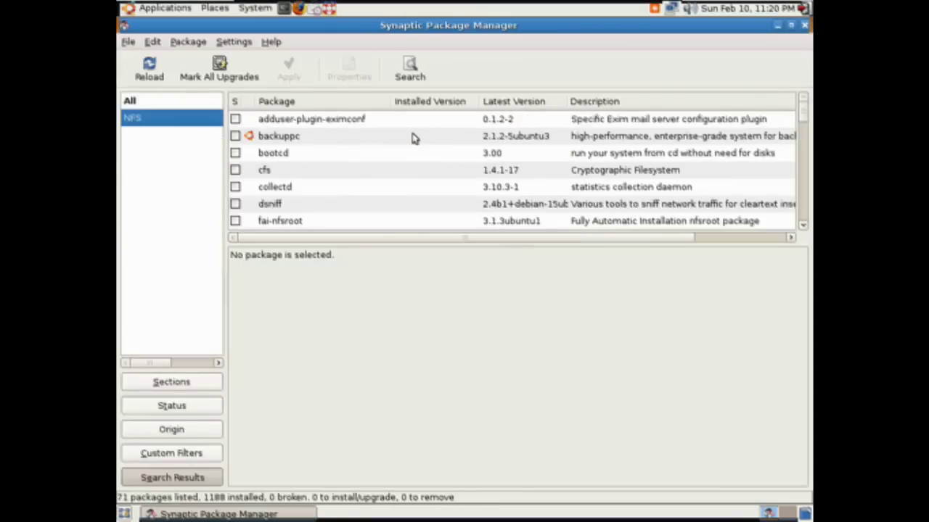
Mark nfs-common for installation and accept its five required dependencies
left_click(283, 205)
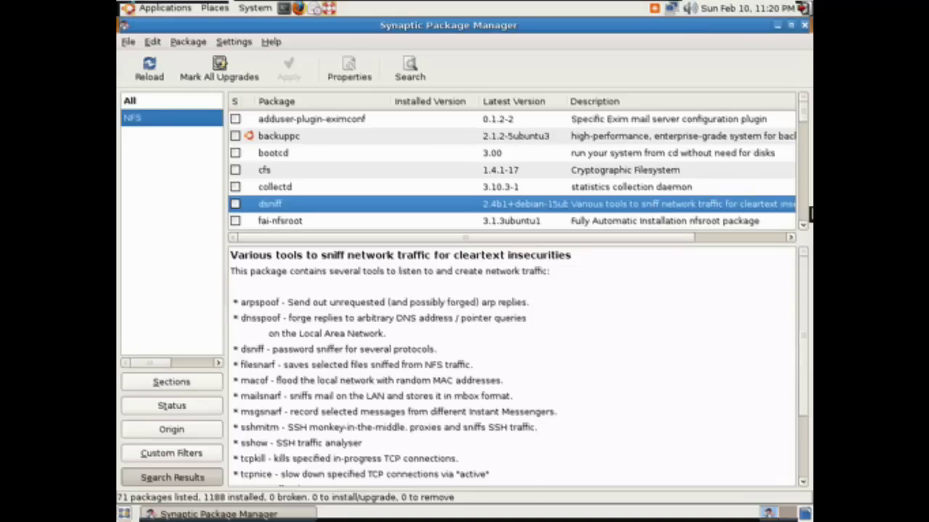
scroll(808, 223, "down", 10)
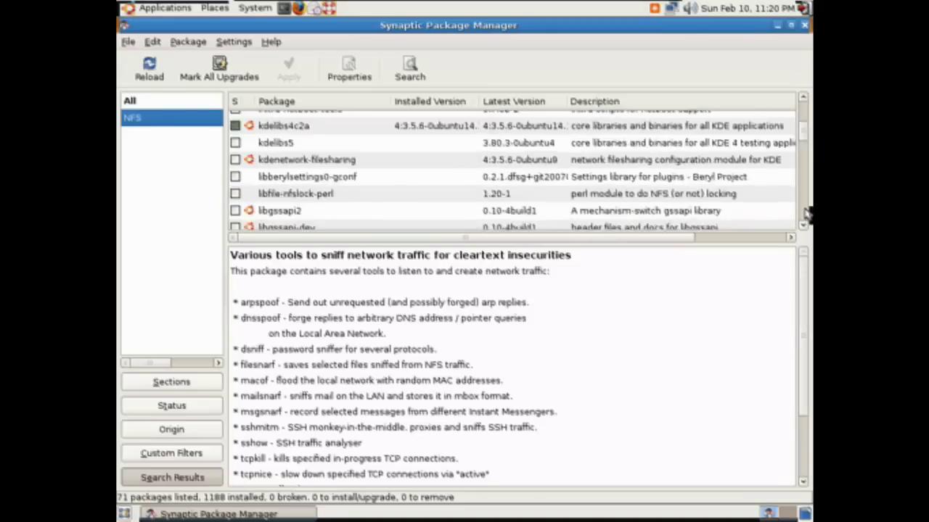
scroll(810, 218, "down", 5)
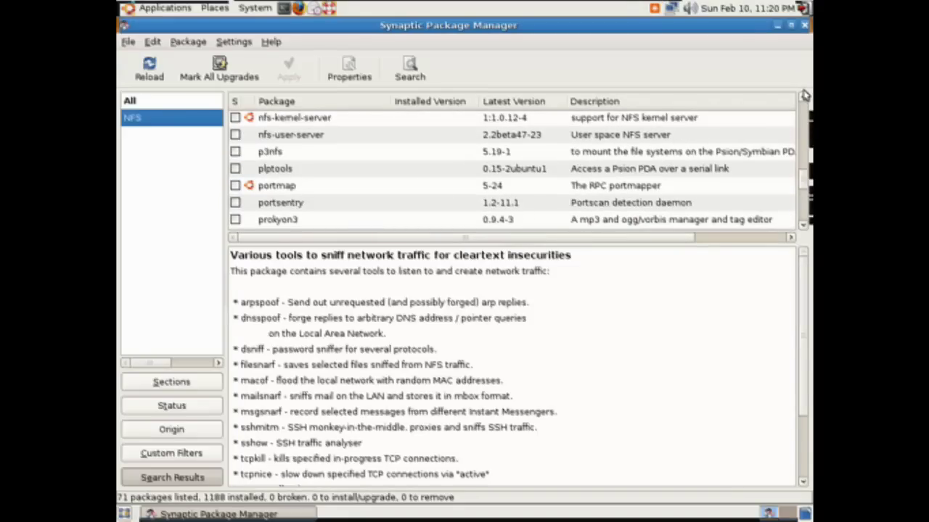
scroll(805, 103, "up", 2)
scroll(804, 102, "up", 2)
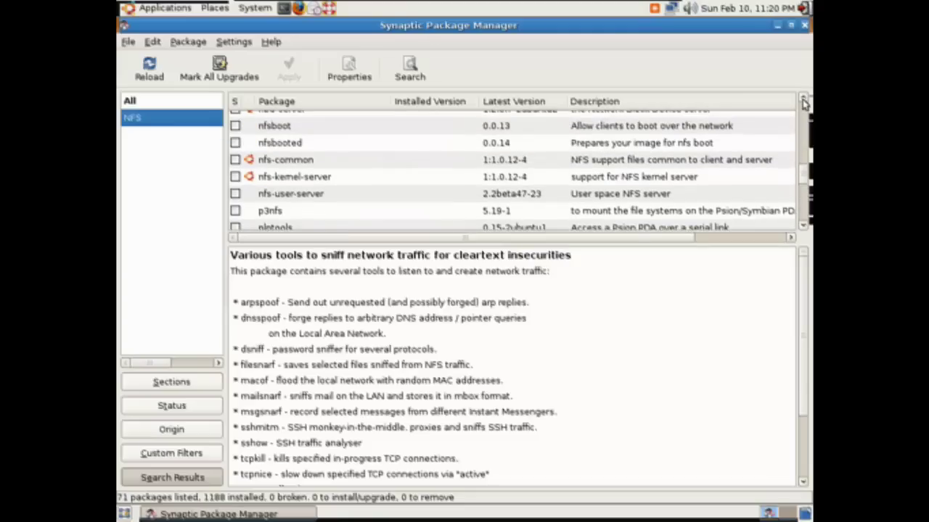
left_click(548, 169)
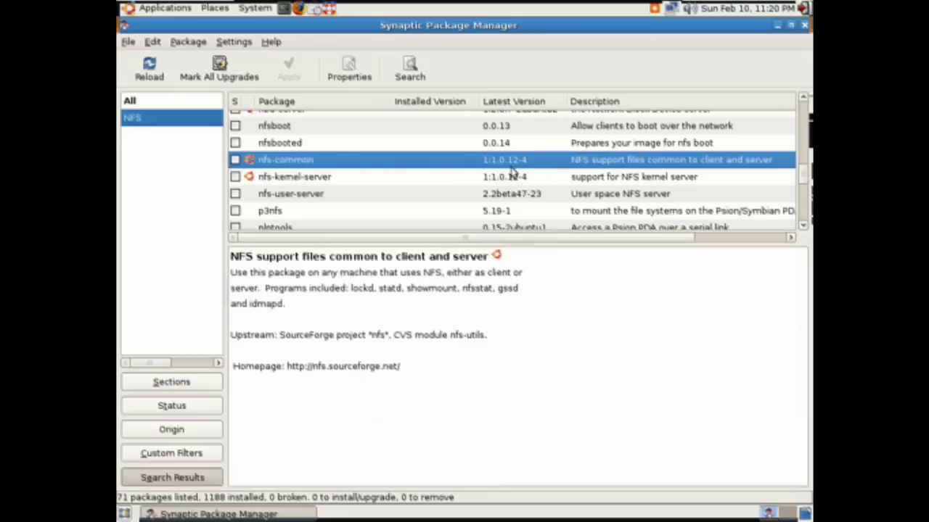
left_click(235, 160)
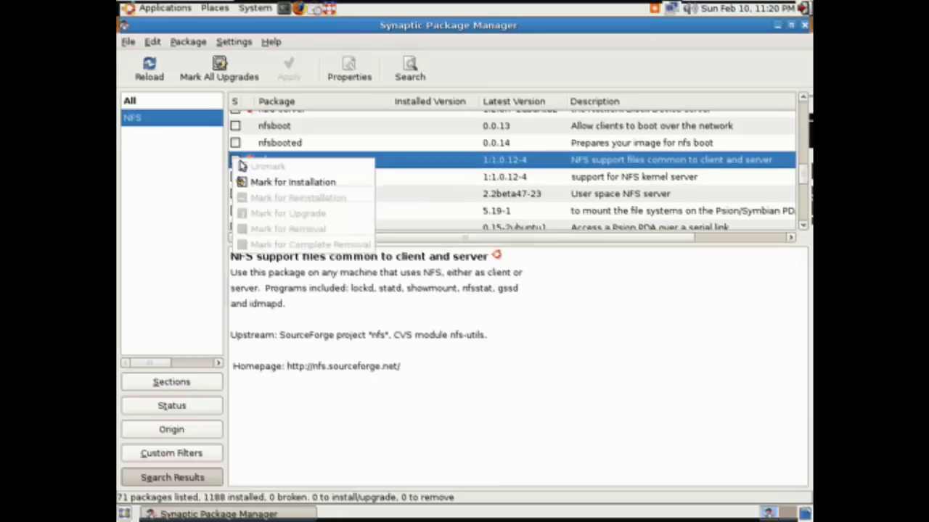
left_click(304, 182)
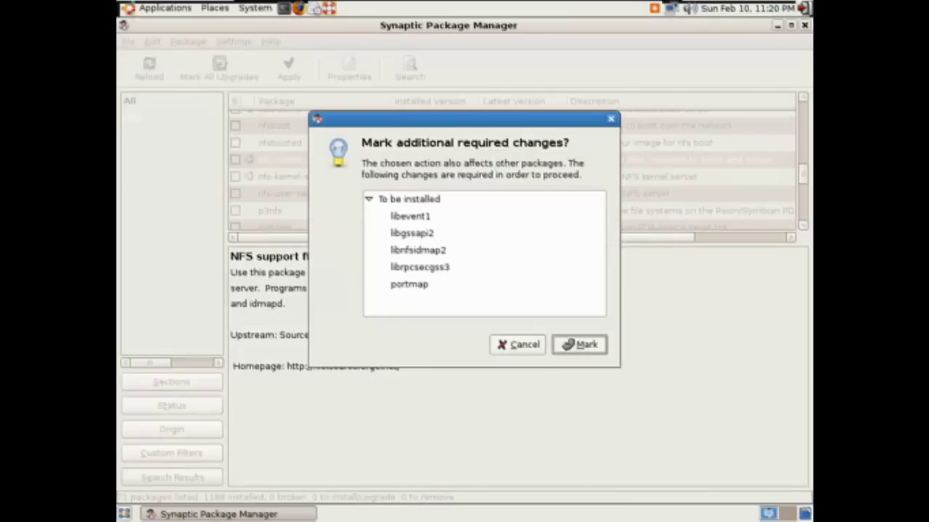
left_click(580, 344)
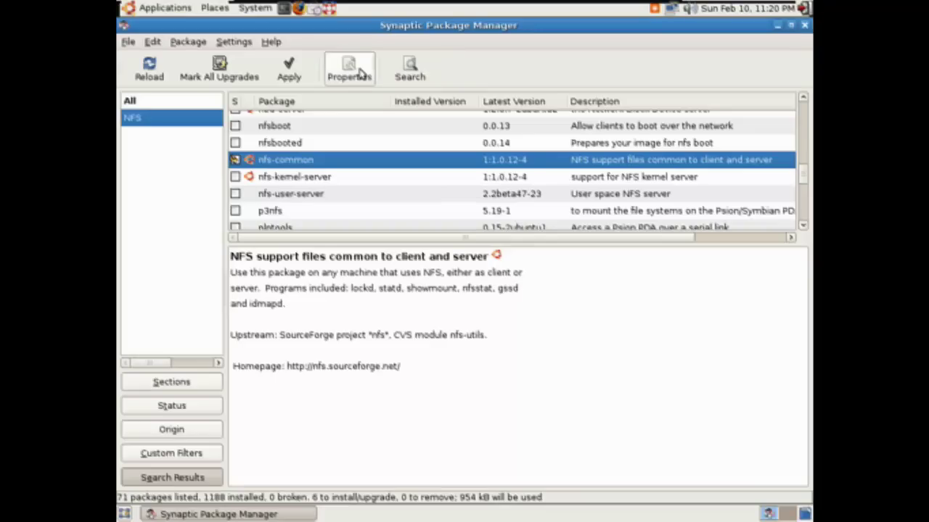
Search for samba packages and scroll the results to the samba entry
left_click(409, 72)
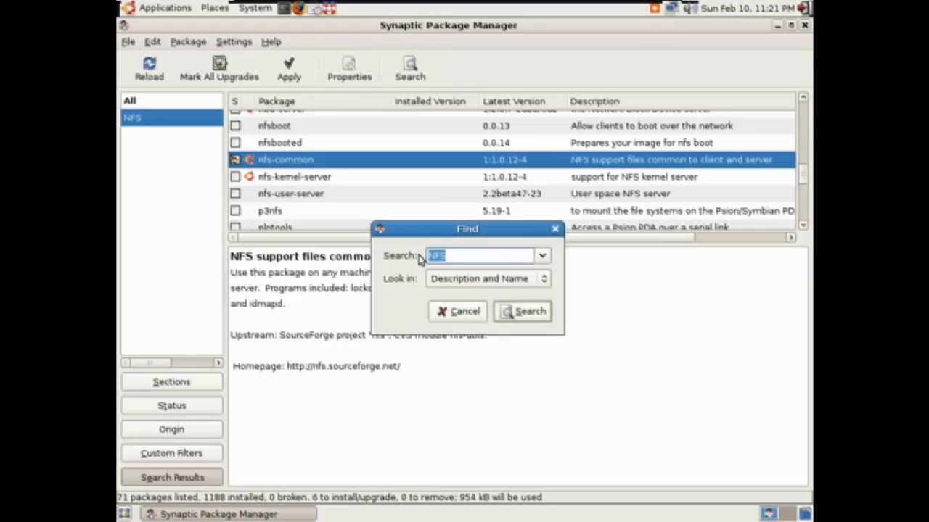
type("samba")
key("Return")
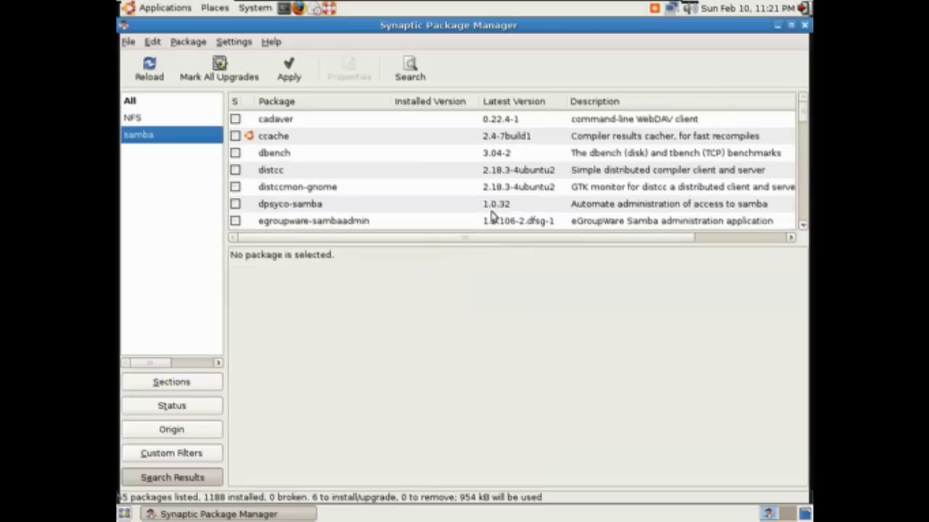
left_click(803, 213)
left_click(802, 213)
left_click(802, 213)
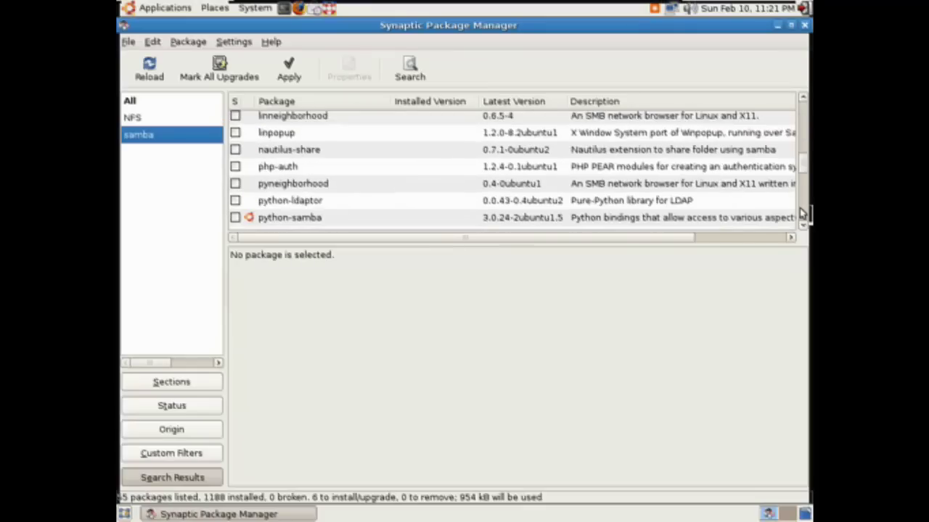
left_click(802, 124)
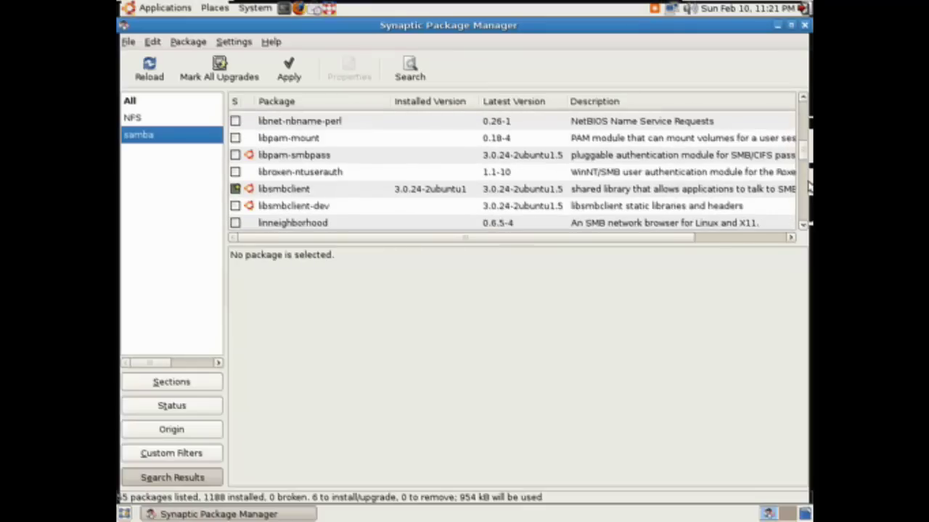
left_click(804, 214)
left_click(803, 218)
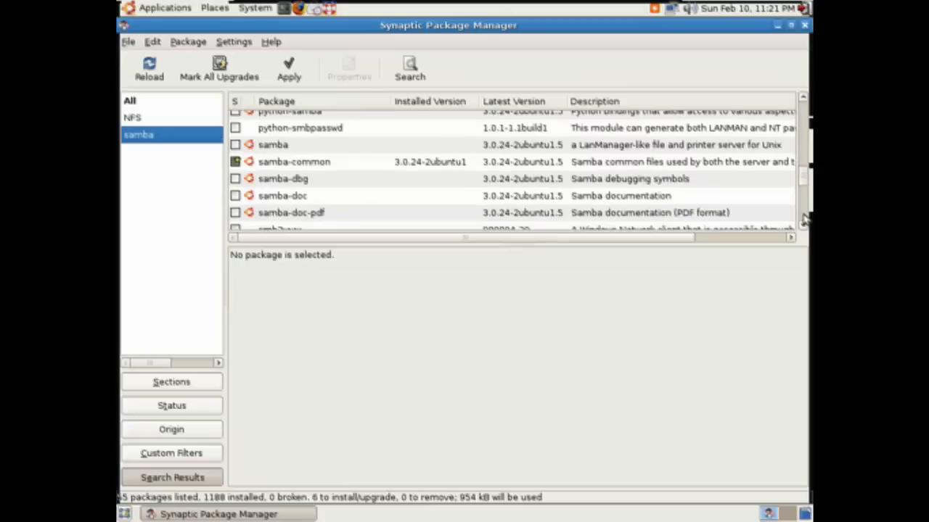
Mark samba for installation, accepting the samba-common and smbclient upgrades
left_click(236, 146)
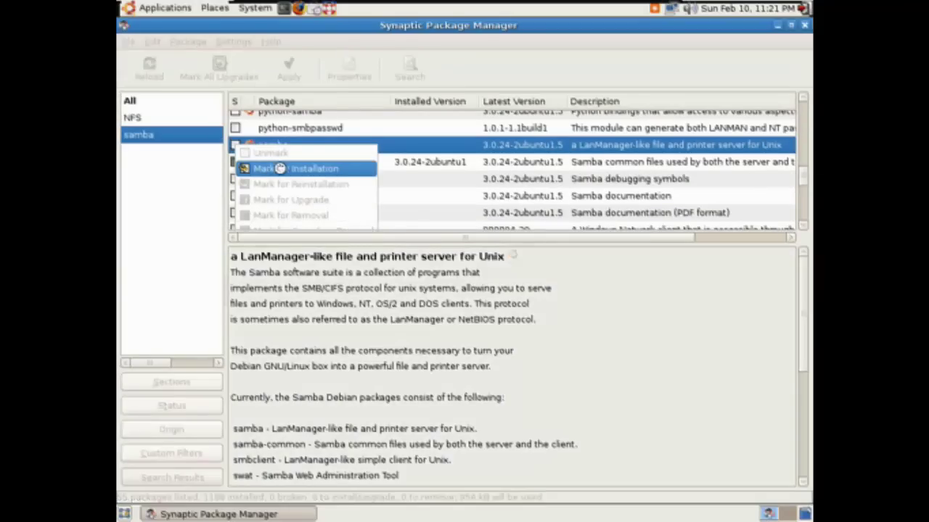
left_click(270, 169)
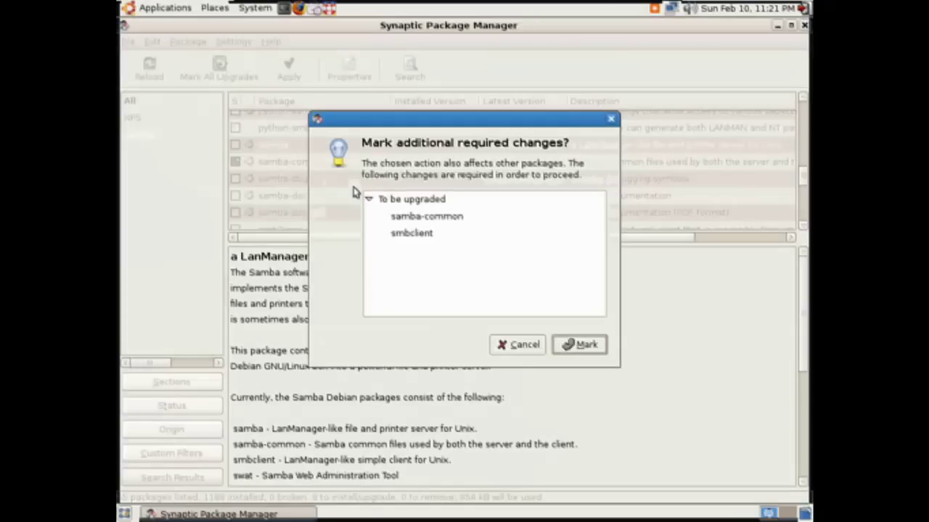
left_click(585, 345)
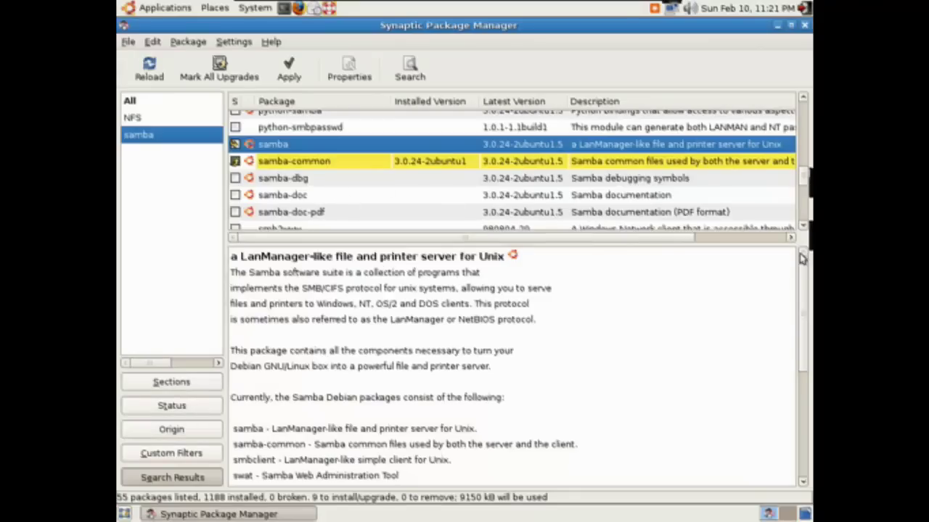
Mark smbfs for installation
scroll(804, 229, "down", 5)
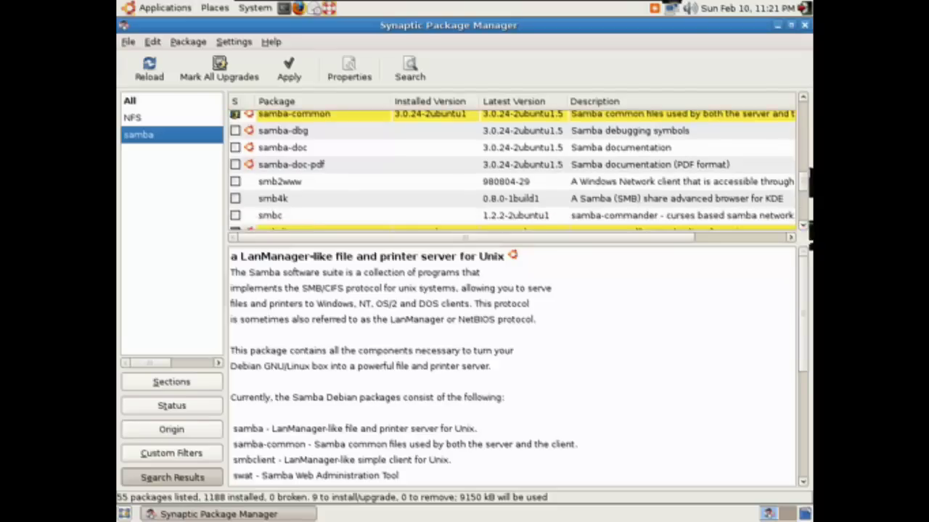
scroll(804, 229, "down", 1)
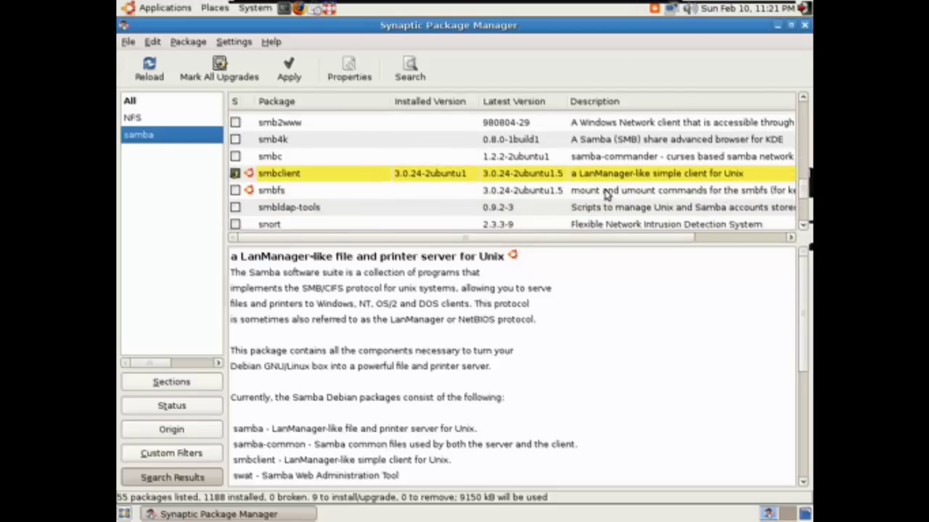
left_click(235, 190)
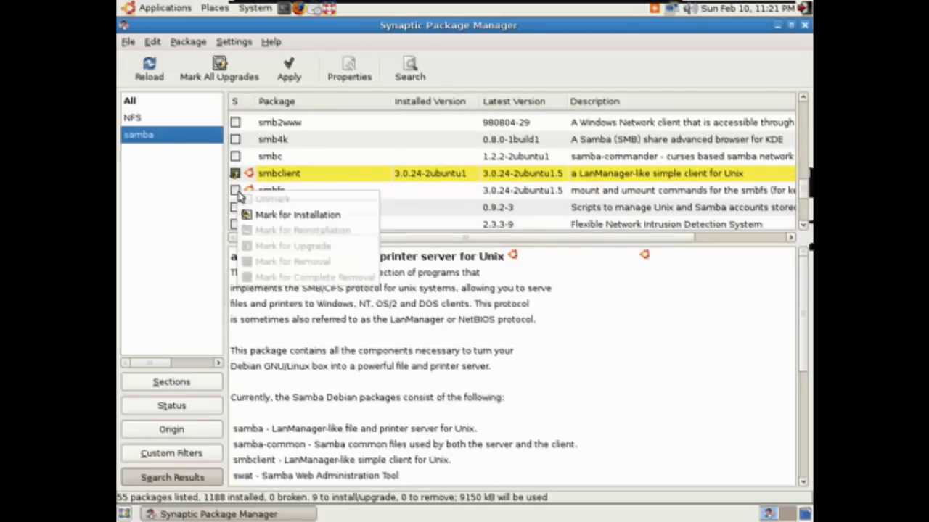
left_click(269, 215)
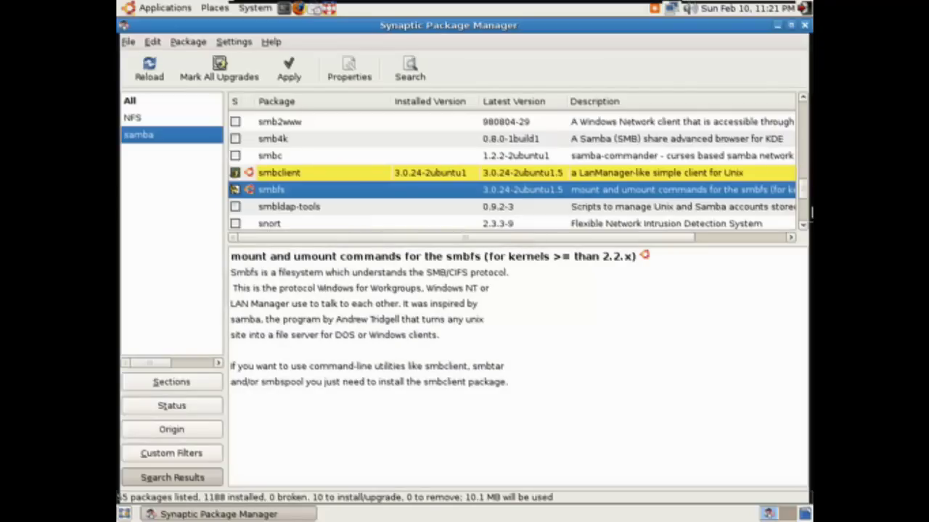
Mark snort for installation, accepting snort-common and snort-rules-default
scroll(804, 231, "down", 2)
scroll(804, 230, "down", 2)
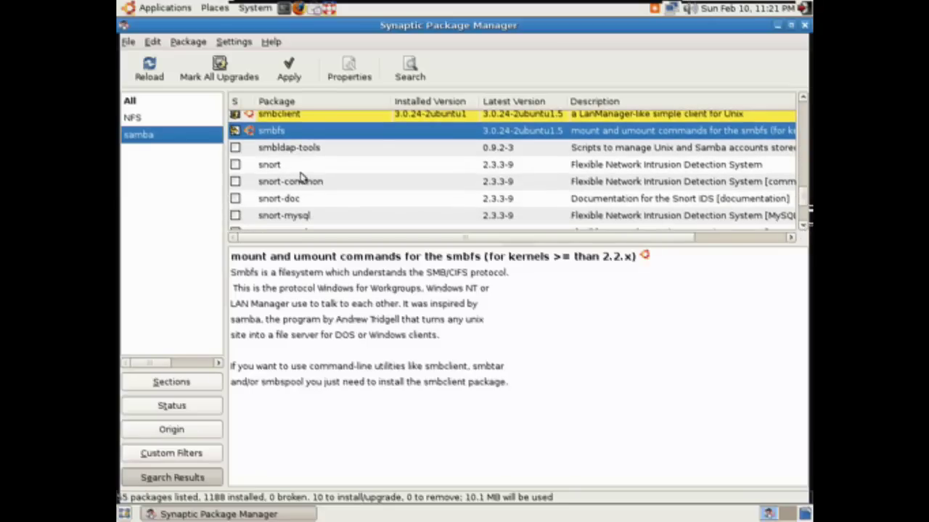
left_click(235, 165)
left_click(314, 188)
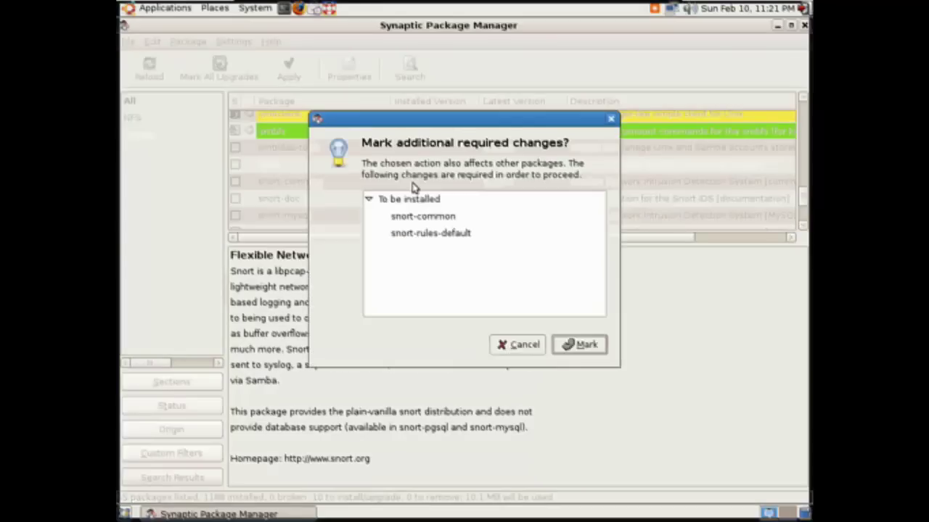
left_click(573, 346)
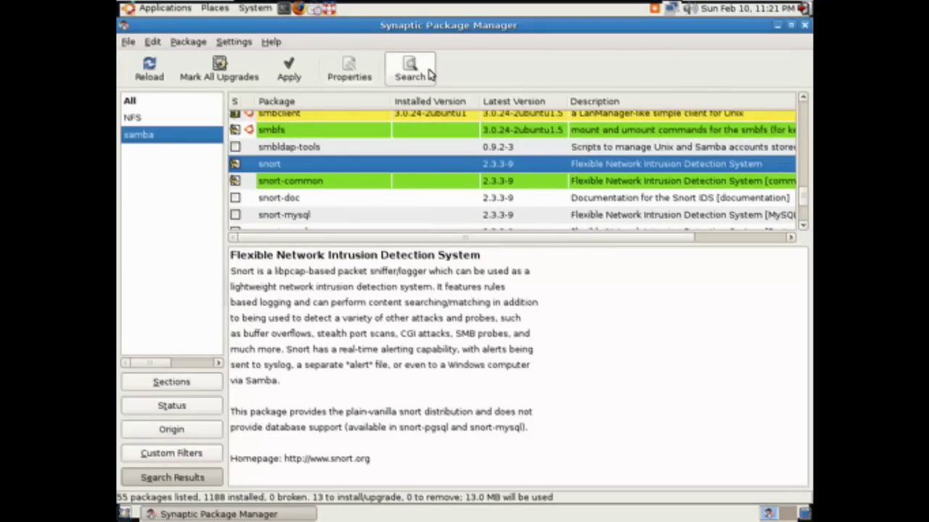
left_click_drag(808, 200, 808, 181)
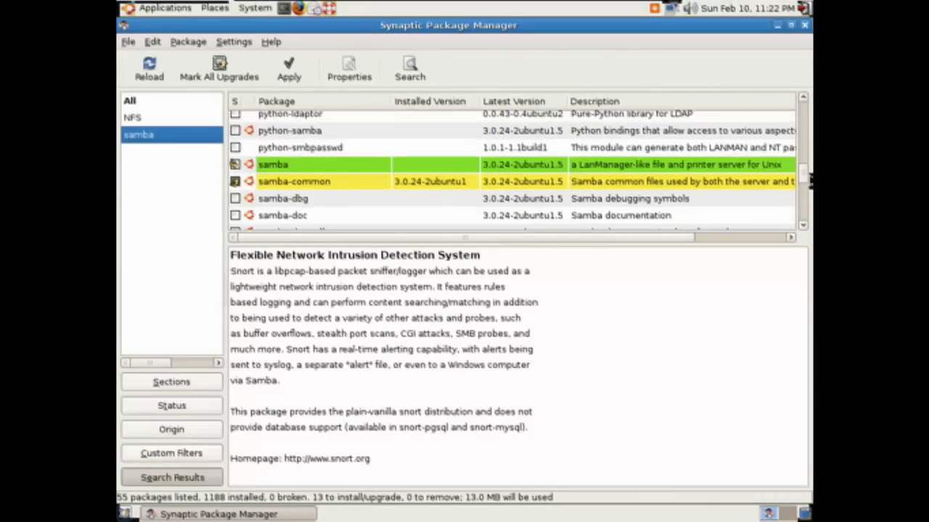
Replace the search term with CIF to list the CIFS-related packages
left_click(410, 68)
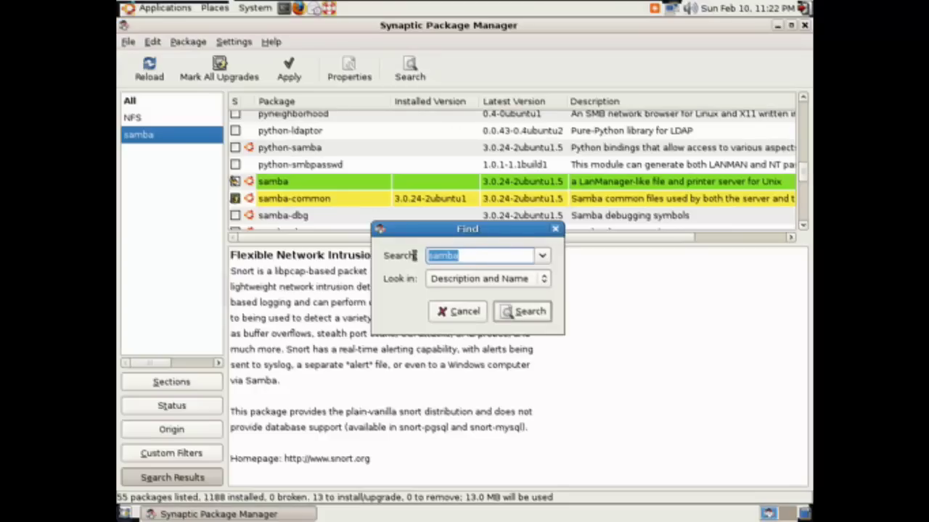
key("BackSpace")
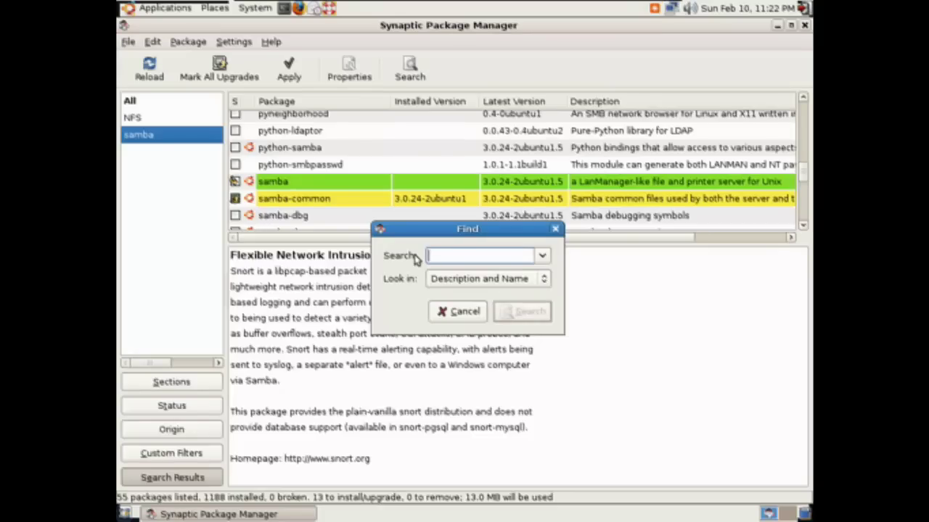
type("CIFS")
key("Return")
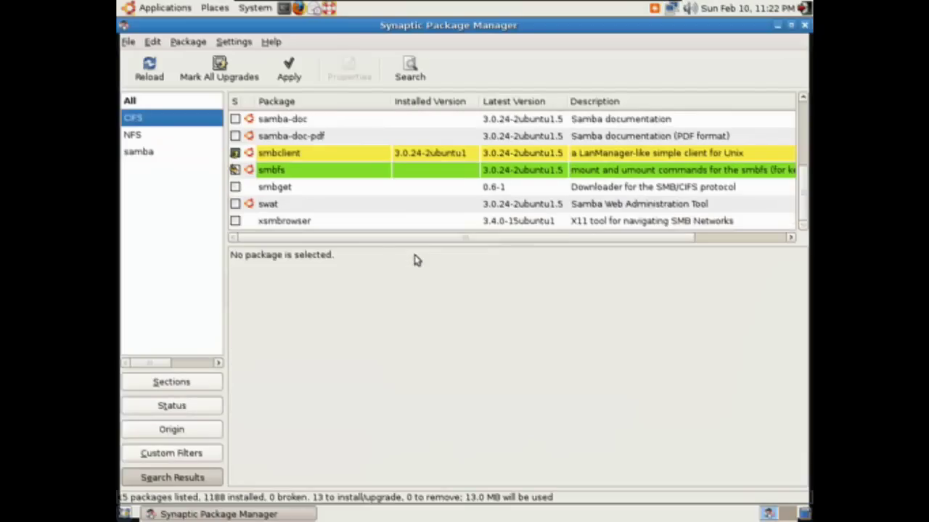
left_click_drag(806, 182, 806, 101)
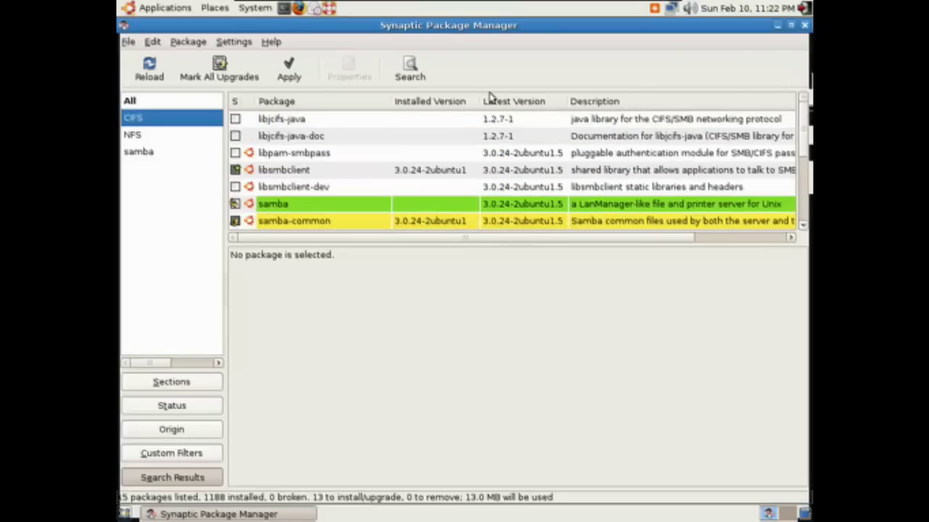
Mark libjcifs-java for installation after checking its description
left_click(311, 138)
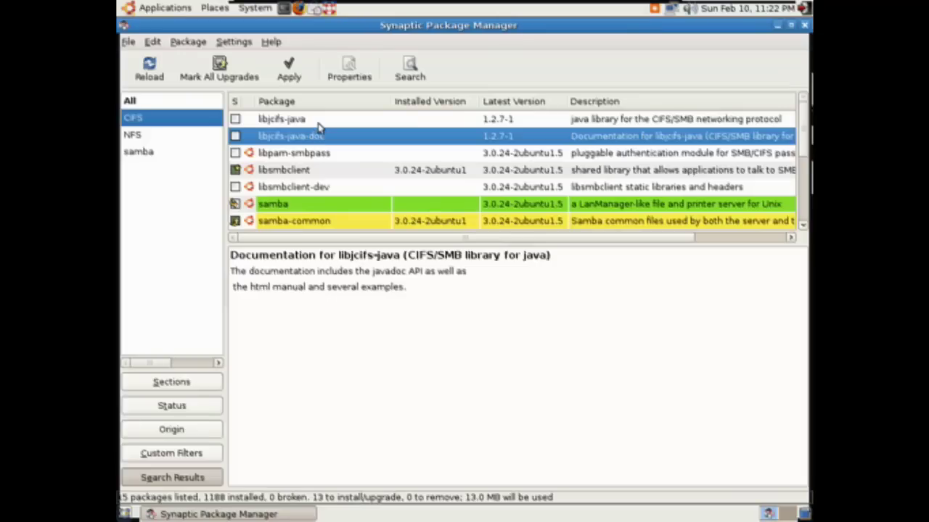
left_click(319, 122)
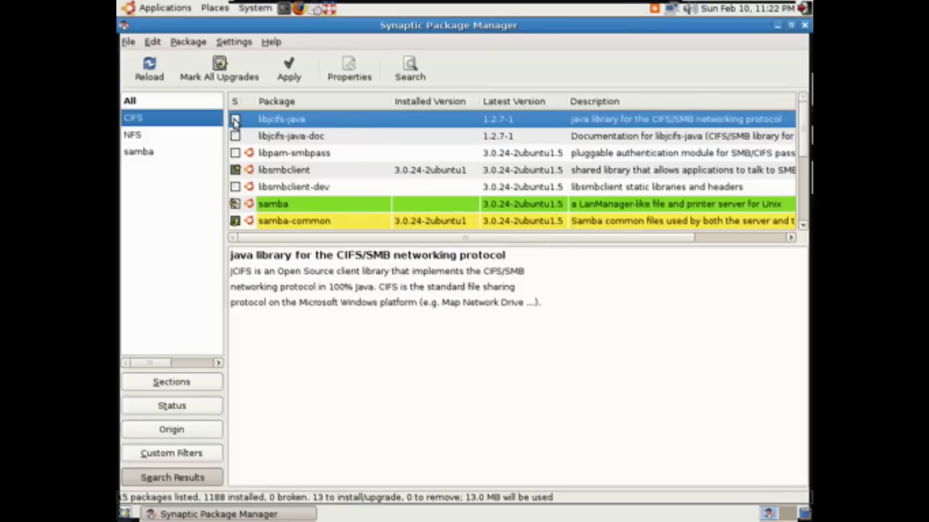
left_click(235, 119)
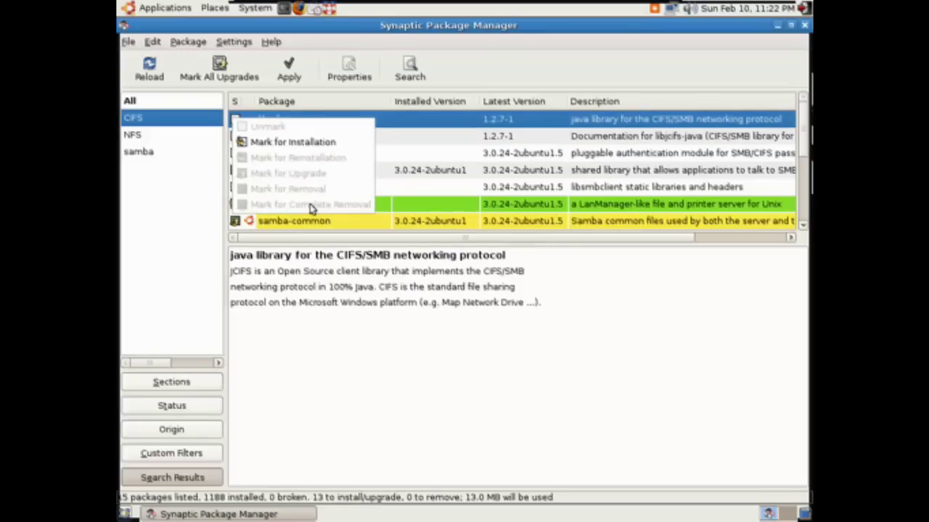
left_click(282, 147)
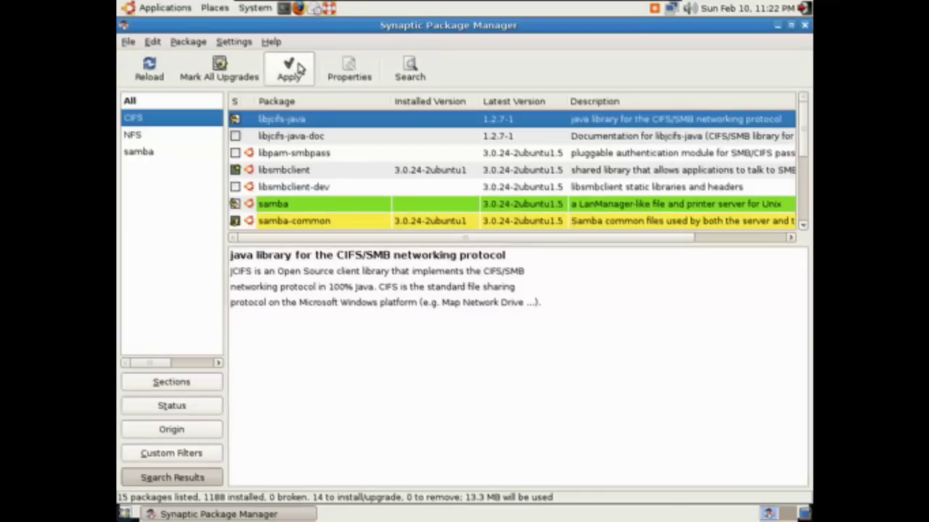
left_click(409, 69)
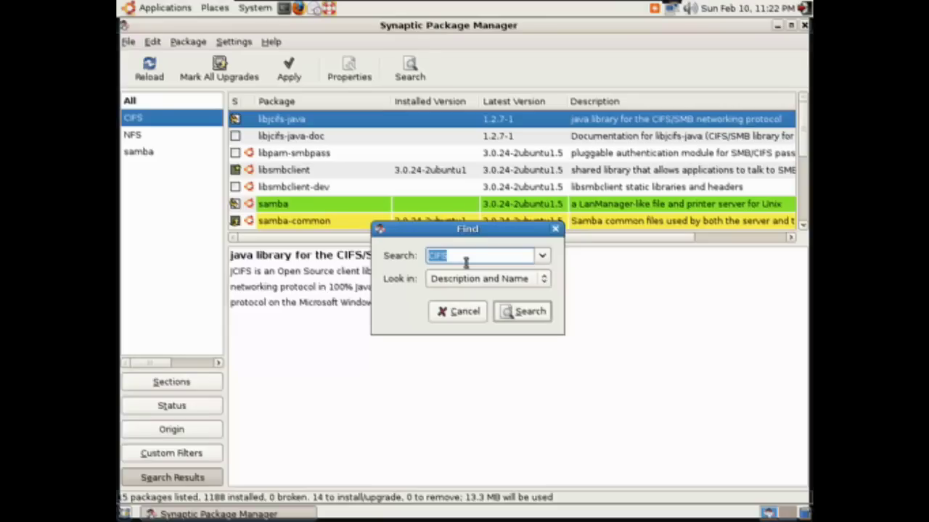
Search for apache and mark apache2 with its six required dependencies
type("apache")
key("Return")
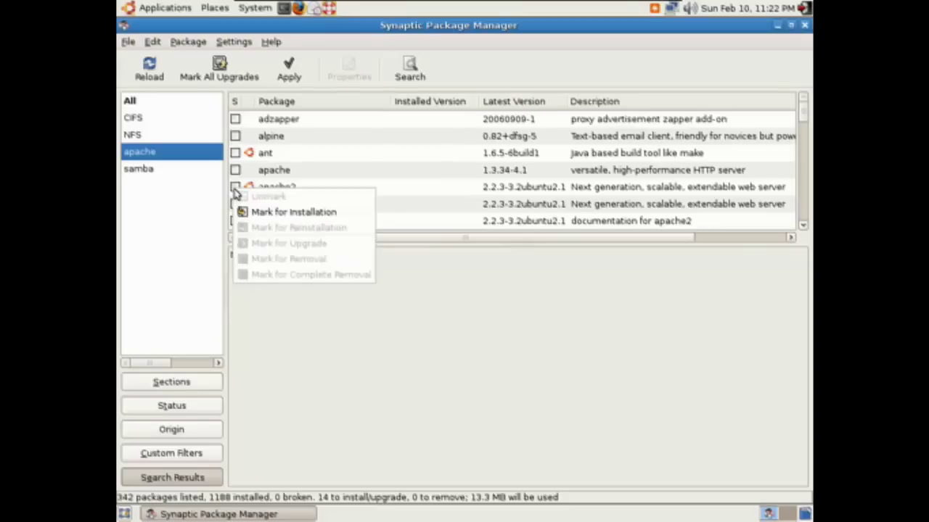
left_click(235, 188)
left_click(294, 212)
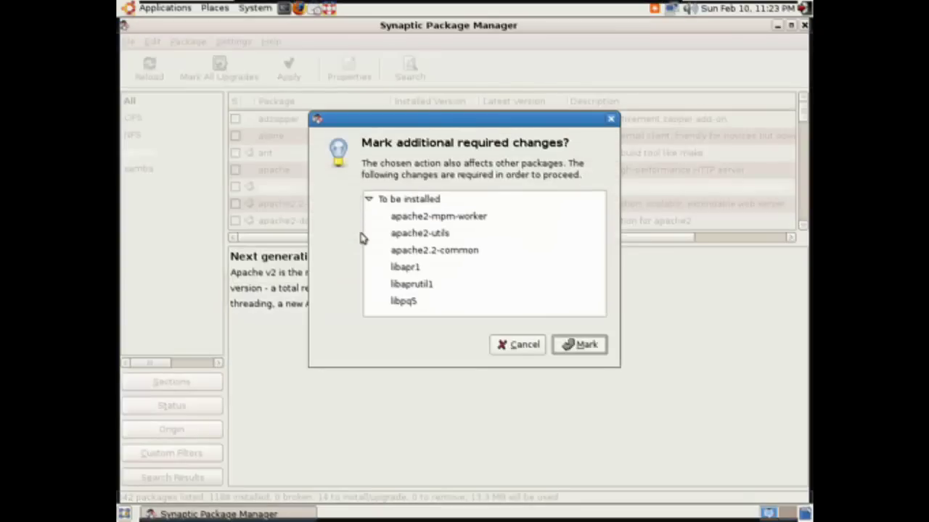
left_click(597, 353)
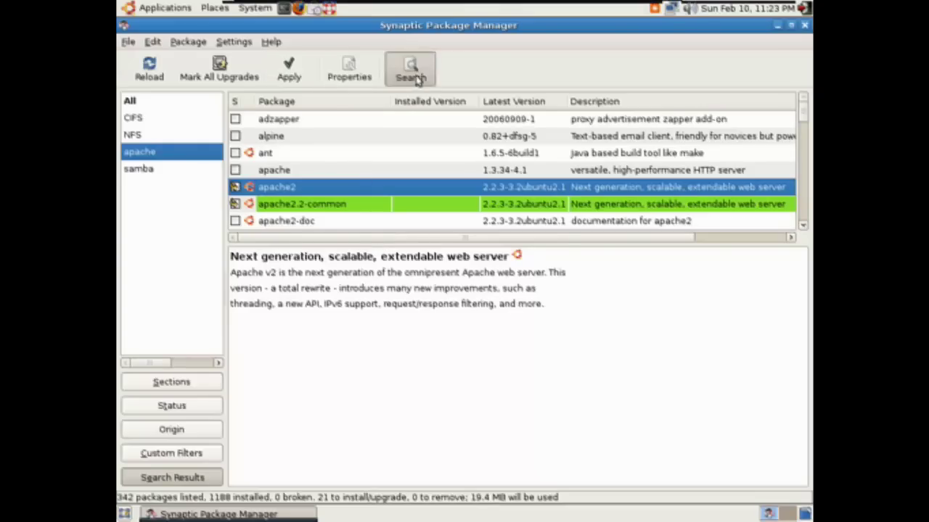
left_click(410, 70)
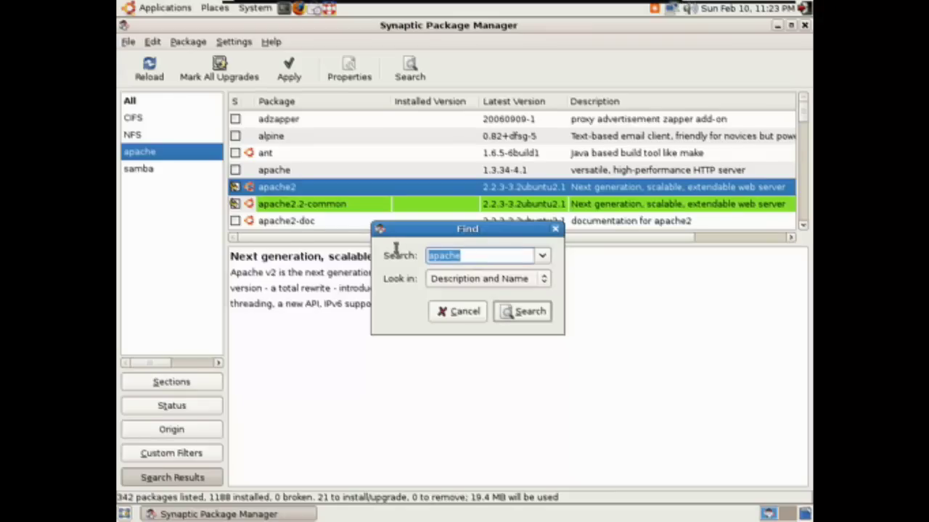
Mark vsftpd for installation and review the summary of 20 new packages and 2 upgrades
type("v")
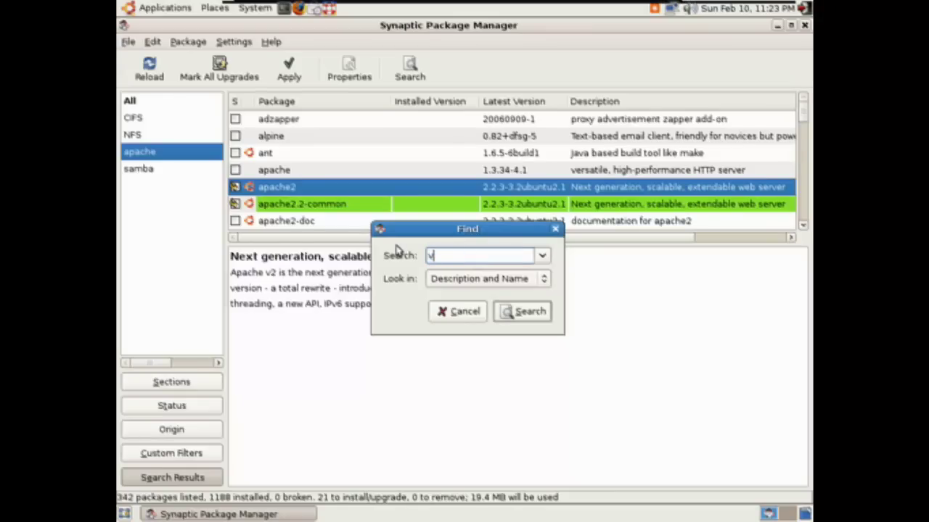
type("sftpd")
key("Return")
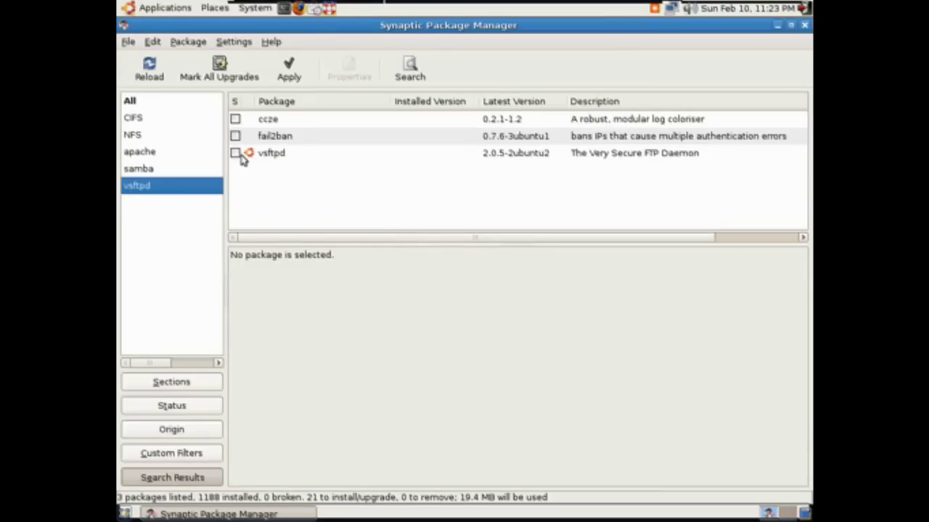
left_click(235, 154)
left_click(274, 179)
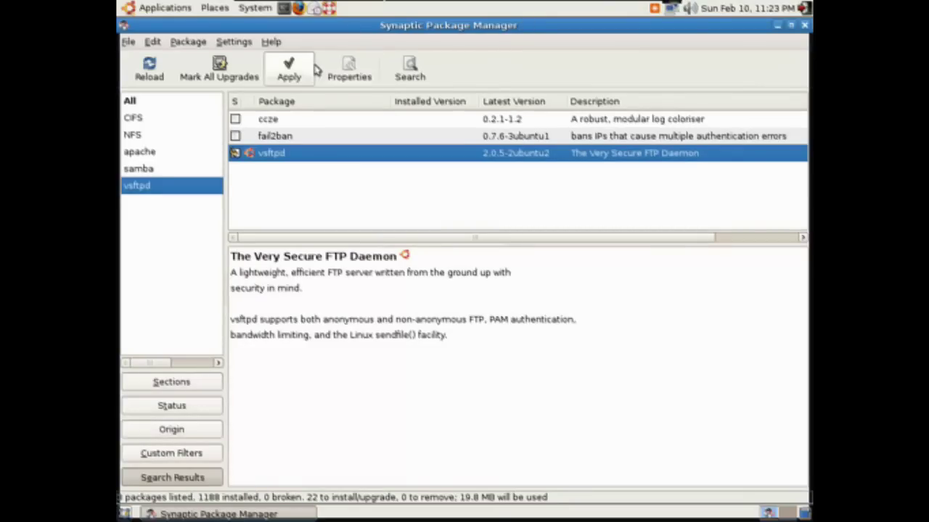
left_click(294, 75)
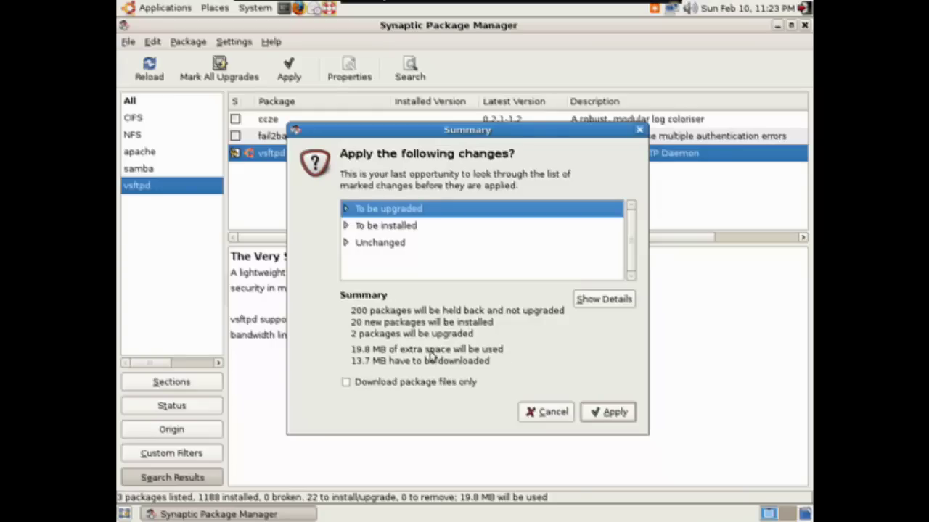
Apply the changes so the 22 package files download and install
left_click(625, 415)
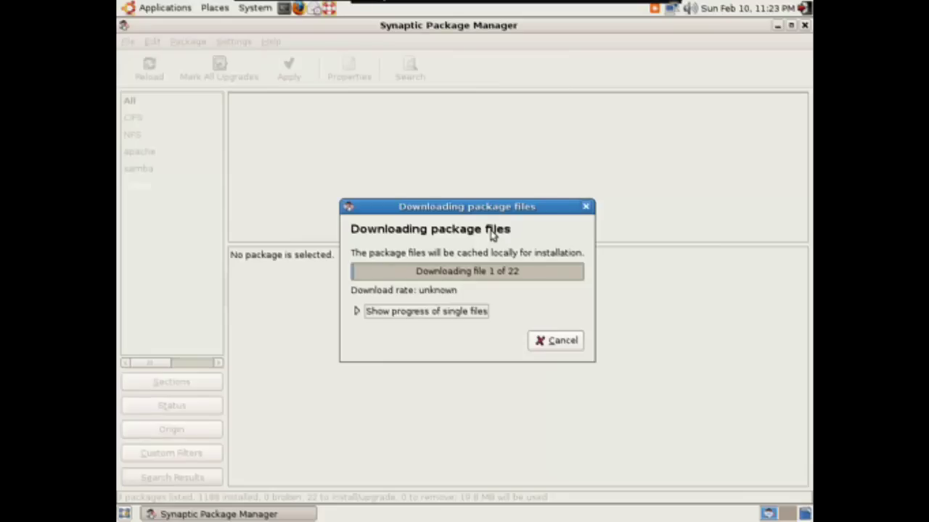
left_click_drag(504, 214, 491, 98)
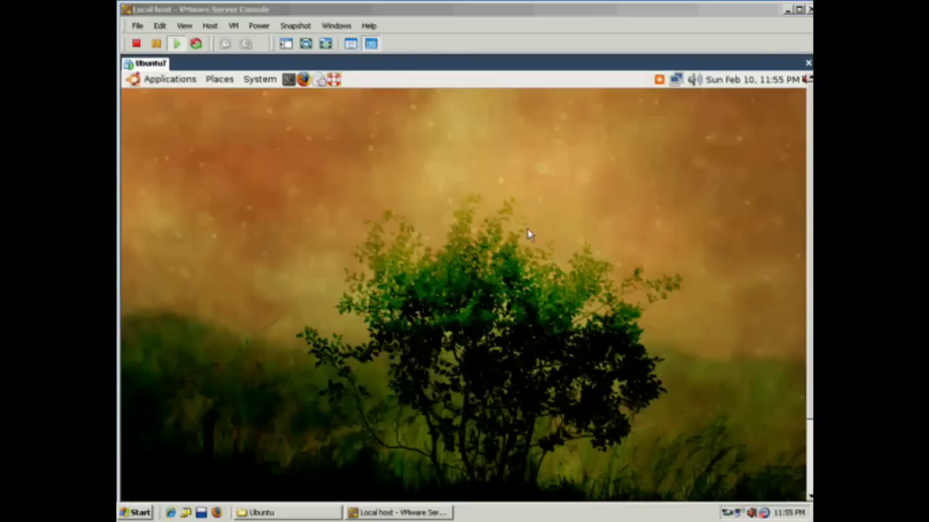
left_click(528, 235)
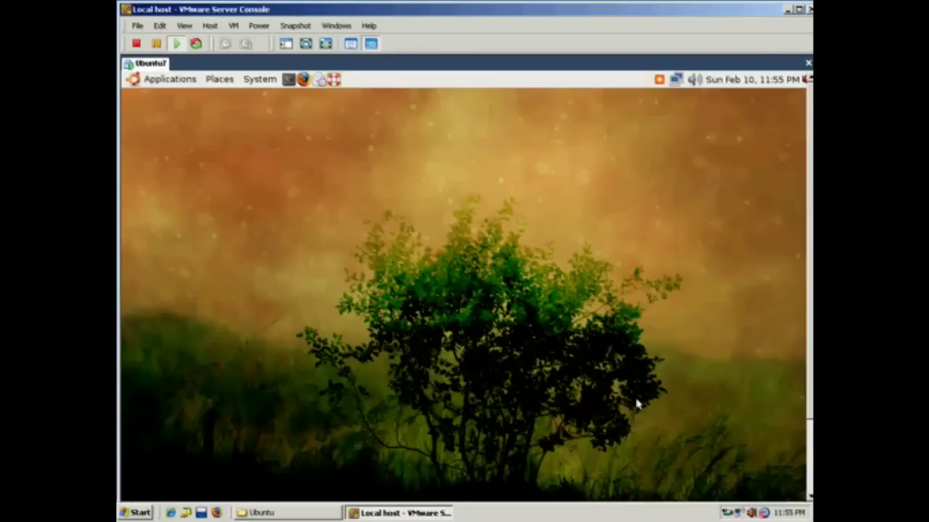
key("ctrl+alt+Return")
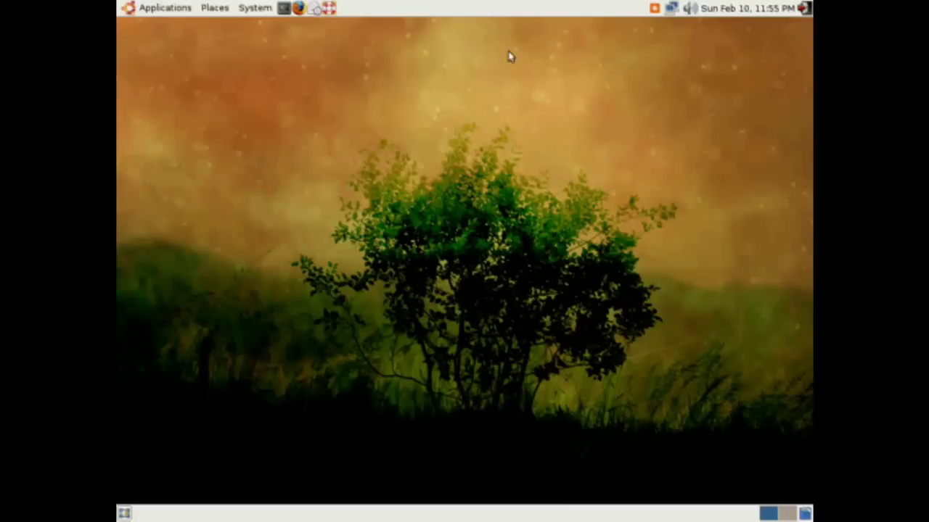
left_click(299, 8)
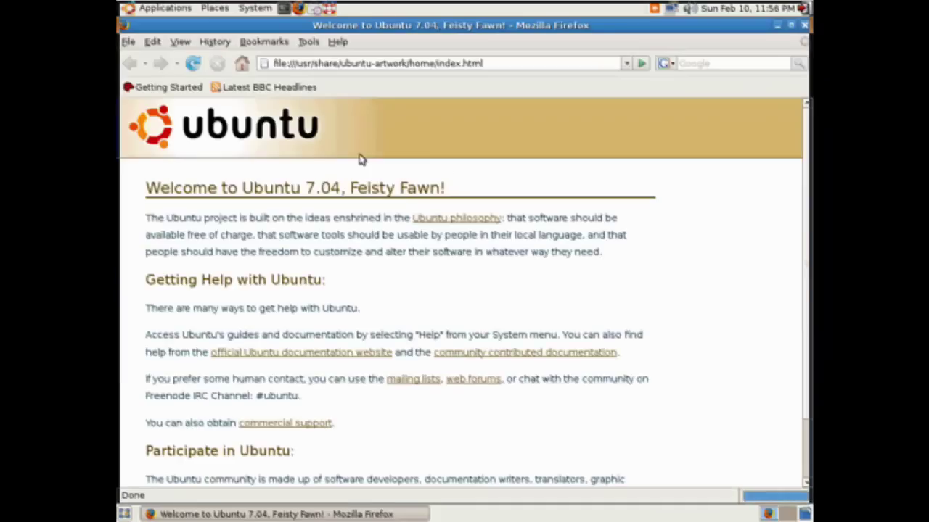
left_click_drag(483, 63, 255, 64)
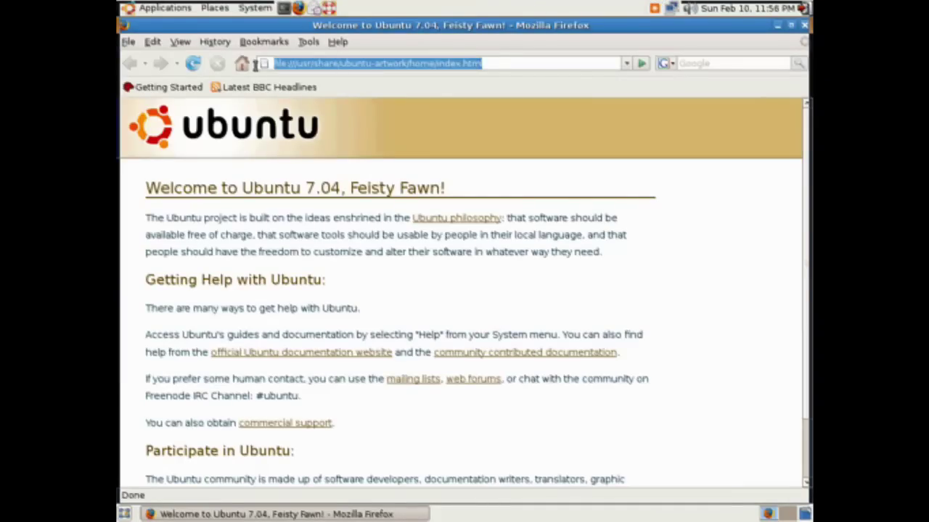
type("http:/")
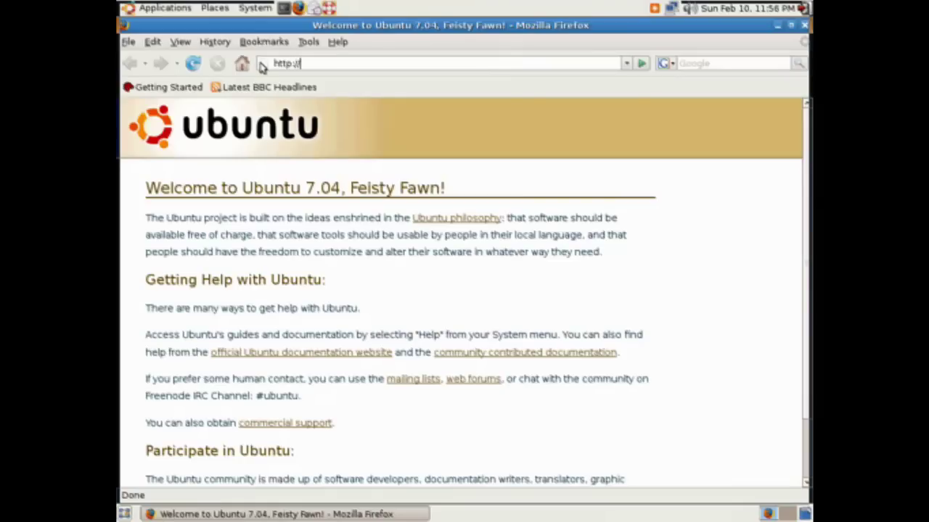
type("/local")
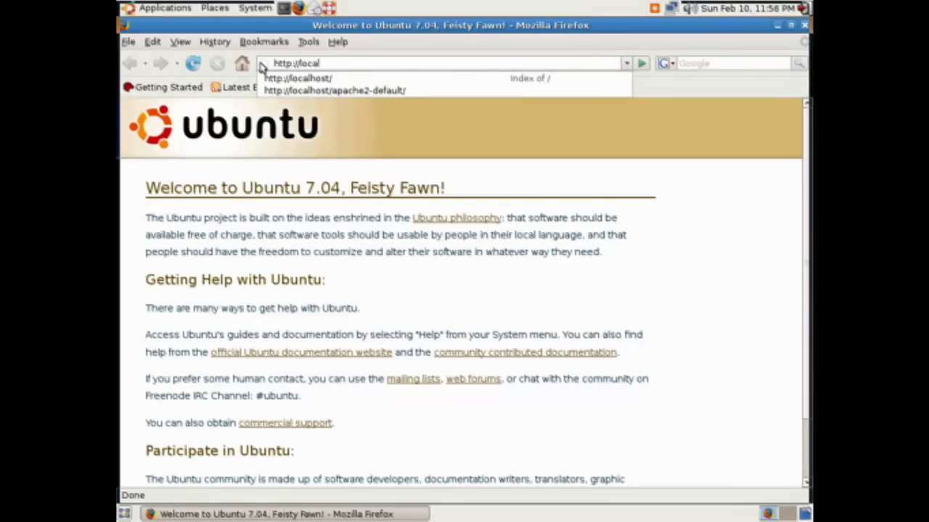
type("host")
key("Return")
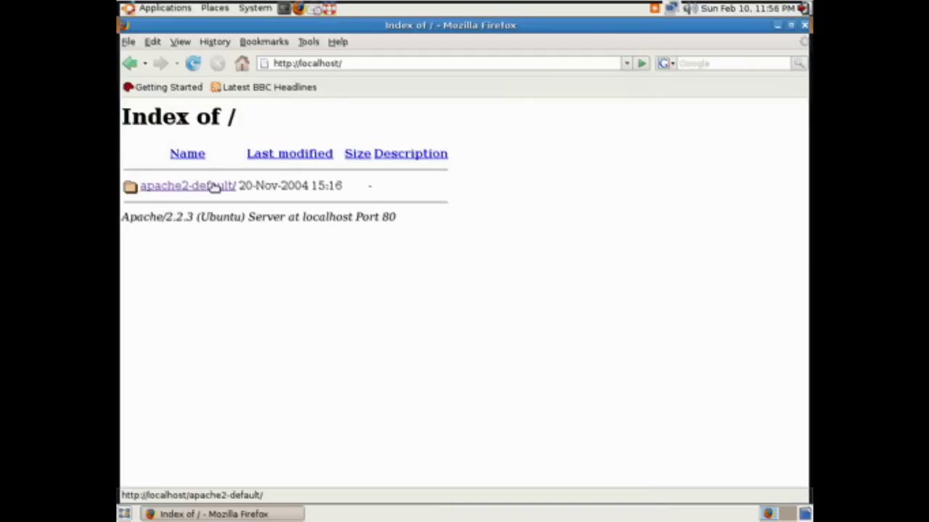
left_click(214, 187)
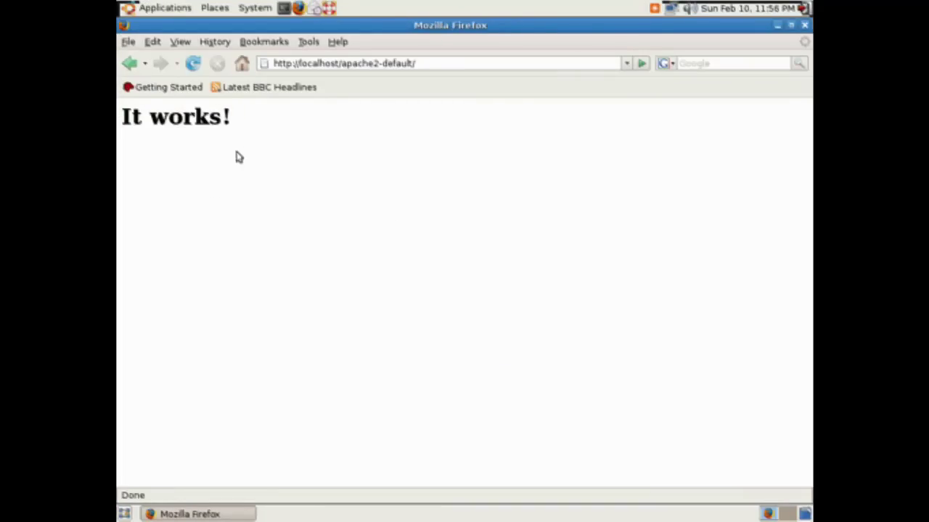
double_click(725, 25)
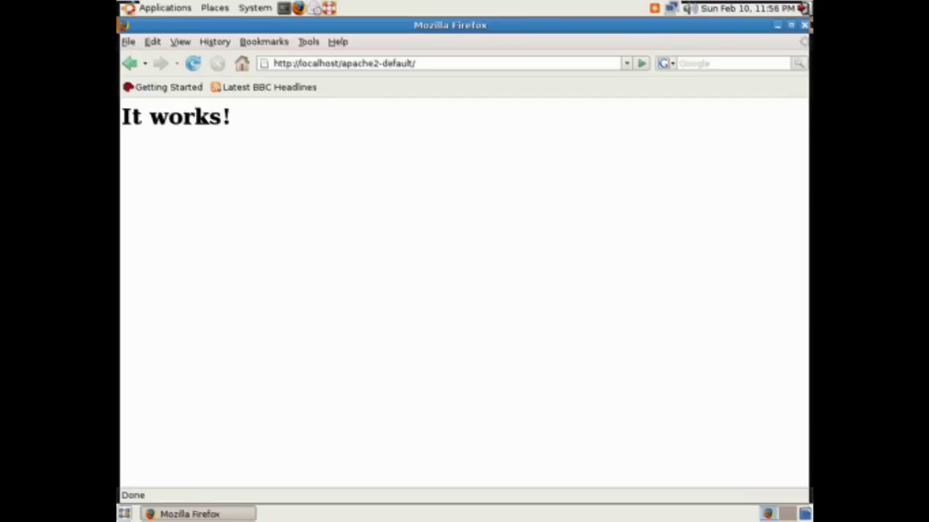
left_click(805, 26)
Open a terminal with enlarged text and check the current directory with pwd
left_click(283, 8)
left_click(304, 99)
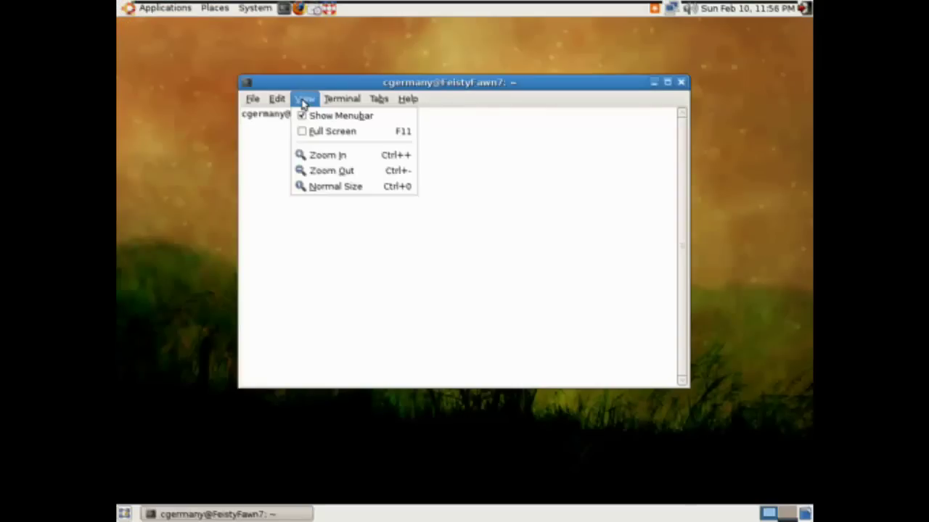
left_click(321, 153)
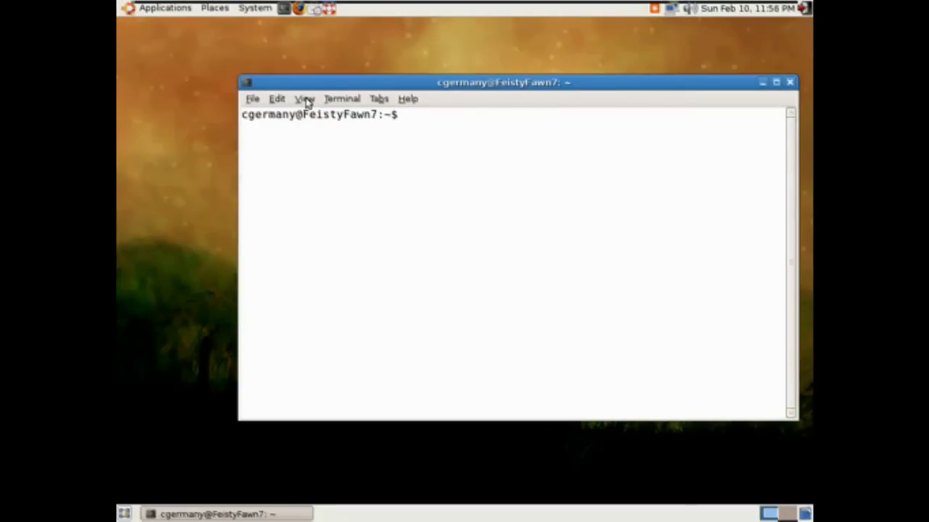
left_click(305, 99)
left_click(324, 160)
left_click_drag(363, 87, 434, 105)
type("pwd")
key("Return")
left_click_drag(444, 94, 378, 33)
left_click_drag(489, 33, 484, 34)
Move up to /home with cd .., clear the screen and list its contents
type("cd .")
key("Return")
type("cd ..")
key("Return")
type("clear")
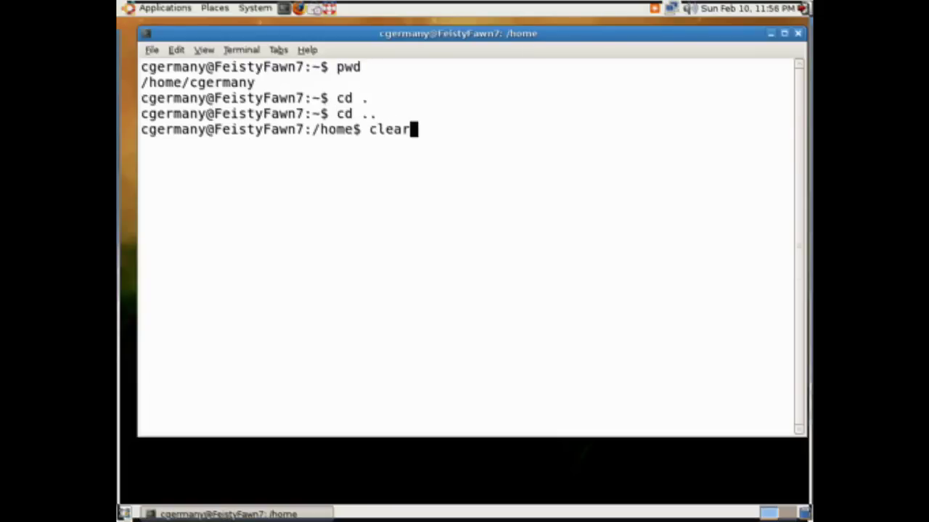
key("Return")
type("ls")
key("Return")
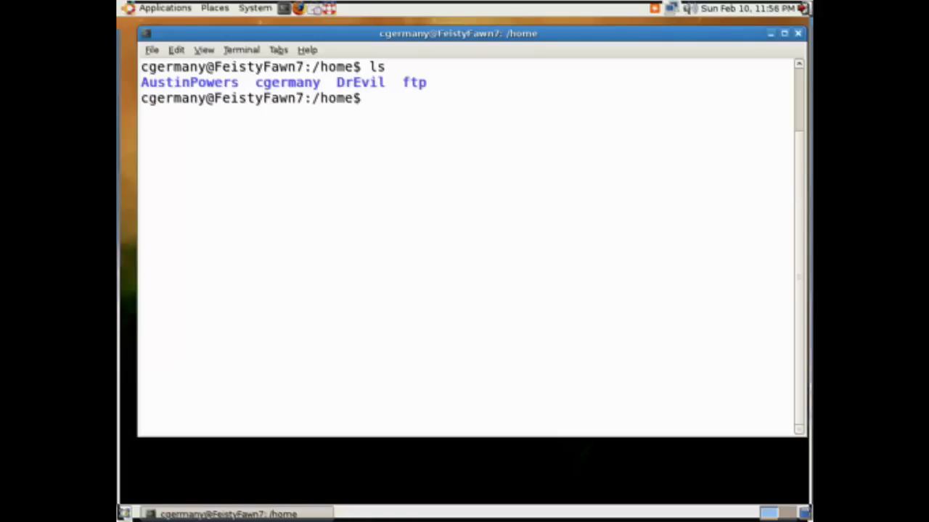
Run ls -l to show the ftp folder is owned by root with group nogroup
type("ls -l")
key("Return")
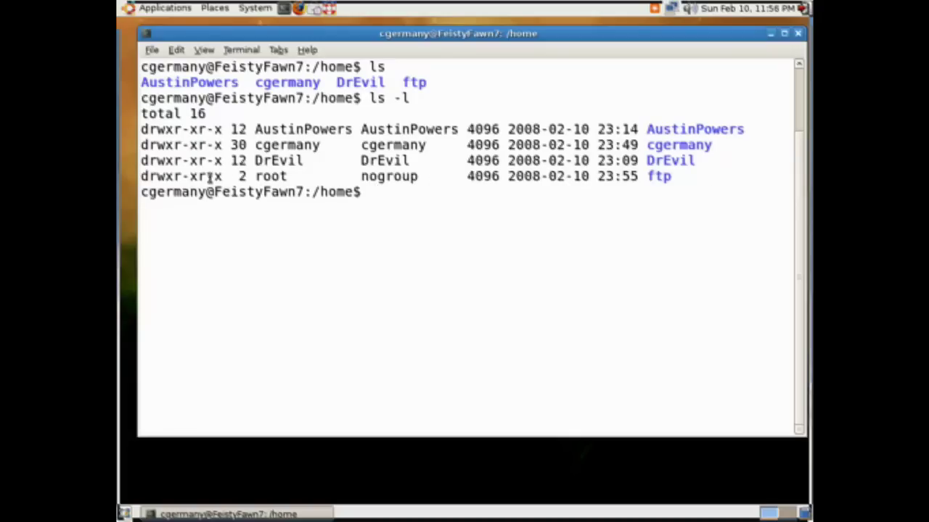
mouse_move(193, 176)
left_mouse_down()
mouse_move(183, 176)
mouse_move(204, 176)
left_mouse_up()
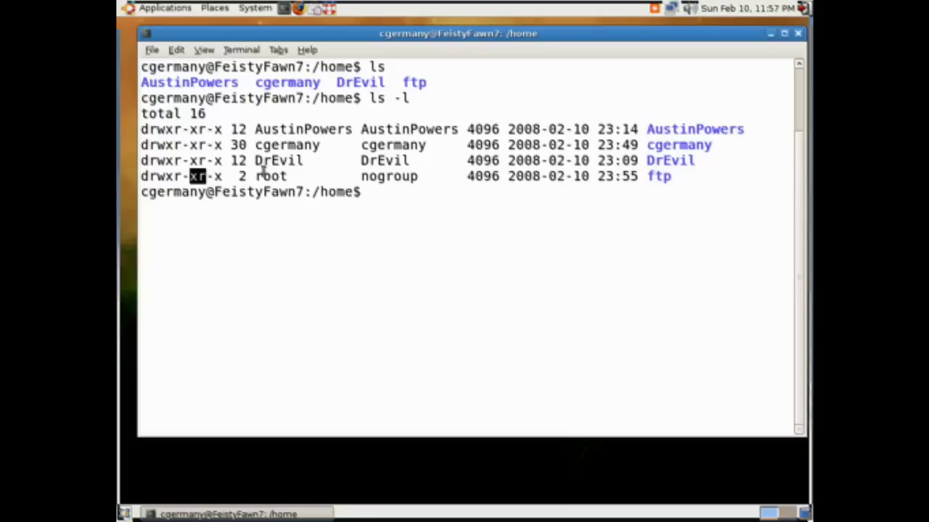
left_click_drag(360, 178, 420, 181)
left_click(493, 210)
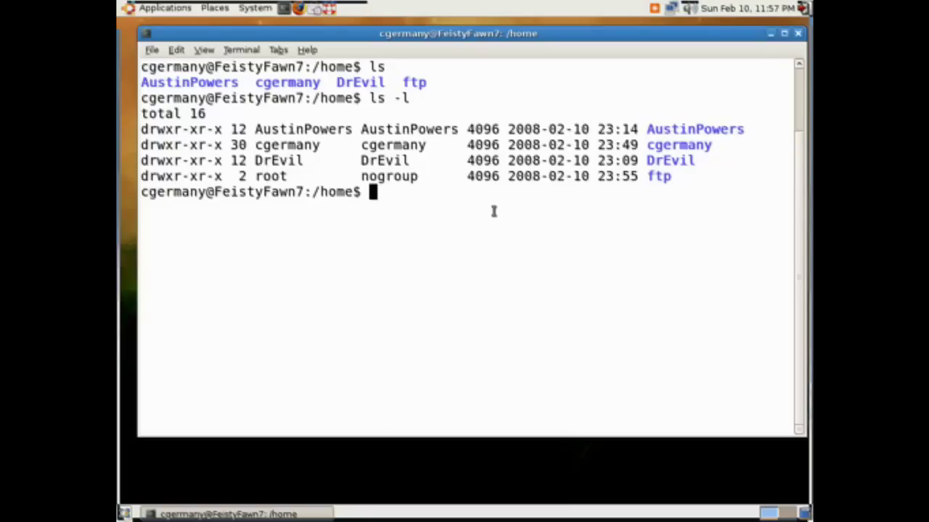
Check the ftp user's group with groups ftp and move into /home/ftp
type("fgroups ftp")
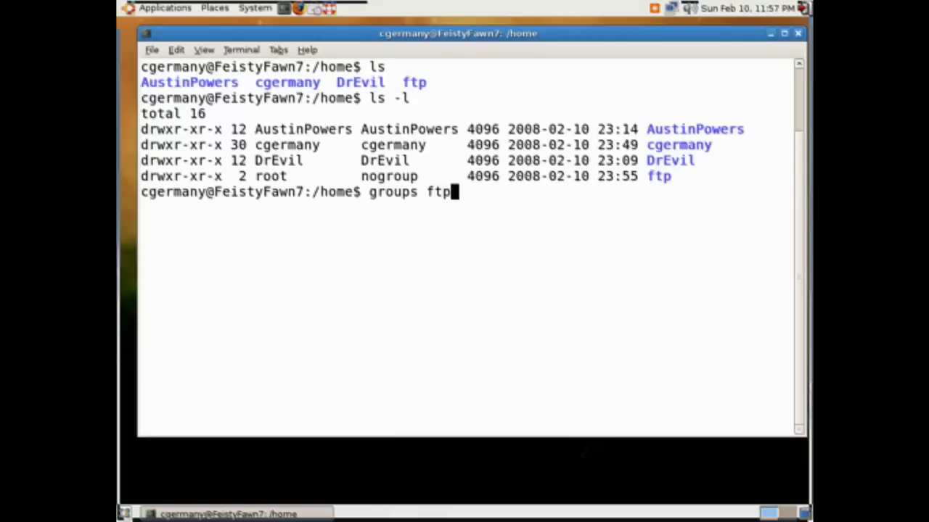
key("Return")
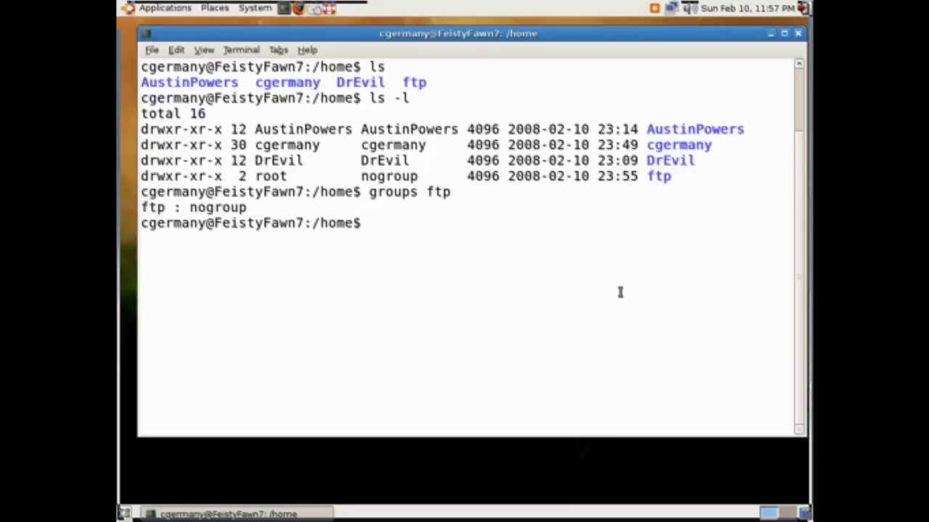
type("cd ftp")
key("Return")
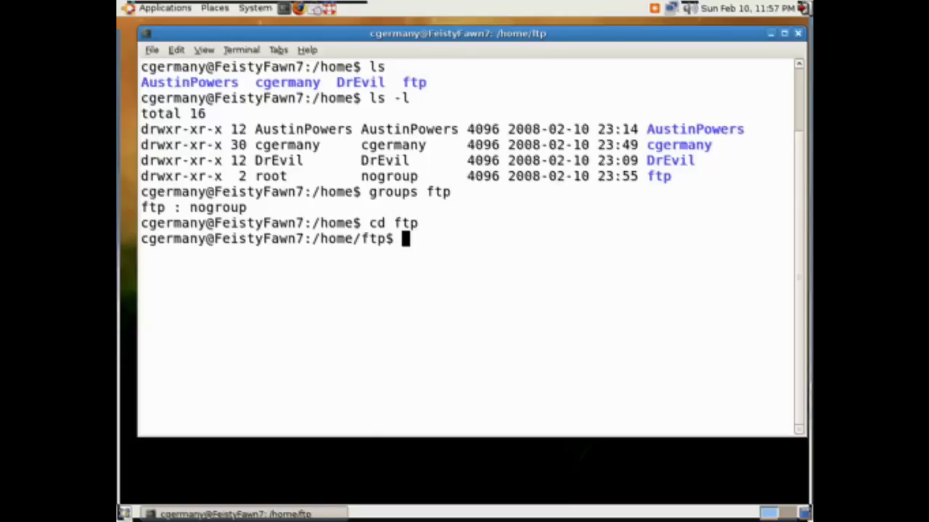
Create empty files Death_Ray, Secrets and Fusion_Fission_Fusion_Bomb with sudo touch
type("sudo ")
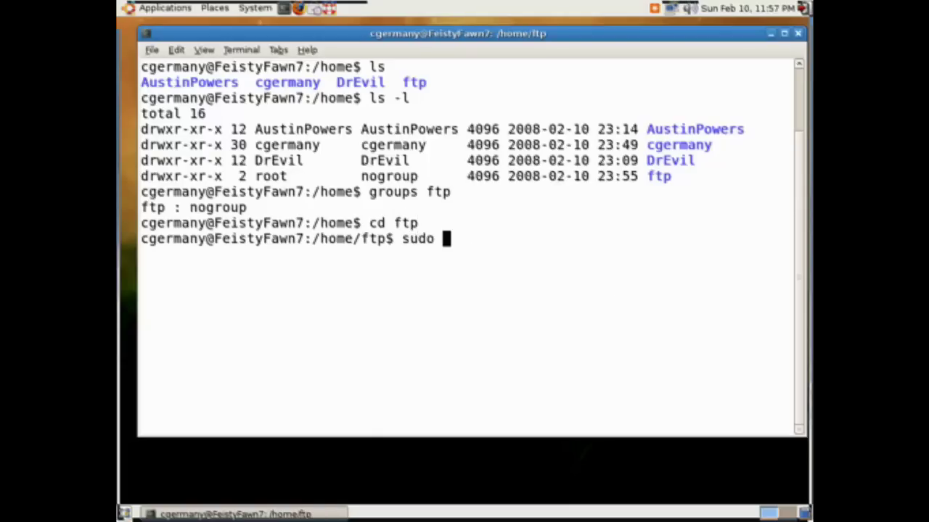
type("touch ")
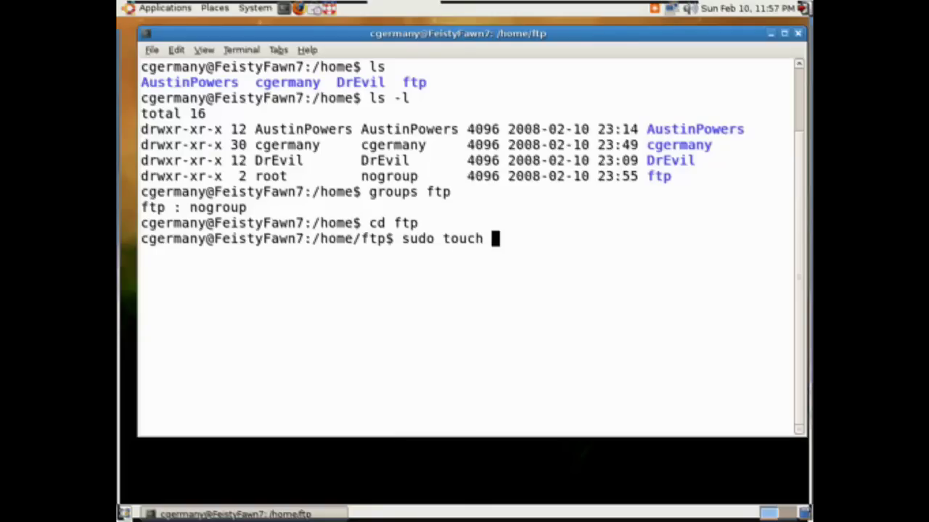
type("Death")
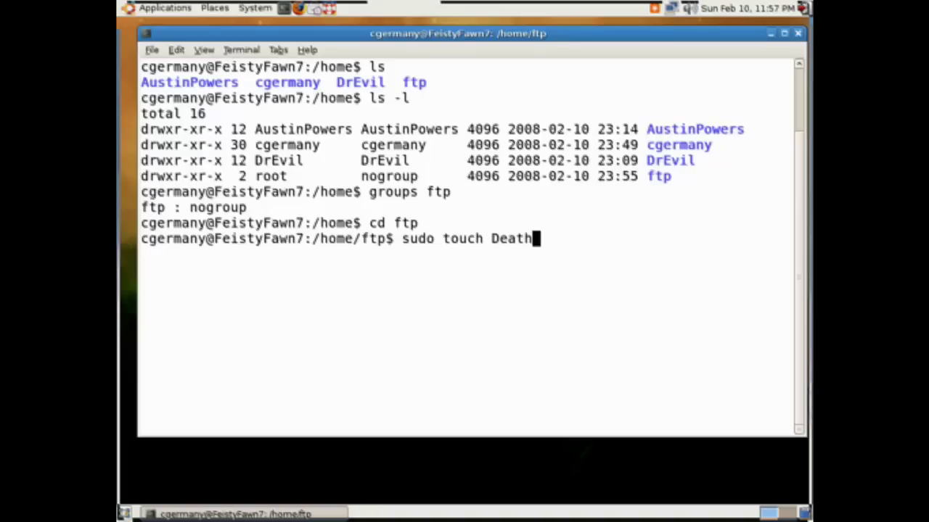
type("_Ray")
key("Return")
key("Up")
key("BackSpace")
key("BackSpace")
key("BackSpace")
key("BackSpace")
key("BackSpace")
key("BackSpace")
key("BackSpace")
key("BackSpace")
key("BackSpace")
type("Secrets")
key("Return")
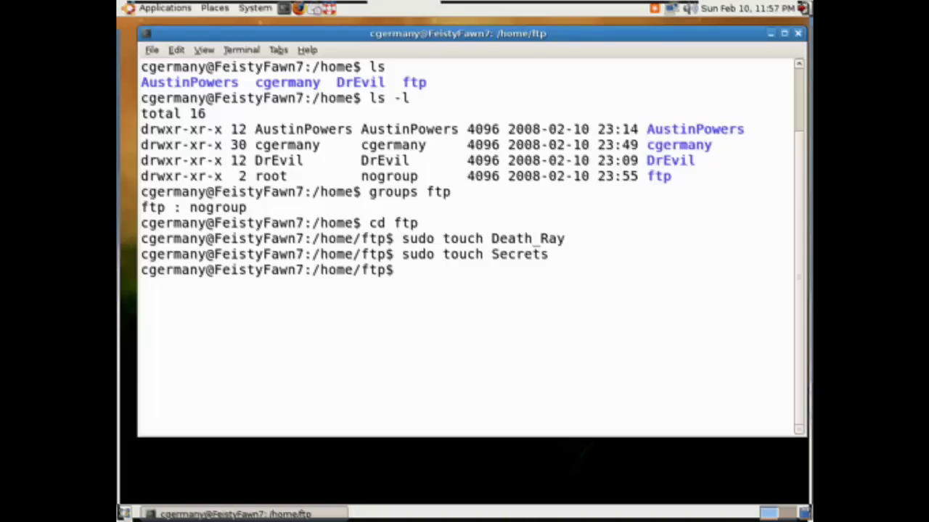
key("Up")
key("BackSpace")
key("BackSpace")
key("BackSpace")
key("BackSpace")
key("BackSpace")
key("BackSpace")
key("BackSpace")
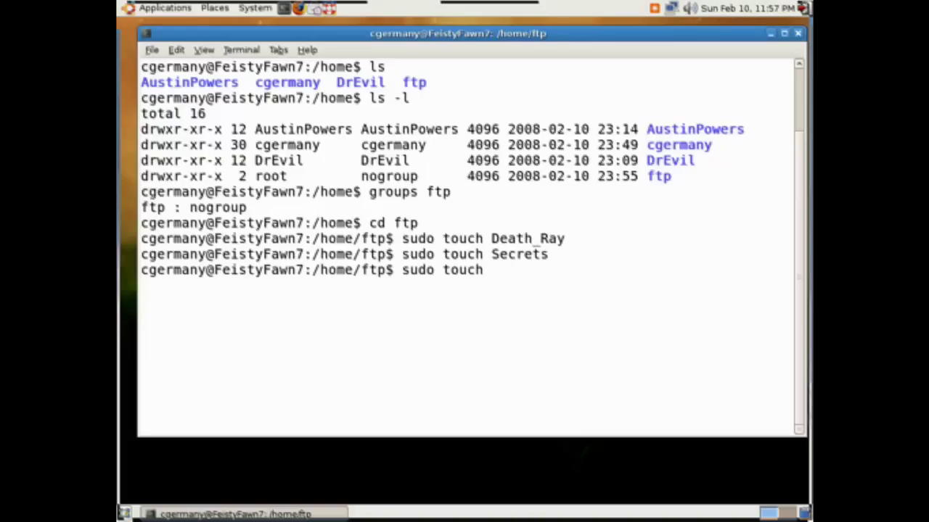
type("Fusion ")
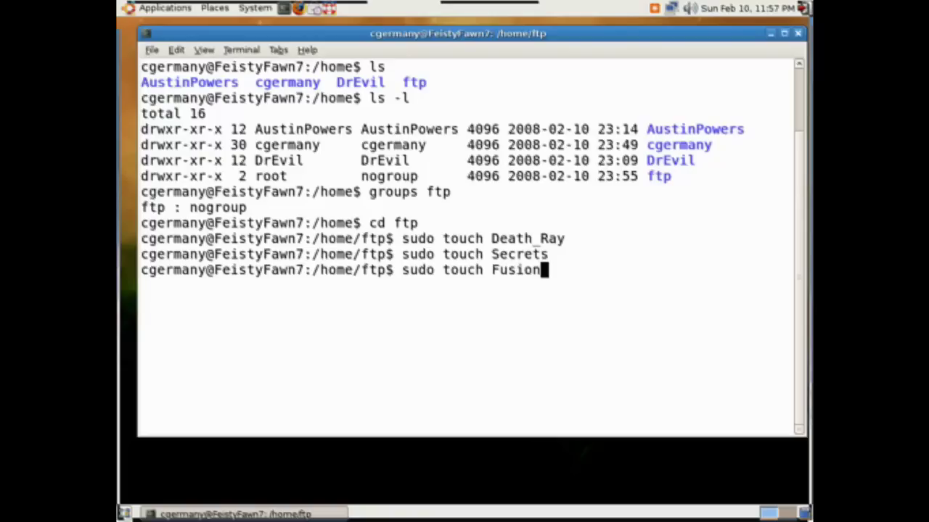
type("_Fission")
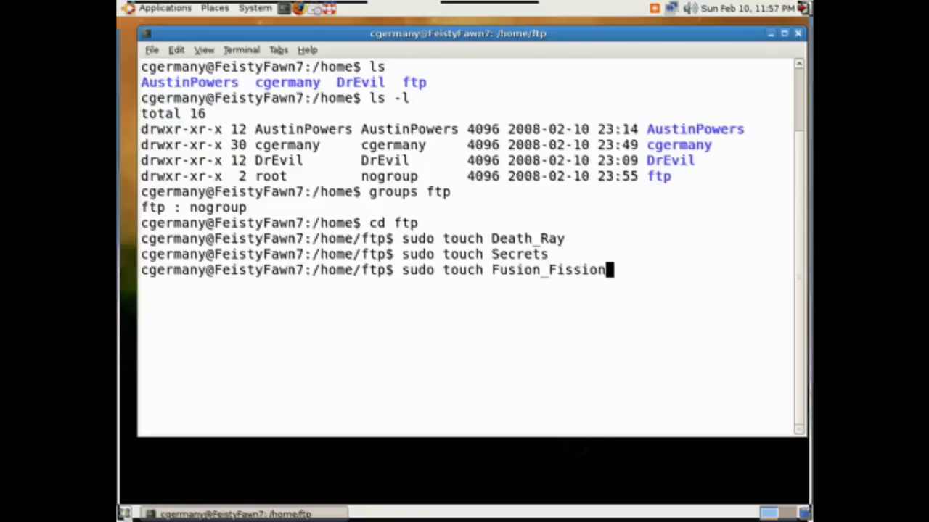
type("_Fusion")
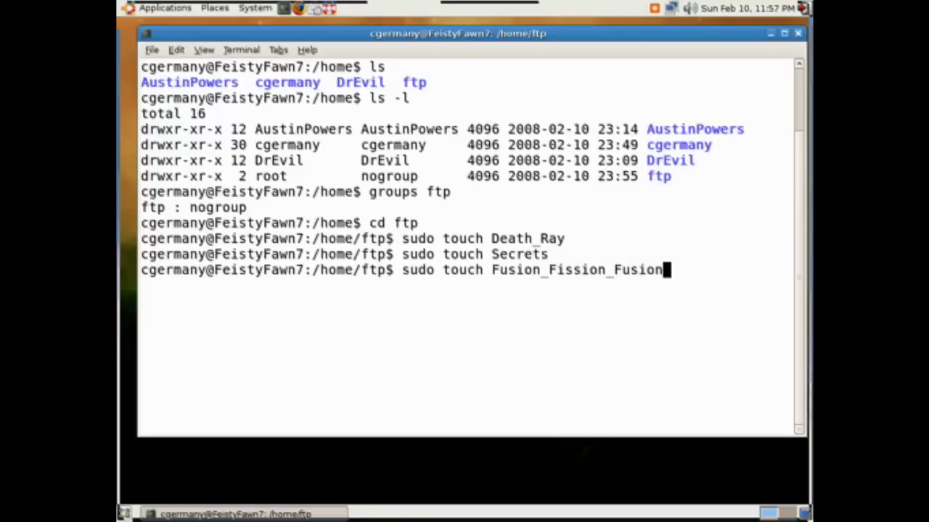
type("_Bomb")
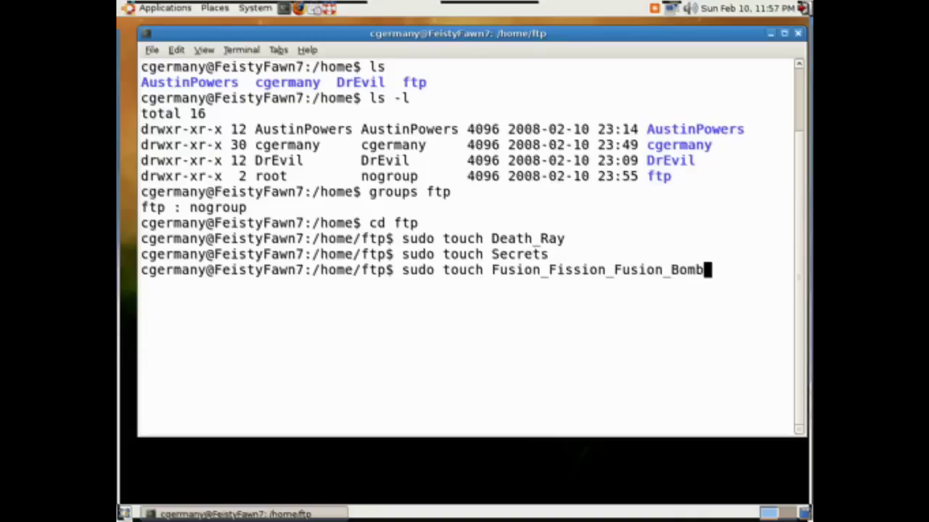
key("Return")
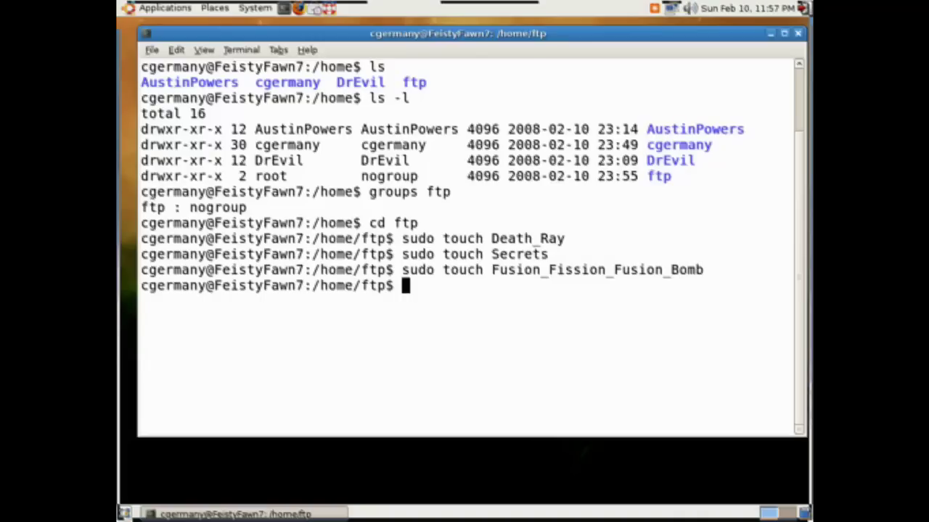
Clear the screen and list the new /home/ftp files in long format
type("clar")
key("Return")
type("clear")
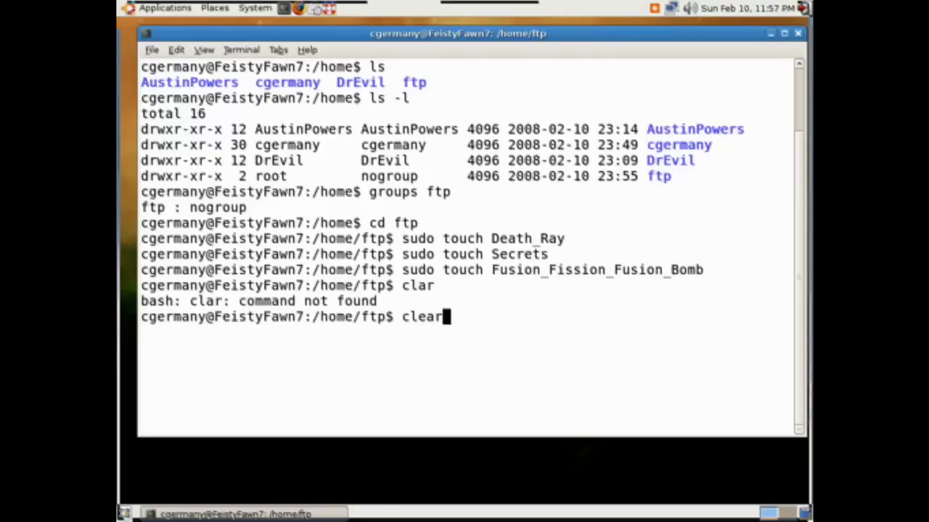
key("Return")
type("ls -l")
key("Return")
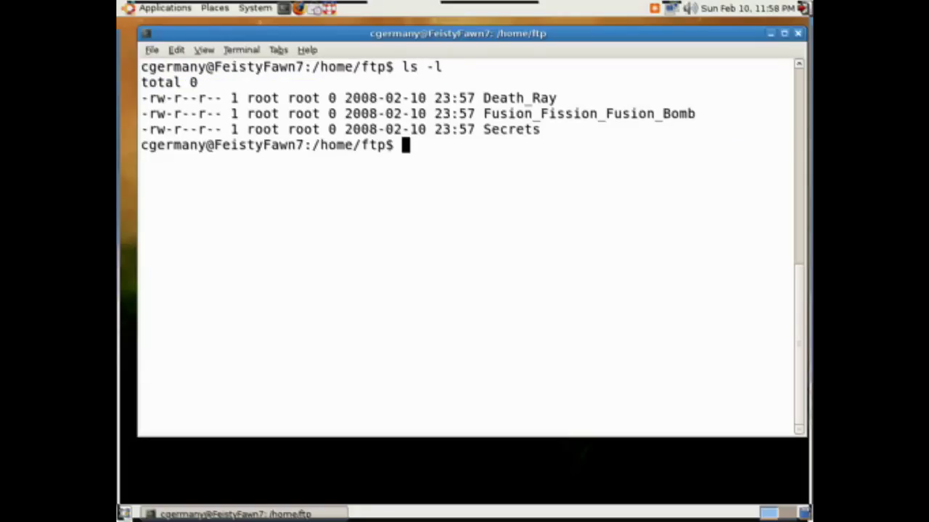
Change all files' group to nogroup, verify with ls -l, then go up to the root directory
type("sudo chgrp ")
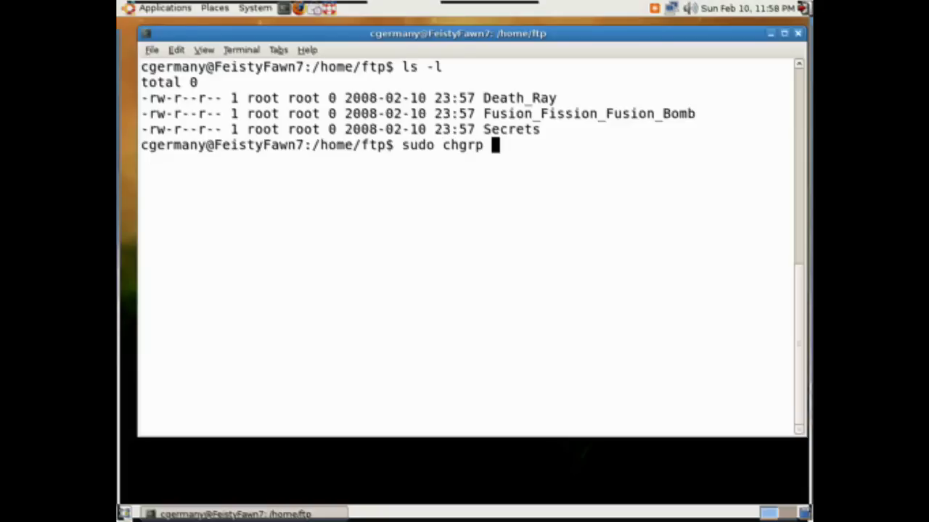
type("nogroup ")
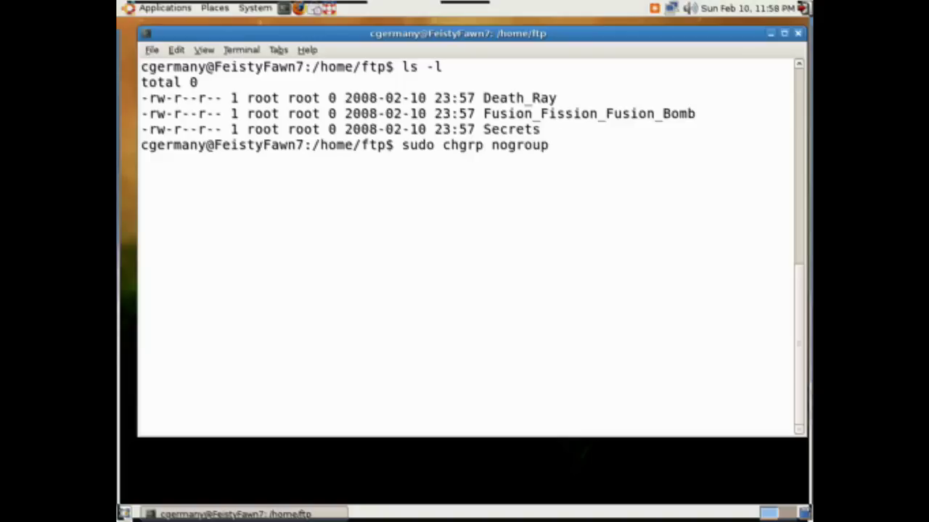
type("*")
key("Return")
type("clear")
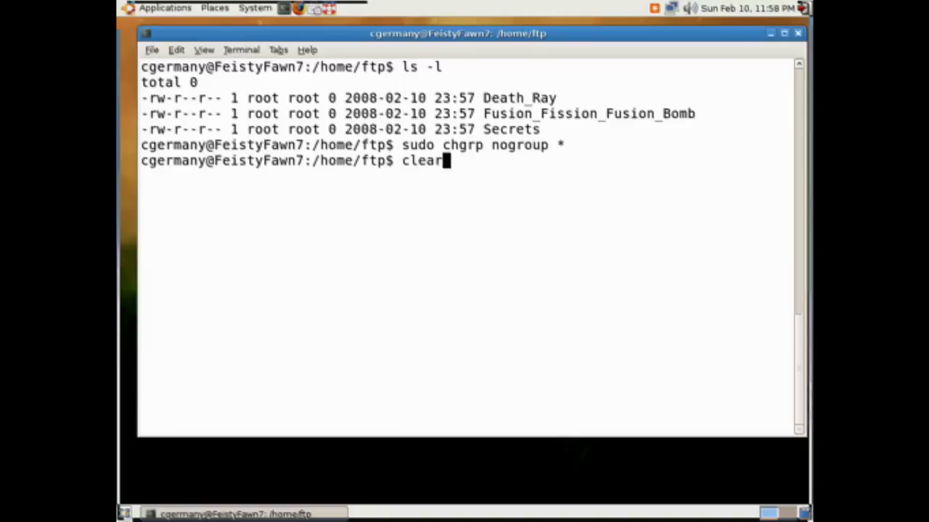
key("Return")
type("ls -l")
key("Return")
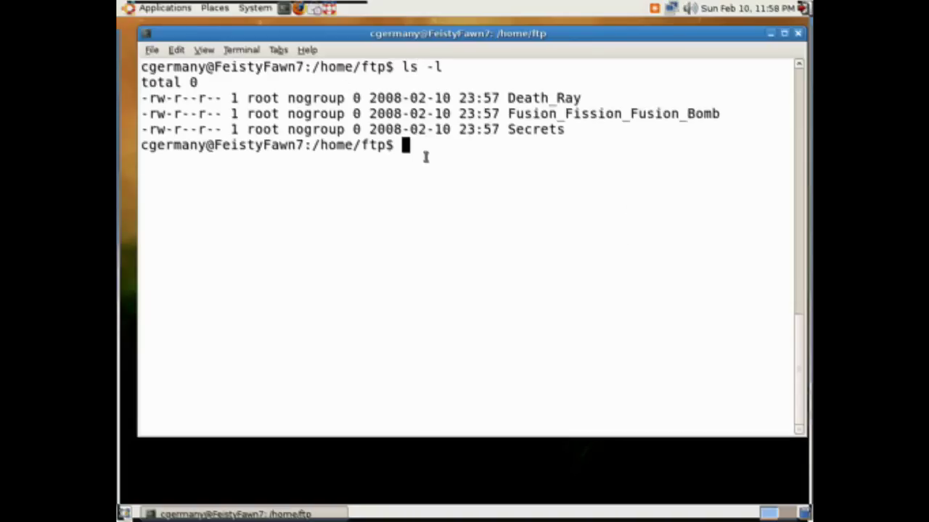
type("cd ..")
key("Return")
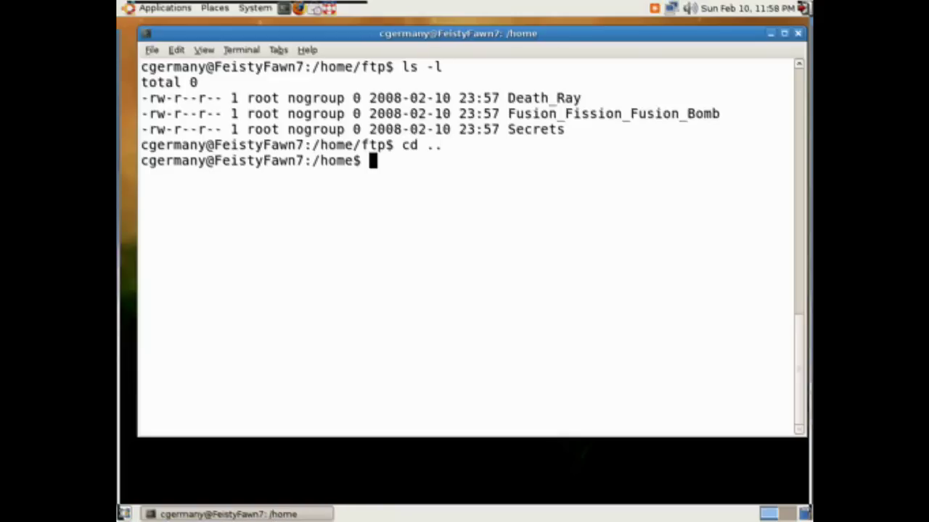
type("cd ..")
key("Return")
Clear the screen and list the root directory, picking out the etc folder
type("clear")
key("Return")
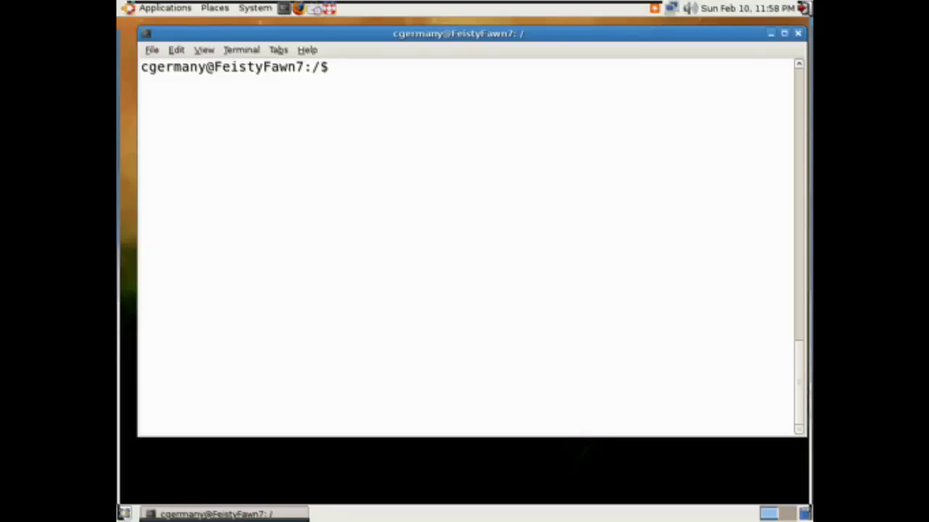
type("ls")
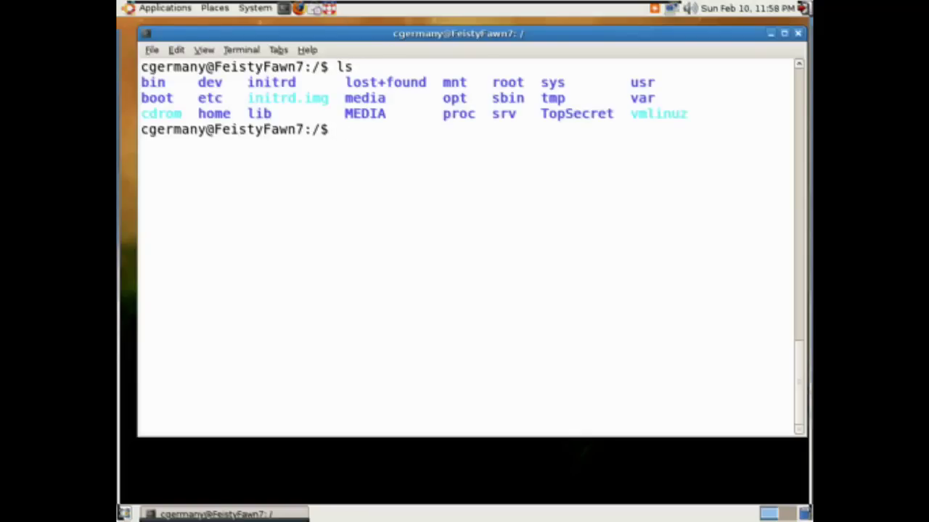
left_click_drag(223, 98, 141, 98)
left_click_drag(222, 98, 202, 97)
left_click(489, 181)
Move into /etc and list its contents, locating X11 and vsftpd.conf
type("cd etc")
key("Return")
type("ls")
key("Return")
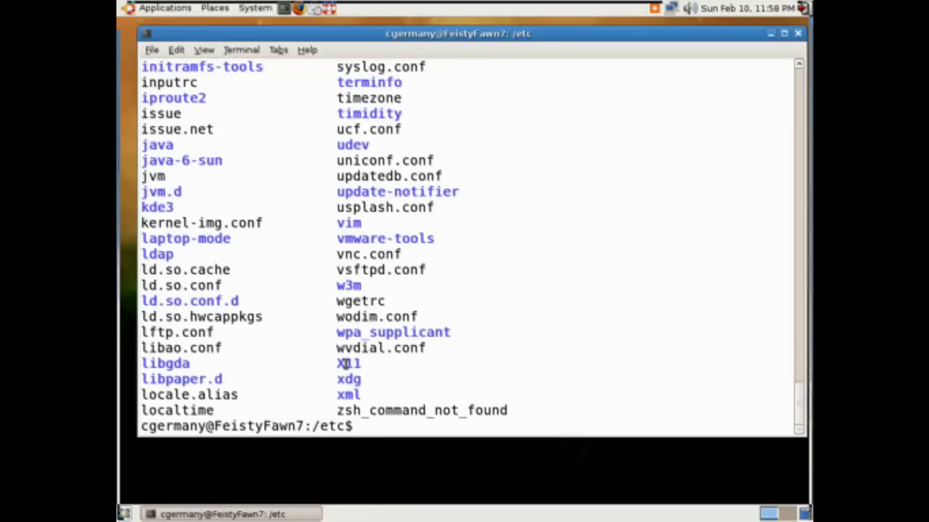
left_click_drag(338, 363, 791, 363)
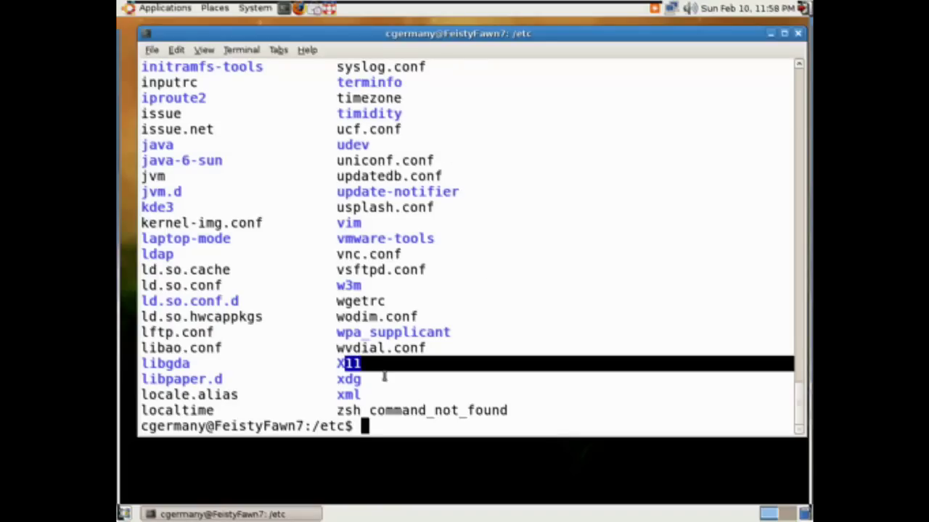
left_click(441, 303)
left_click_drag(341, 256, 438, 269)
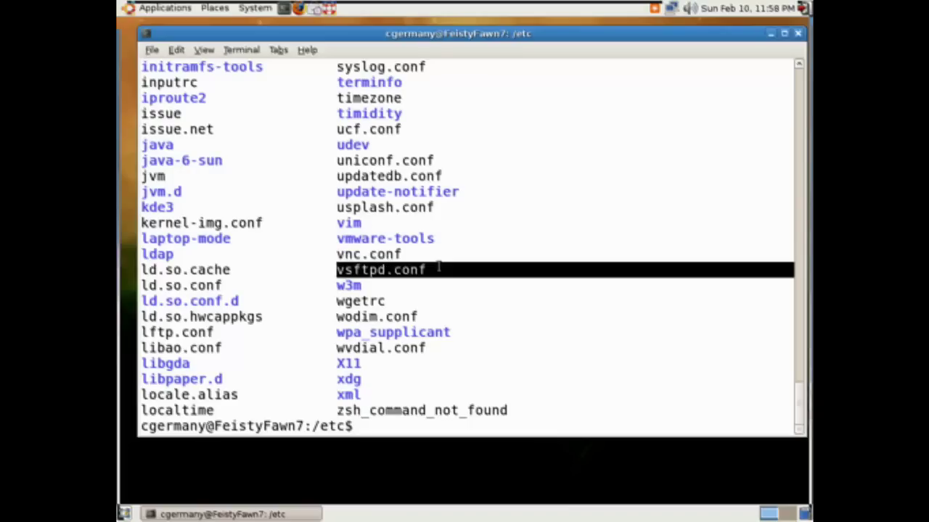
left_click(473, 212)
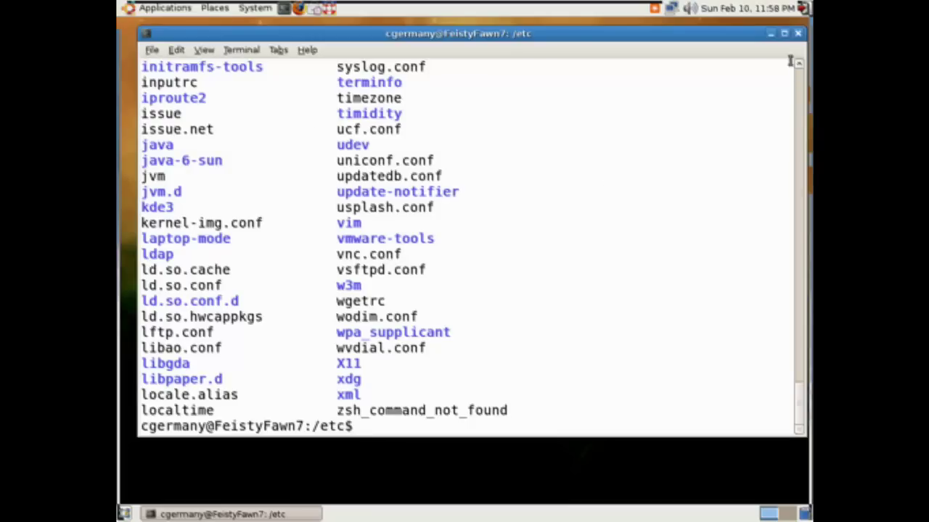
Scroll up to the start of the /etc listing and back down to the prompt
left_click(801, 80)
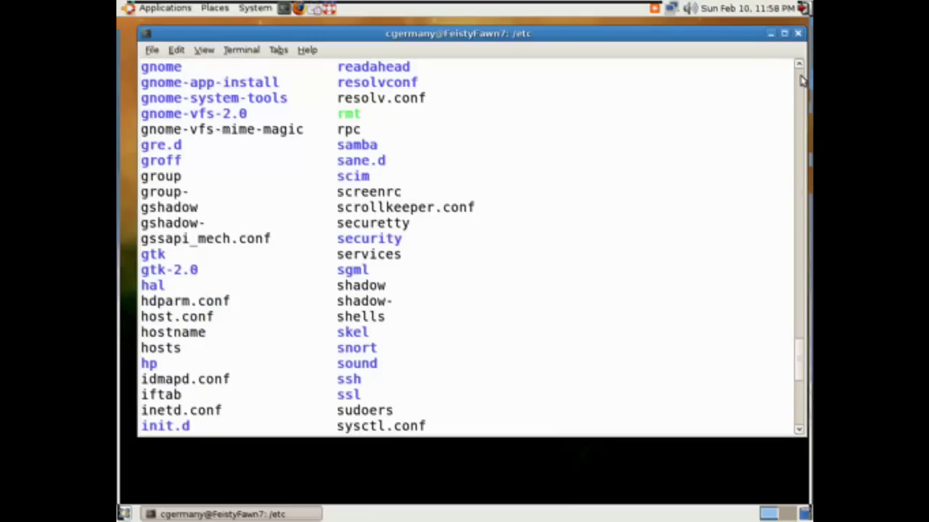
left_click(801, 80)
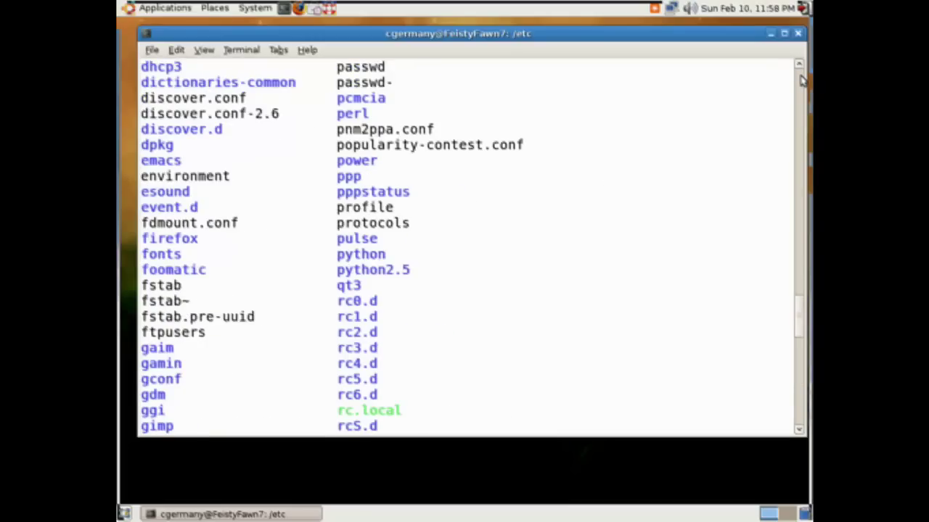
left_click(801, 80)
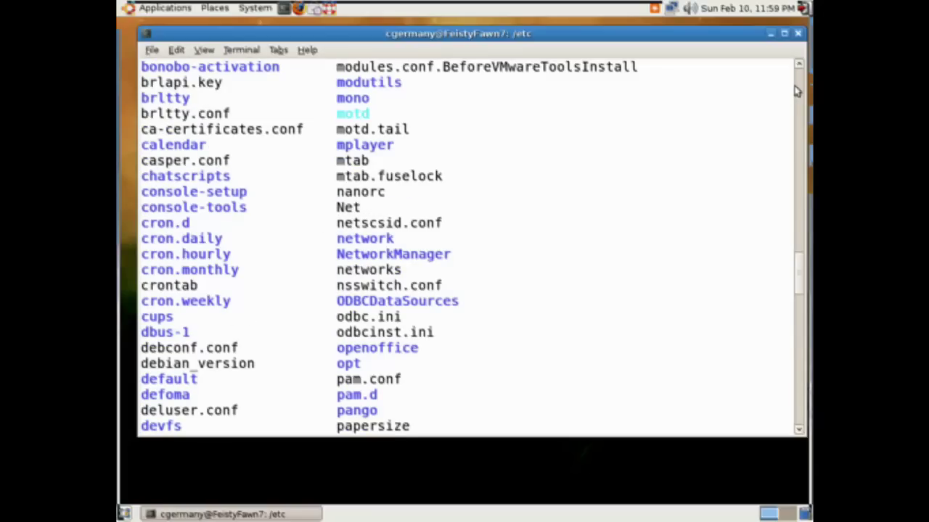
left_click(799, 88)
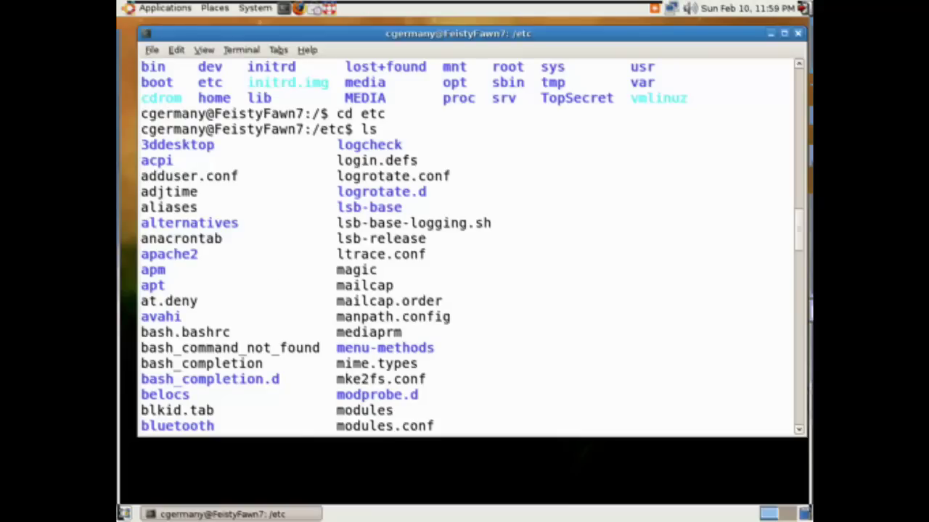
left_click(804, 404)
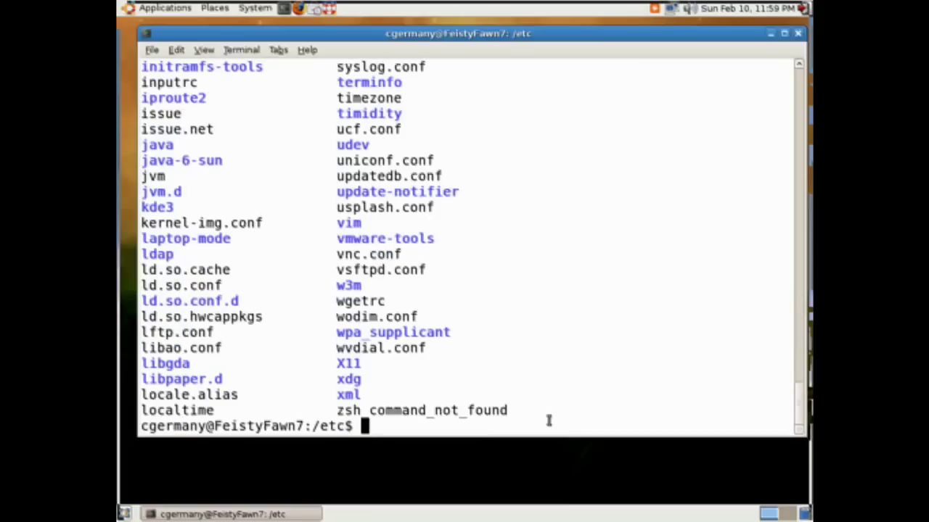
Display /etc/fstab through less, correcting the fsstab typo
type("cat f")
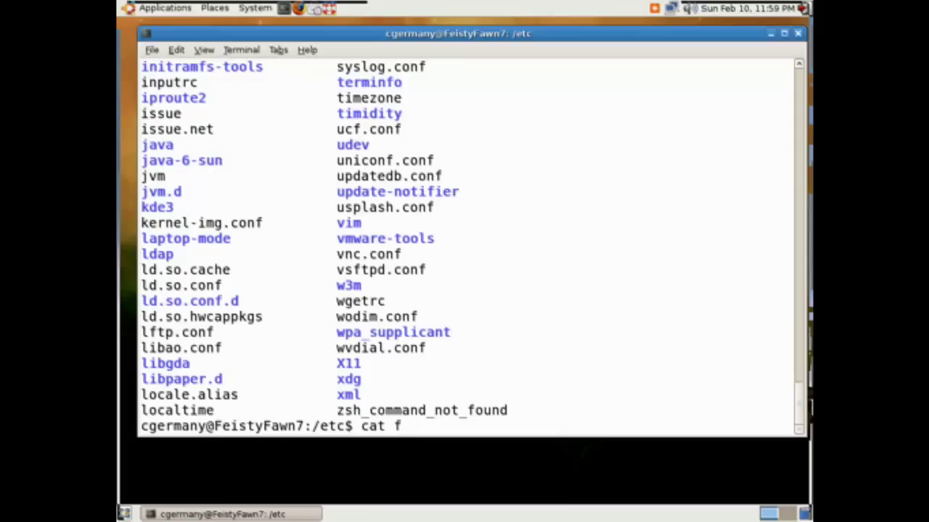
type("sstab ")
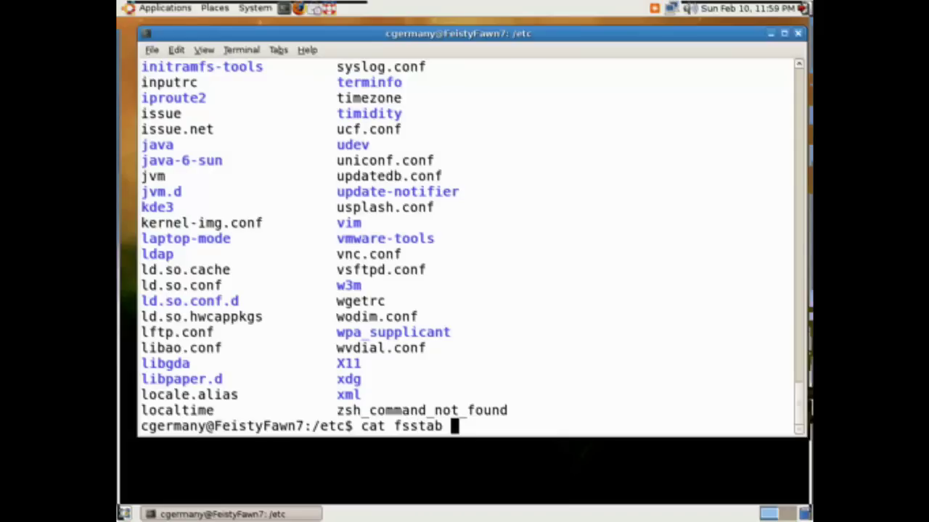
type("| less")
key("Return")
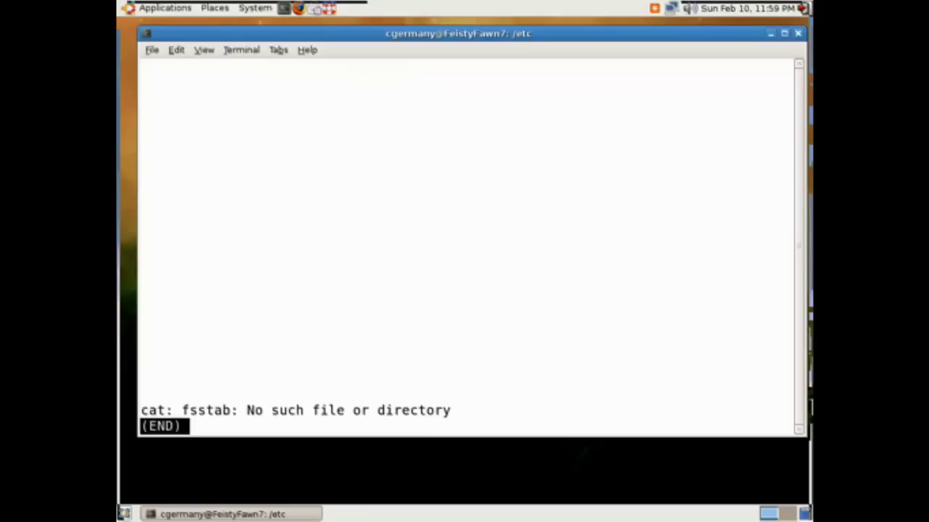
key("colon")
key("q")
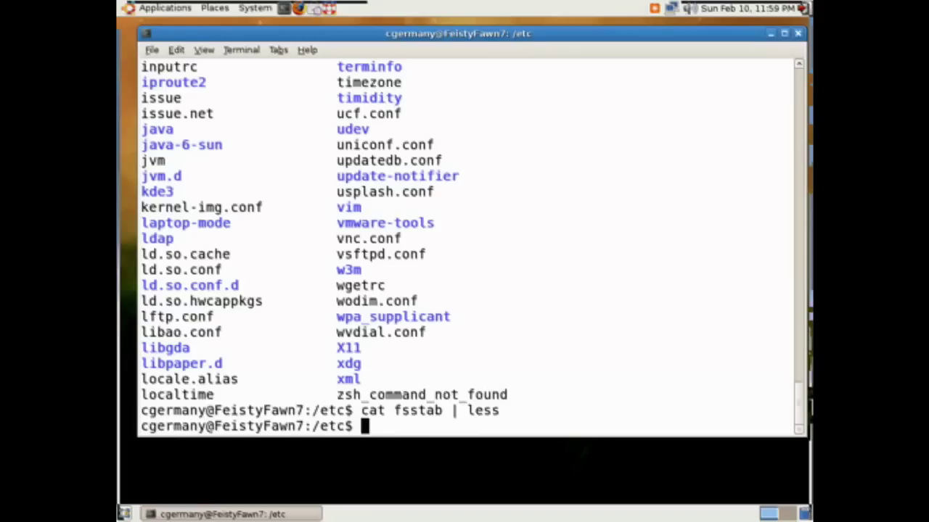
key("Up")
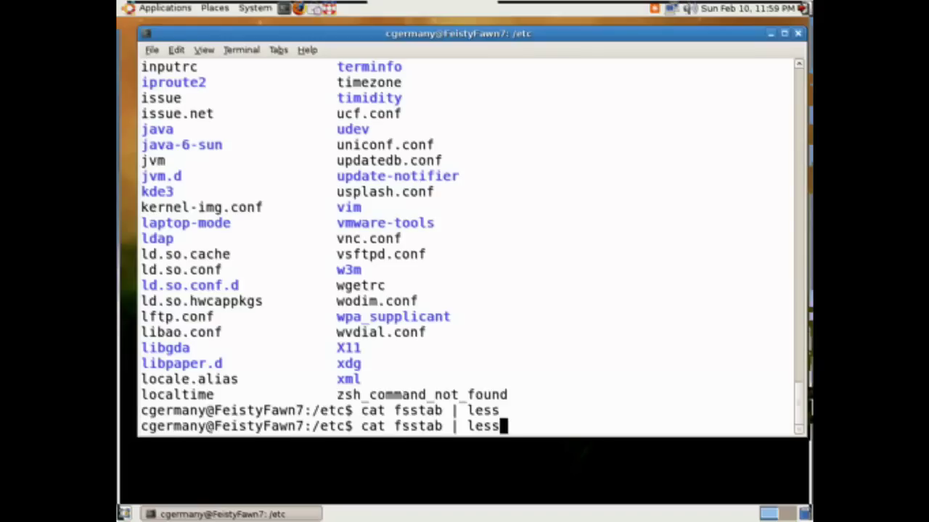
key("BackSpace")
key("BackSpace")
key("BackSpace")
key("BackSpace")
key("BackSpace")
key("BackSpace")
key("BackSpace")
key("BackSpace")
key("BackSpace")
key("BackSpace")
key("BackSpace")
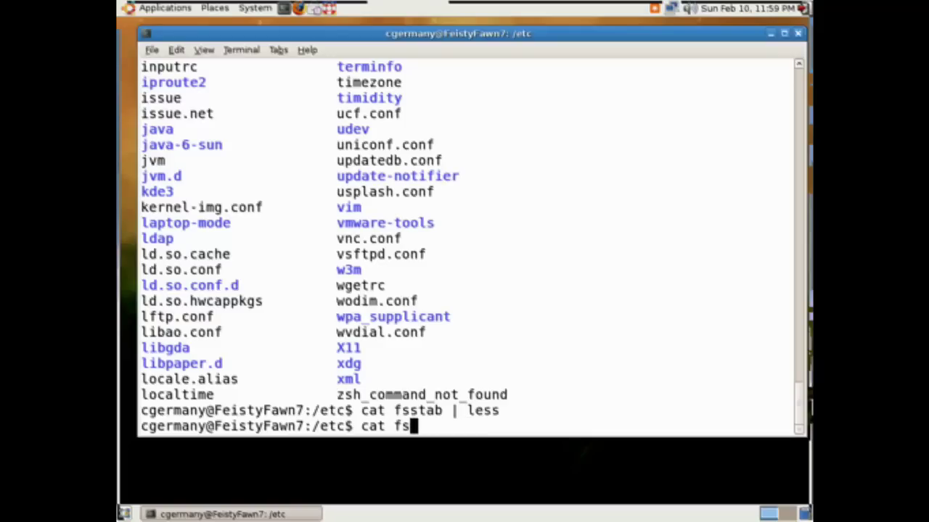
type("tab | ")
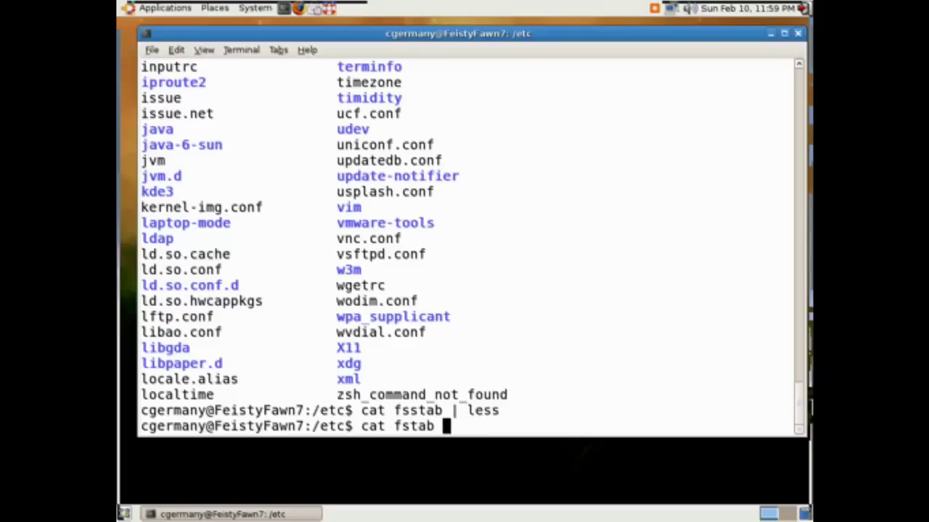
type("less")
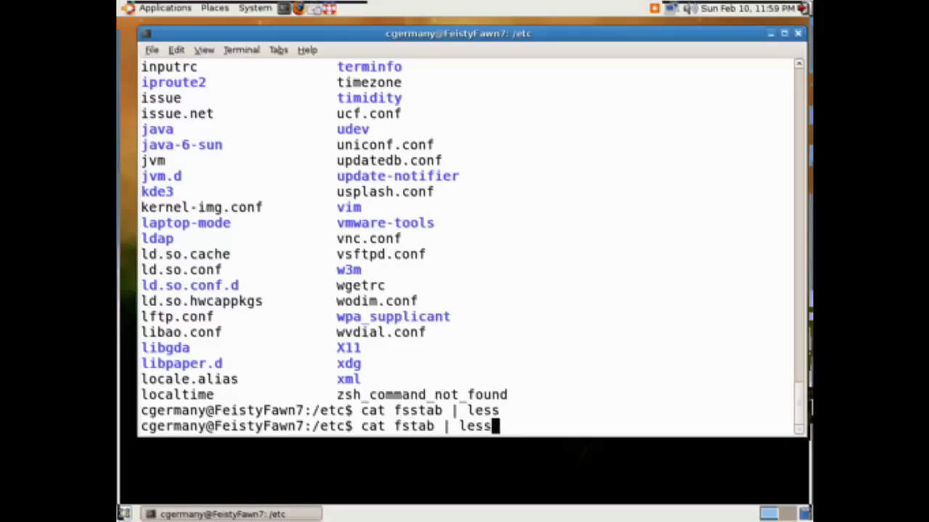
key("Return")
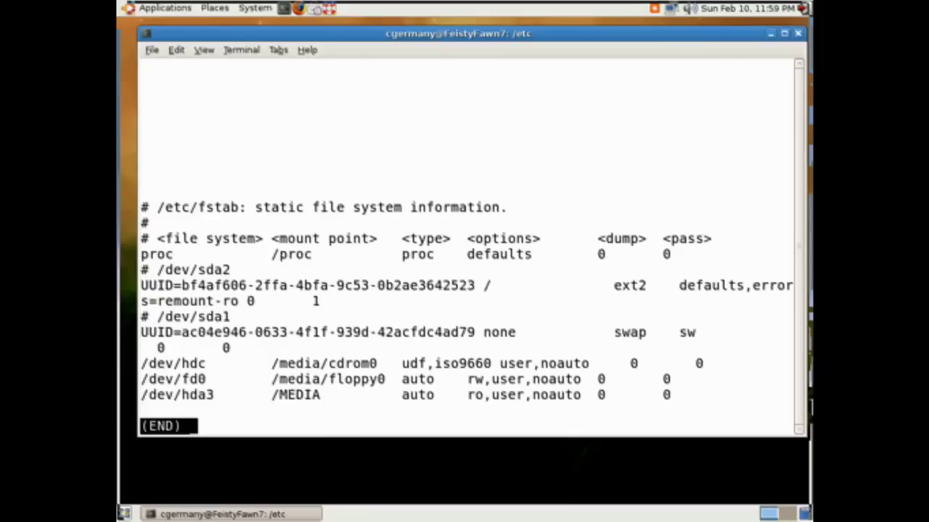
Inspect the /dev/hda3 line mounted at /MEDIA, then quit less
left_click_drag(157, 396, 233, 383)
left_click_drag(674, 395, 222, 396)
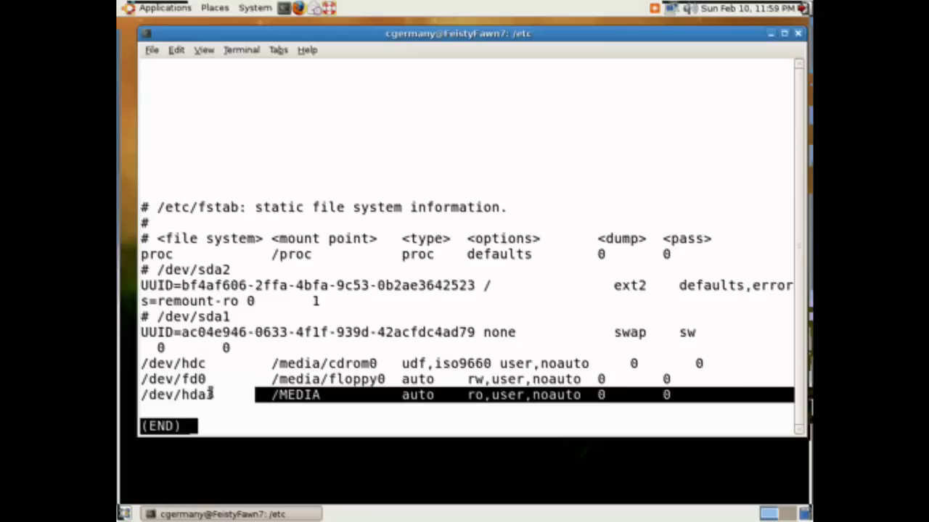
left_click_drag(149, 395, 433, 395)
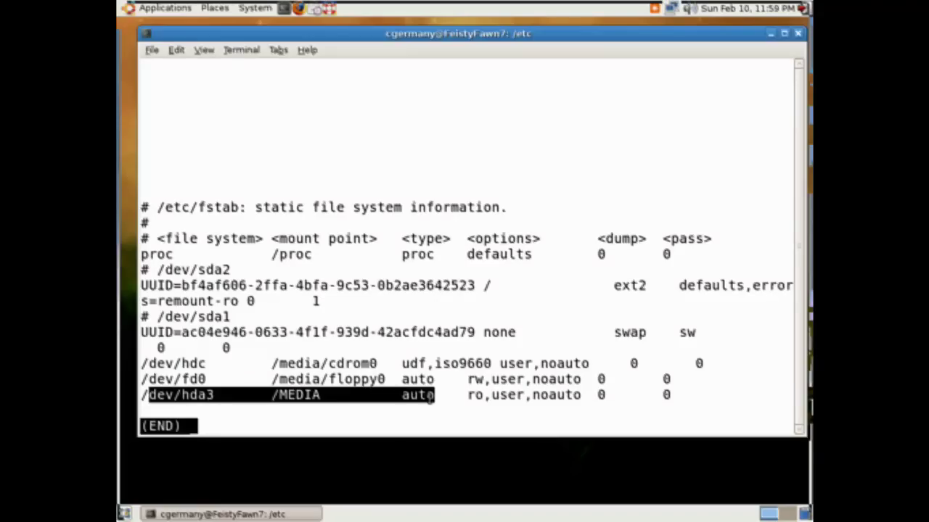
left_click(228, 425)
key("q")
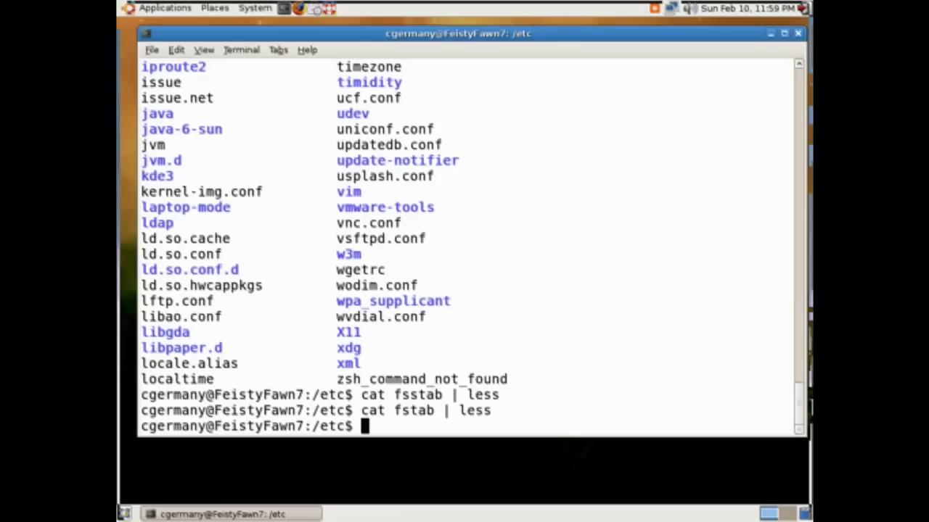
Run mount and pick out the /dev/hda3 on /MEDIA line
type("mount")
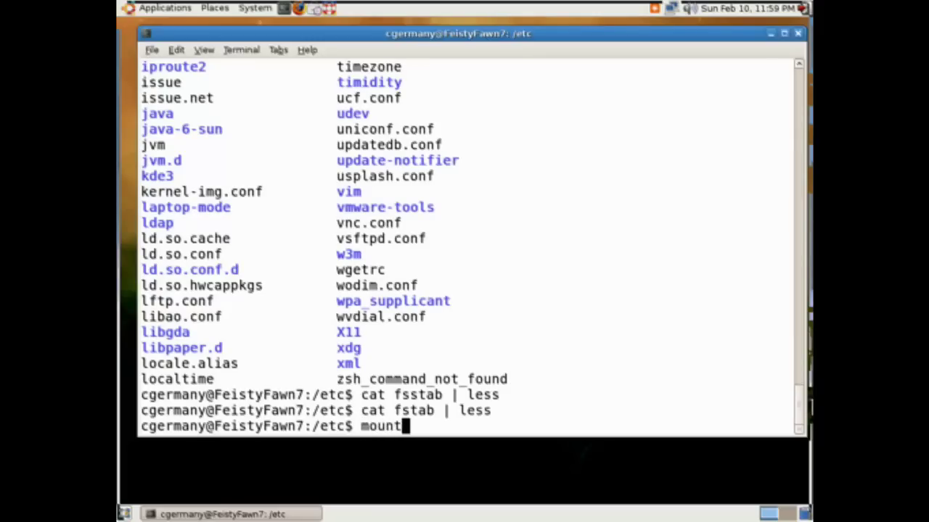
key("Return")
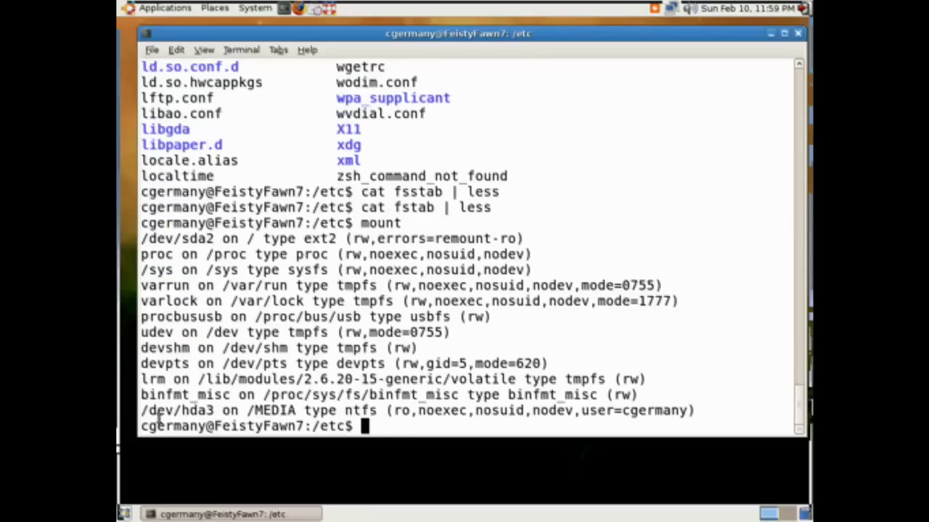
left_click_drag(149, 411, 308, 411)
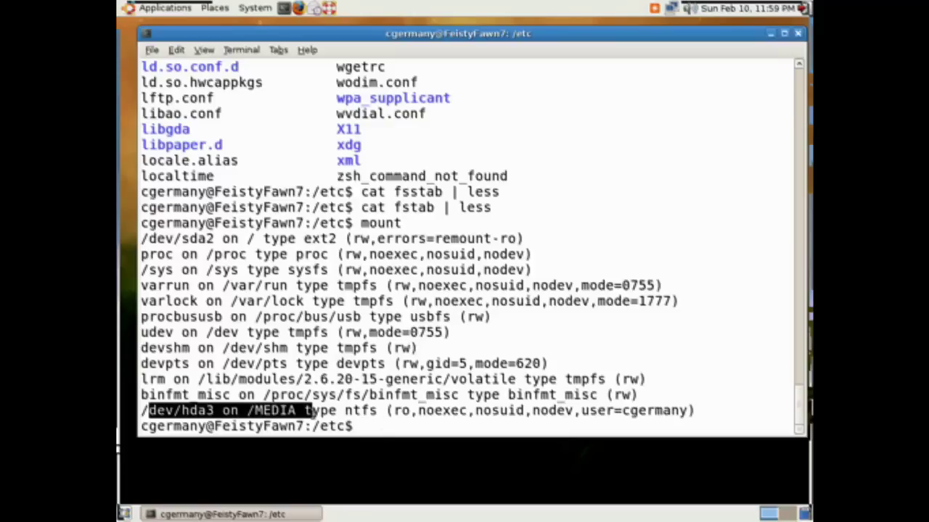
left_click(592, 419)
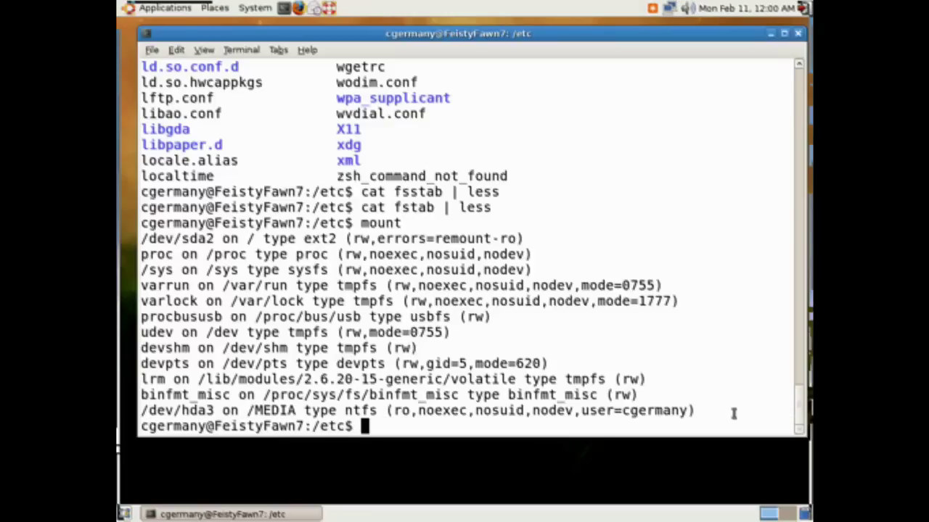
Clear the screen and try listing /MEDIA as a normal user
type("clear")
key("Return")
type("ls /MED")
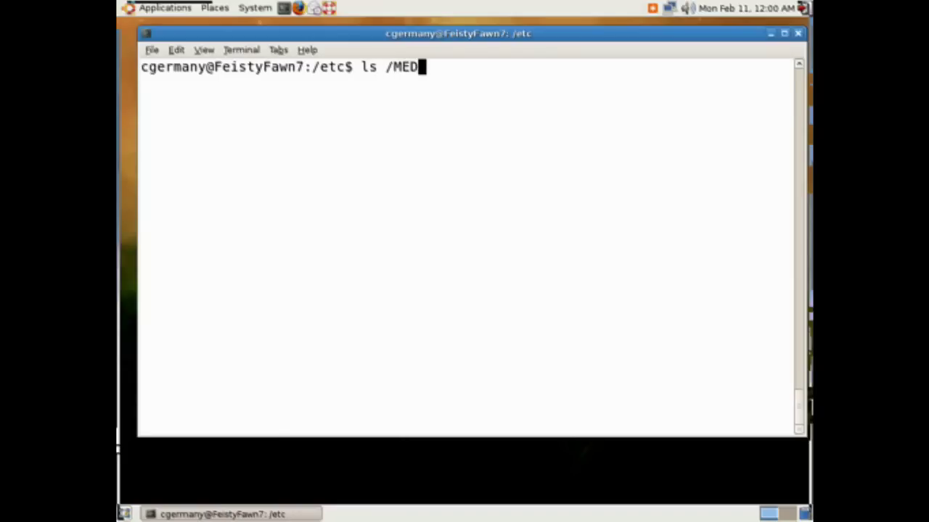
type("IA")
key("Return")
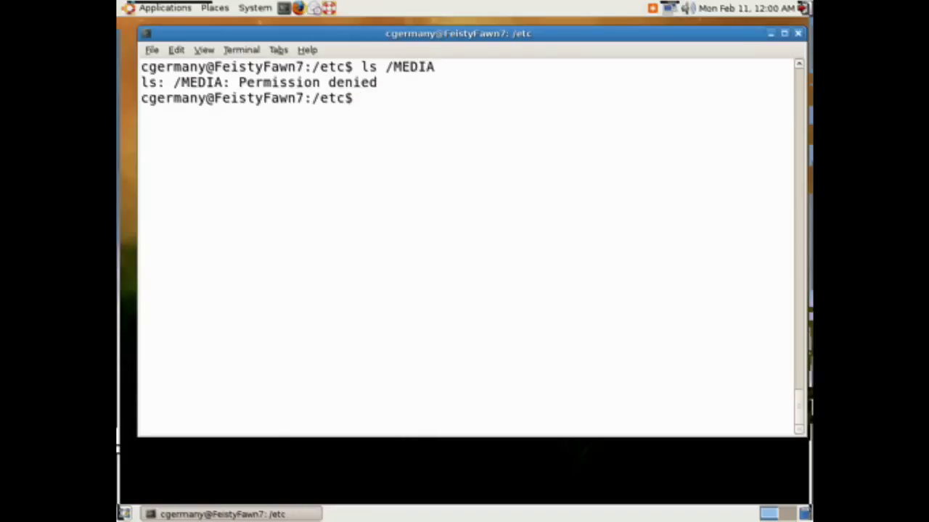
List /MEDIA with sudo ls /MEDIA, then clear the screen
type("sud ol")
key("BackSpace")
key("BackSpace")
key("BackSpace")
key("BackSpace")
key("BackSpace")
key("BackSpace")
type("sudo ")
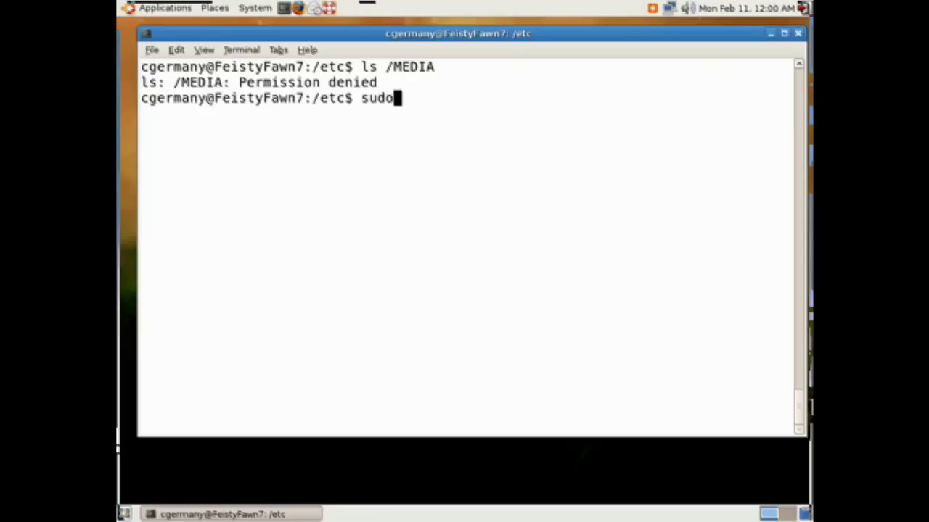
type("ls MEDIA")
key("BackSpace")
key("BackSpace")
key("BackSpace")
key("BackSpace")
key("BackSpace")
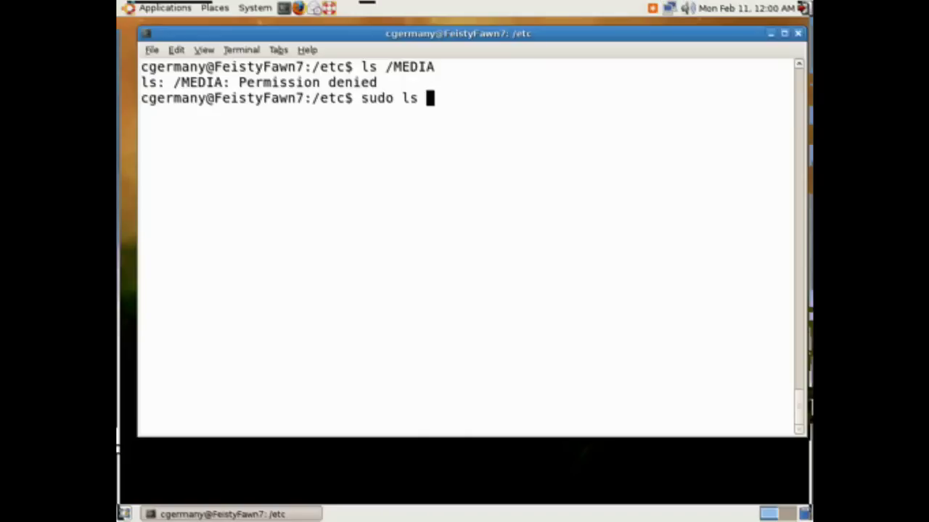
type("/MEDIA")
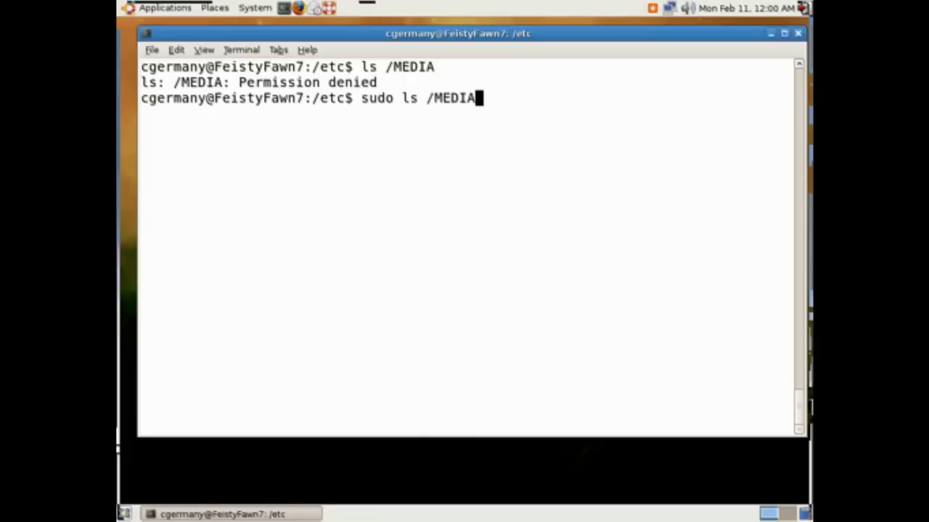
key("Return")
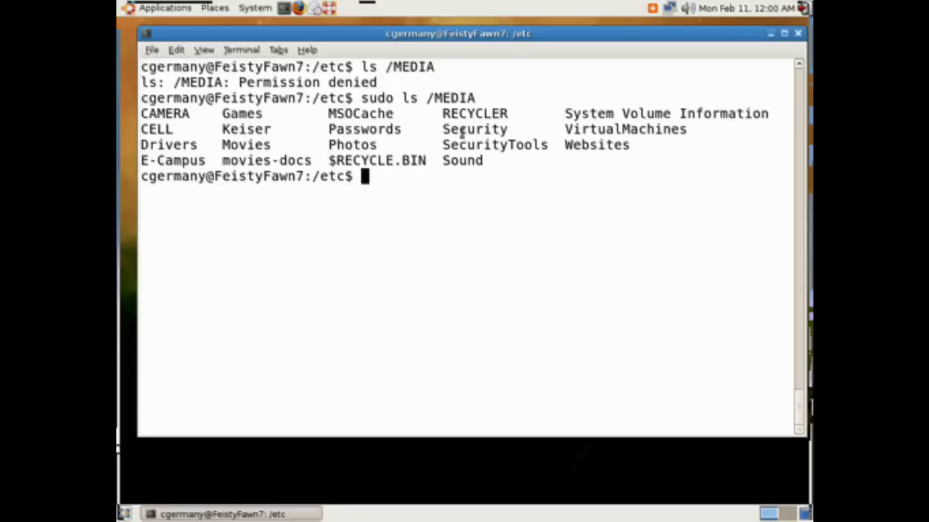
type("clear")
key("Return")
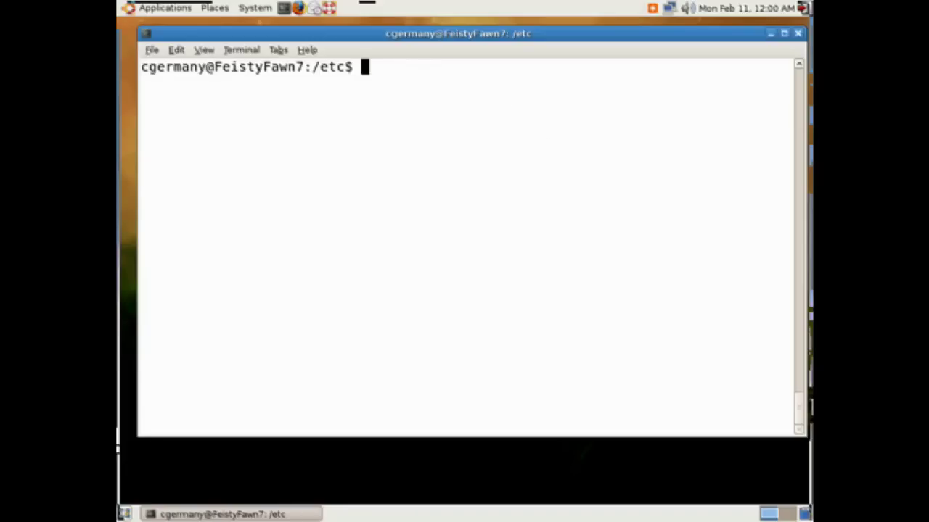
Open vsftpd.conf in vim with sudo and move down past the anonymous and logging settings
type("sudo ")
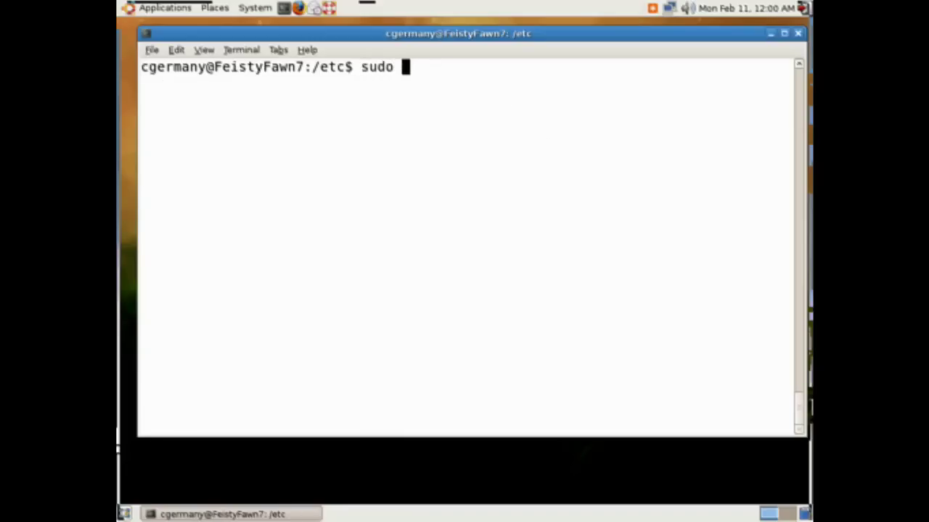
type("vim")
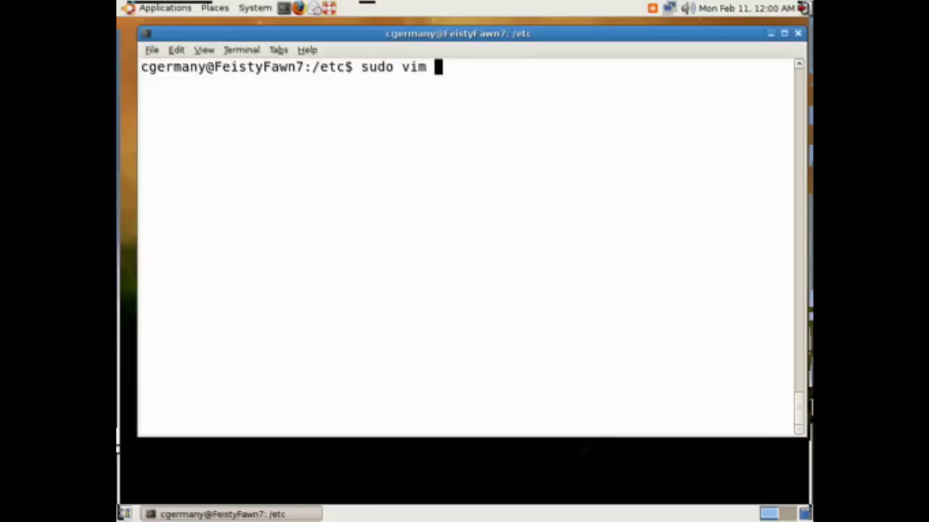
type(" vs")
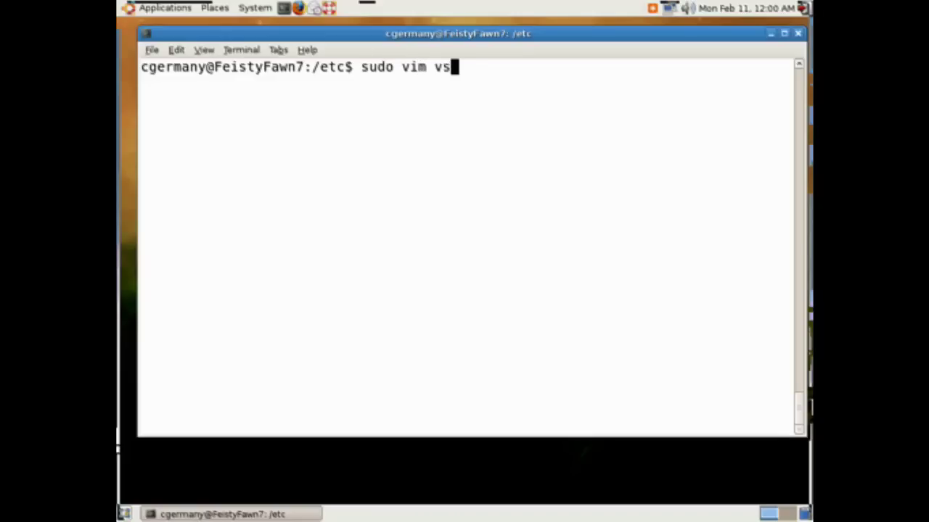
type("ftpd.conf")
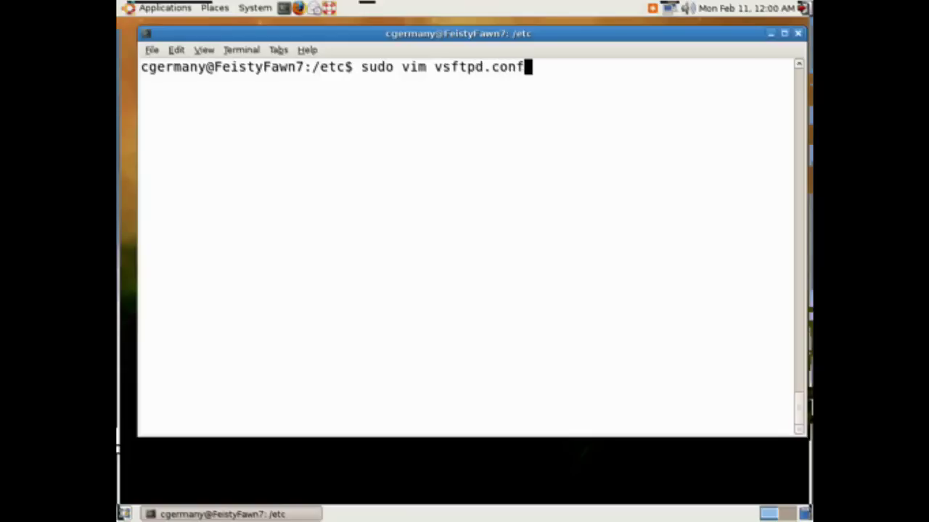
key("Return")
key("Down")
key("Down")
key("Down")
key("Down")
key("Down")
key("Down")
key("Down")
key("Down")
key("Down")
key("Down")
key("Down")
key("Down")
key("Down")
key("Down")
key("Down")
key("Down")
key("Down")
key("Down")
key("Down")
key("Down")
key("Down")
key("Down")
key("Down")
key("Down")
key("Down")
key("Down")
key("Down")
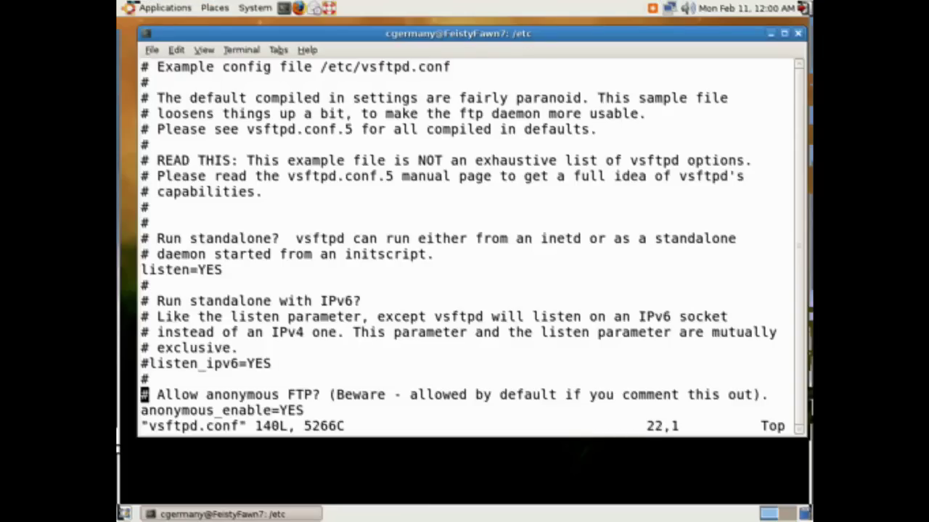
key("Down")
key("Down")
key("Down")
key("Down")
key("Down")
key("Down")
key("Down")
key("Down")
key("Down")
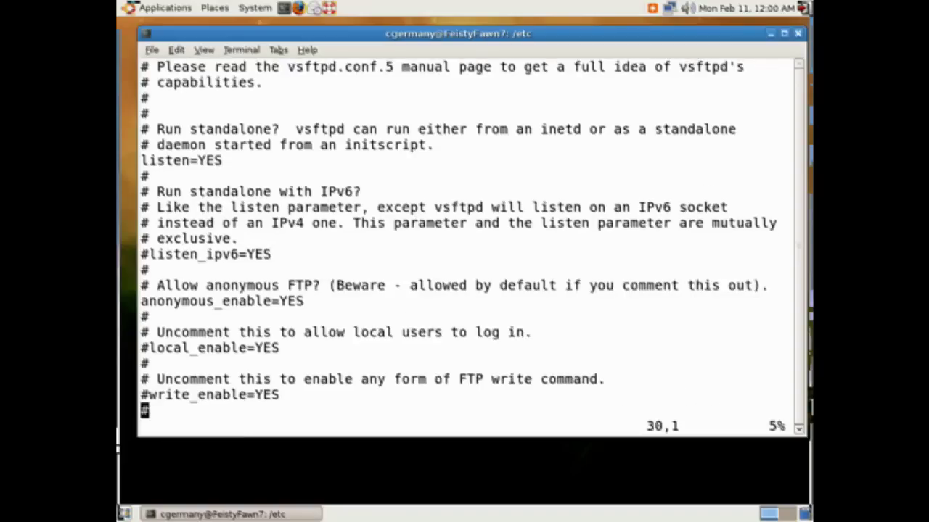
key("Down")
key("Down")
key("Down")
key("Down")
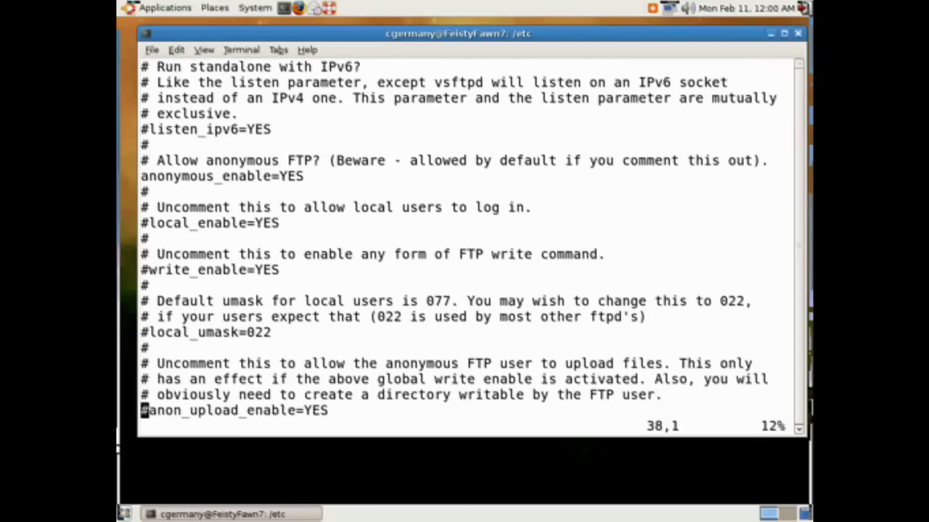
key("Down")
key("Down")
key("Down")
key("Down")
key("Down")
key("Down")
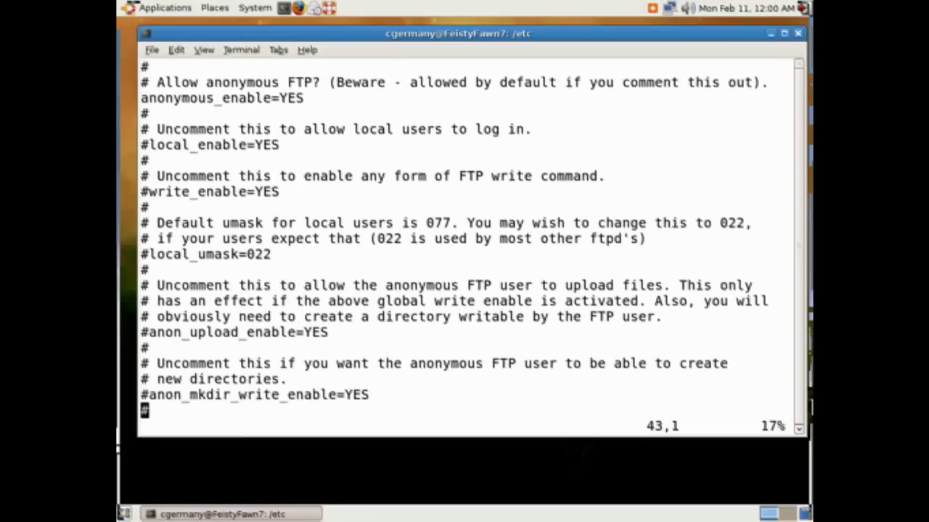
key("Down")
key("Down")
key("Down")
key("Down")
key("Down")
key("Down")
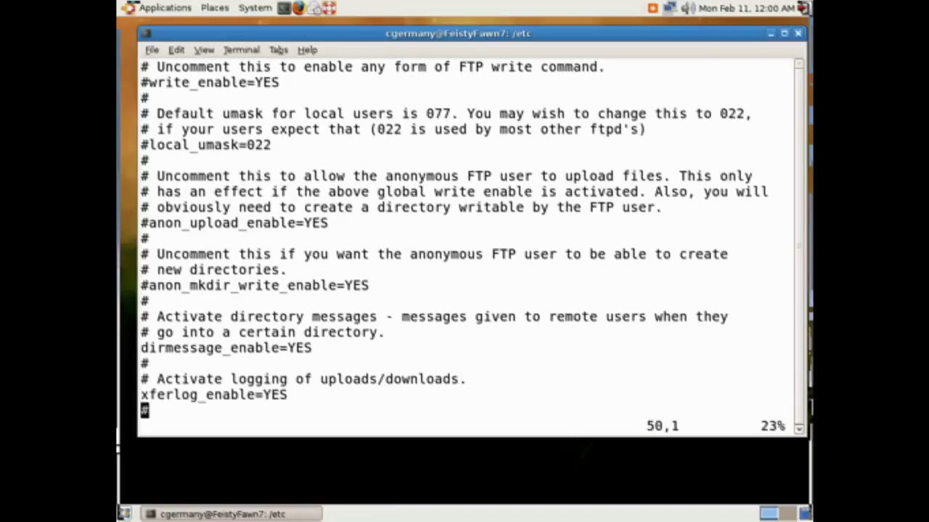
Continue past the log file and timeout settings to the ftpd_banner line
key("Down")
key("Down")
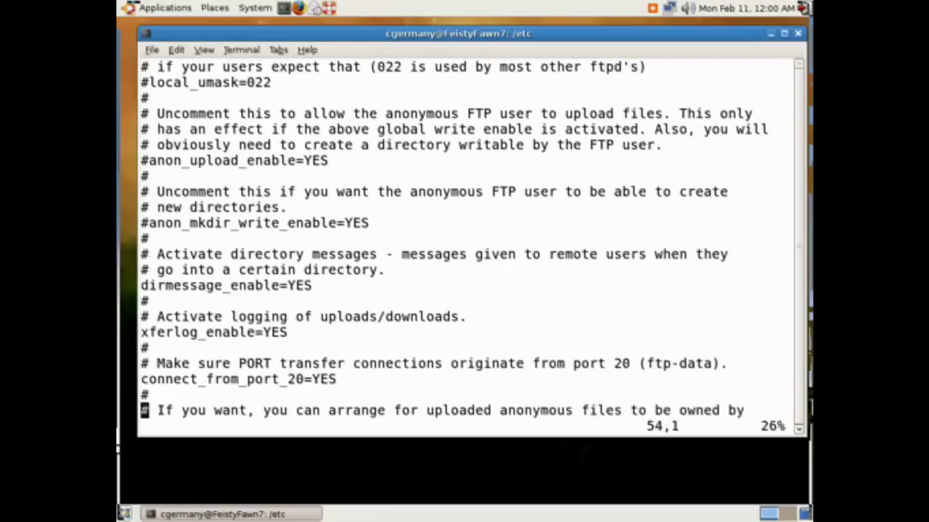
key("Down")
key("Down")
key("Down")
key("Down")
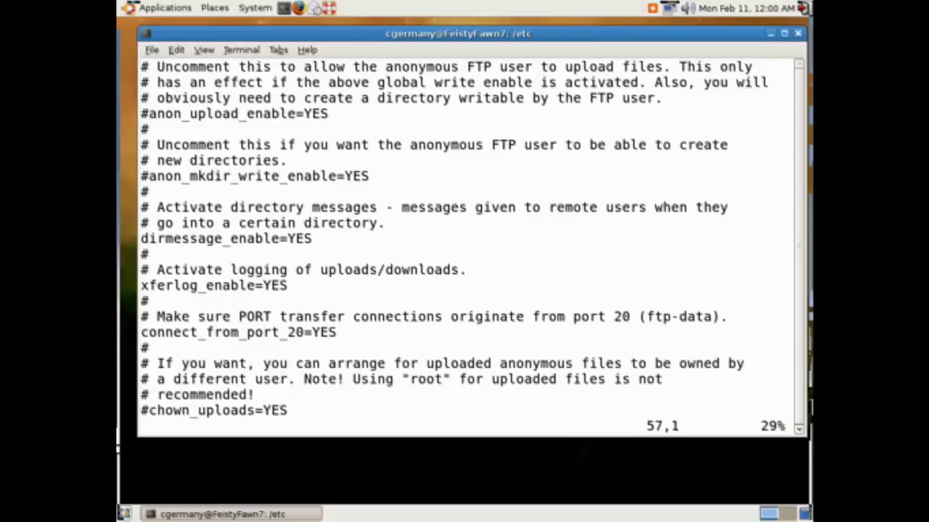
key("Down")
key("Down")
key("Down")
key("Down")
key("Down")
key("Down")
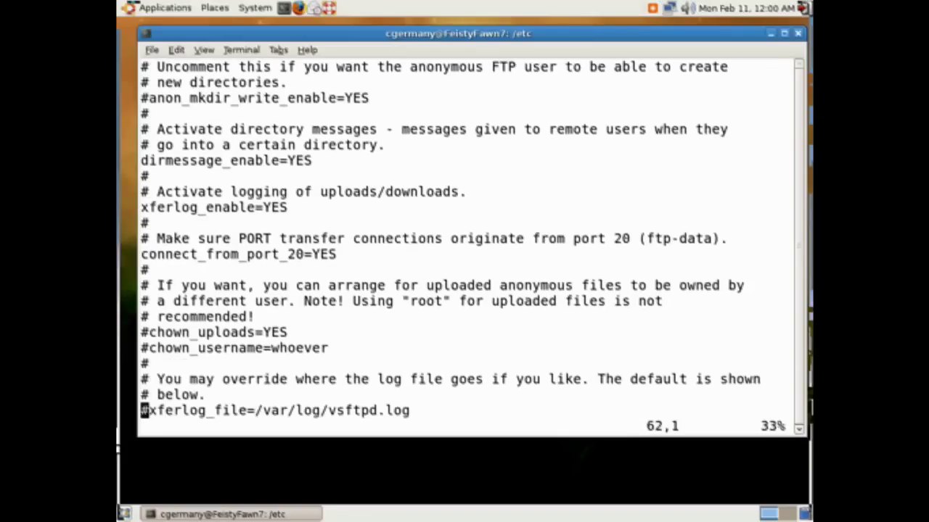
key("Down")
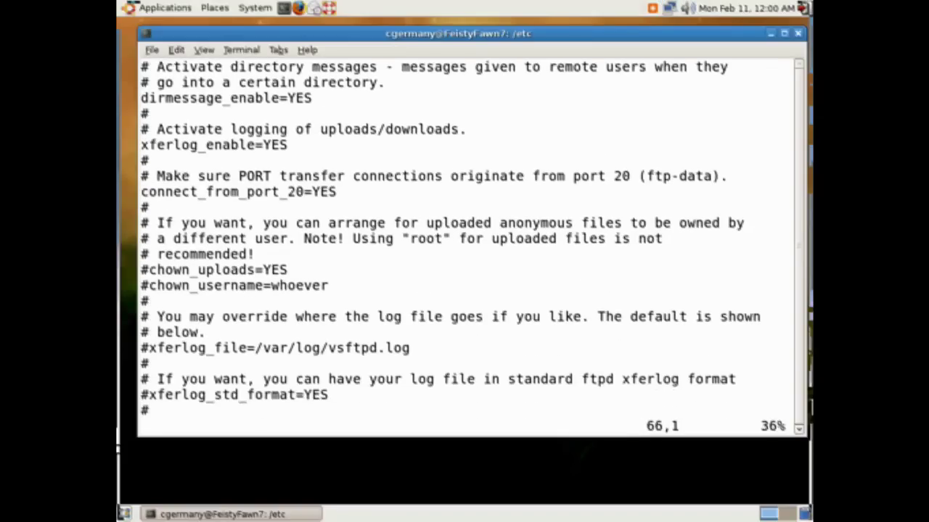
key("Down")
key("Down")
key("Down")
key("Down")
key("Down")
key("Down")
key("Down")
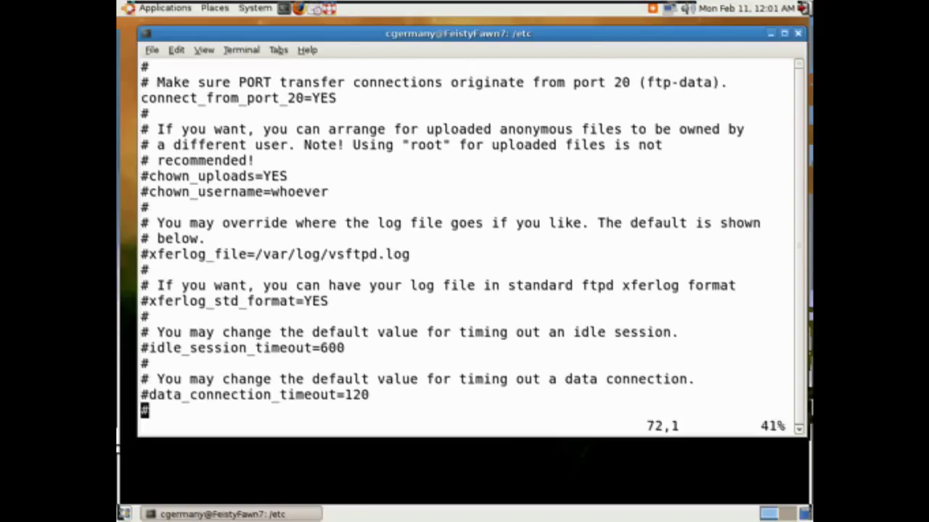
key("Down")
key("Down")
key("Down")
key("Down")
key("Down")
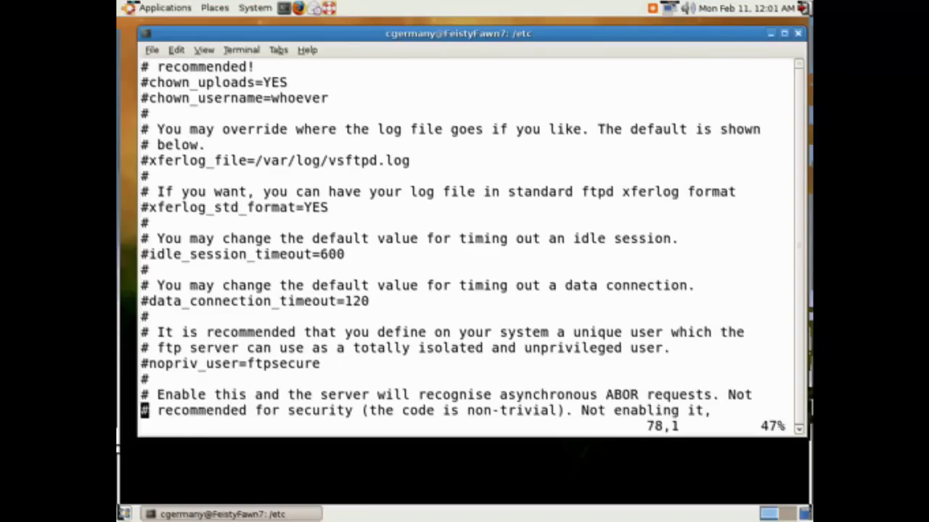
key("Down")
key("Down")
key("Down")
key("Down")
key("Down")
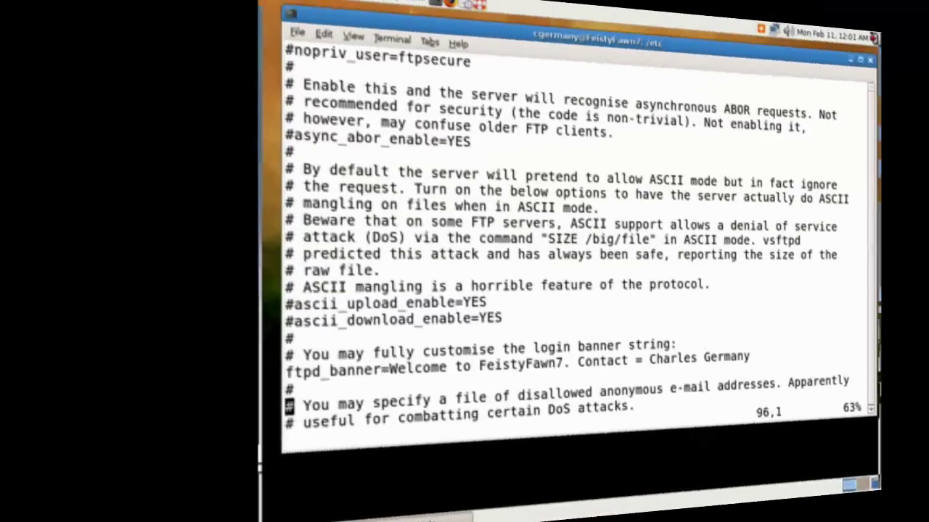
key("Up")
key("Up")
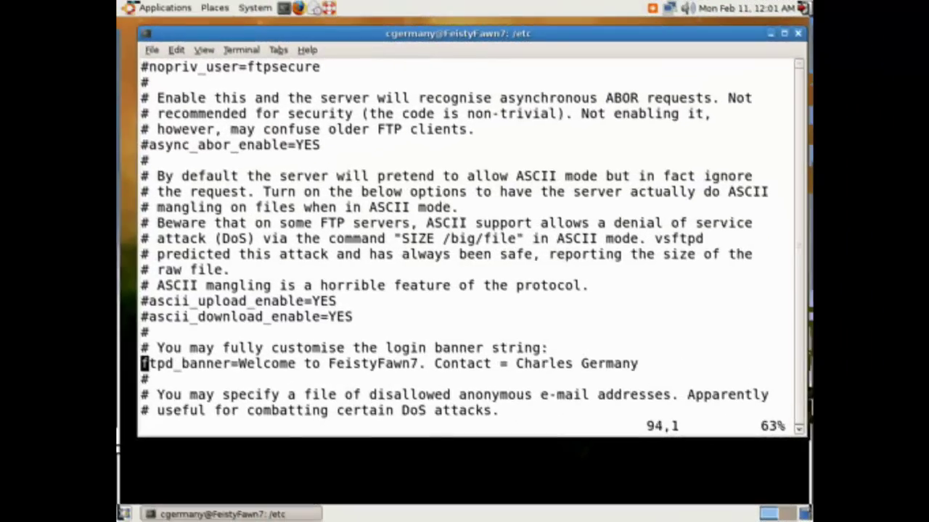
key("numbersign")
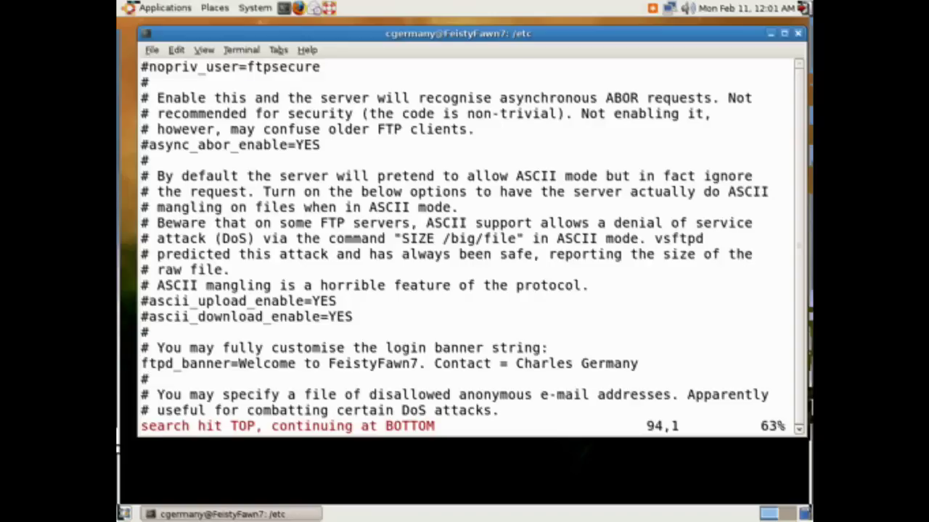
Replace 'Welcome to FeistyFawn7.' with 'Hi Mom!' on the ftpd_banner line
key("i")
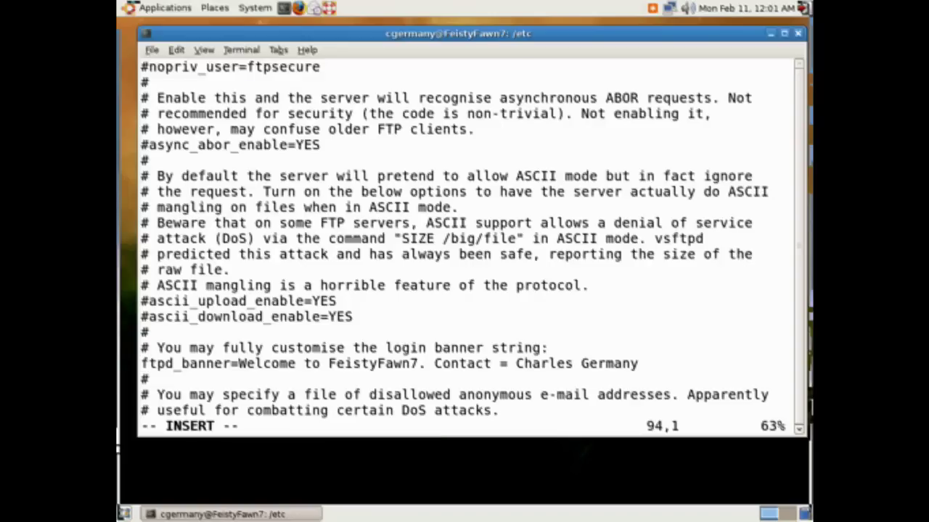
type("#")
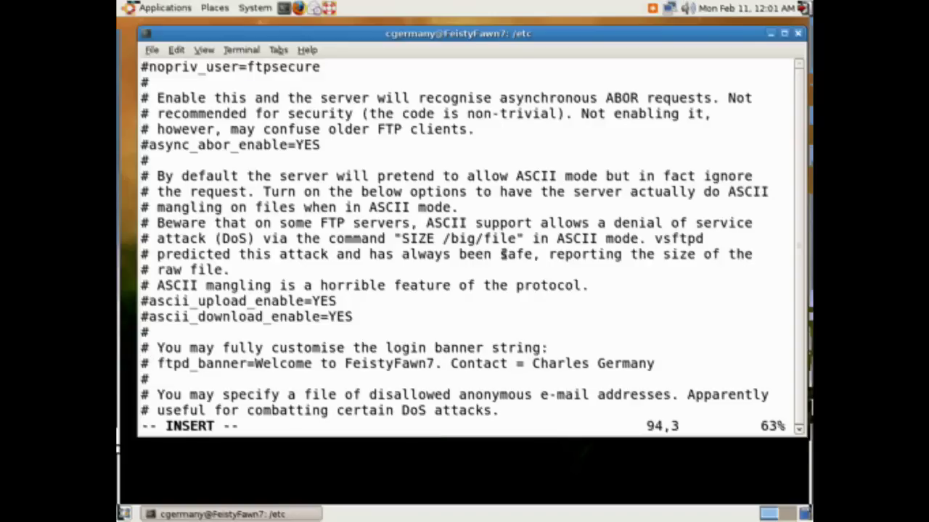
key("BackSpace")
key("BackSpace")
key("Right")
key("Right")
key("Right")
key("Right")
key("Right")
key("Right")
key("Right")
key("Right")
key("Right")
key("Right")
key("Right")
key("Right")
key("Right")
key("Right")
key("Right")
key("Right")
key("Right")
key("Right")
key("Right")
key("Right")
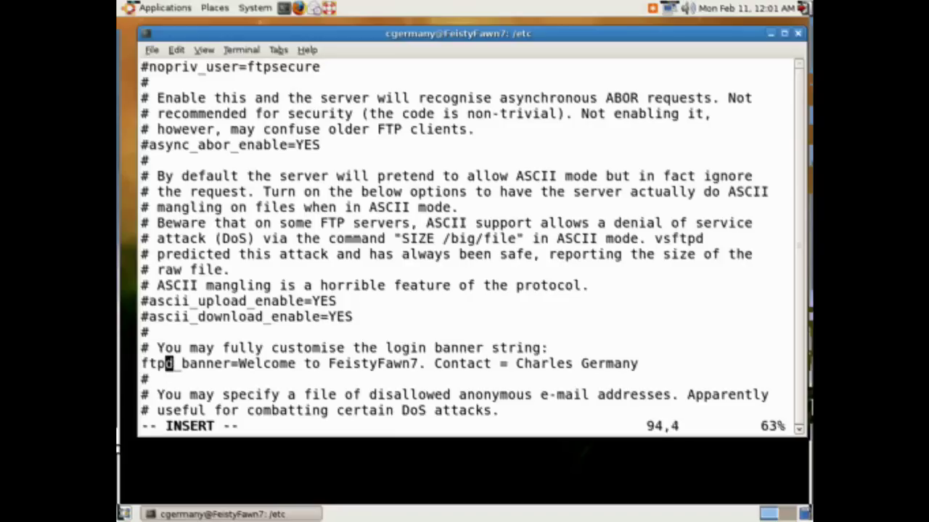
key("Right")
key("Right")
key("Right")
key("Right")
key("Right")
key("Right")
key("Right")
key("Right")
key("Right")
key("Right")
key("Right")
key("Right")
key("Right")
key("Right")
key("Right")
key("Right")
key("Right")
key("Right")
key("Right")
key("Right")
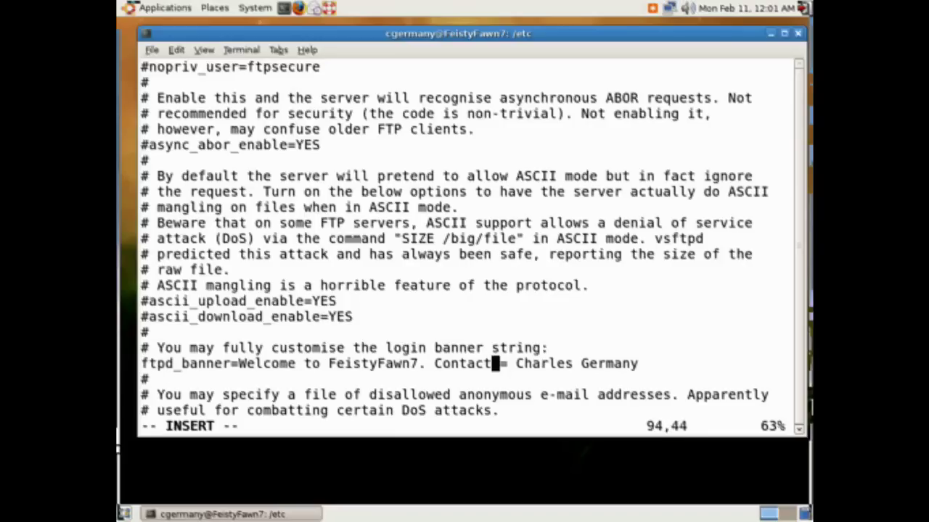
key("Left")
key("Left")
key("Left")
key("Left")
key("Left")
key("Left")
key("Left")
key("Left")
key("Left")
key("Left")
key("Left")
key("Left")
key("Left")
key("Left")
key("Left")
key("Left")
key("Left")
key("Left")
key("Left")
key("Left")
key("Left")
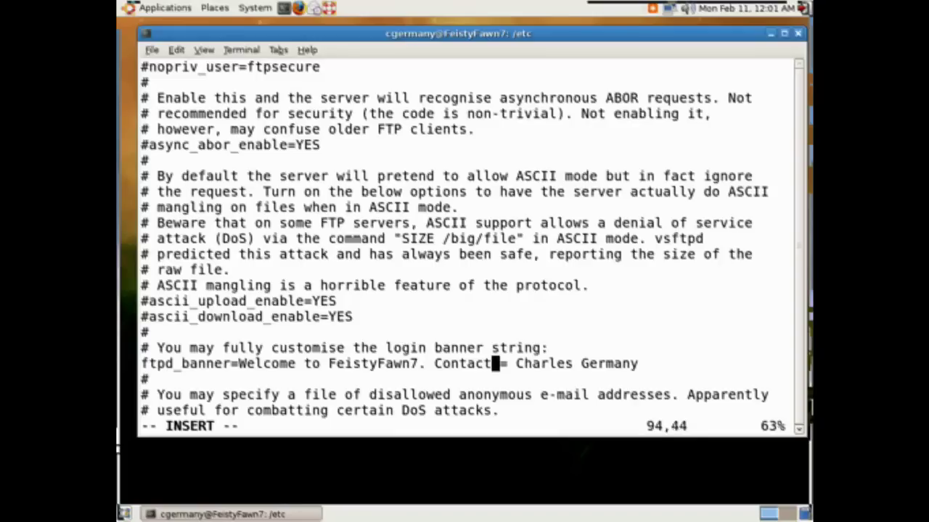
key("Right")
key("Right")
key("BackSpace")
key("BackSpace")
key("BackSpace")
key("BackSpace")
key("BackSpace")
key("BackSpace")
key("BackSpace")
key("BackSpace")
key("BackSpace")
key("BackSpace")
key("BackSpace")
key("BackSpace")
key("BackSpace")
key("BackSpace")
key("BackSpace")
key("BackSpace")
key("BackSpace")
key("BackSpace")
key("BackSpace")
key("BackSpace")
key("BackSpace")
key("BackSpace")
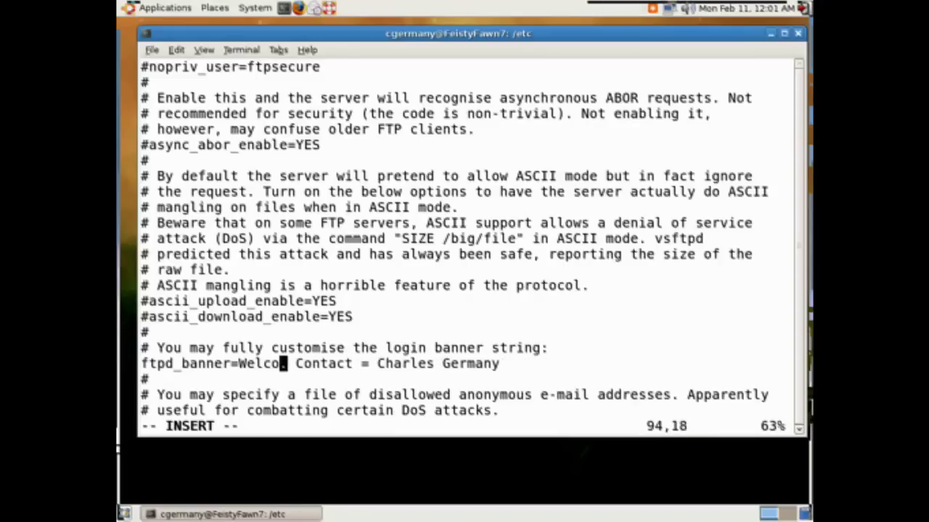
type("Hi M")
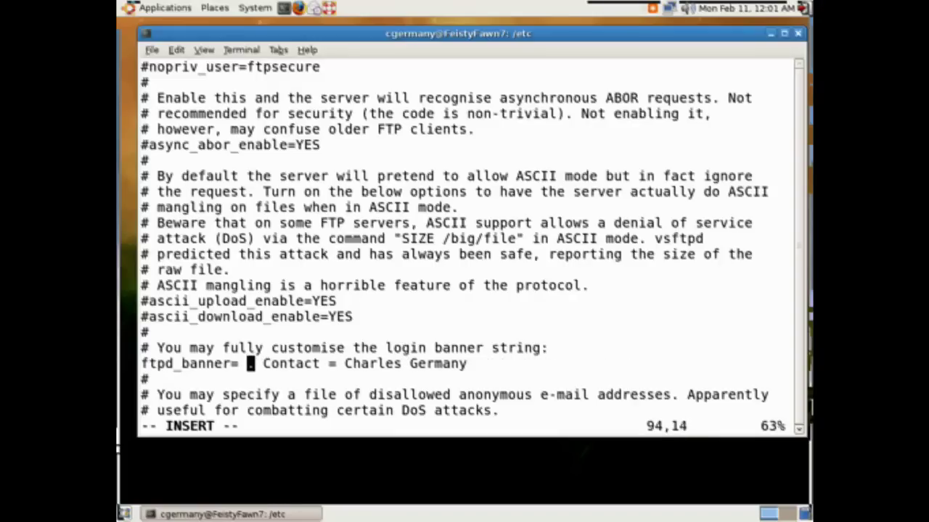
type("om.")
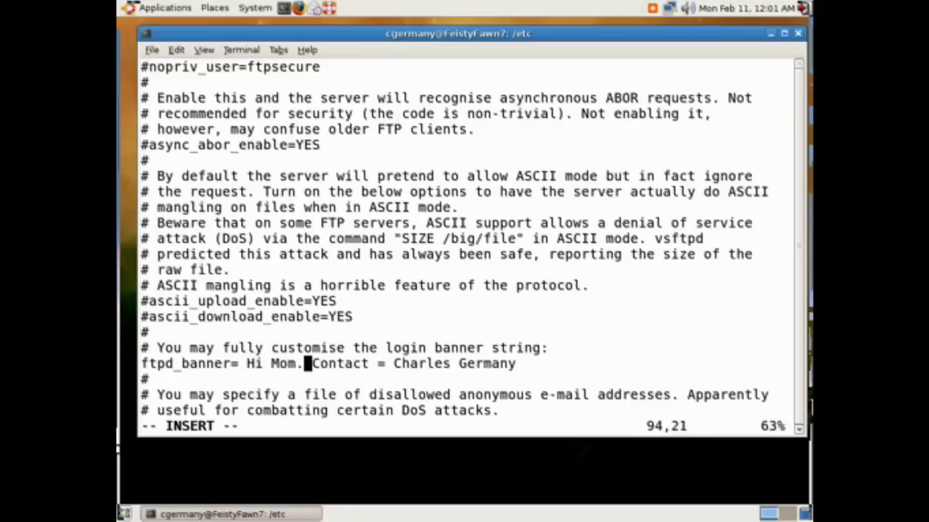
key("BackSpace")
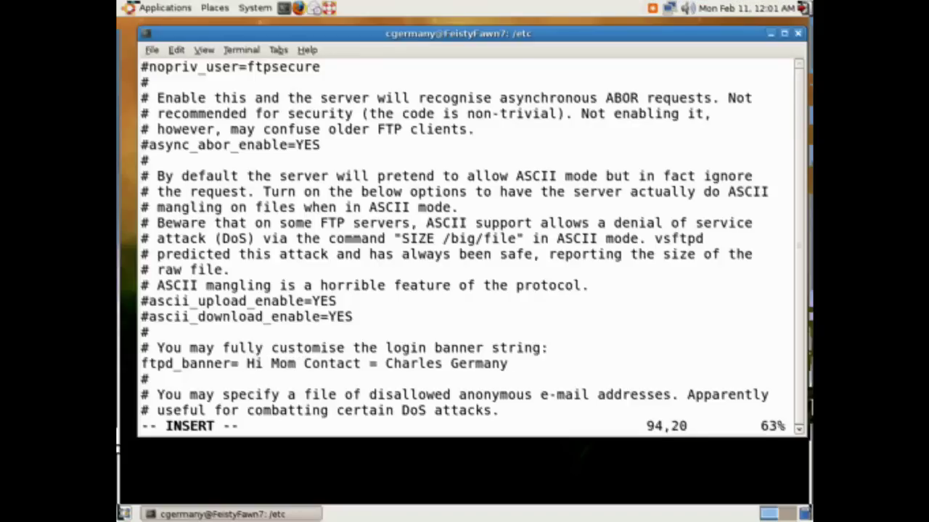
type("!")
key("Right")
key("Right")
key("Right")
key("Right")
key("Right")
key("Right")
key("Right")
key("Right")
key("Right")
key("Right")
key("Right")
key("Right")
key("Right")
key("Right")
key("Right")
key("Right")
key("Right")
key("Right")
key("Right")
key("Right")
key("Right")
key("Right")
key("Right")
Leave insert mode and save vsftpd.conf with :x
key("Escape")
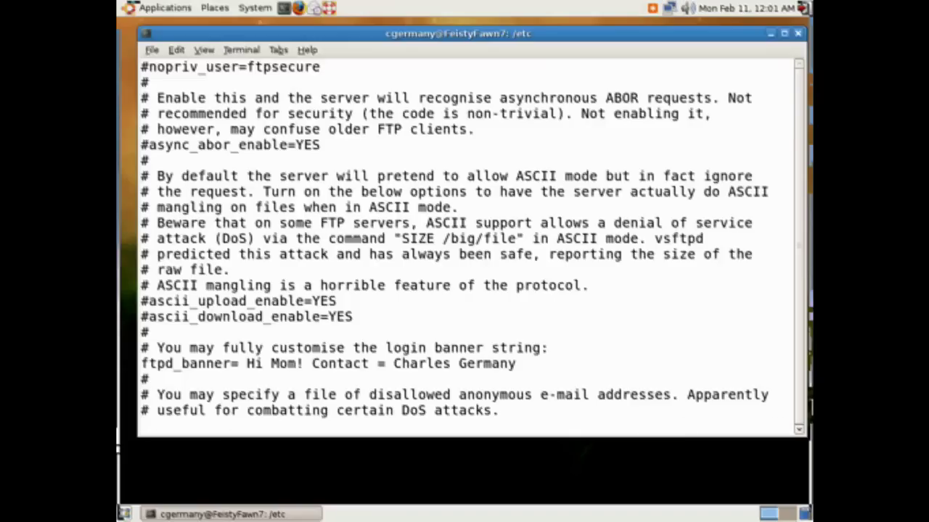
type(":")
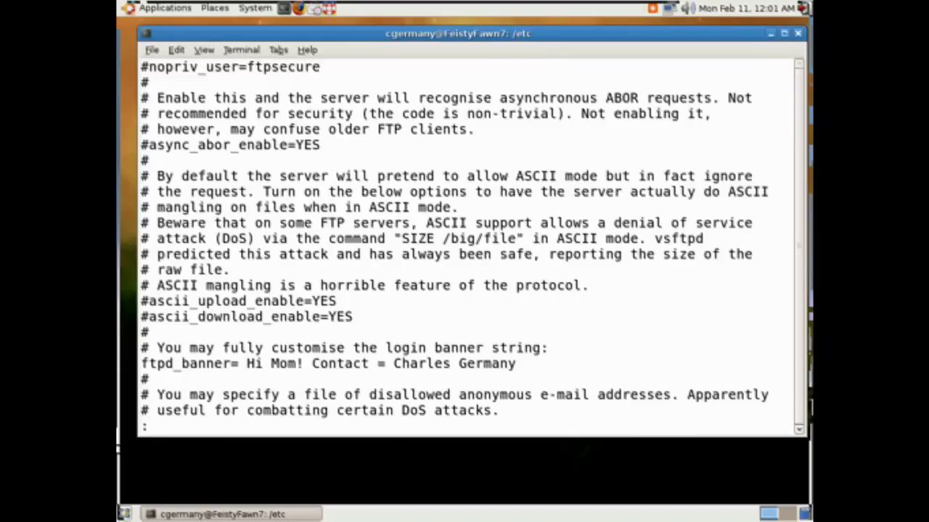
type("x")
key("Return")
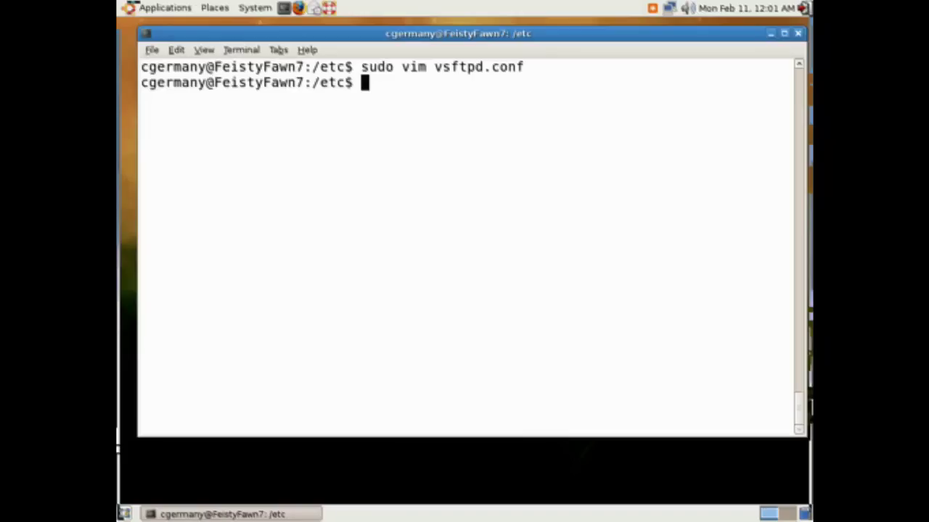
Page through vsftpd.conf with less to its end, then quit and clear the screen
type("cat ")
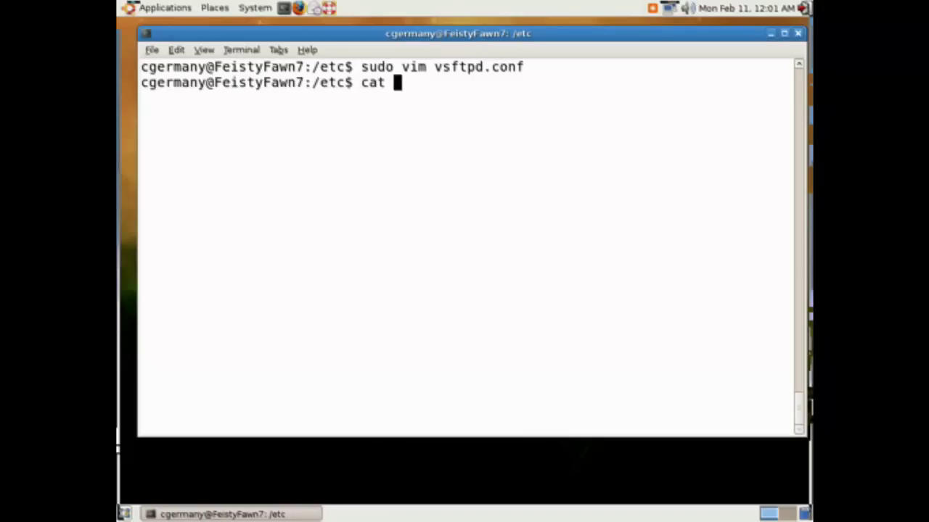
type("vsftpd.conf | less")
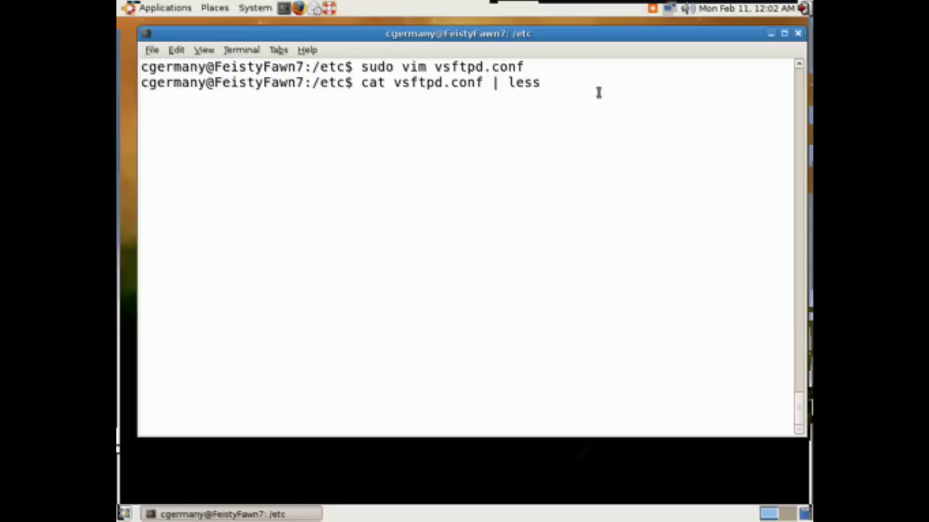
key("Return")
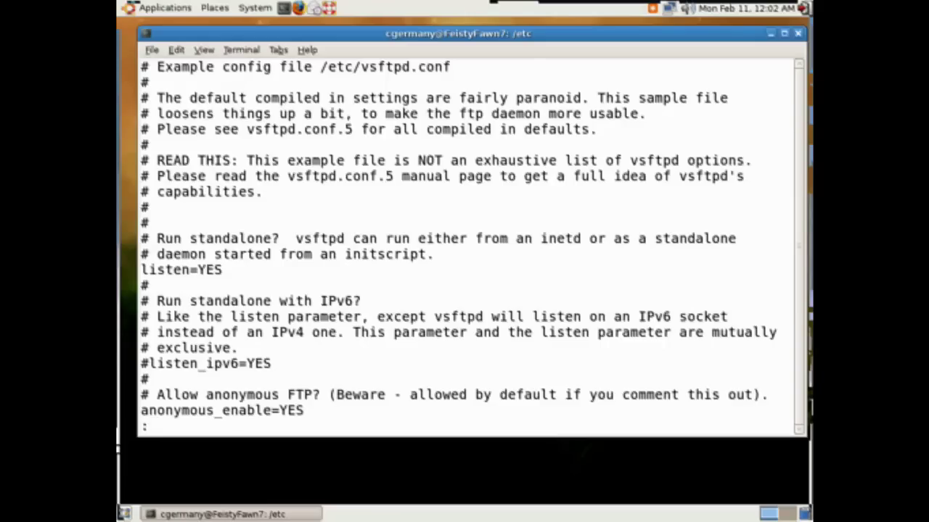
key("space")
key("space")
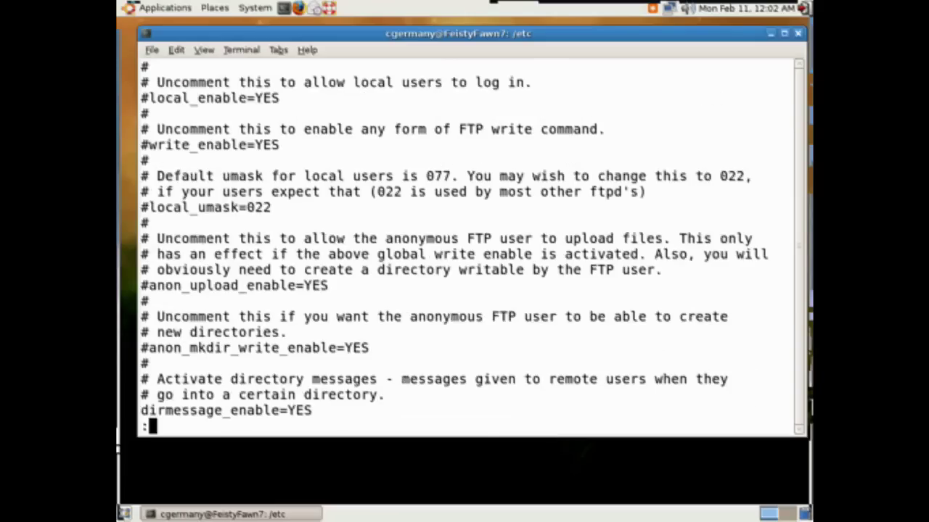
key("space")
key("space")
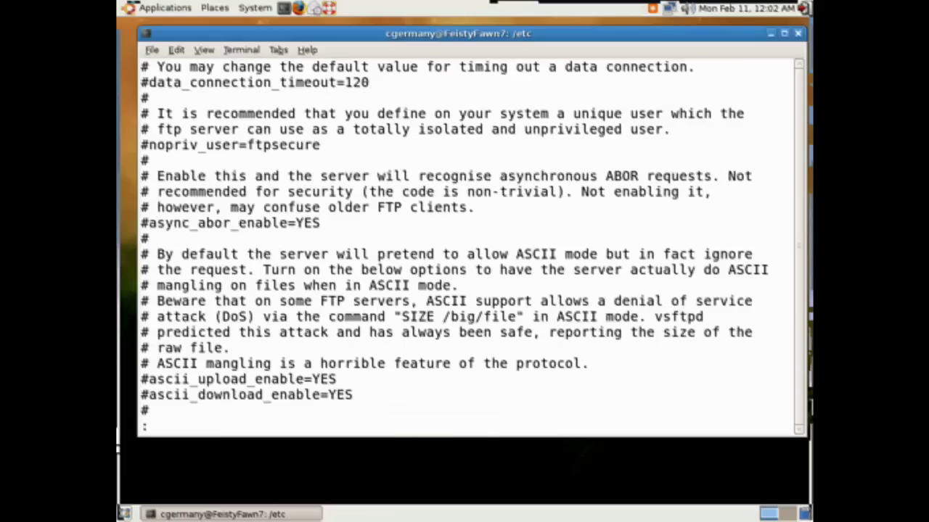
key("space")
key("space")
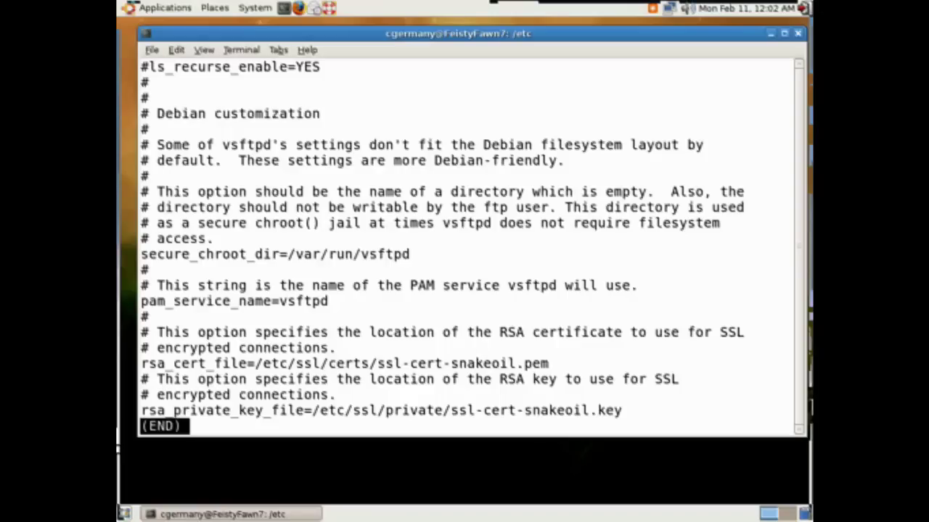
key("colon")
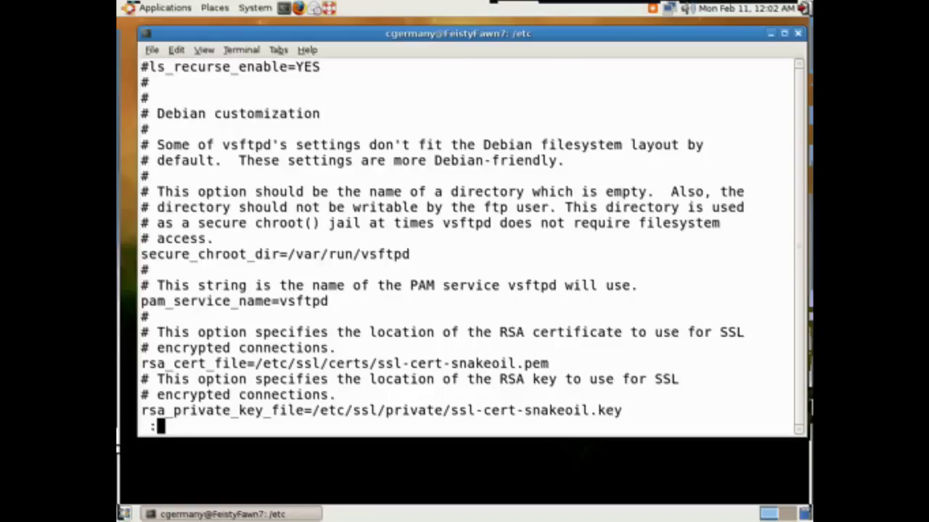
type("qclear")
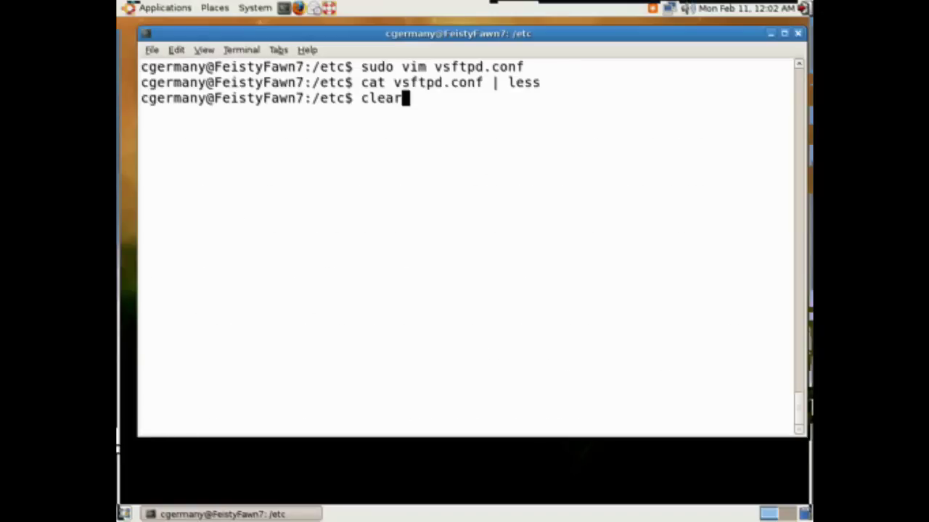
key("Return")
From the root directory, run sudo /etc/init.d/vsftpd restart
type("cd ..")
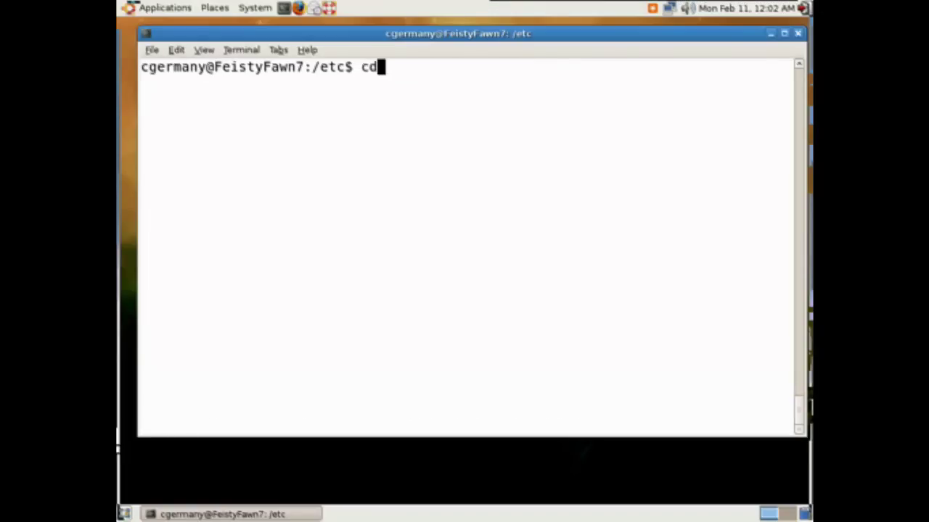
key("Return")
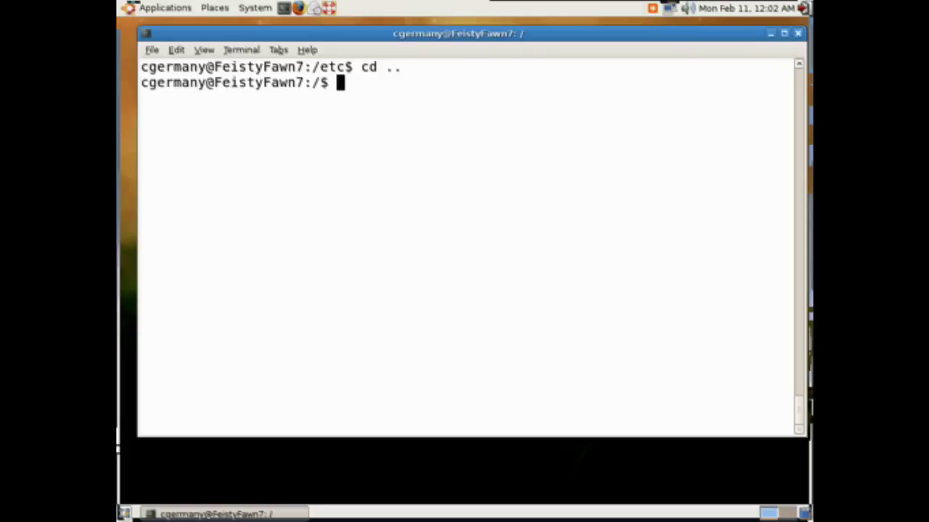
type("sudo")
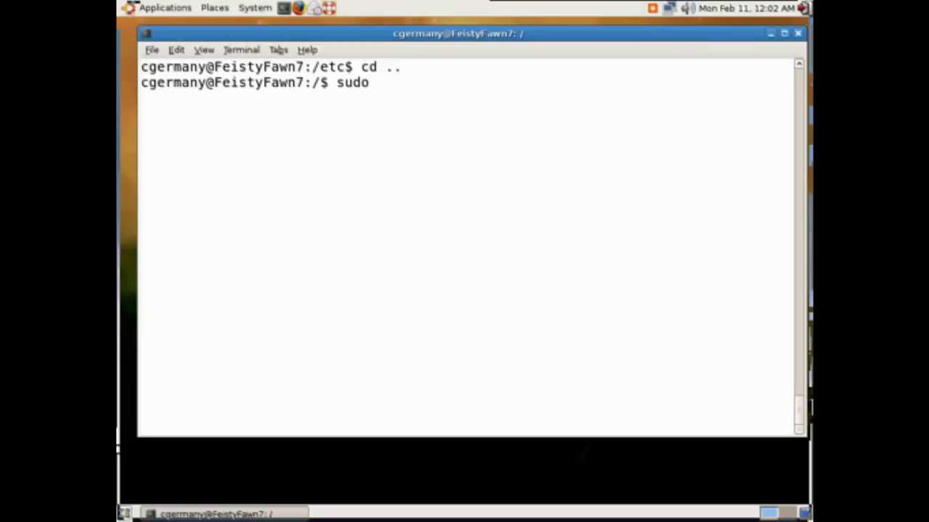
type("/etc/init")
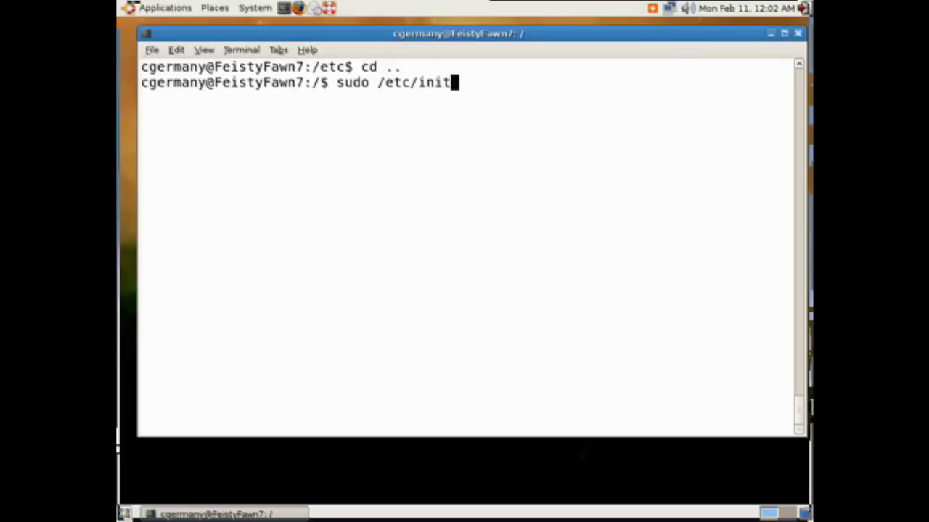
type(".d/vsftpd restart")
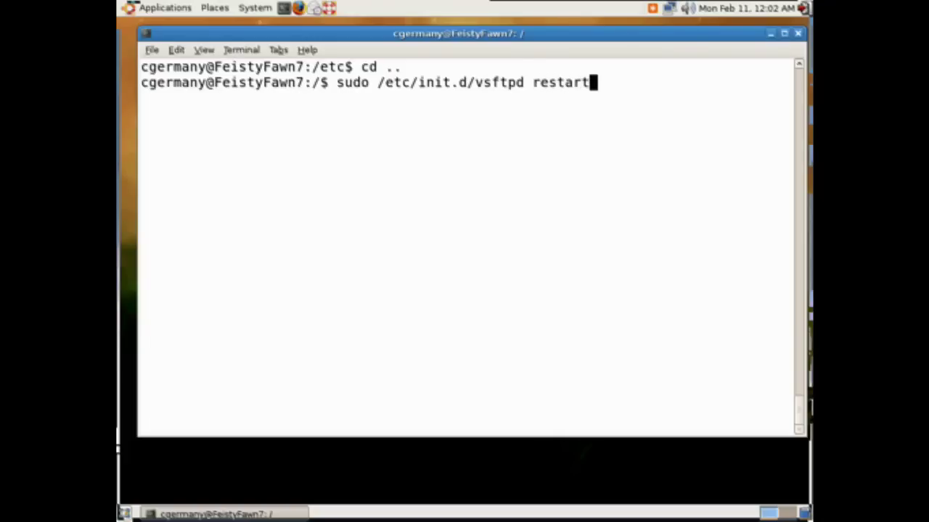
key("Return")
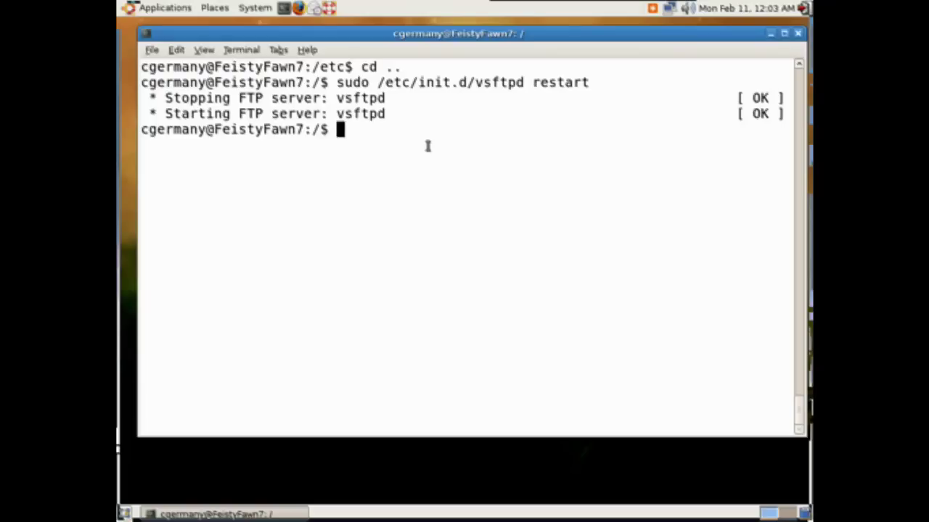
Connect with ftp 127.0.0.1 and log in as anonymous with an empty password
type("clear")
key("Return")
type("ftp 127.0.0.1")
key("Return")
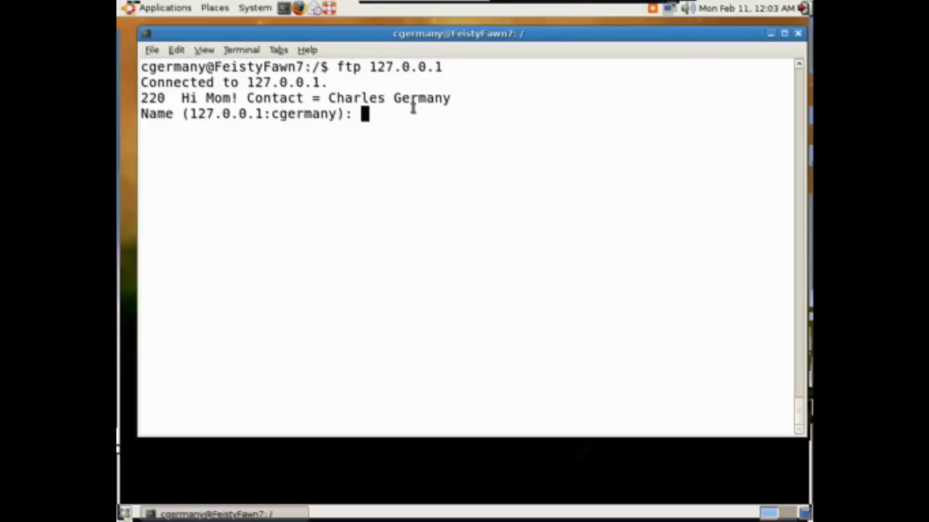
type("anonymous")
key("Return")
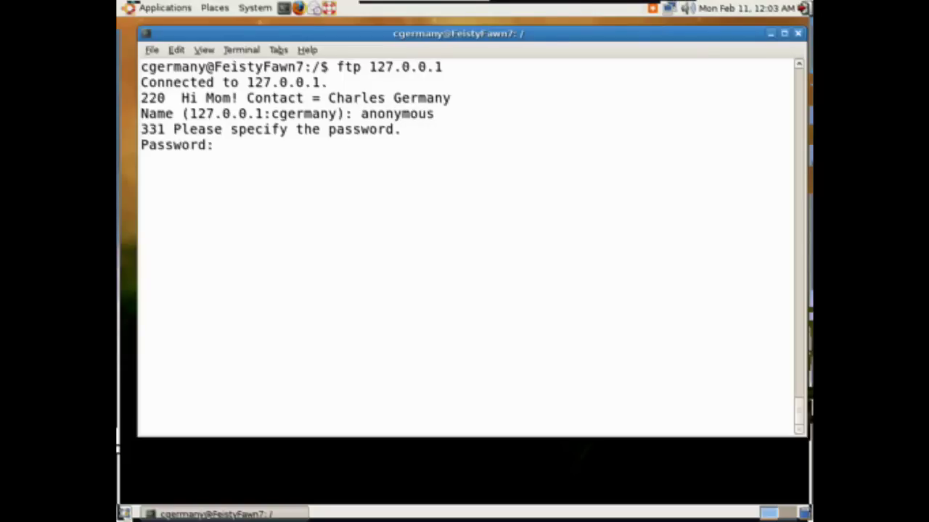
key("Return")
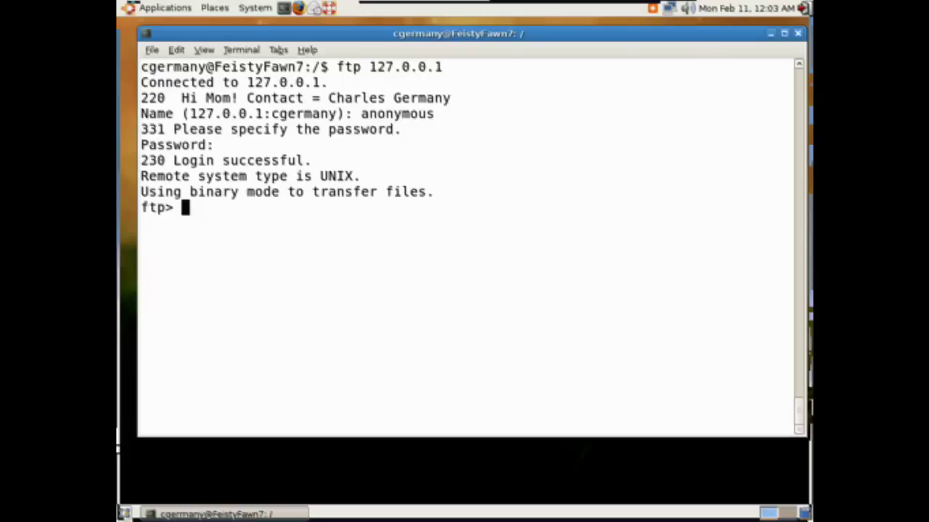
List the server's files: Death_Ray, Fusion_Fission_Fusion_Bomb and Secrets
type("ls")
key("Return")
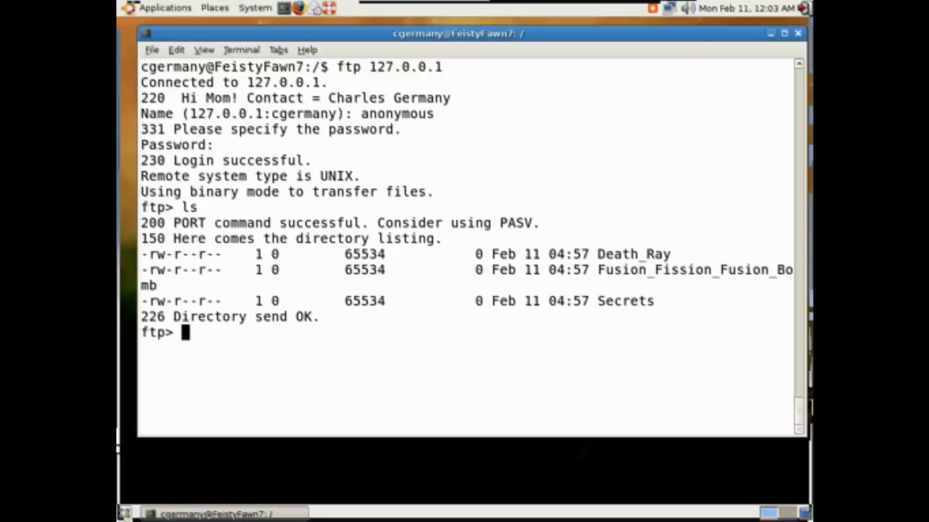
left_click_drag(599, 258, 637, 256)
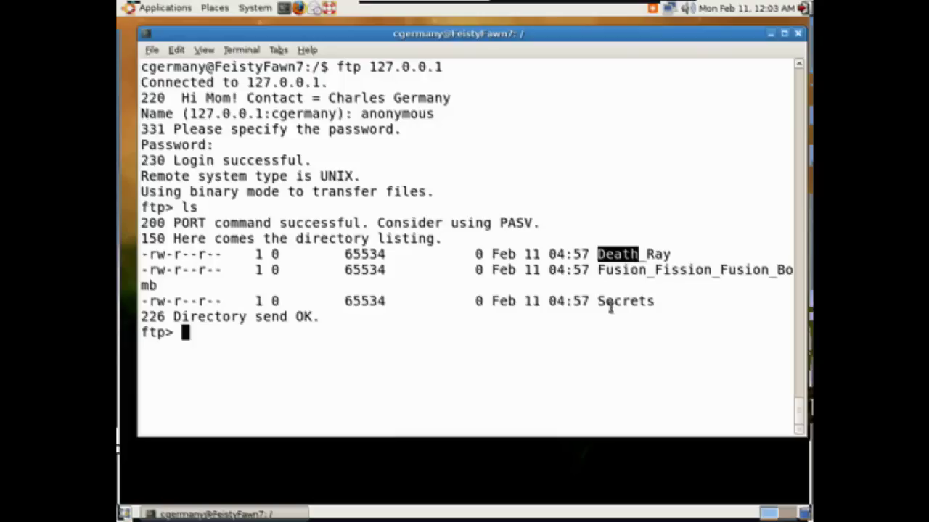
left_click_drag(614, 301, 634, 308)
left_click(348, 319)
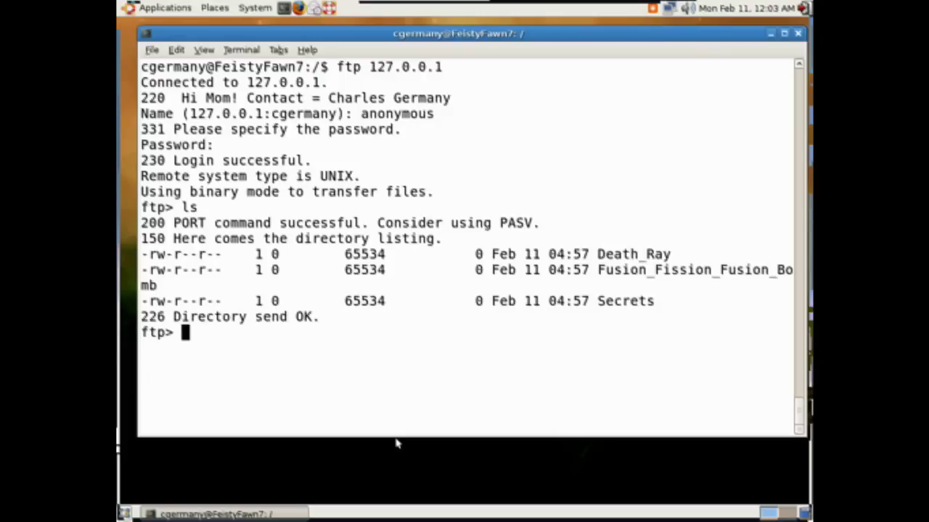
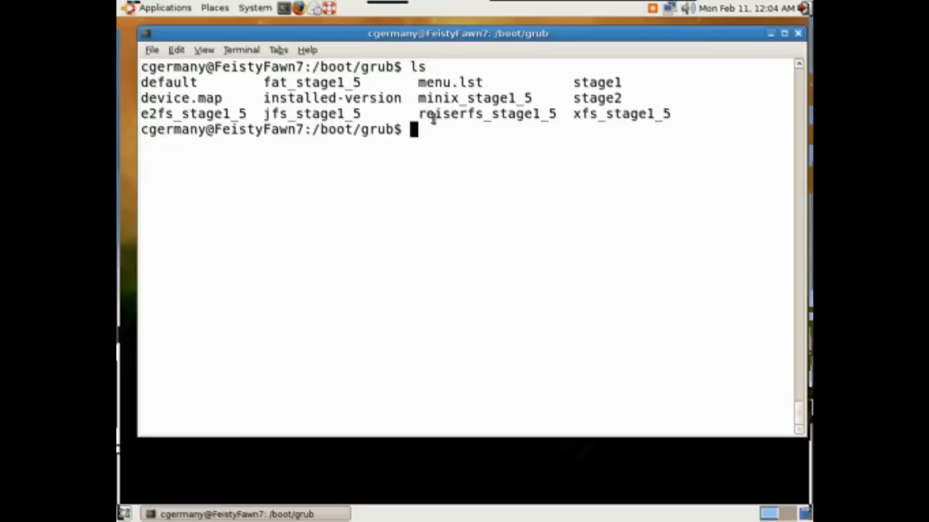
Print menu.lst with cat and highlight the root (hd0,1) partition text
type("cat menu.")
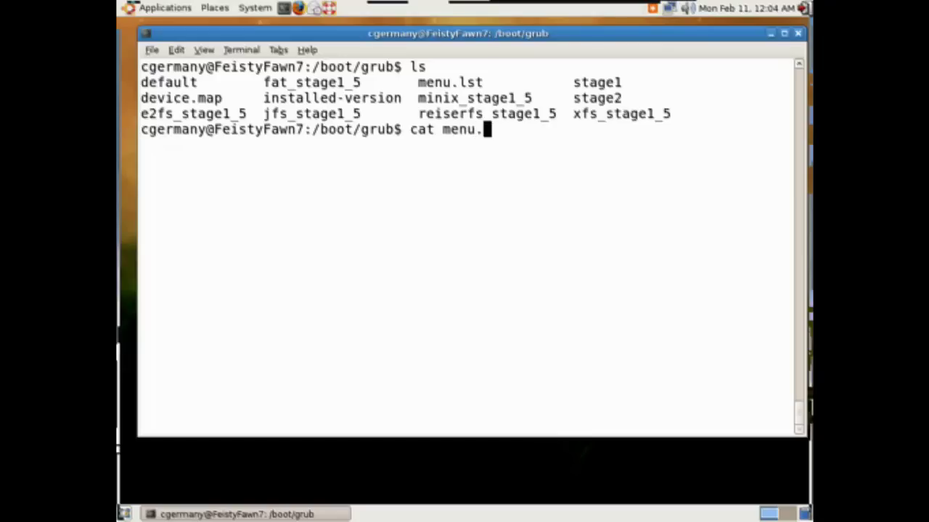
type("lst")
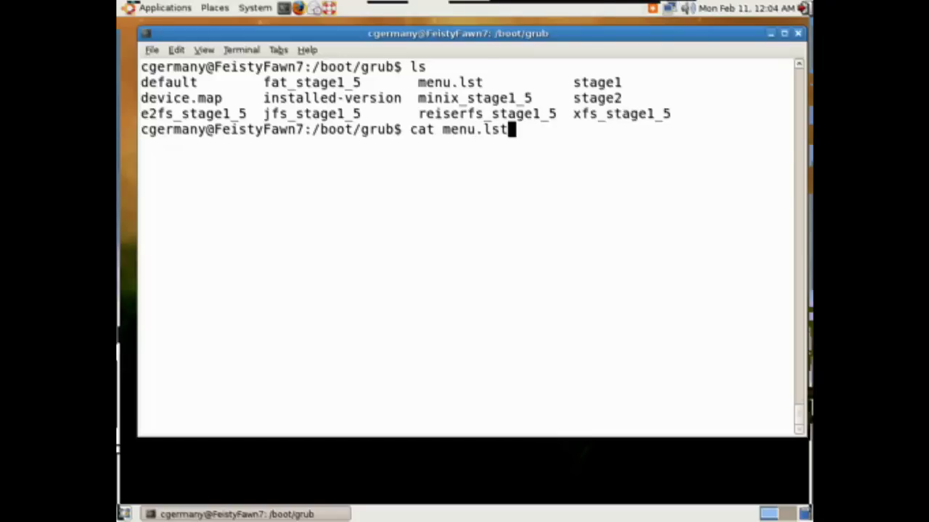
key("Return")
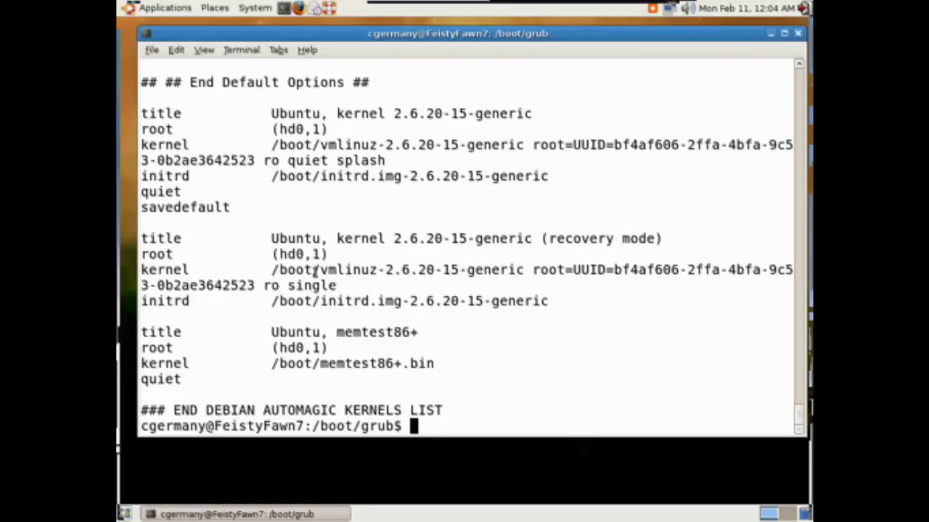
left_click_drag(301, 257, 436, 256)
left_click(283, 254)
Change to the root directory, clear the screen and list its contents
type("cd")
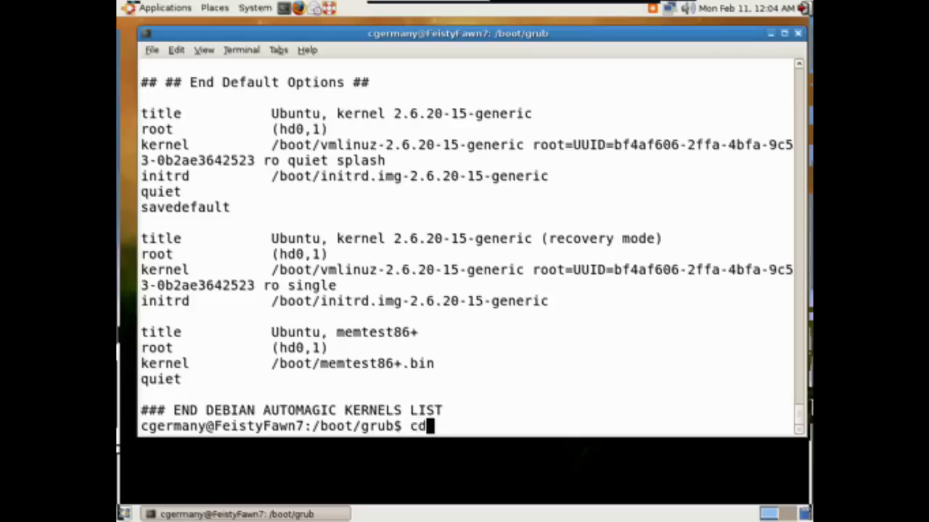
key("BackSpace")
key("BackSpace")
key("BackSpace")
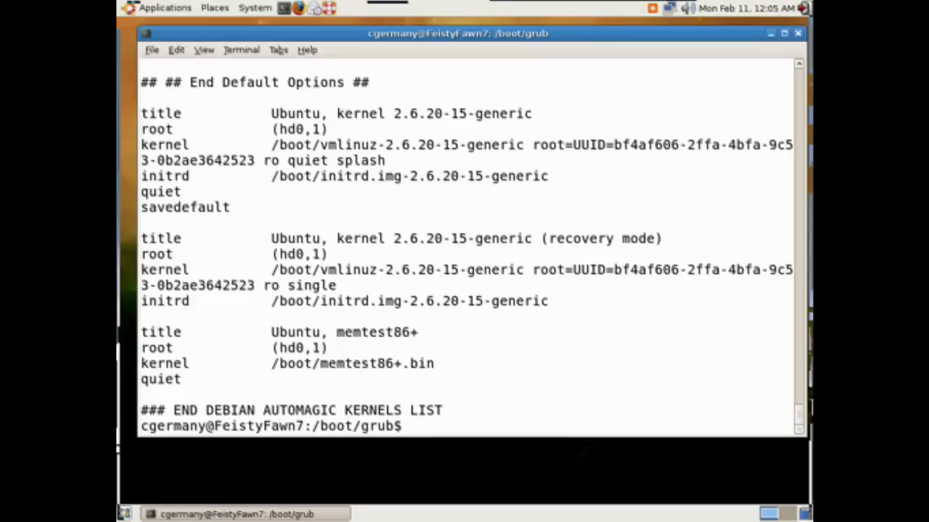
type("cd /")
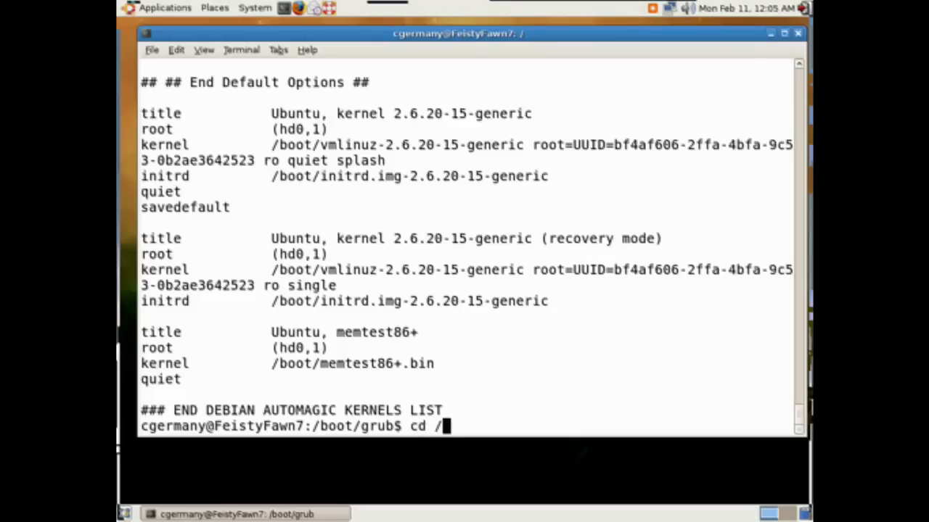
key("Return")
type("clea")
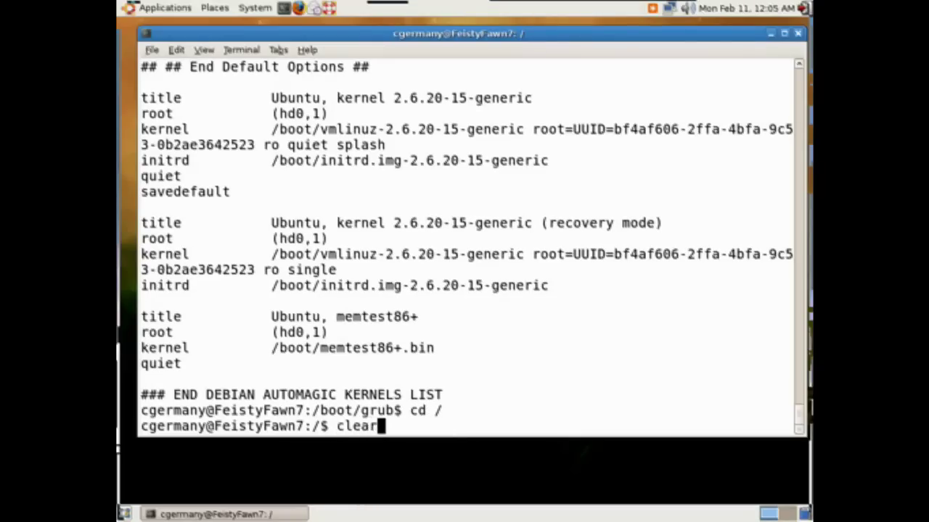
type("r")
key("Return")
type("ls")
key("Return")
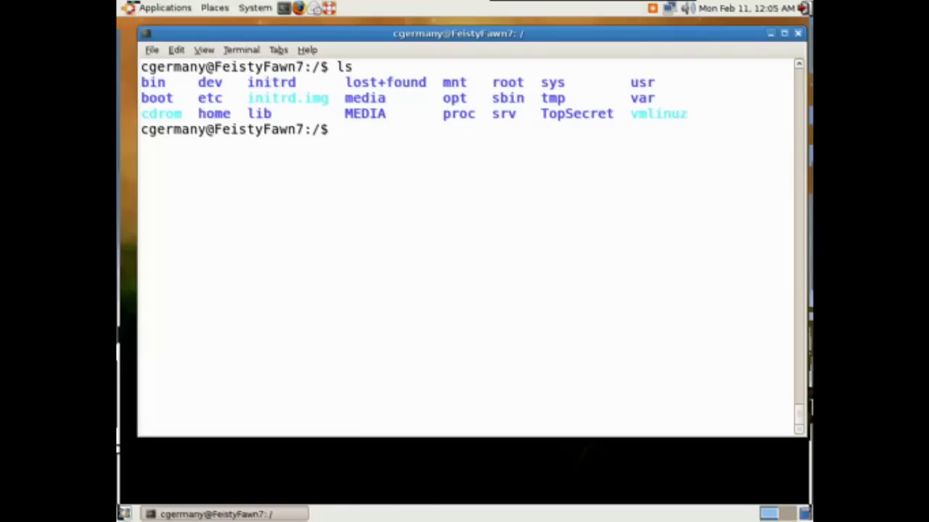
Enter /var, list its contents, then enter the www folder
double_click(648, 98)
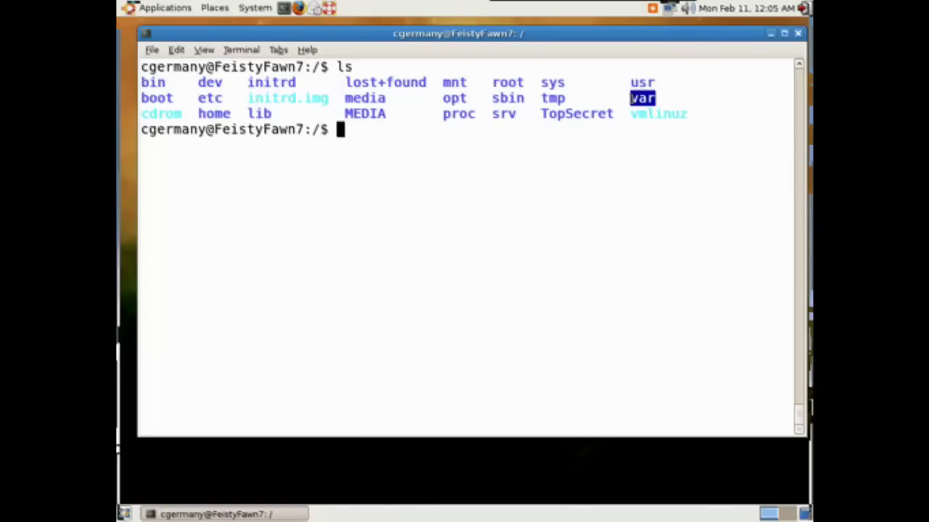
left_click(318, 151)
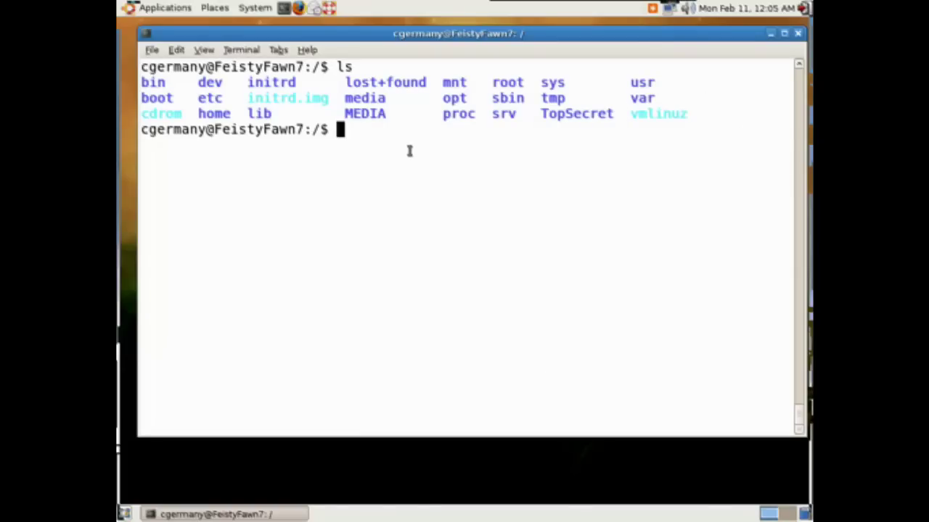
type("cd var")
key("Return")
type("ls")
key("Return")
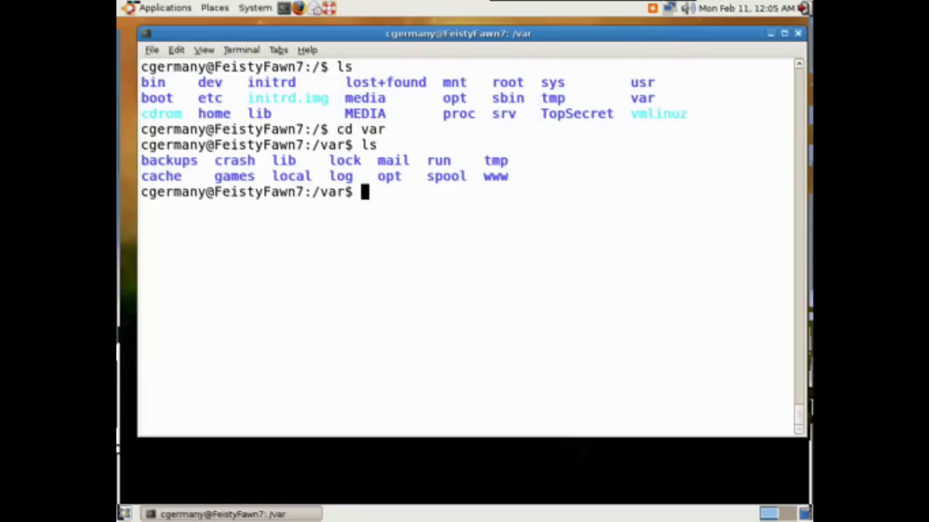
left_click_drag(515, 175, 483, 175)
left_click(535, 210)
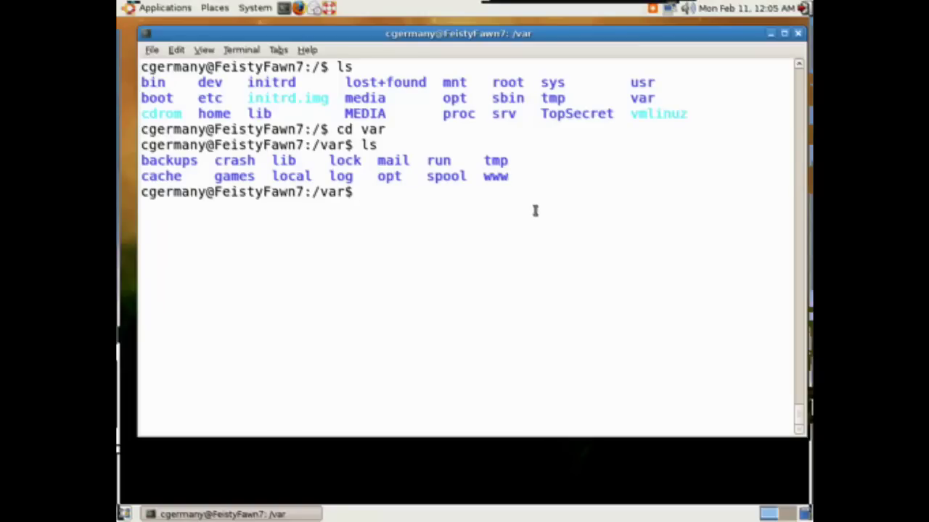
type("cd ww")
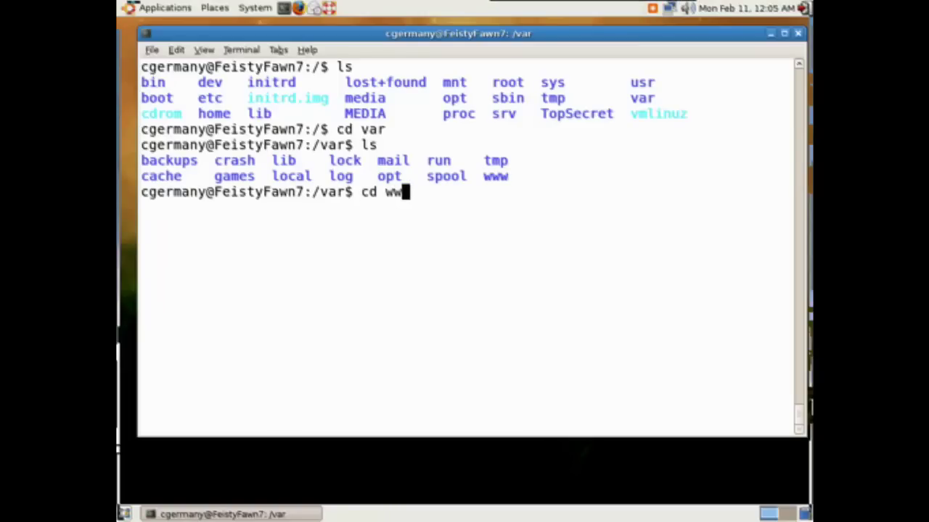
type("w")
key("Return")
Clear the screen and list /var/www, highlighting its apache2-default entry
type("clear")
key("Return")
type("l")
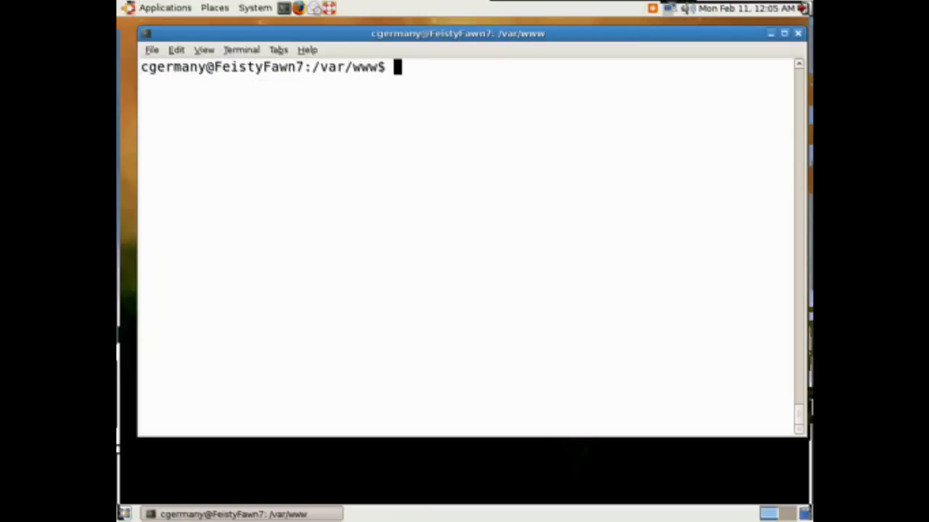
type("s")
key("Return")
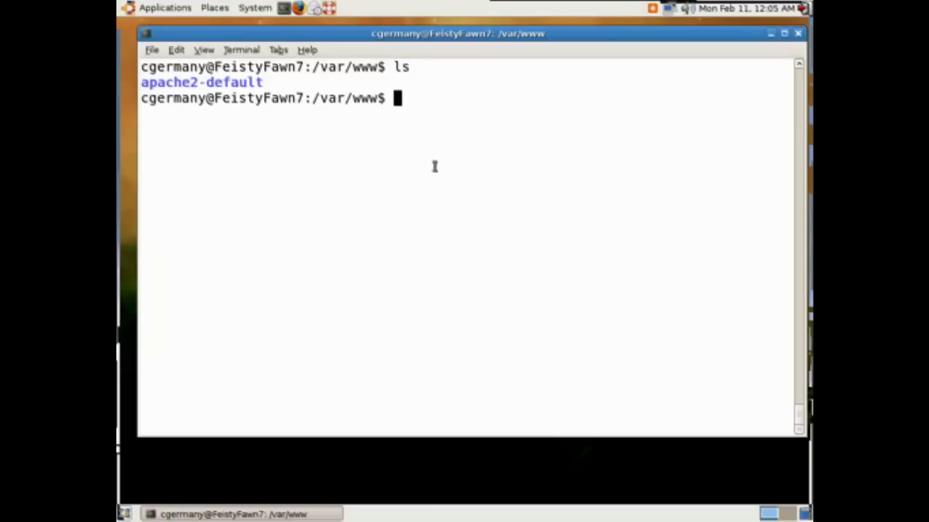
left_click_drag(263, 81, 149, 82)
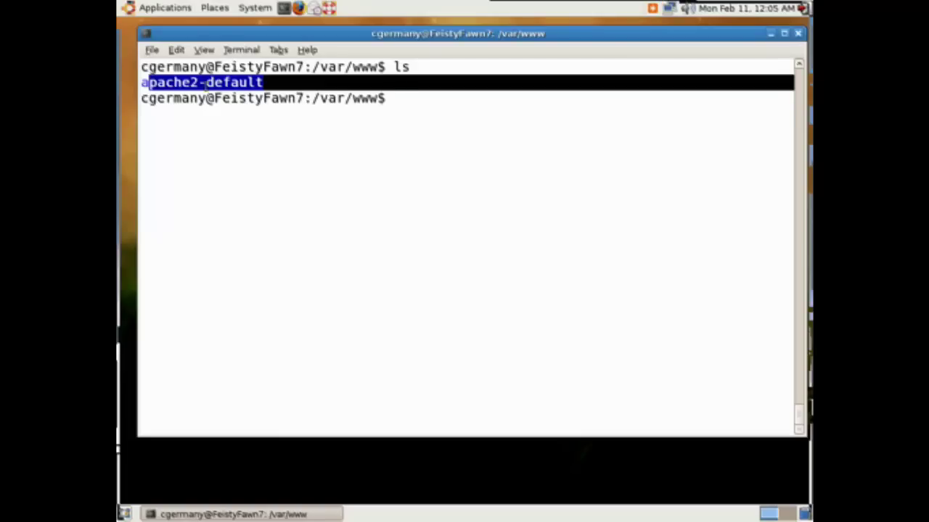
left_click(390, 99)
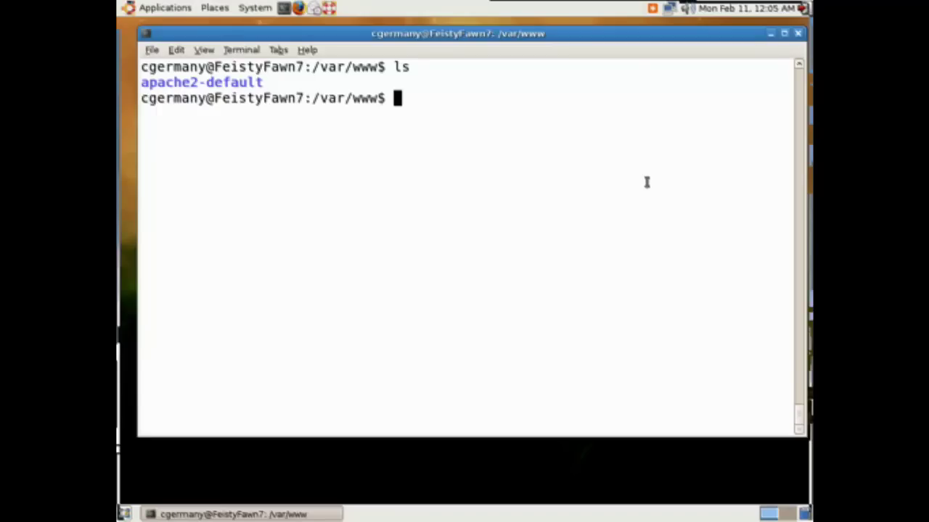
Open a new index.html in vim with sudo and enter insert mode
type("sudo ")
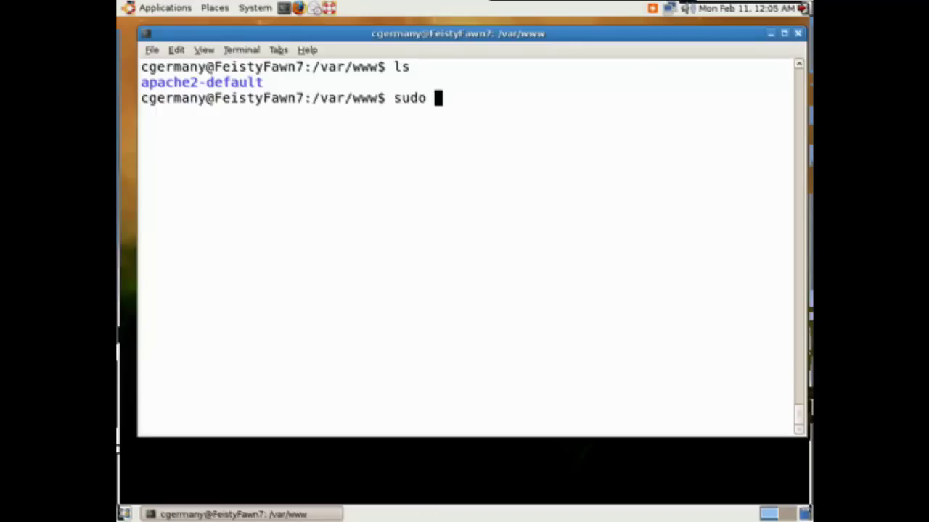
type("vim ")
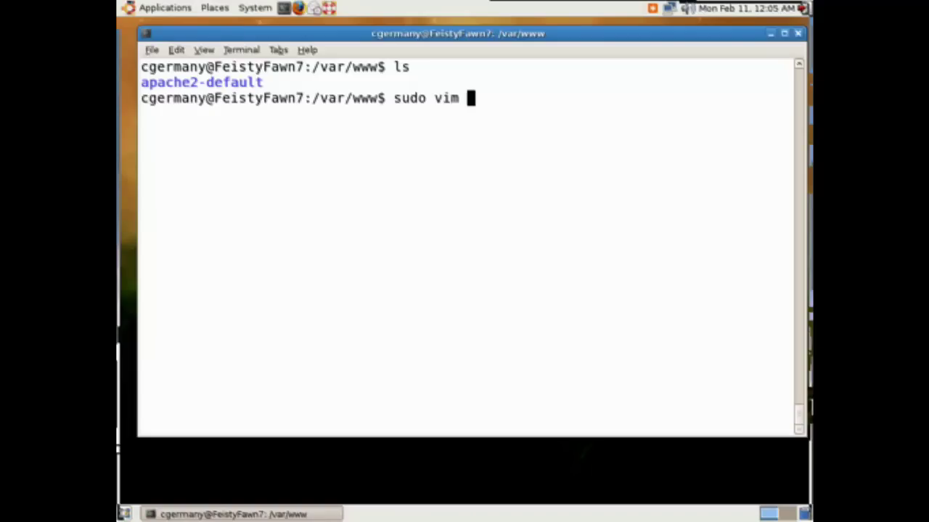
type("index.html")
key("Return")
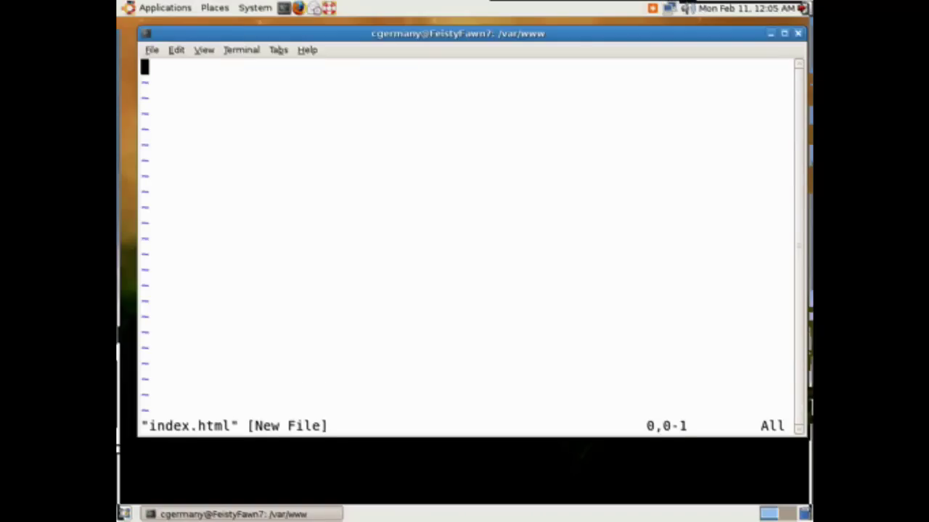
key("i")
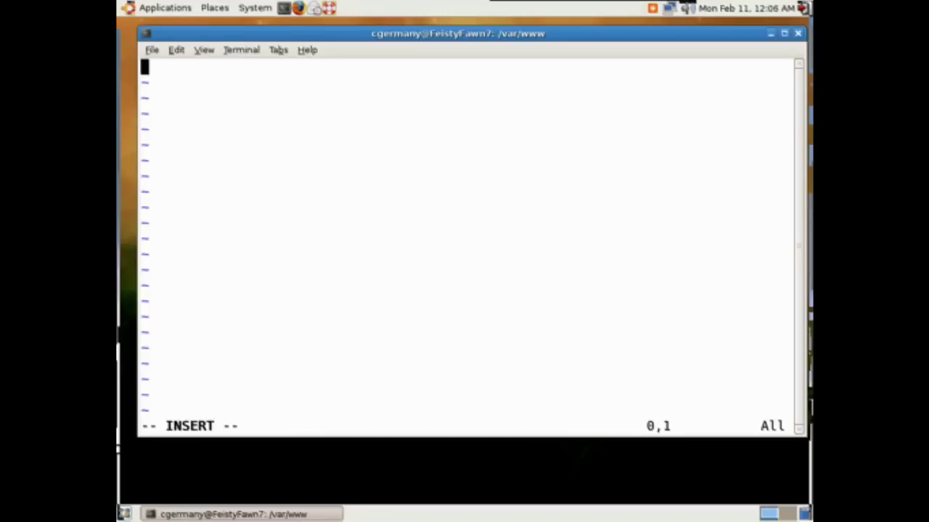
Type the <HTML>, <HEAD>, <TITLE>Test Page</TITLE> and </HEAD> lines
type("<HTML")
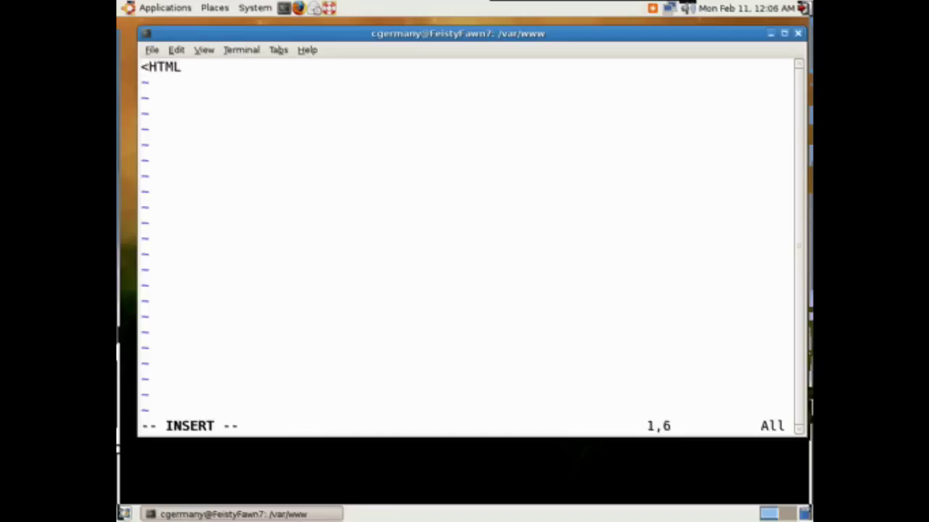
type(">")
key("Return")
type("<HEAD>")
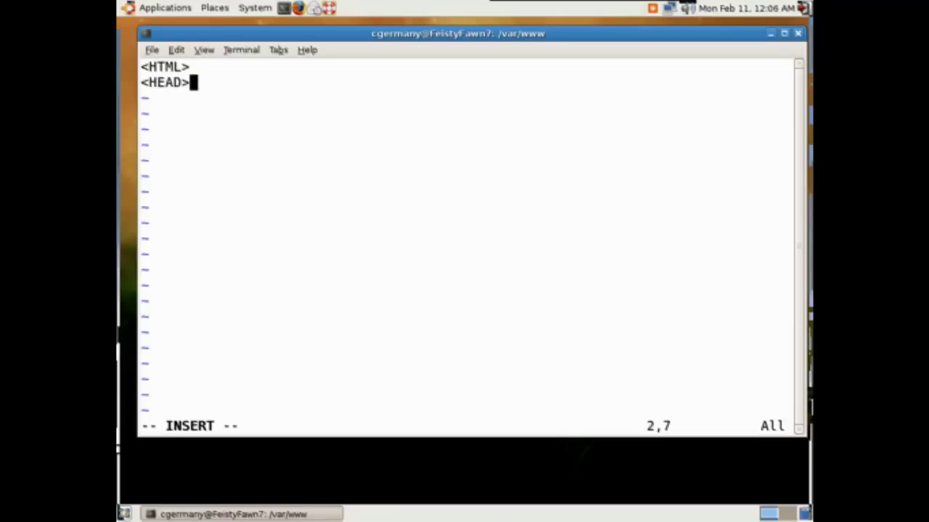
key("Return")
type("<TUIT")
key("BackSpace")
key("BackSpace")
key("BackSpace")
type("IT")
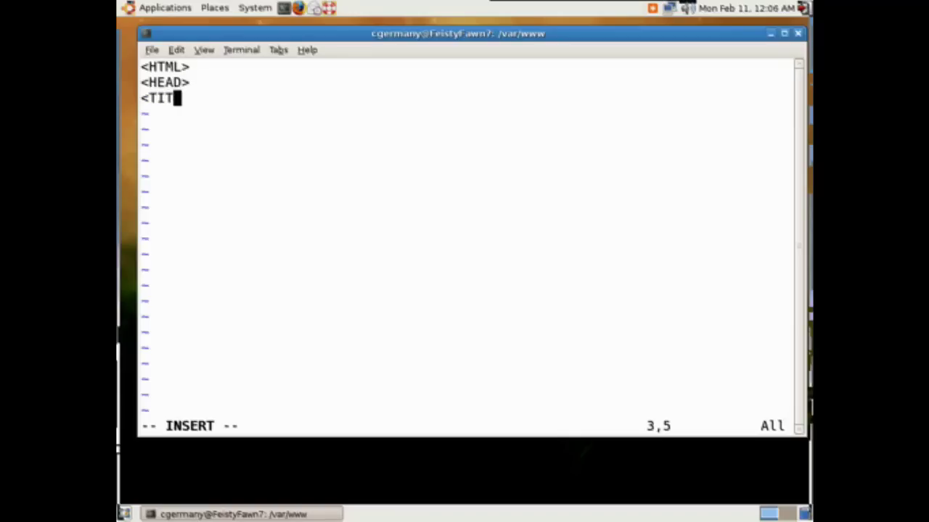
type("LE>")
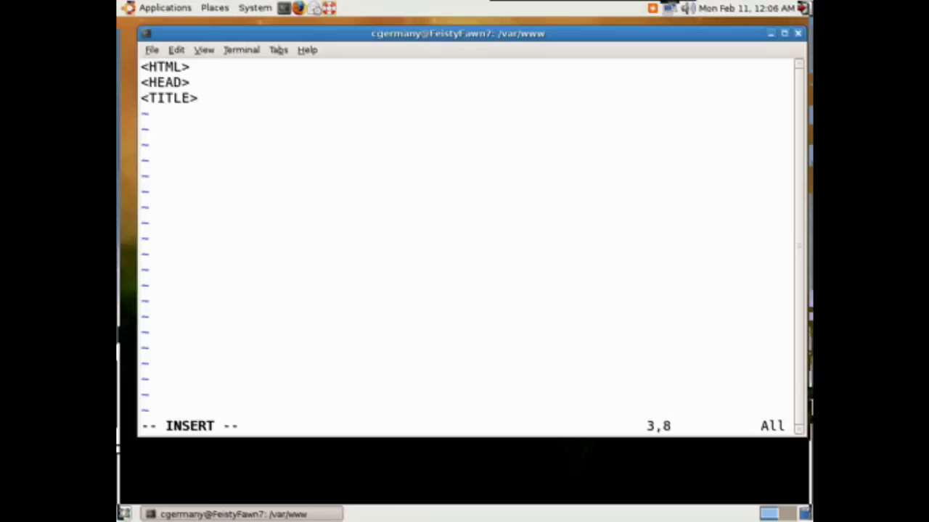
type("Test Page</TITLE>")
key("Return")
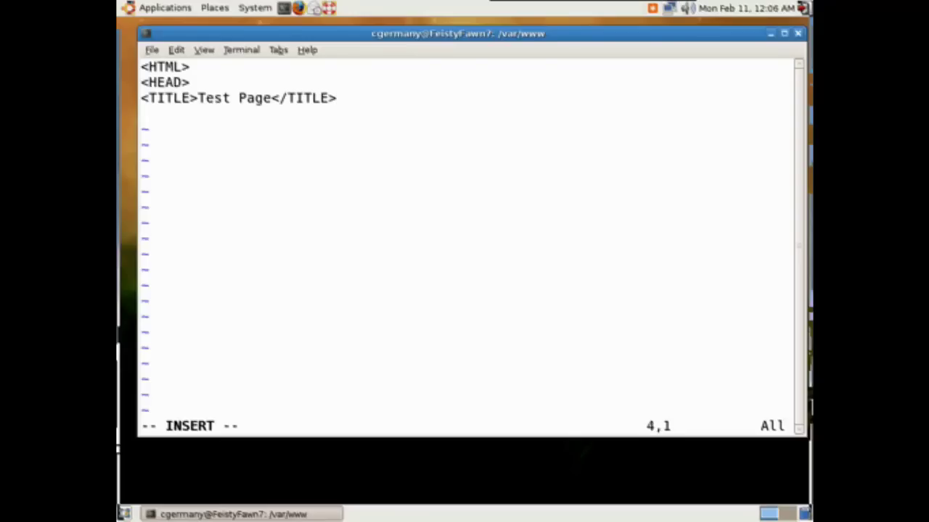
type("</HEAD>")
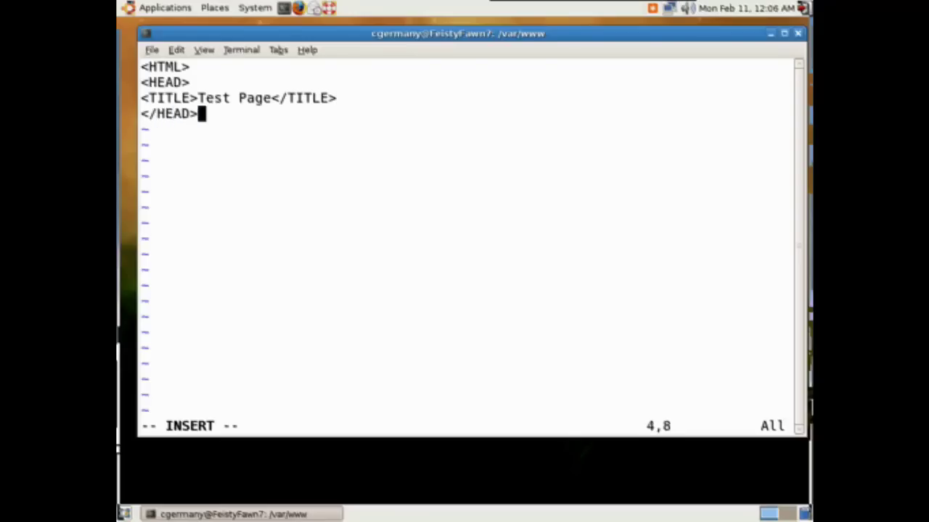
Add a <BODY text = ffffff bgcolor=000000> tag followed by a blank line
key("Return")
key("Return")
type("<BODY ")
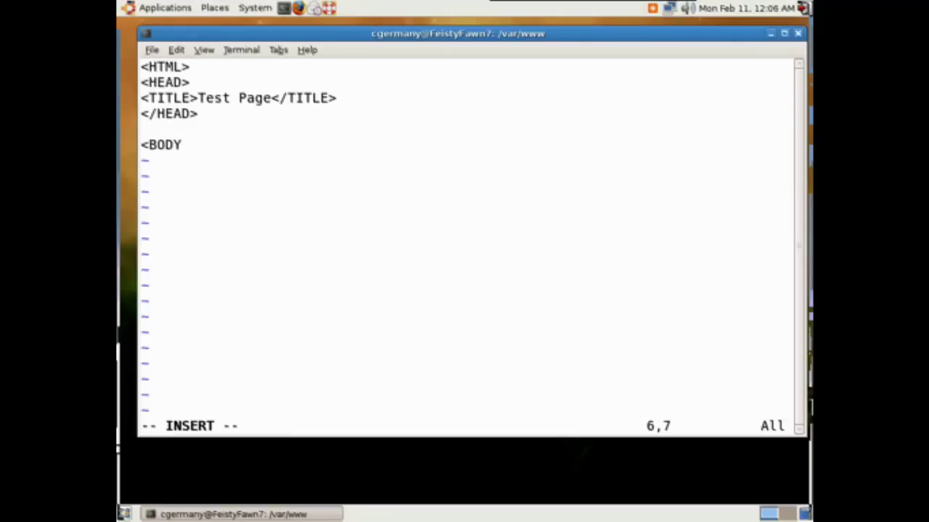
type("text = fff")
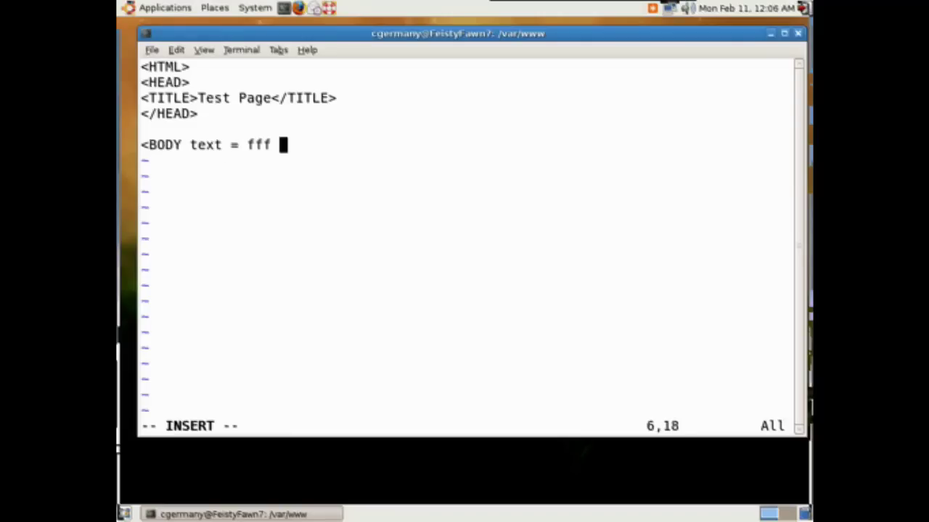
key("BackSpace")
type("fff ")
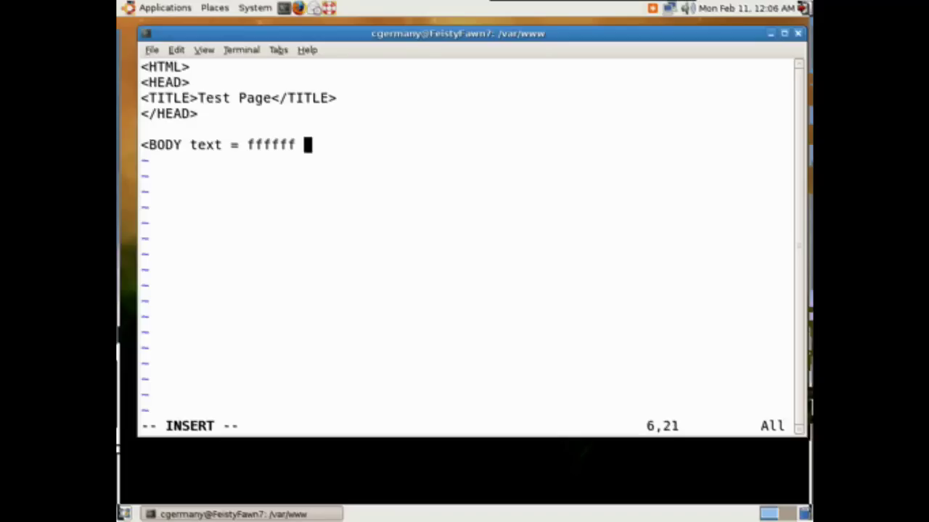
type("bg")
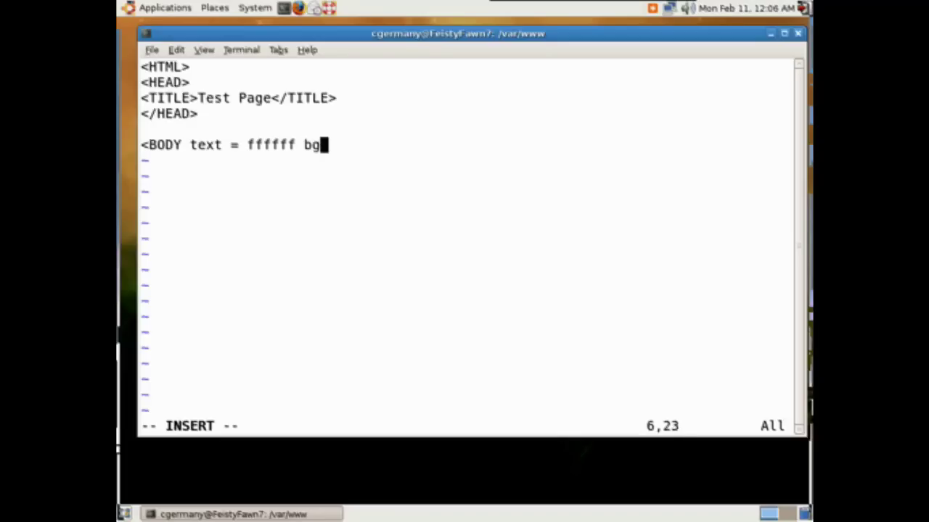
type("color=")
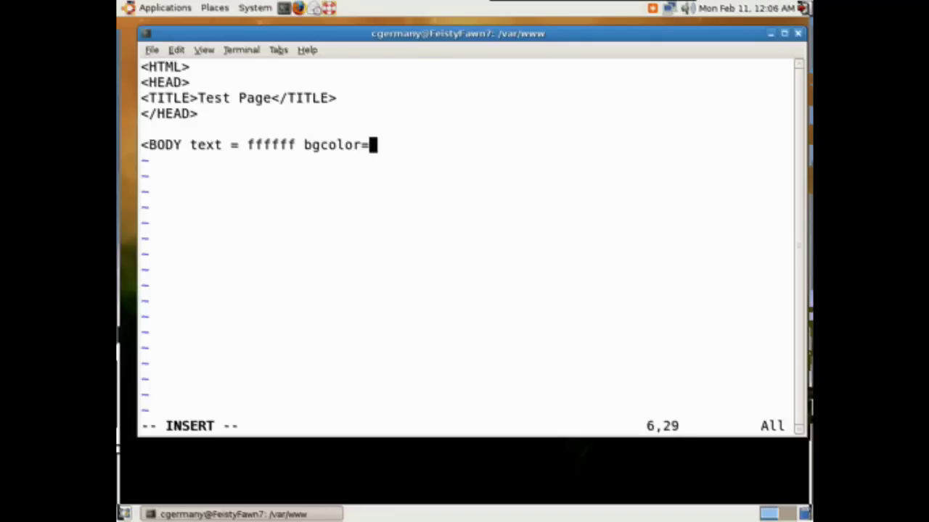
type("000000")
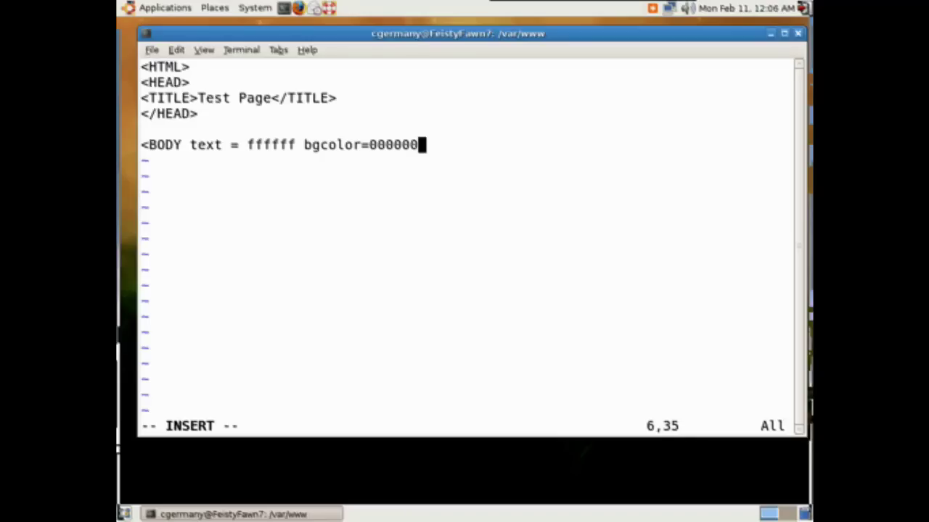
type(">")
key("Return")
key("Return")
key("Return")
key("Return")
key("Return")
key("Return")
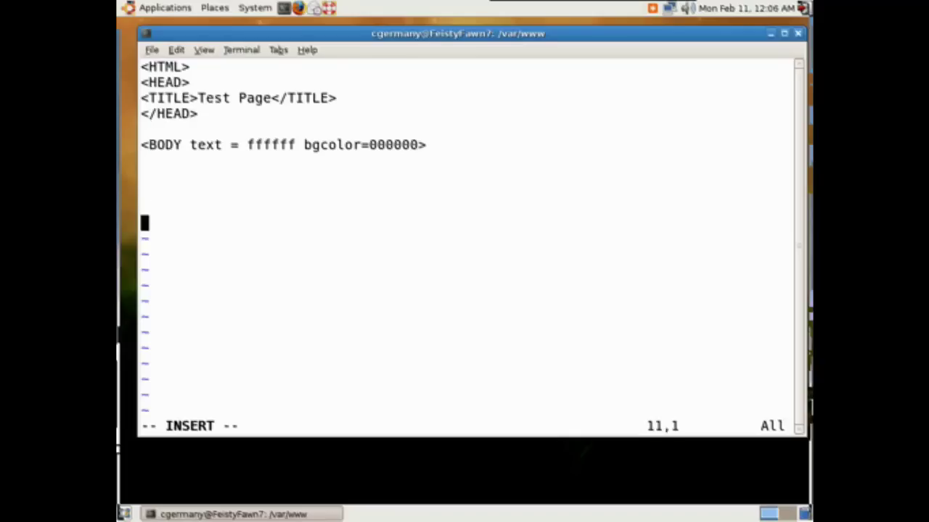
Add the closing </BODY> and </HTML> tags and move back up into the body
type("M")
key("BackSpace")
type("</BODY>")
key("Return")
type("</HTML>")
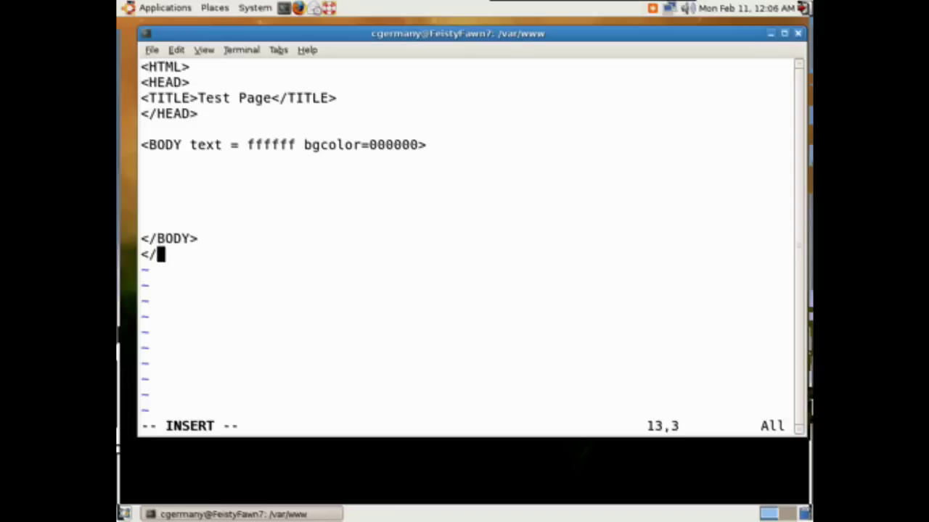
key("Up")
key("Up")
key("Up")
key("Up")
key("Up")
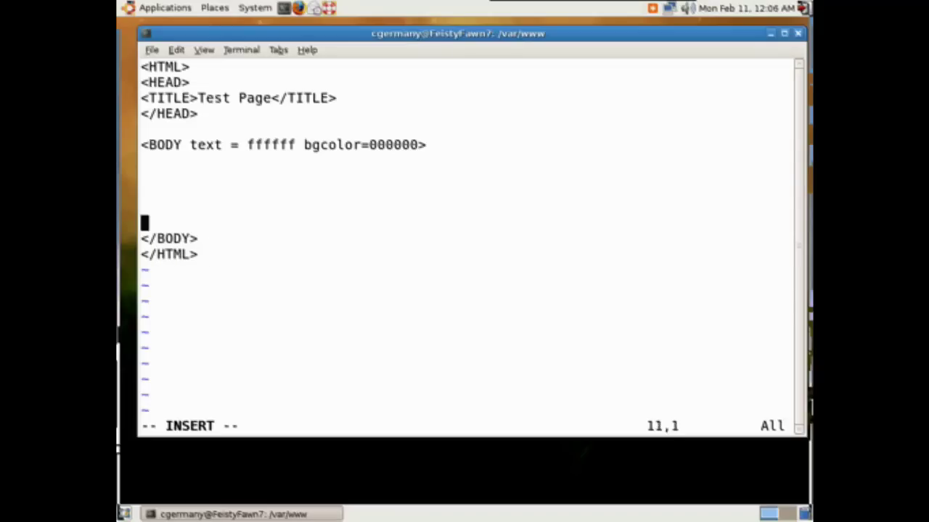
Add <CENTER> and </CENTER> tags with a <BR><BR><BR> line above them
type("<CENTER>")
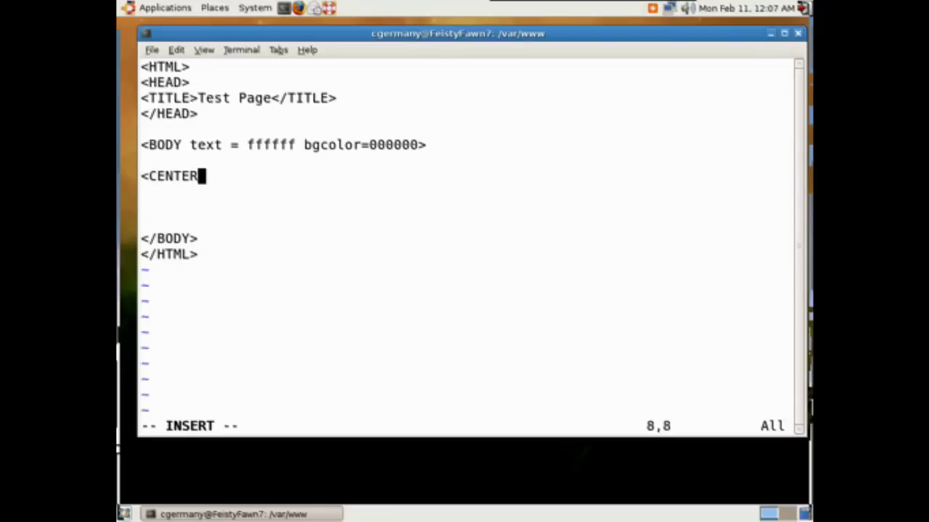
key("Return")
key("Return")
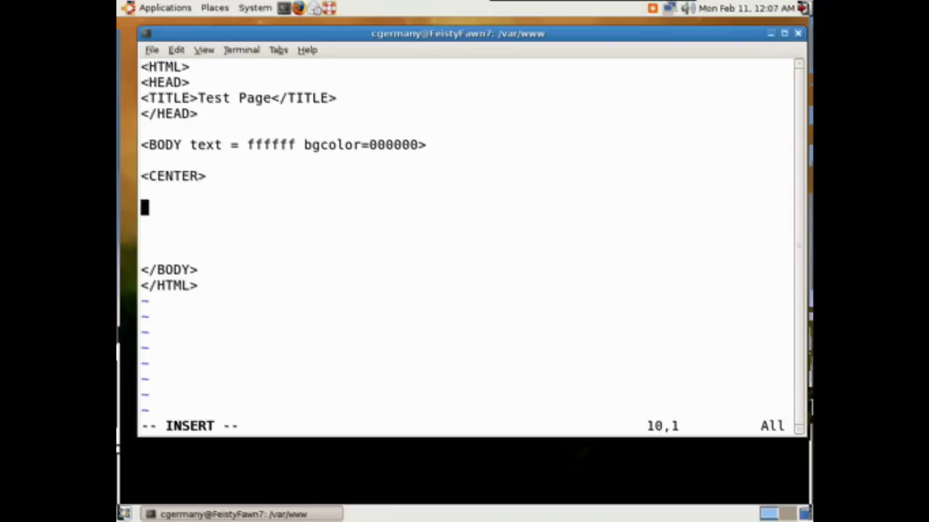
type("</CENTER>")
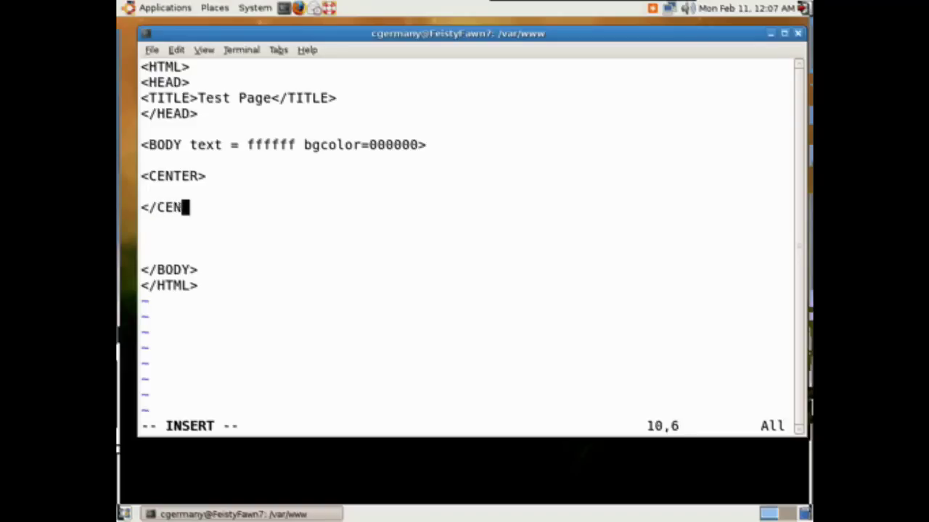
key("Up")
key("Up")
key("Down")
key("Up")
key("Up")
key("Return")
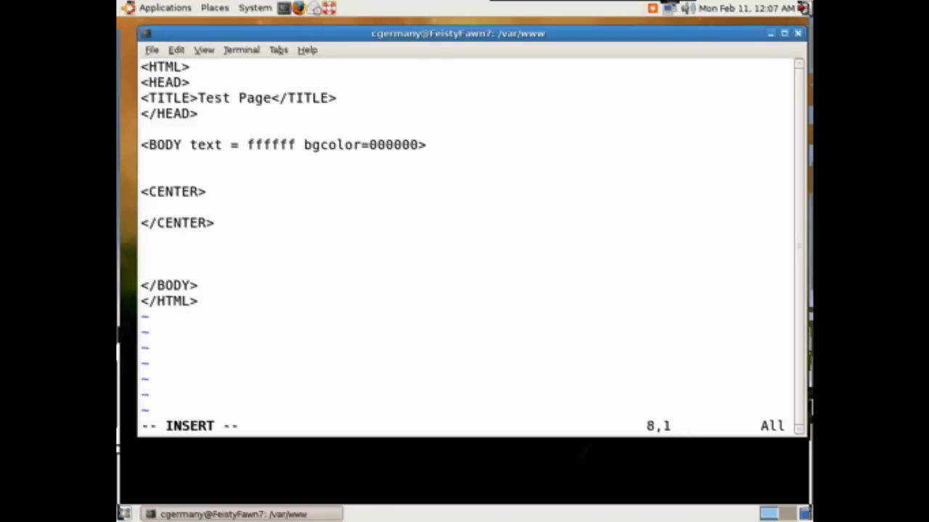
type("<BR><BR><BR")
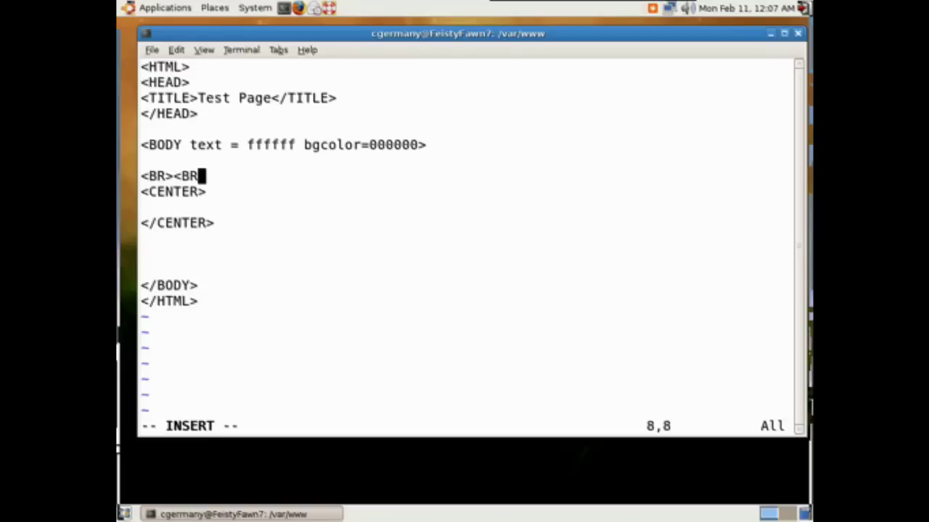
type(">")
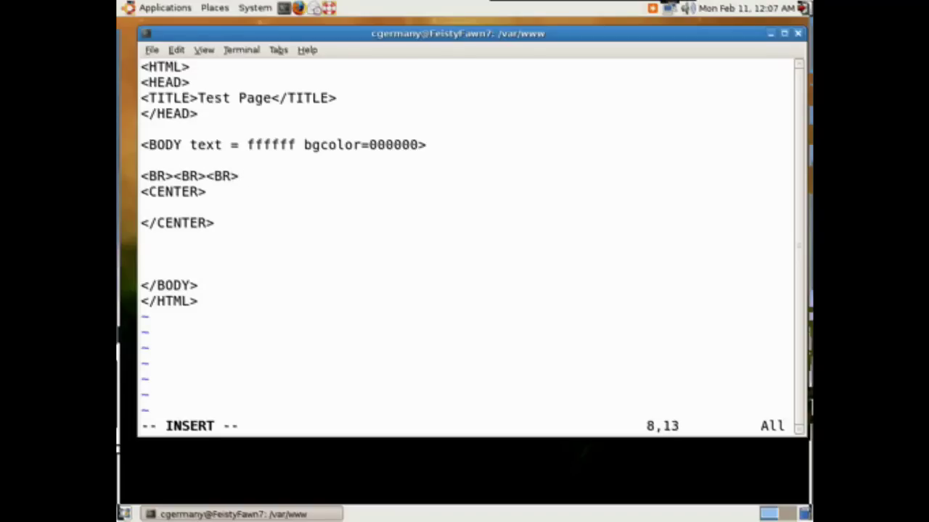
Add a <font face="Arial" size="5"> tag on a new line
key("Return")
type("<")
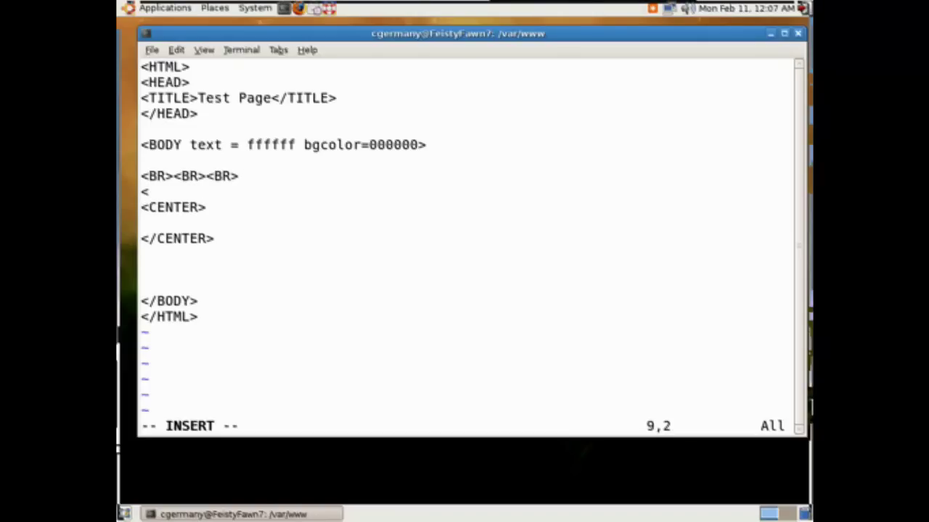
type("font face=")
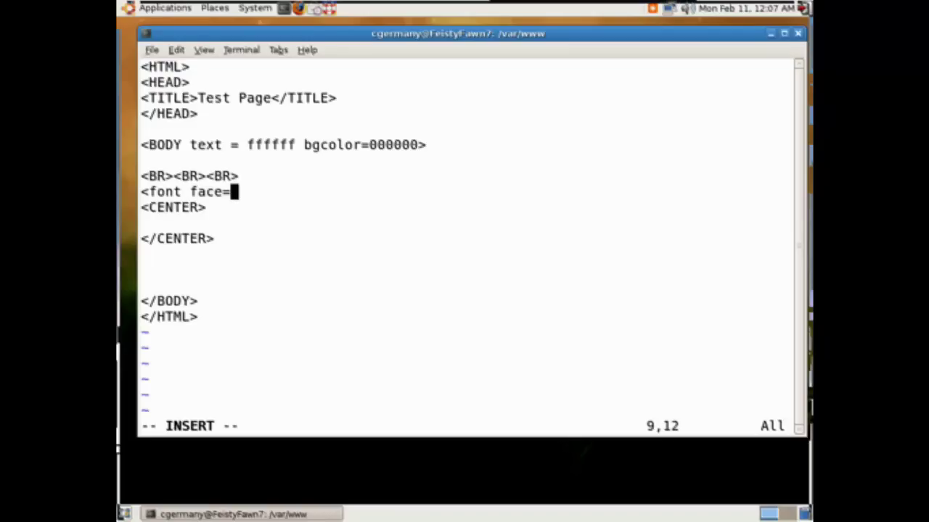
type("\"Arial")
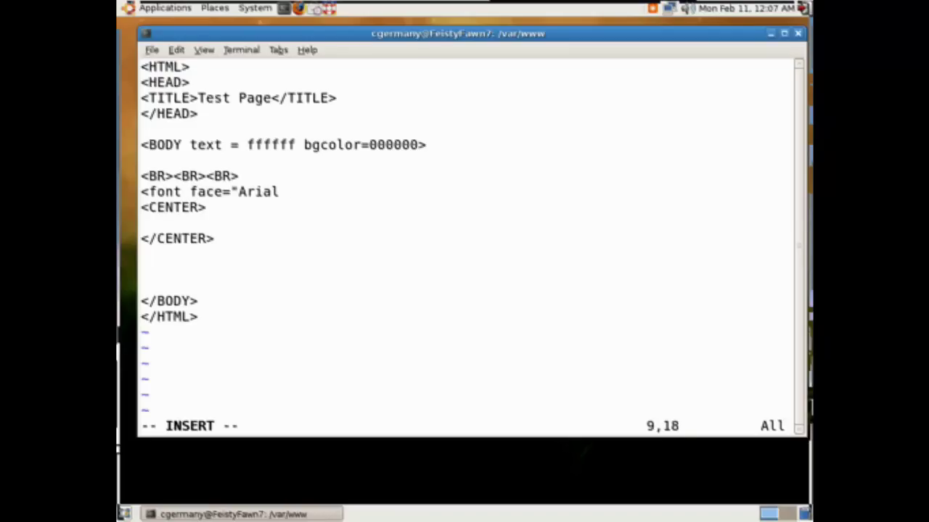
type("\"")
type("size=\"")
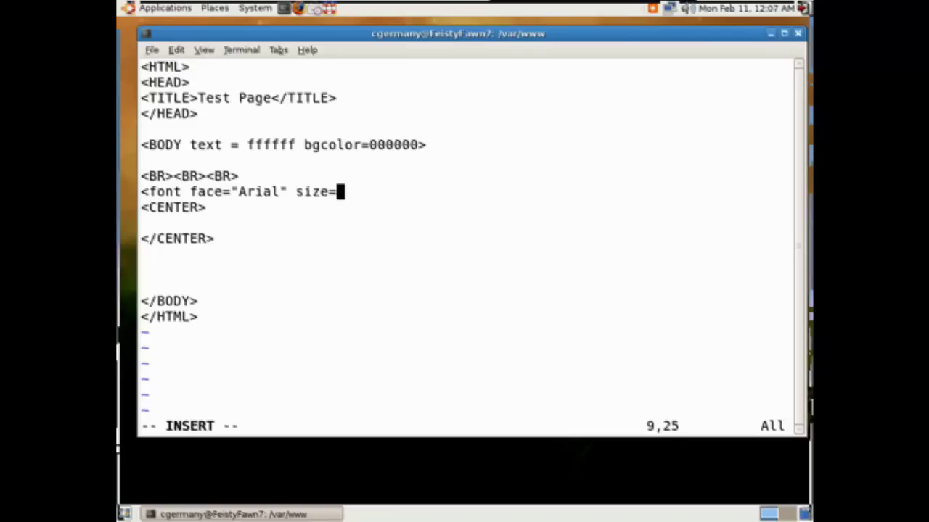
type("5\">")
key("Down")
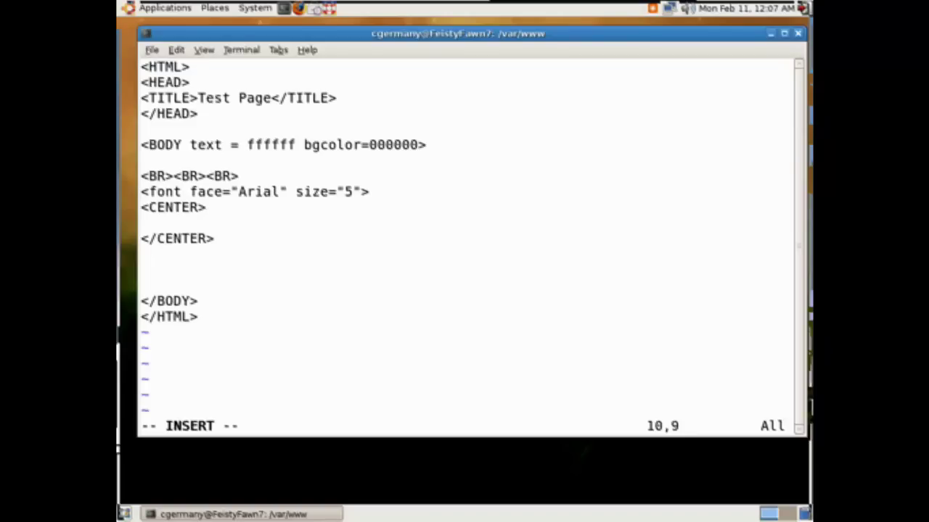
Move the <CENTER> tag onto a new line directly below the line breaks
key("Up")
key("Down")
key("BackSpace")
key("BackSpace")
key("BackSpace")
key("BackSpace")
key("BackSpace")
key("BackSpace")
key("BackSpace")
key("BackSpace")
key("BackSpace")
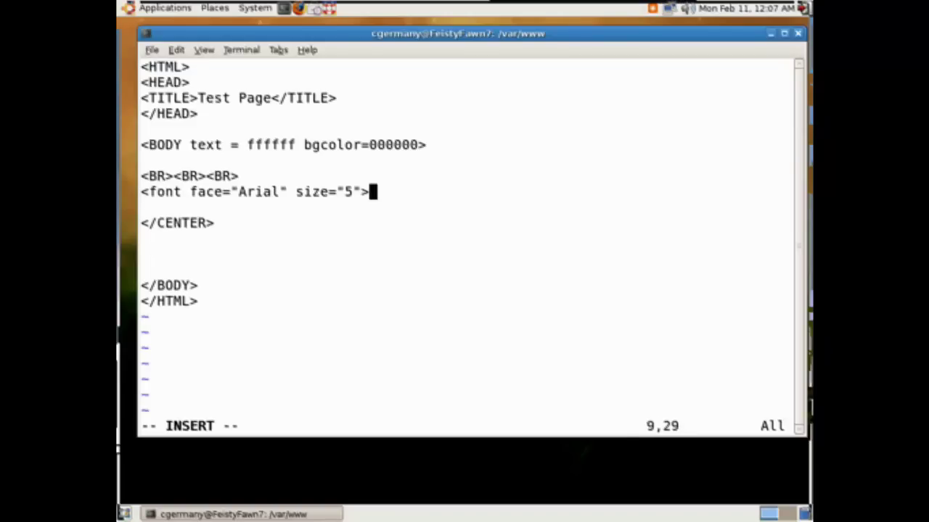
key("Up")
key("Return")
type("<CENTER>")
Add a lowercase closing </font> tag below the font tag
key("Down")
key("Down")
type("</FONT>")
key("Left")
key("Left")
key("Right")
key("Left")
key("BackSpace")
key("BackSpace")
key("BackSpace")
type("fon")
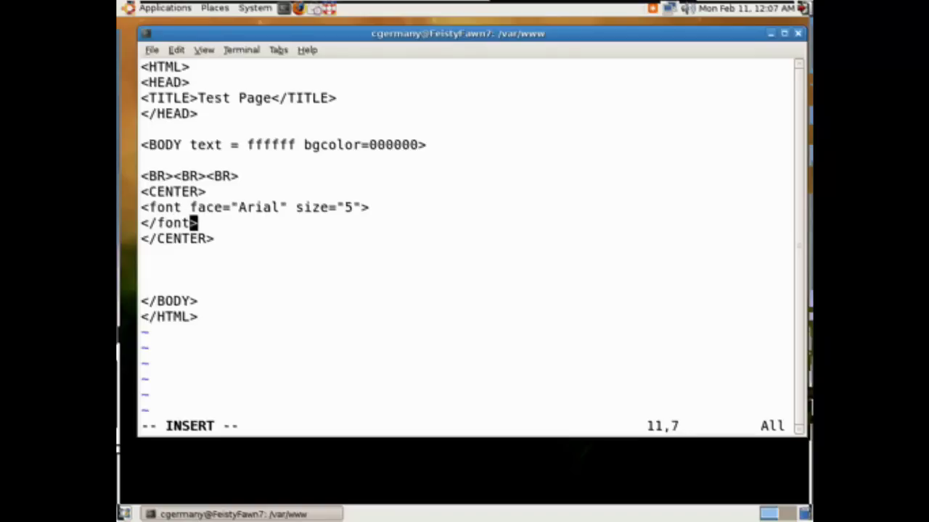
key("Home")
key("Right")
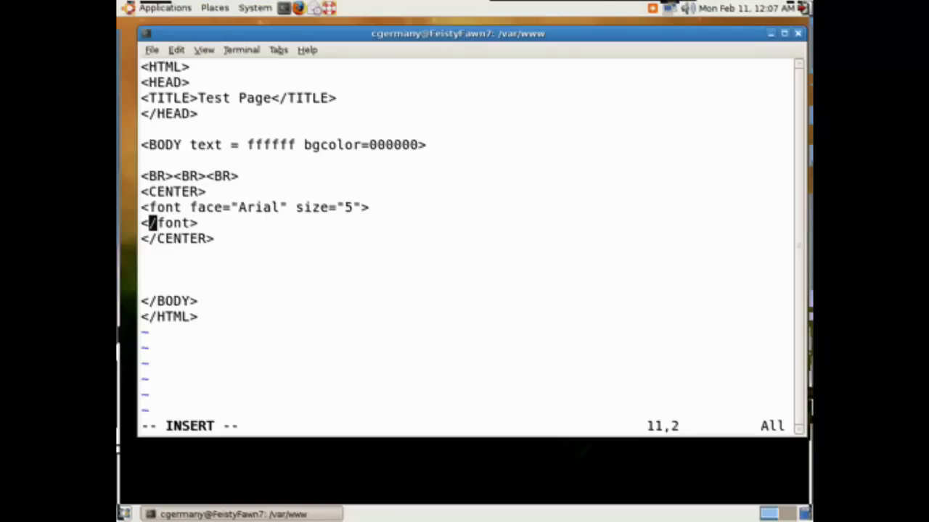
key("Left")
Insert 'Arrgh! Pirates we be!' on a new line above the closing font tag and leave insert mode
key("Return")
key("Up")
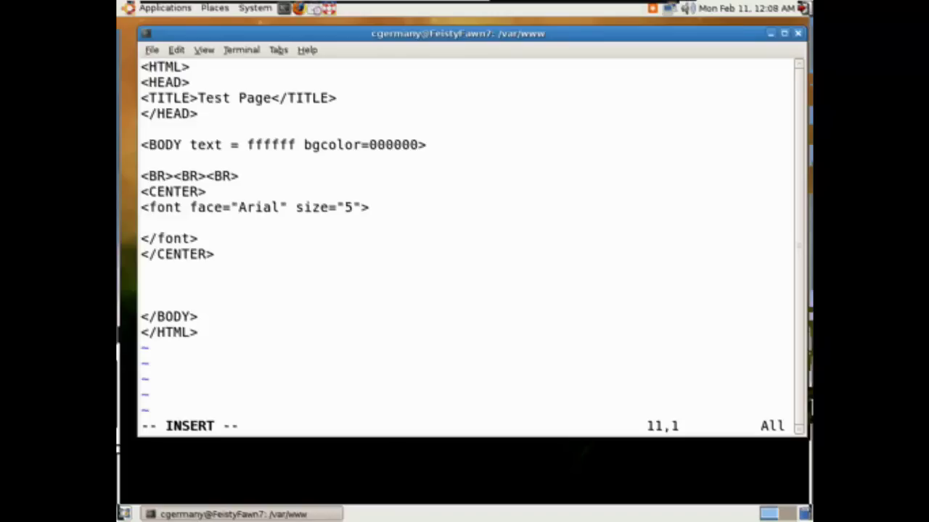
type("Arrgh! ")
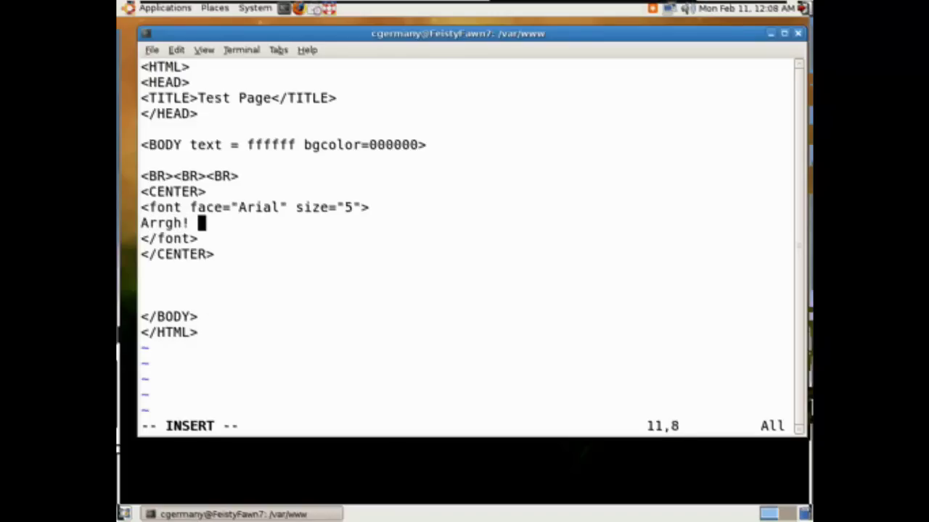
type("Pirates we ")
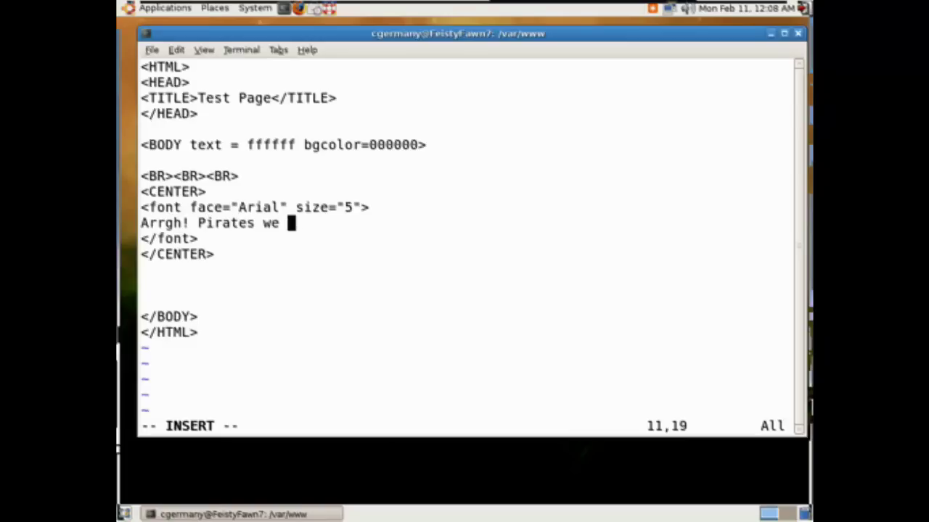
type("be!")
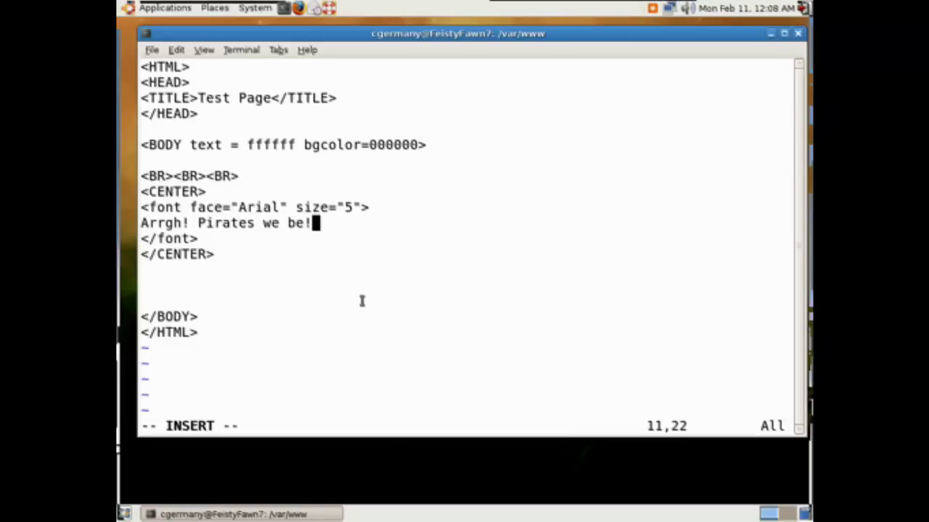
key("Escape")
Save index.html with :x, list the folder with ls -l, and minimize the terminal
type(":x")
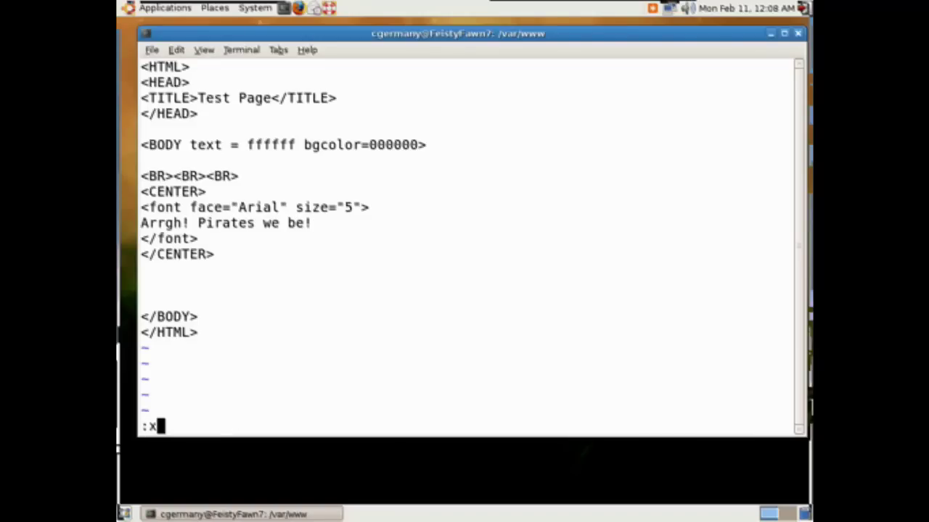
key("Return")
type("ls -l")
key("Return")
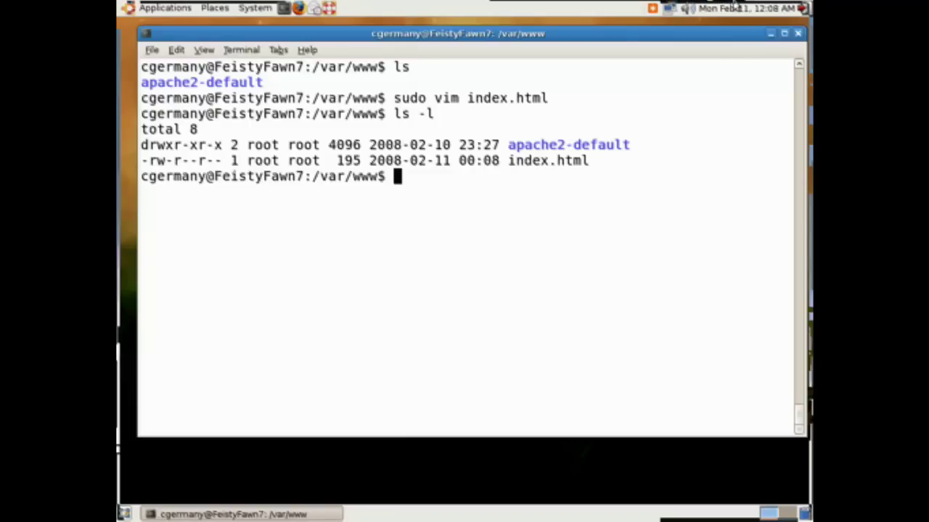
left_click(770, 33)
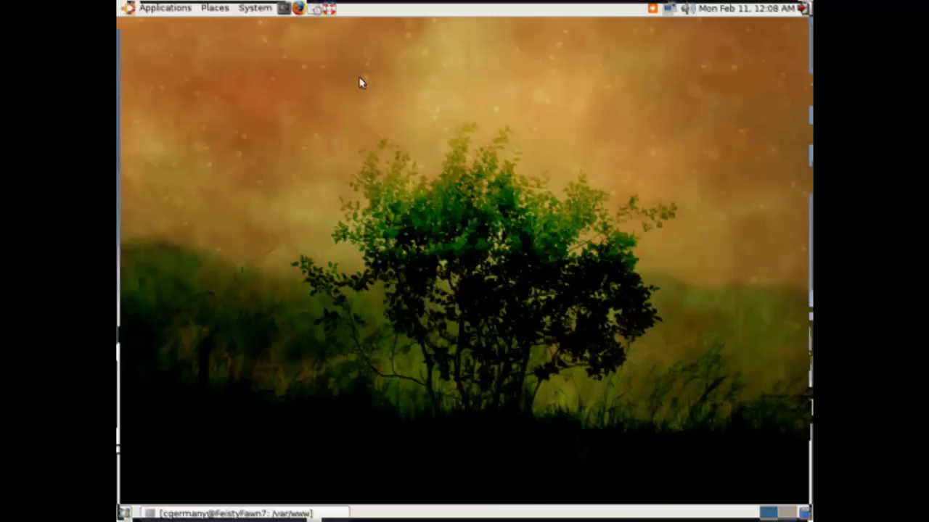
left_click(298, 8)
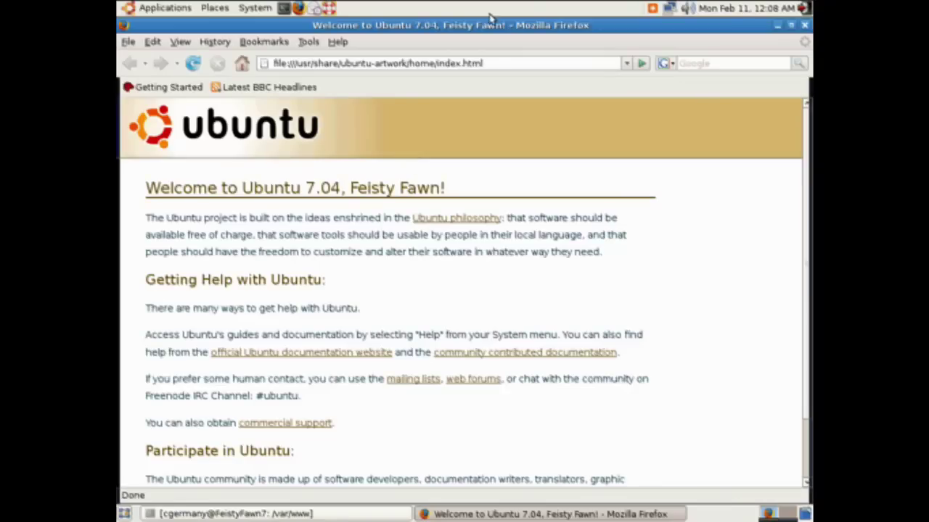
left_click_drag(485, 64, 297, 55)
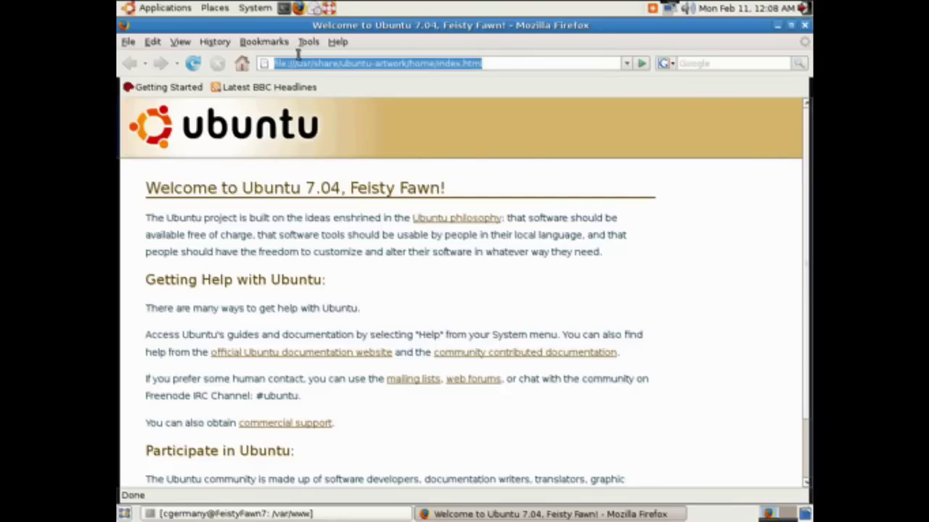
type("ht")
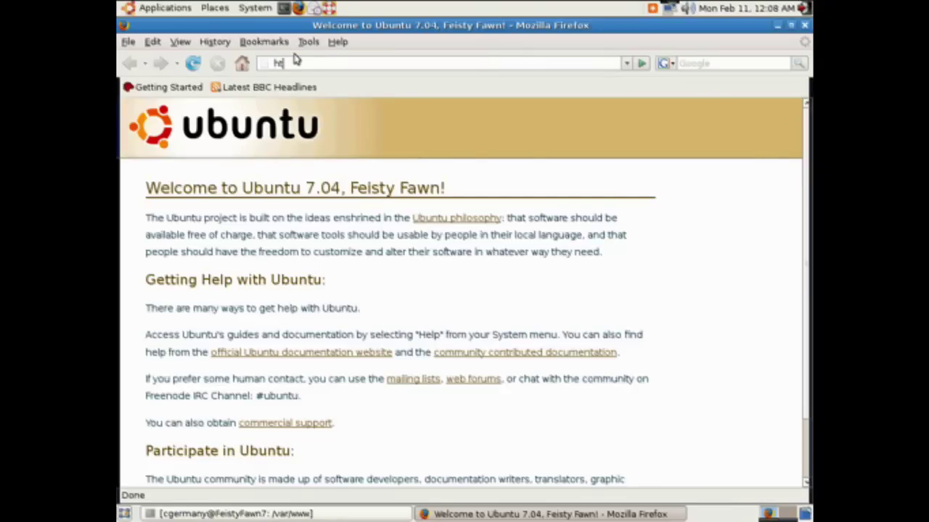
type("tp://")
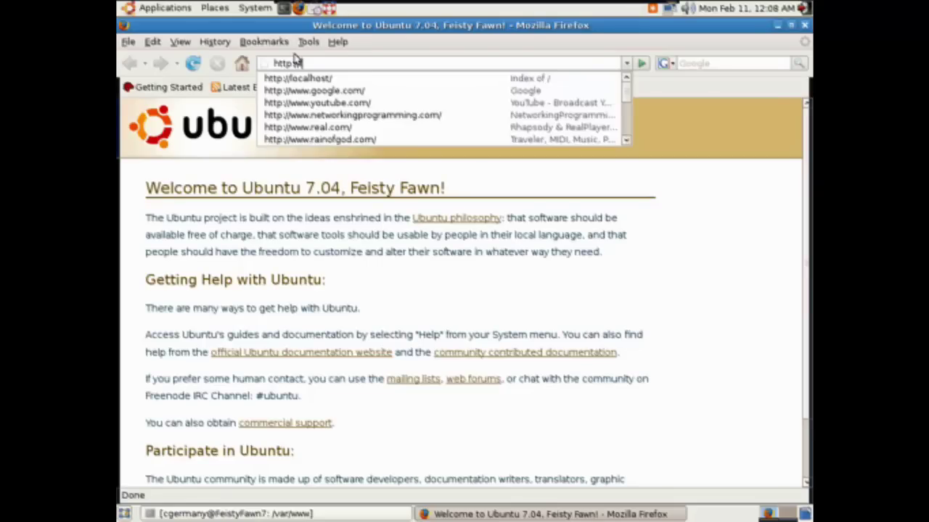
type("localhost")
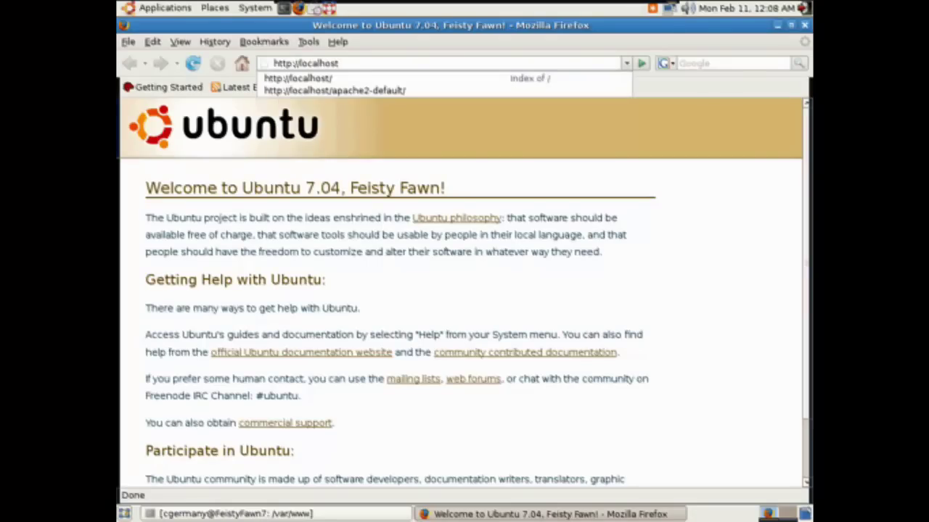
type("/")
key("Return")
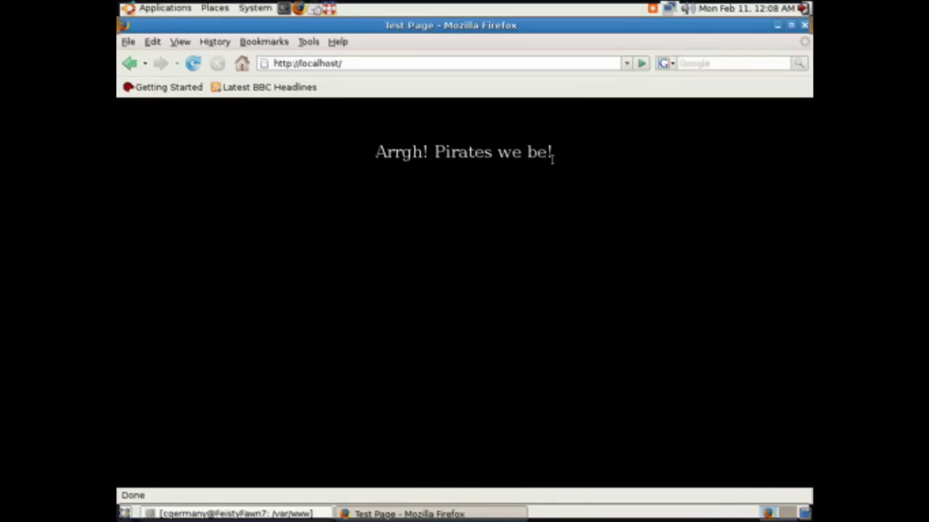
left_click(804, 26)
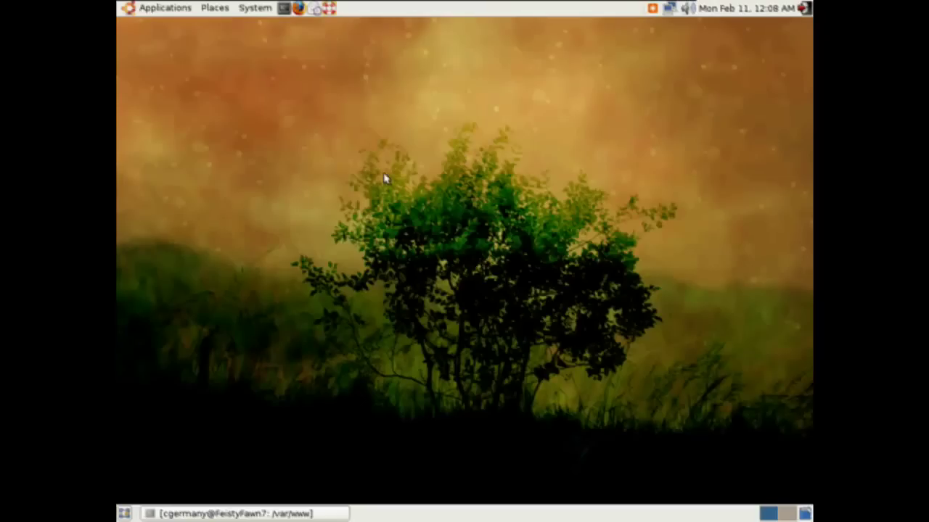
Close an extra terminal window and restore the /var/www terminal
left_click(283, 8)
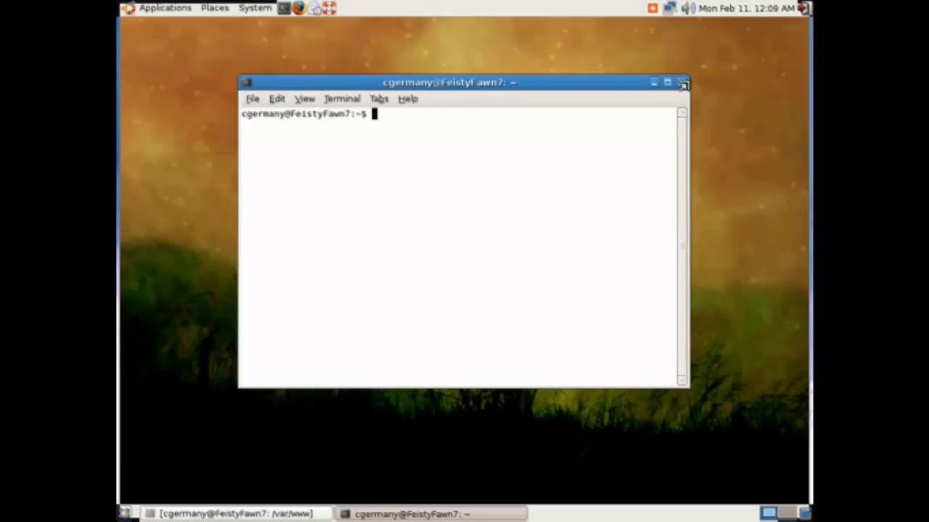
left_click(688, 84)
left_click(291, 513)
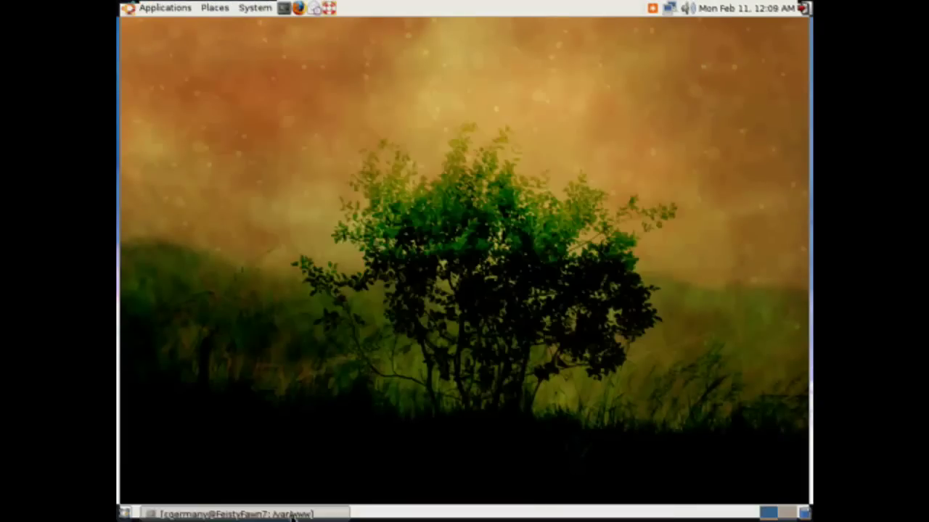
Go up to / and into /etc/samba, list its files, and start sudo vim smb.conf
type("cd ..")
key("Return")
type("cd ..")
key("Return")
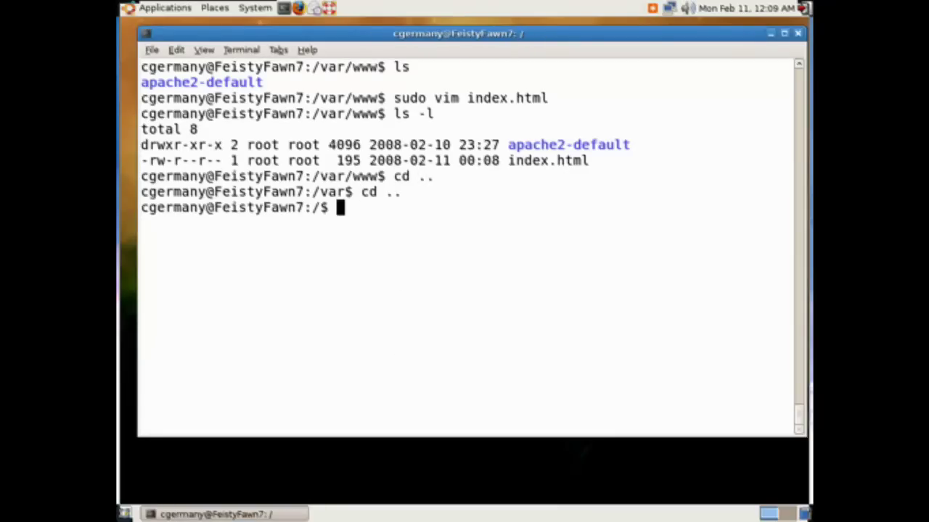
type("cd etc")
key("Return")
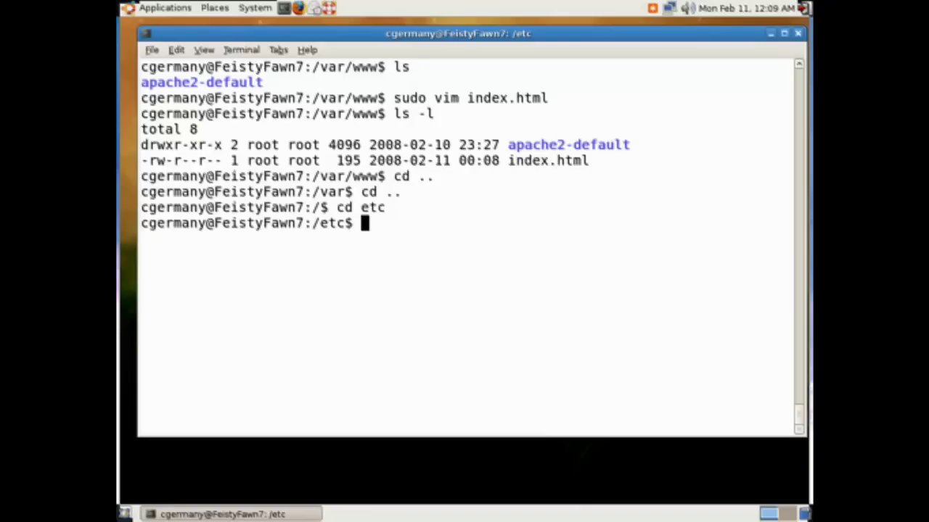
type("cd samba")
key("Return")
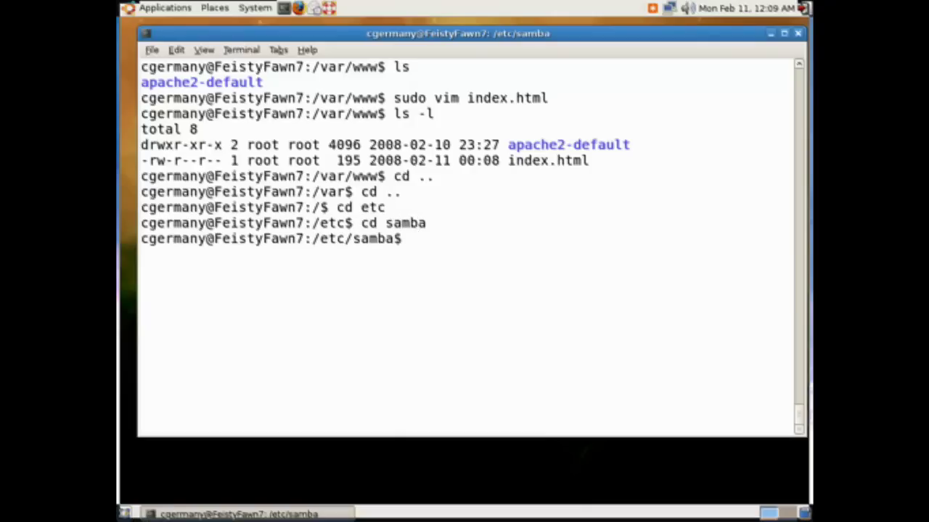
type("ls")
key("Return")
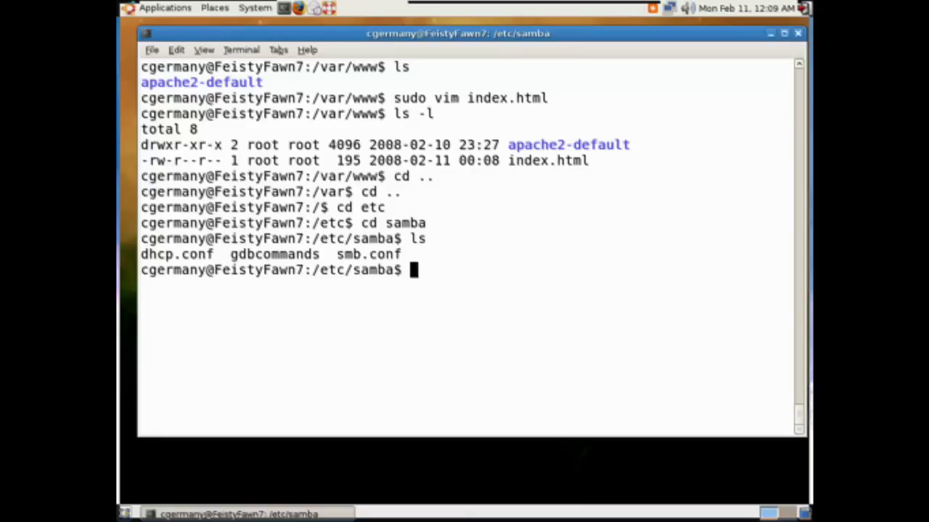
type("sudo vim smb.conf")
Open smb.conf with 'sudo vim' and scroll past the global and authentication settings to [profiles]
key("Return")
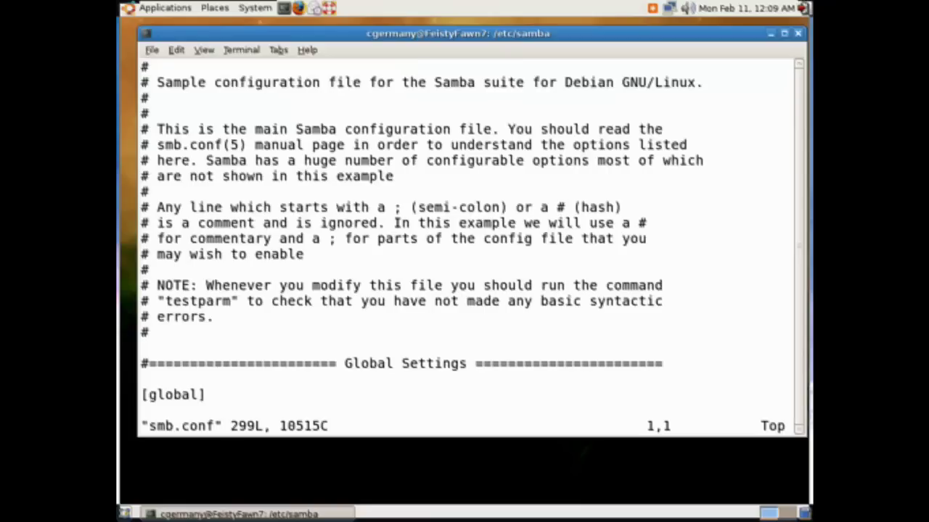
key("Down")
key("Down")
key("Down")
key("Down")
key("Down")
key("Down")
key("Down")
key("Down")
key("Down")
key("Down")
key("Down")
key("Down")
key("Down")
key("Down")
key("Down")
key("Down")
key("Down")
key("Down")
key("Down")
key("Down")
key("Down")
key("Down")
key("Down")
key("Down")
key("Down")
key("Down")
key("Down")
key("Down")
key("Down")
key("Down")
key("Down")
key("Down")
key("Down")
key("Down")
key("Down")
key("Down")
key("Down")
key("Down")
key("Down")
key("Down")
key("Down")
key("Down")
key("Down")
key("Down")
key("Down")
key("Down")
key("Down")
key("Down")
key("Down")
key("Down")
key("Down")
key("Down")
key("Down")
key("Down")
key("Down")
key("Down")
key("Down")
key("Down")
key("Down")
key("Down")
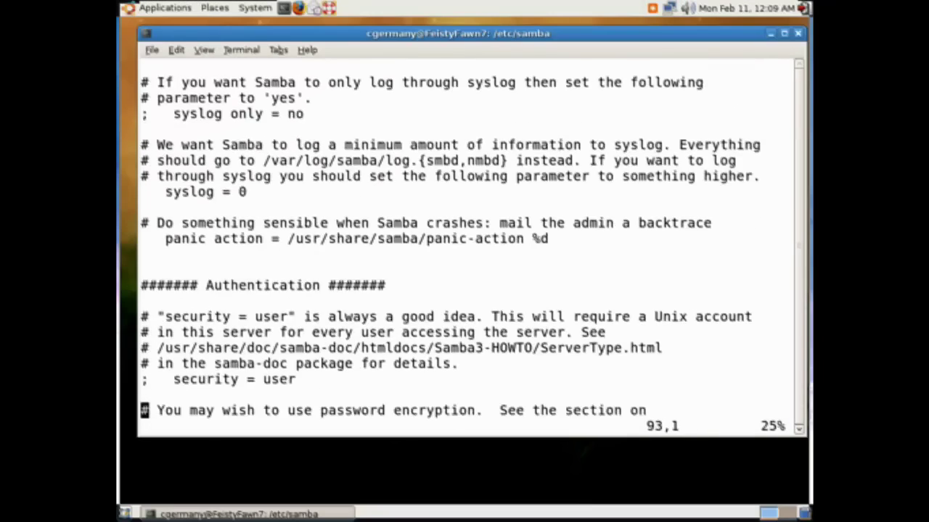
key("Down")
key("Down")
key("Down")
key("Down")
key("Down")
key("Down")
key("Down")
key("Down")
key("Down")
key("Down")
key("Down")
key("Down")
key("Down")
key("Down")
key("Down")
key("Down")
key("Down")
key("Down")
key("Down")
key("Down")
key("Down")
key("Down")
key("Down")
key("Down")
key("Down")
key("Down")
key("Down")
key("Down")
key("Down")
key("Down")
key("Down")
key("Down")
key("Down")
key("Down")
key("Down")
key("Down")
key("Down")
key("Down")
key("Down")
key("Down")
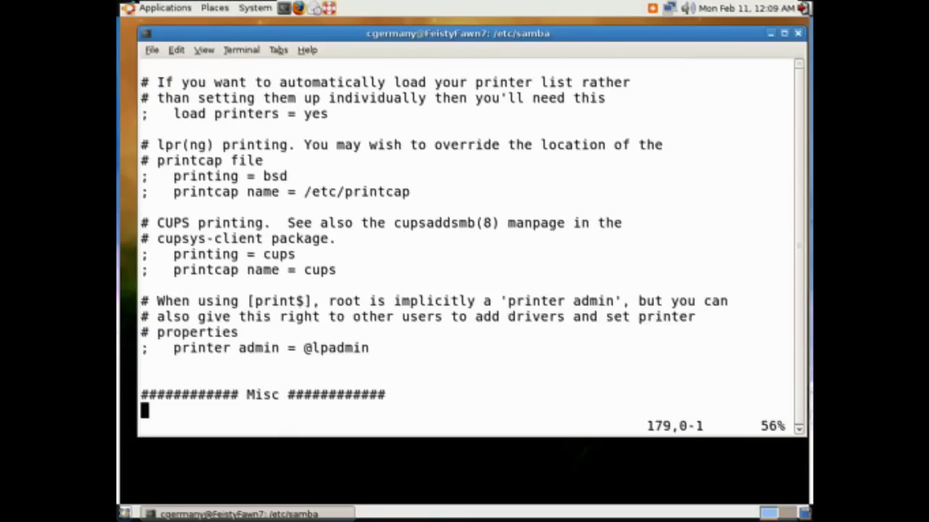
key("Down")
key("Down")
key("Down")
key("Down")
key("Down")
key("Down")
key("Down")
key("Down")
key("Down")
key("Down")
key("Down")
key("Down")
key("Down")
key("Down")
key("Down")
key("Down")
key("Down")
key("Down")
key("Down")
key("Down")
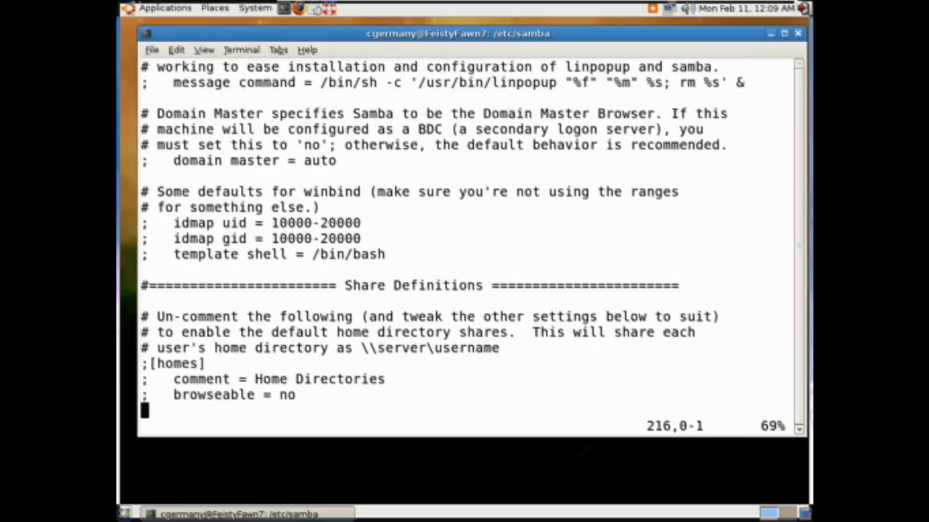
key("Down")
key("Down")
key("Down")
key("Down")
key("Down")
key("Down")
key("Down")
key("Down")
key("Down")
key("Down")
key("Down")
key("Down")
key("Down")
key("Down")
key("Down")
key("Down")
key("Down")
key("Down")
key("Down")
key("Down")
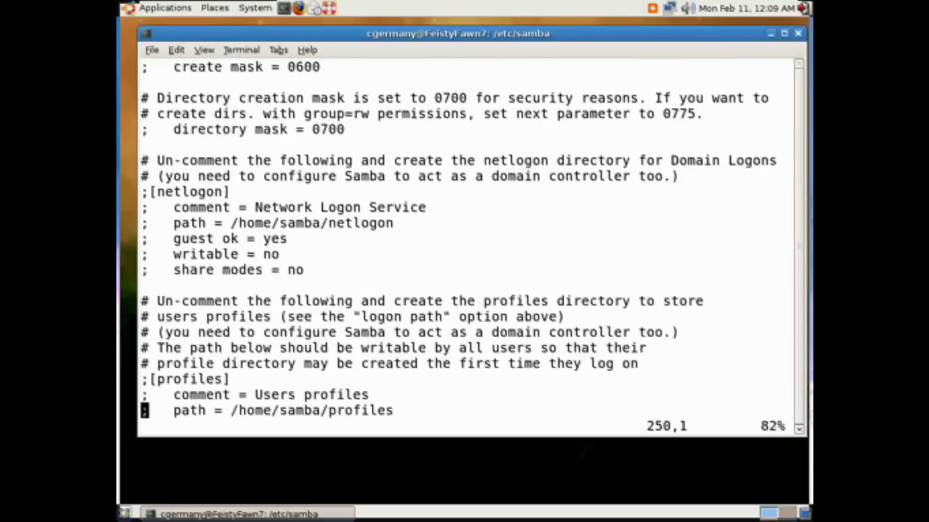
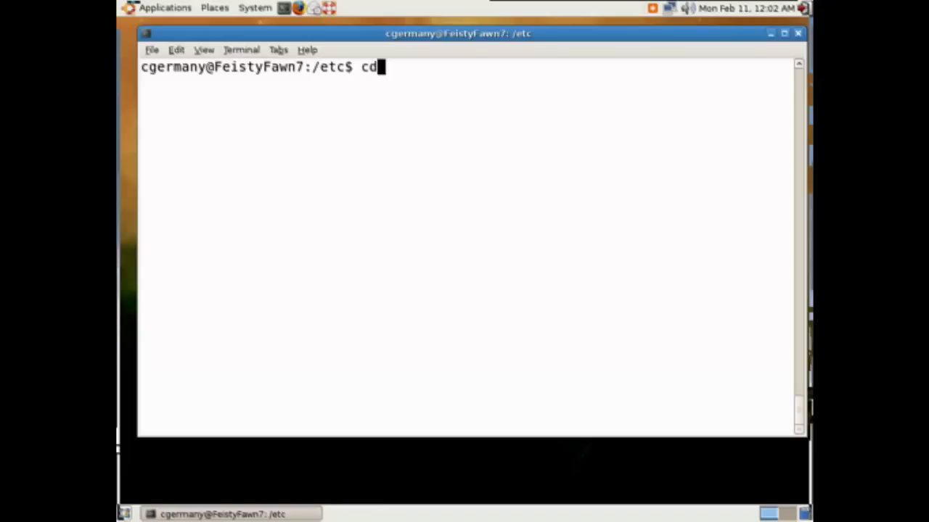
Move up to the root directory and restart vsftpd with sudo /etc/init.d/vsftpd restart
key("Return")
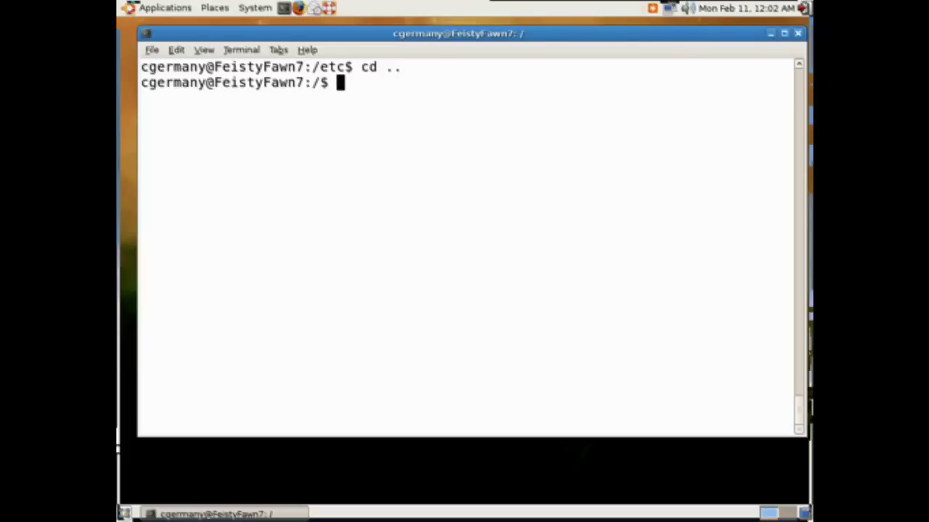
type("sudo")
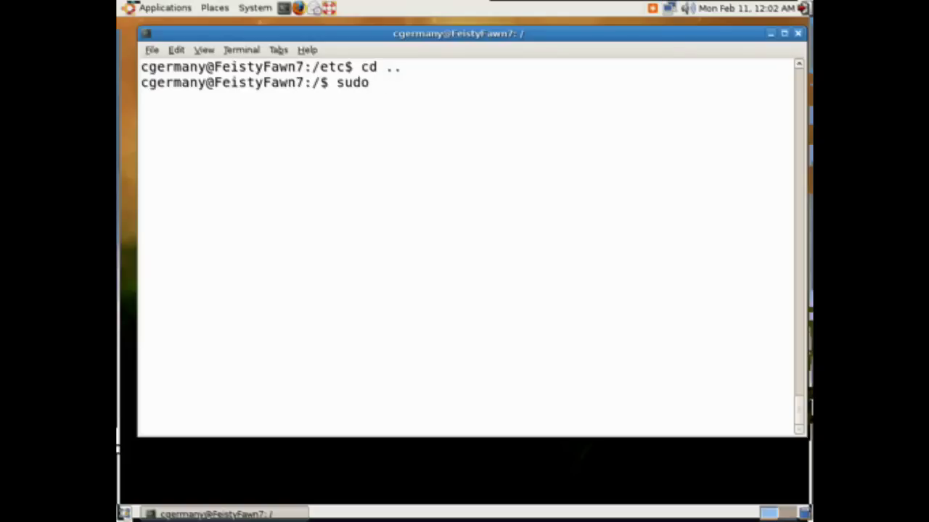
type("/etc/init")
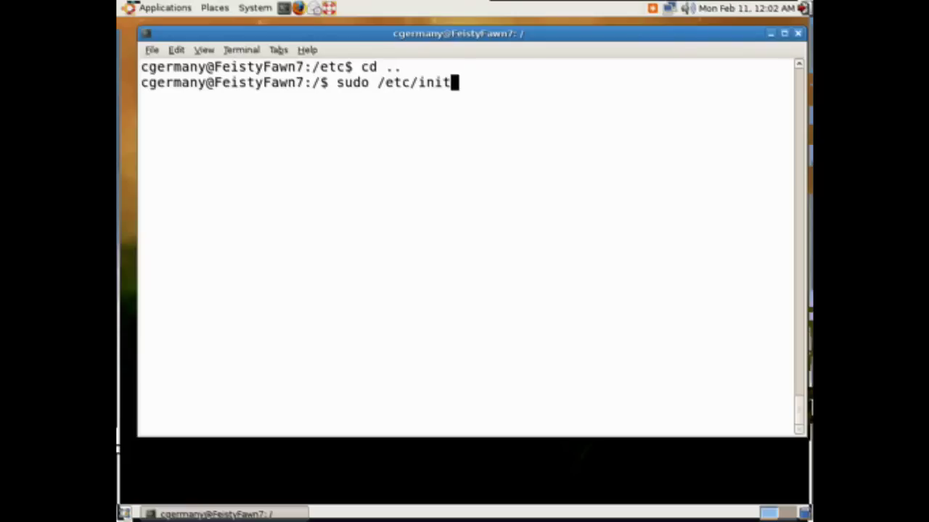
type(".d/")
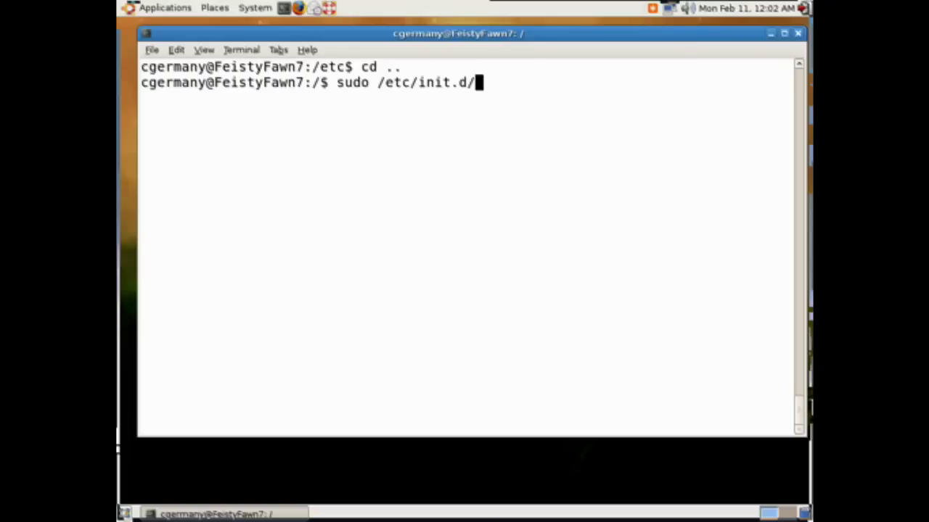
type("vsftpd")
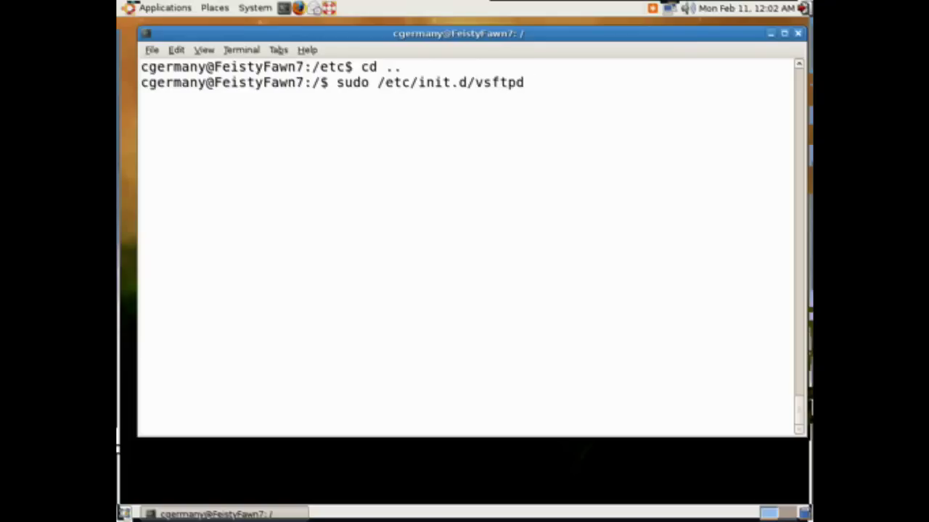
type(" restart")
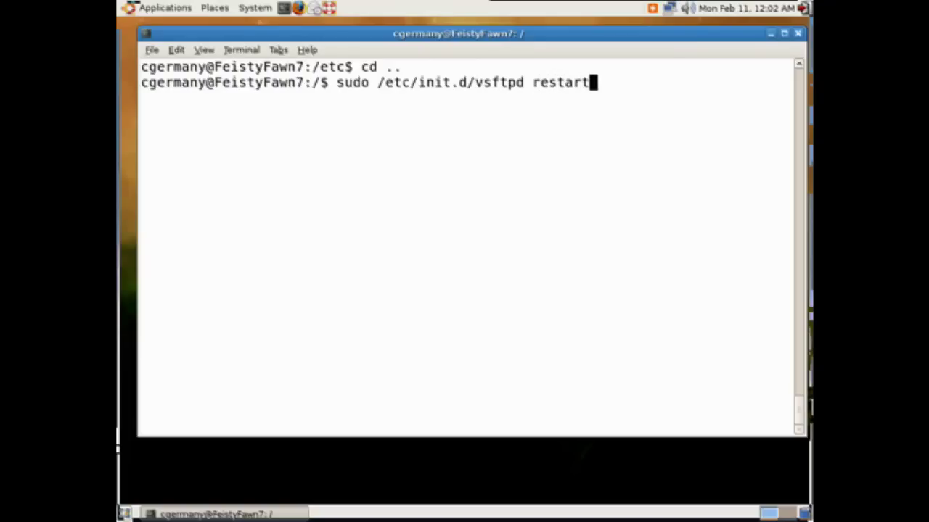
key("Return")
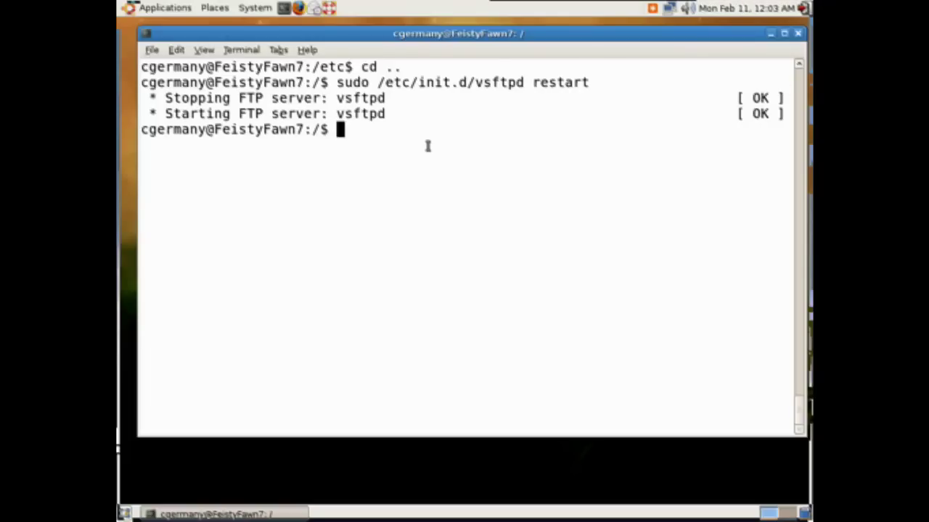
Clear the screen and connect to the FTP server at 127.0.0.1
type("clear")
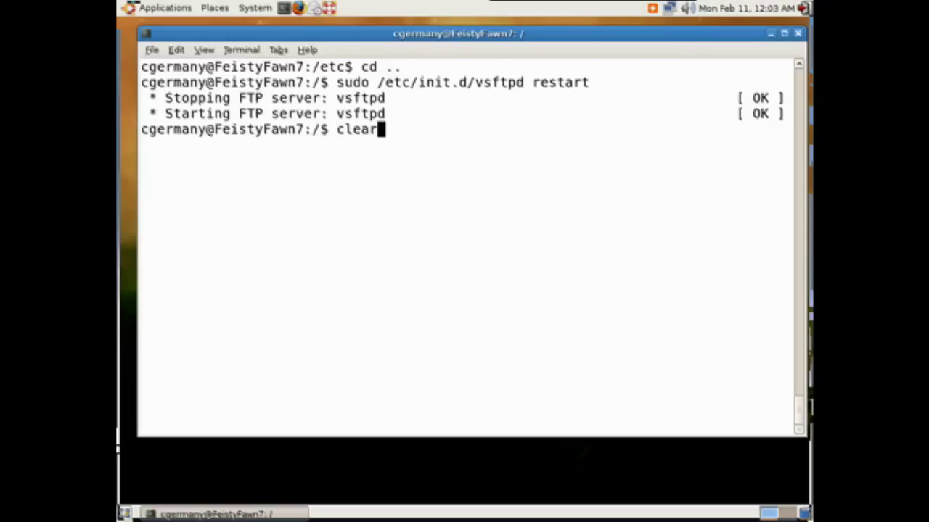
key("Return")
type("ft")
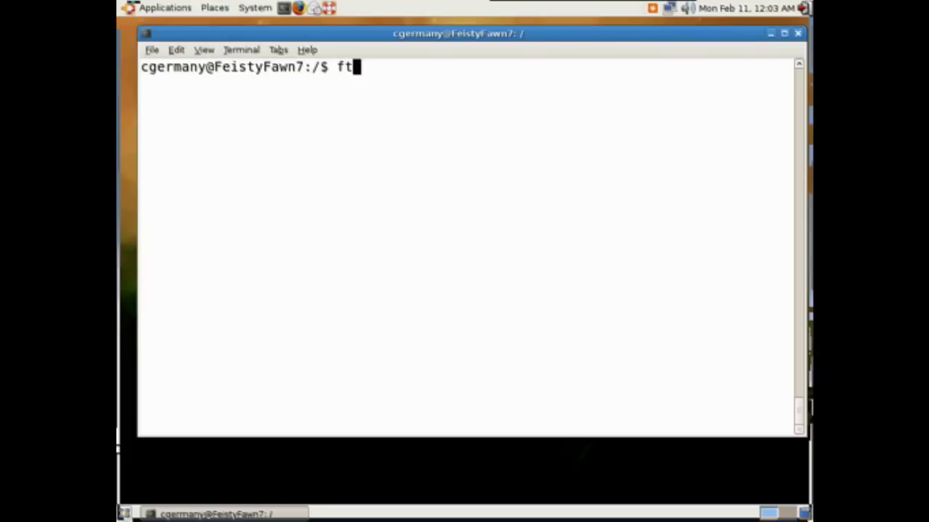
type("p 127.0.0.")
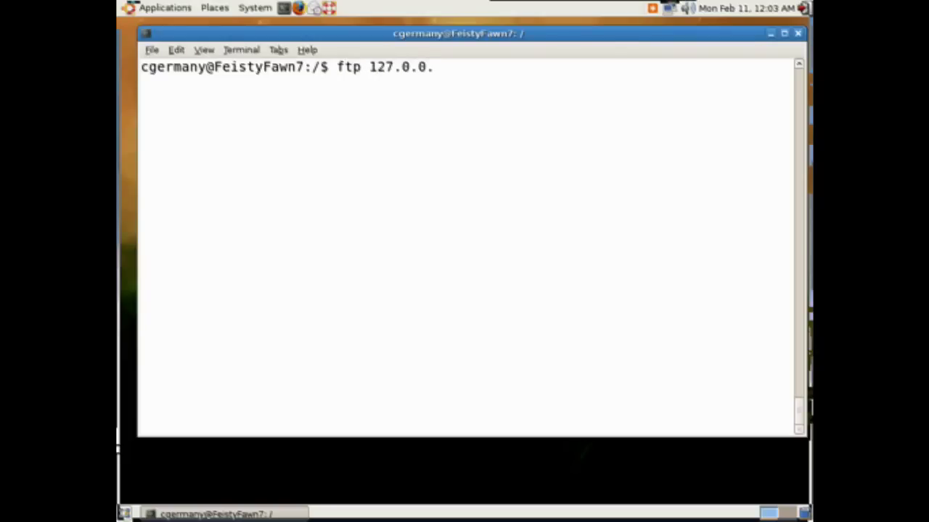
type("1")
key("Return")
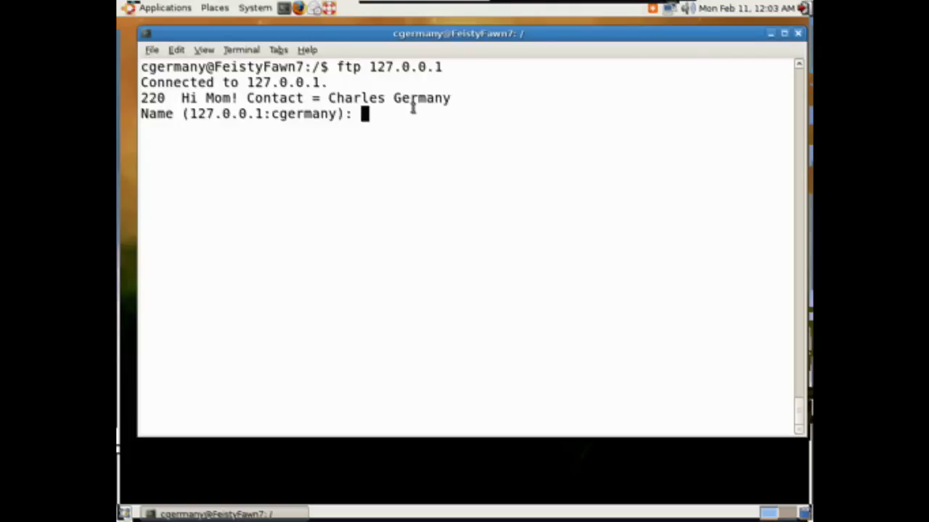
Log in as anonymous with a blank password and list Death_Ray, Fusion_Fission_Fusion_Bomb and Secrets
type("anonymous")
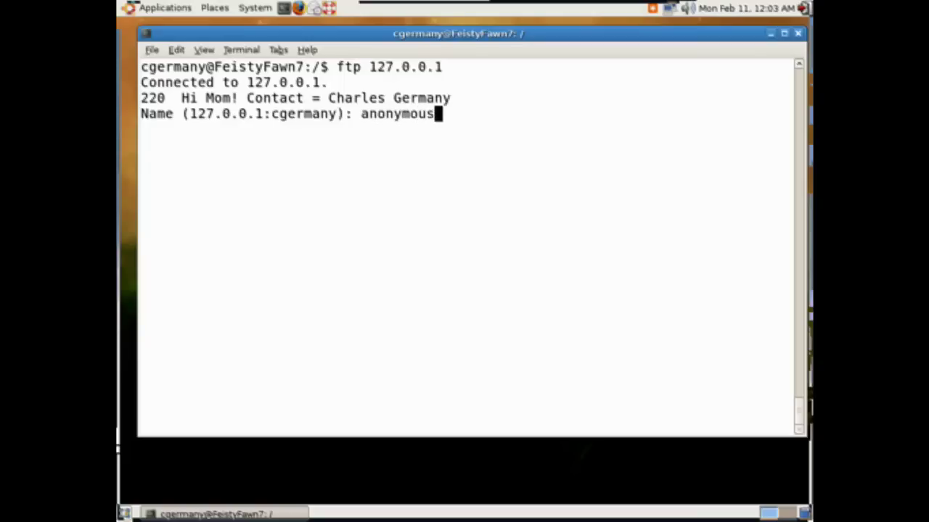
key("Return")
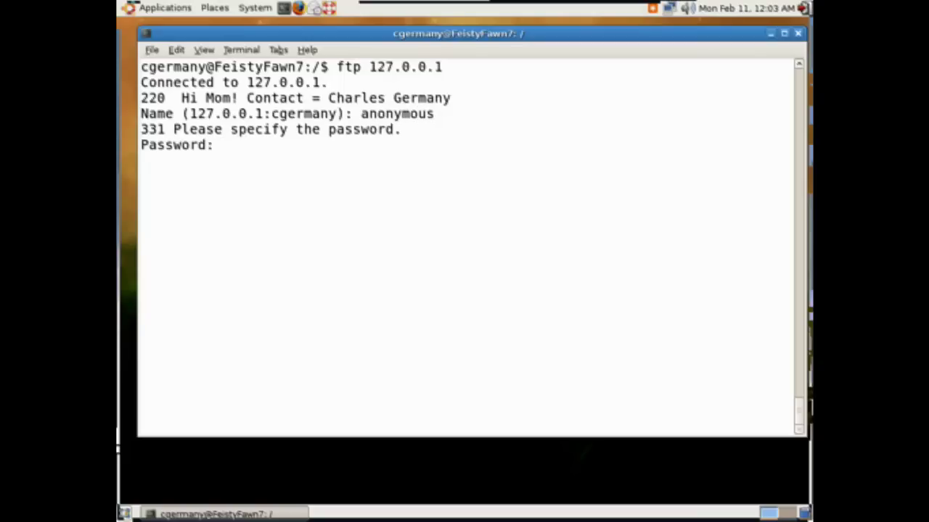
key("Return")
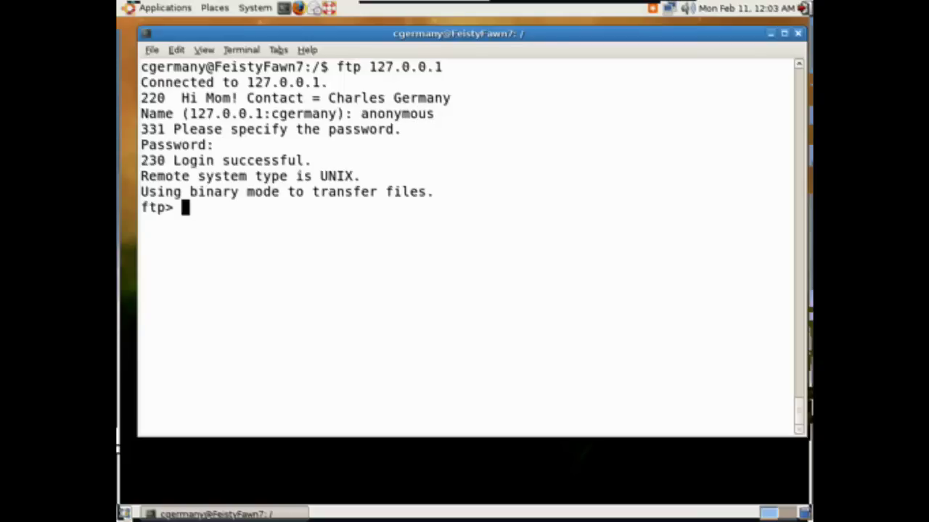
type("ls")
key("Return")
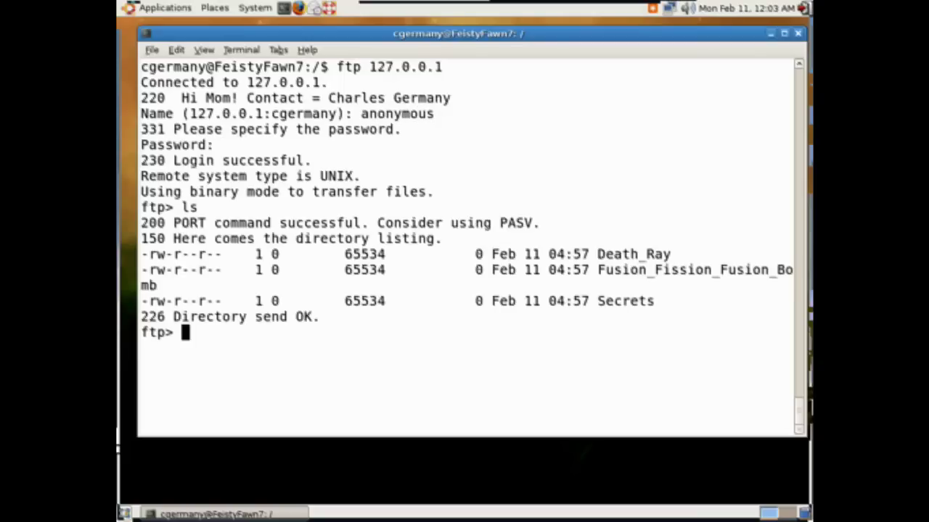
double_click(604, 255)
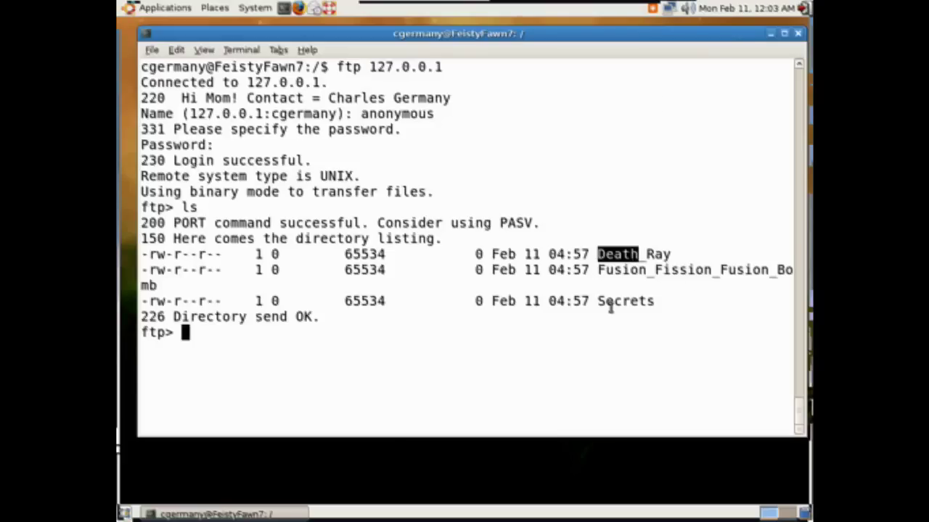
left_click_drag(613, 302, 640, 302)
left_click(346, 317)
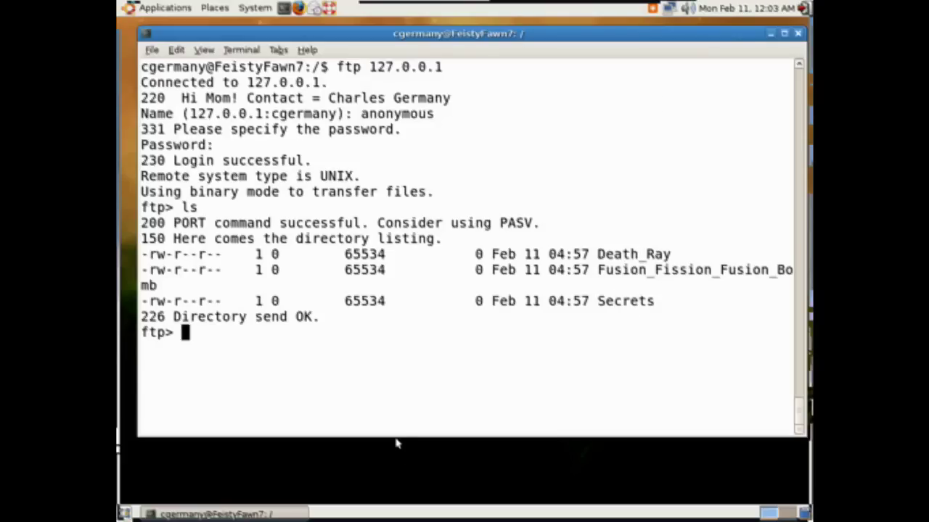
Quit the FTP session and clear the terminal screen
type("quit")
key("Return")
type("clear")
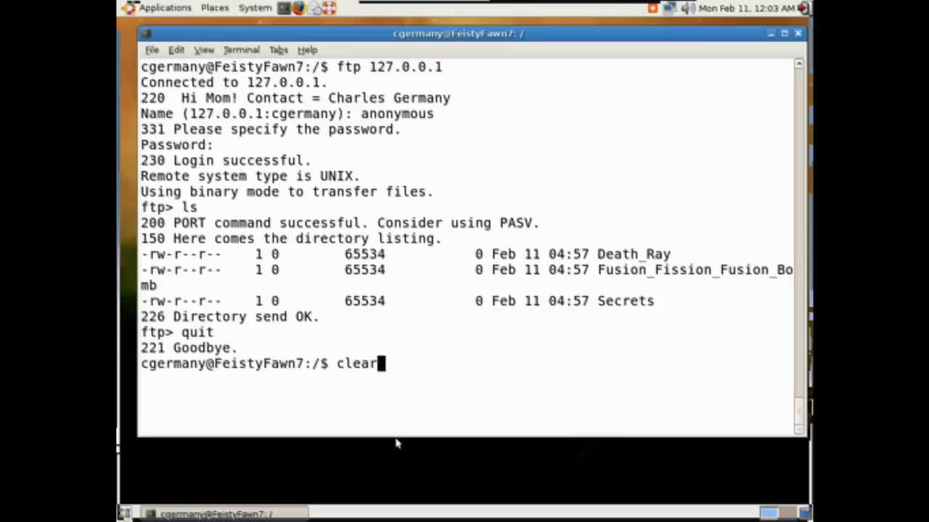
key("Return")
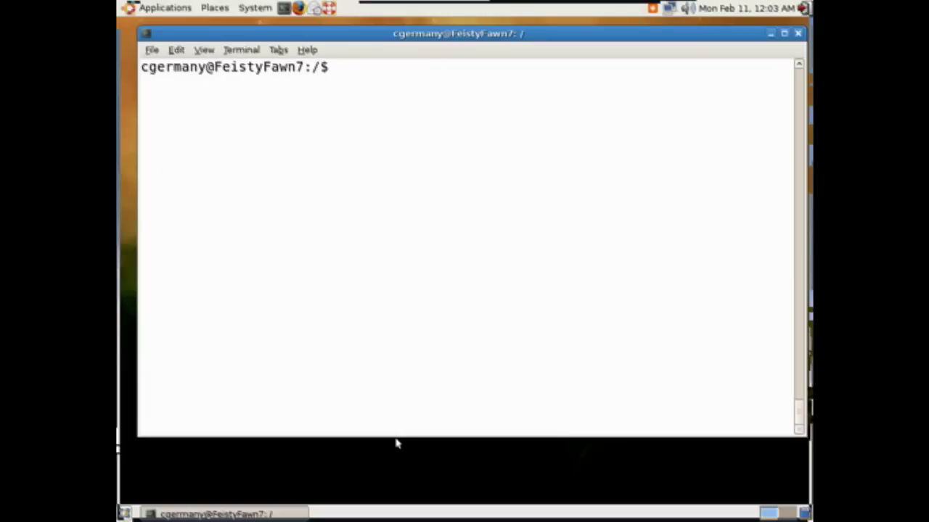
List the root directory, then change into /boot and list its contents
type("ls")
key("Return")
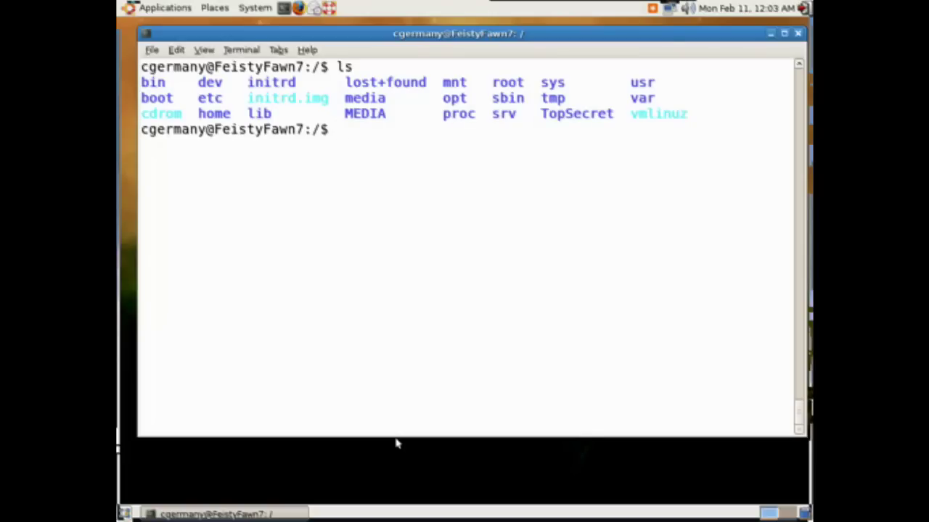
type("cd boot")
key("Return")
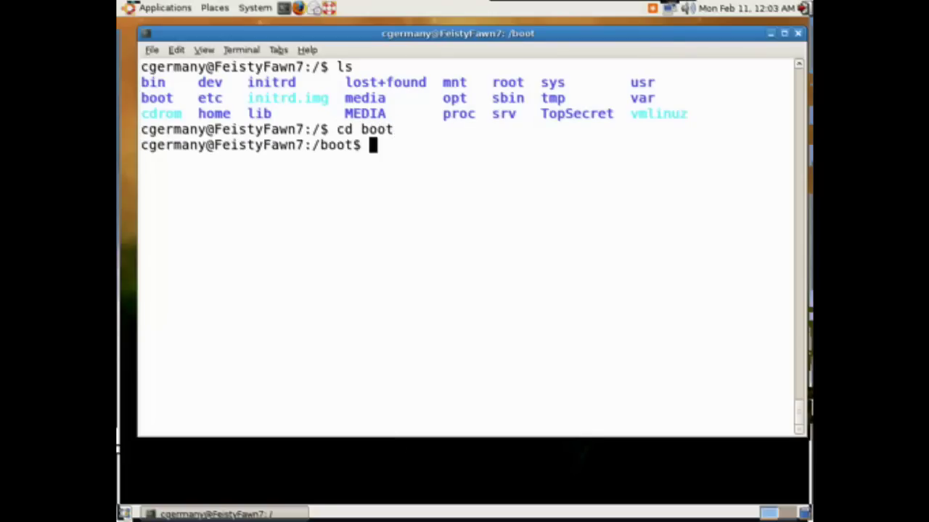
type("ls")
key("Return")
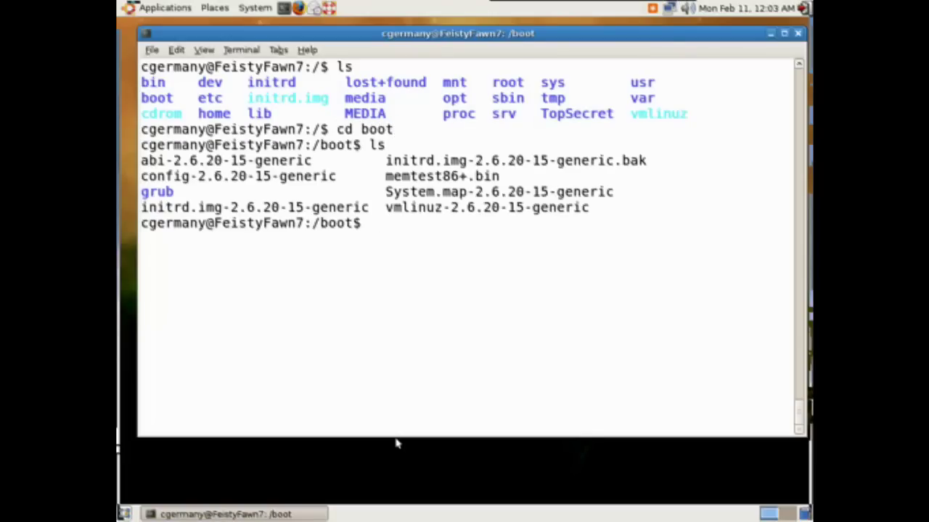
double_click(163, 192)
left_click(436, 249)
Change into /boot/grub, clear the screen and list menu.lst and the stage files
type("cd ")
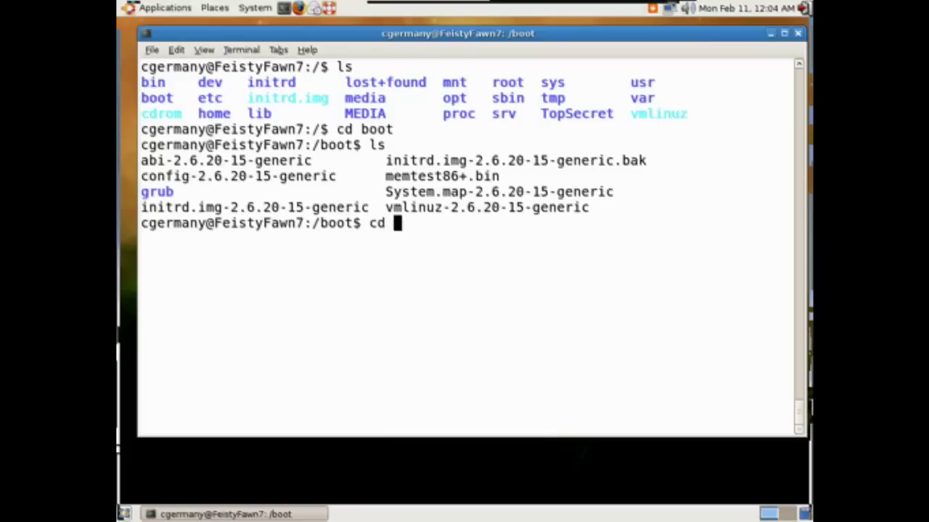
type("grub")
key("Return")
type("cle")
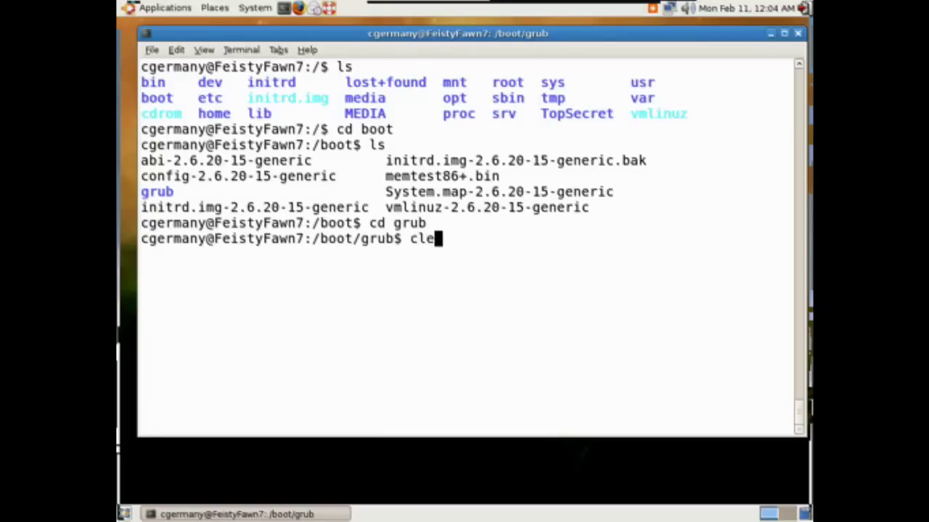
type("ar")
key("Return")
type("ls")
key("Return")
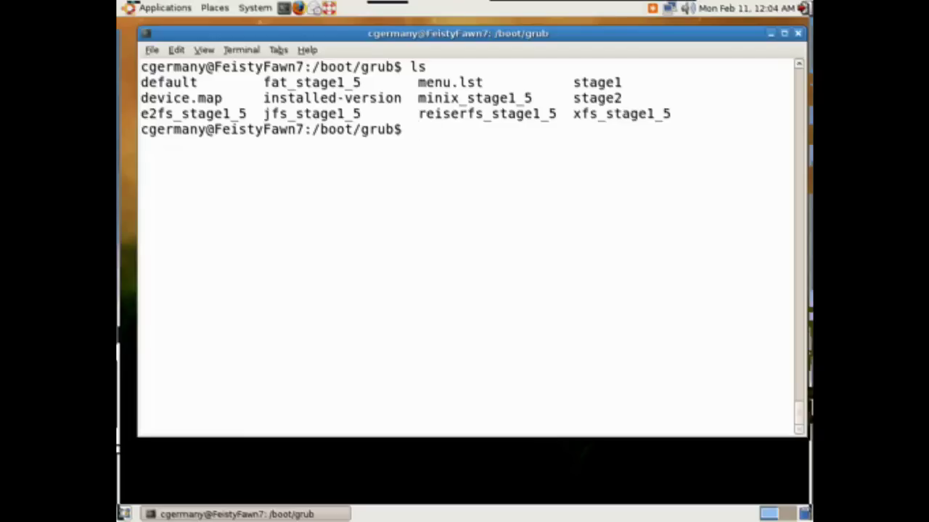
Display menu.lst with cat, showing the 2.6.20-15-generic, recovery mode and memtest86+ entries
type("cat menu.")
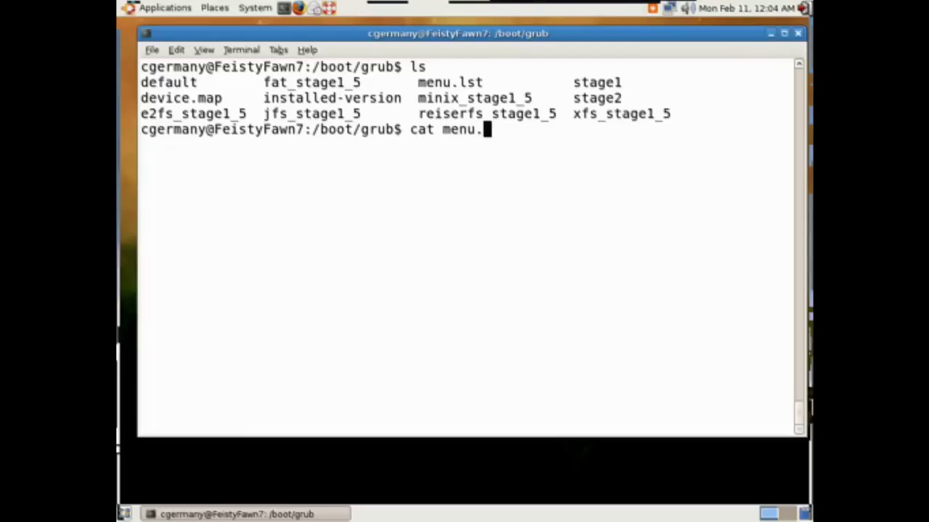
type("lst")
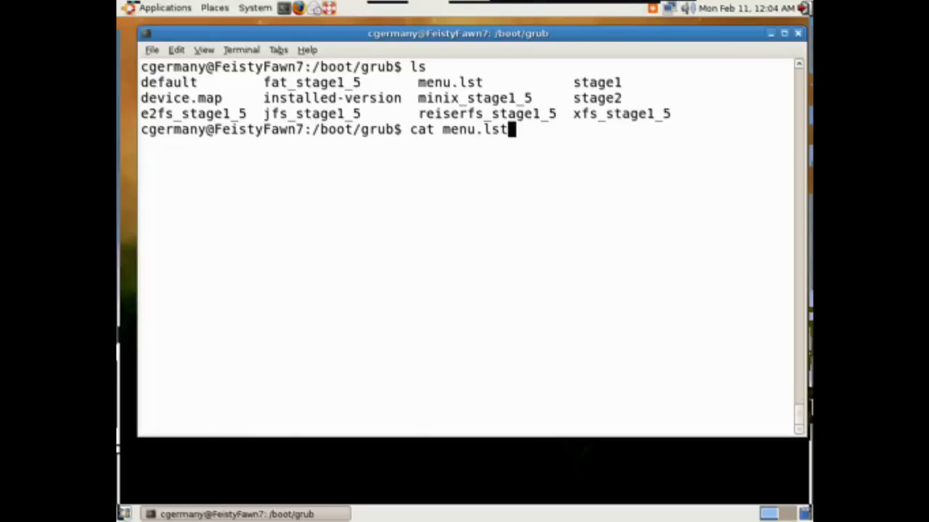
key("Return")
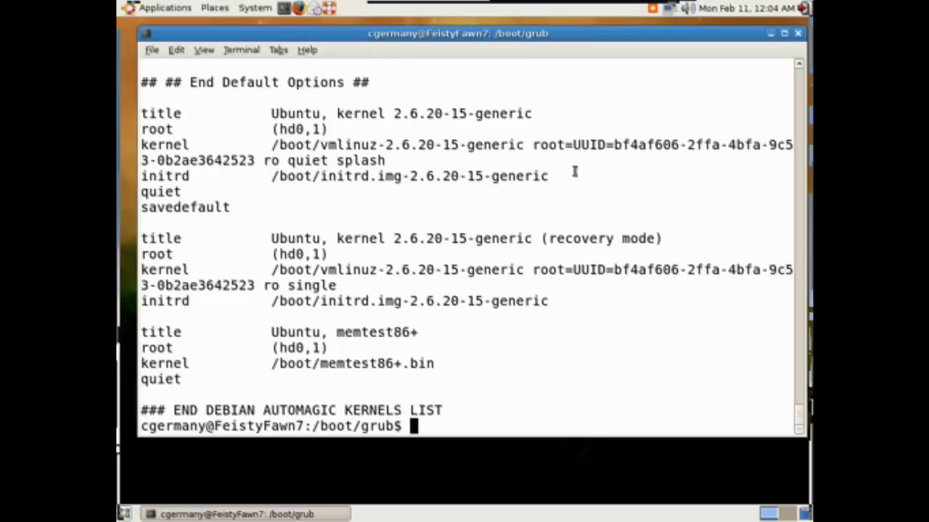
left_click_drag(296, 254, 332, 258)
left_click(286, 258)
type("cd")
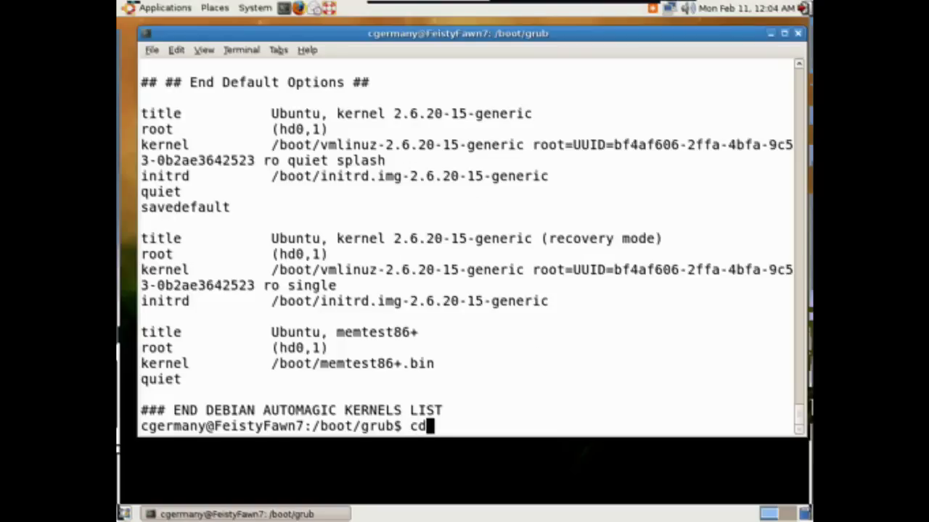
key("BackSpace")
key("BackSpace")
key("BackSpace")
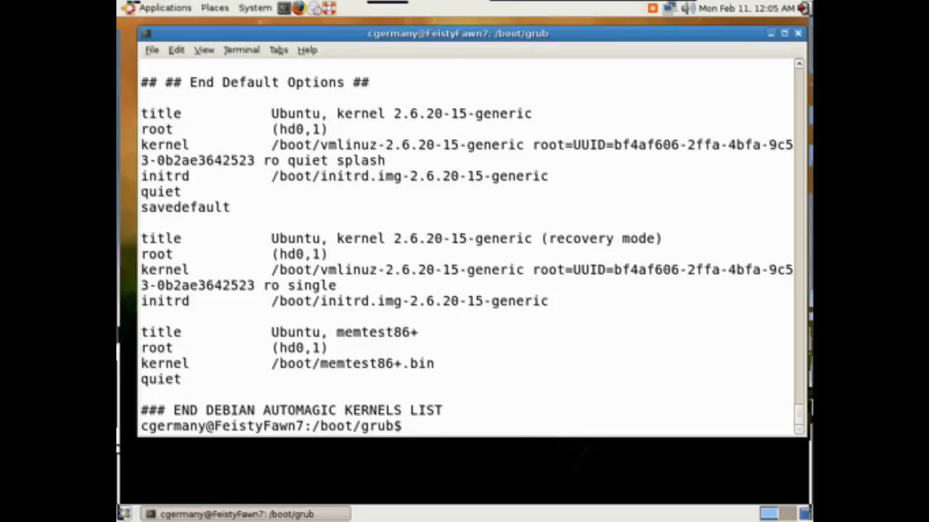
Return to the root directory with cd /, clear the screen and list it
type("cd /")
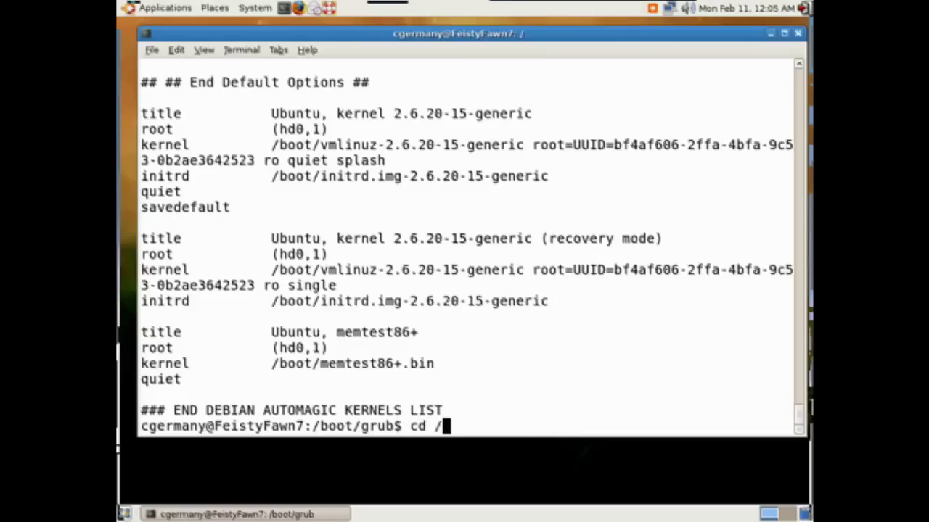
key("Return")
type("clear")
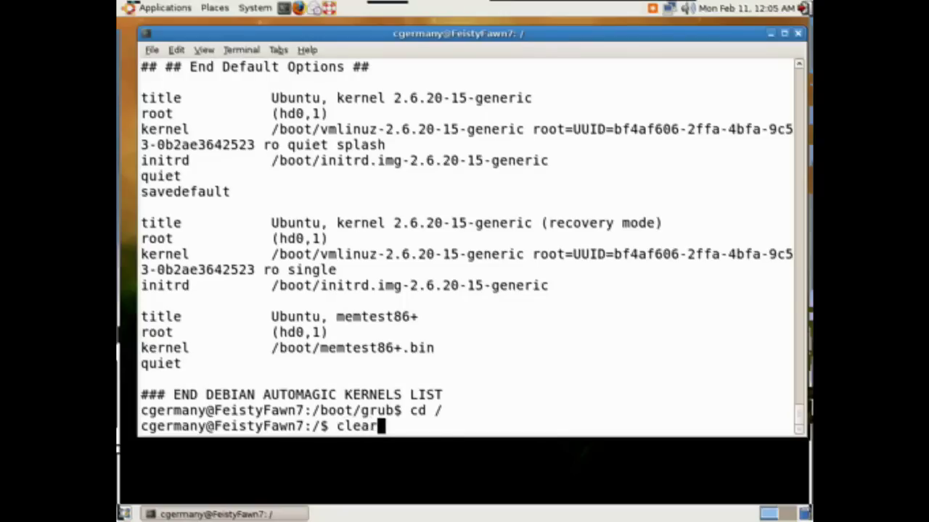
key("Return")
type("ls")
key("Return")
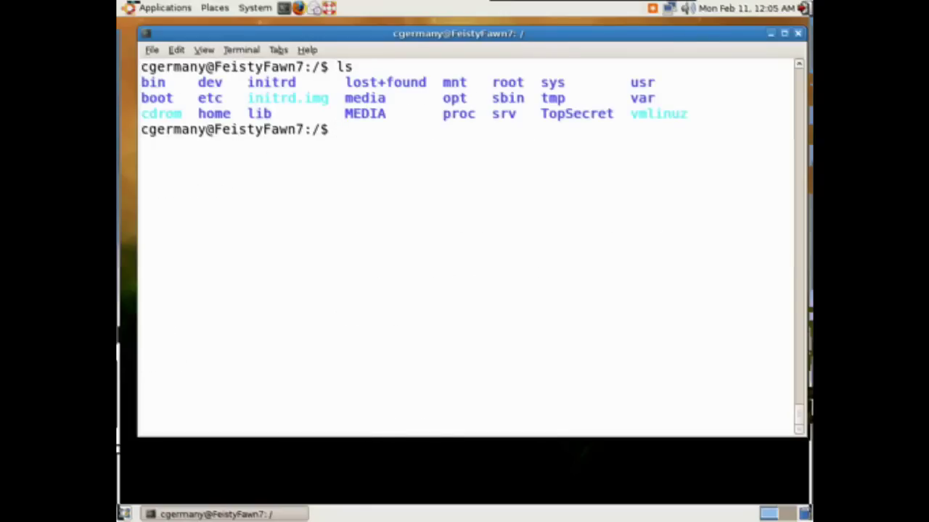
double_click(643, 98)
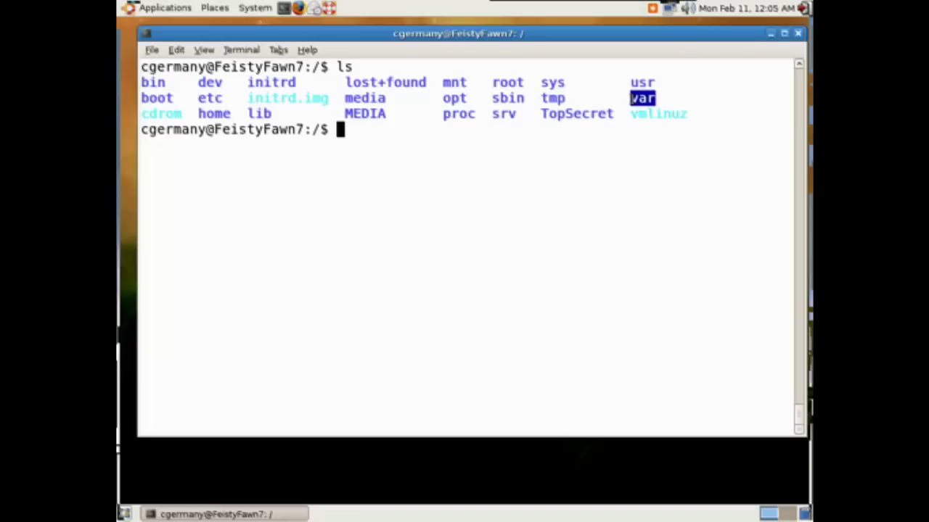
left_click(339, 128)
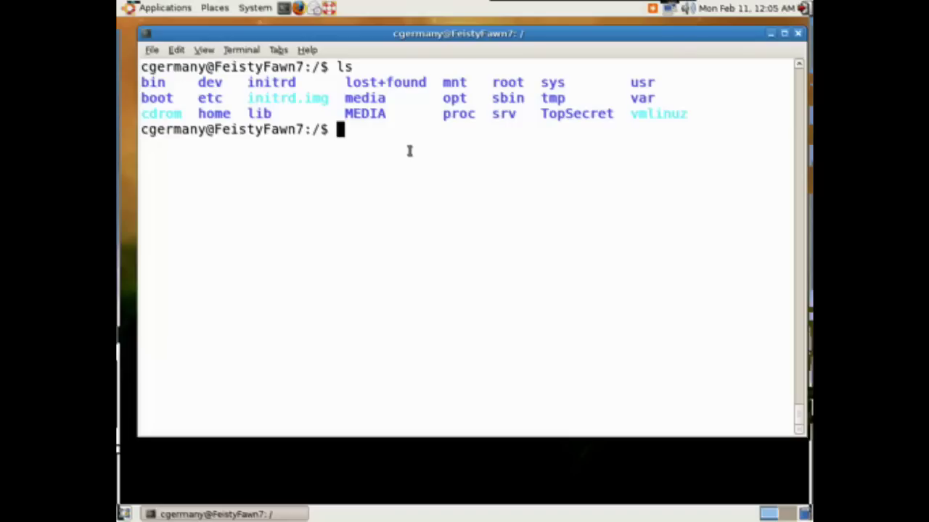
Change into /var and list its contents
type("cd var")
key("Return")
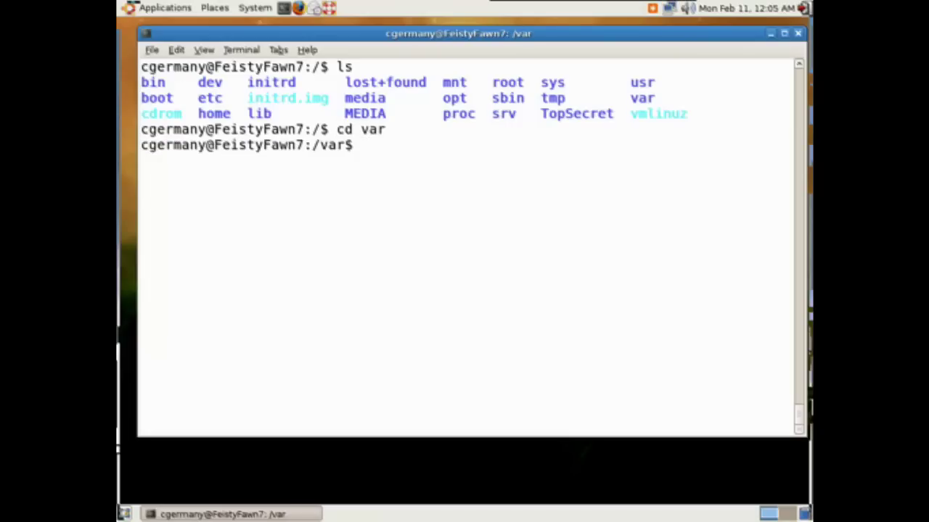
type("ls")
key("Return")
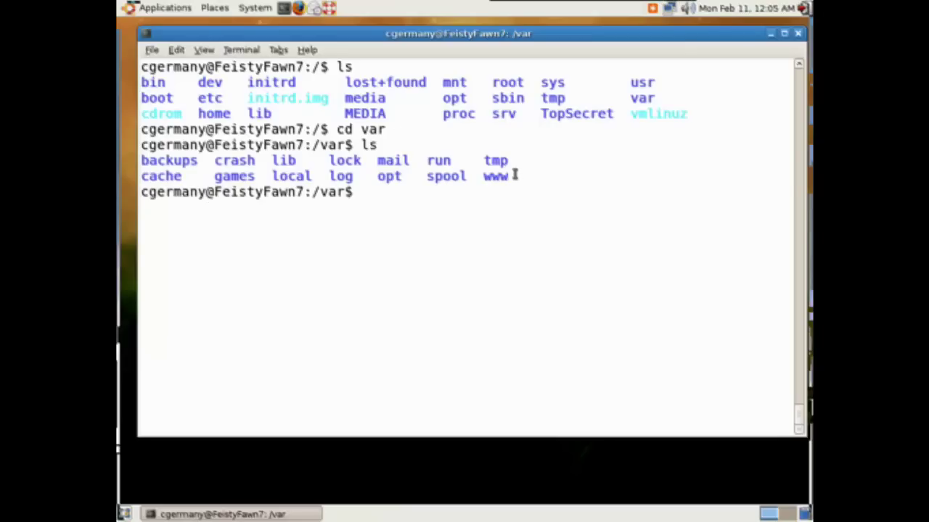
left_click_drag(514, 175, 483, 176)
left_click(535, 210)
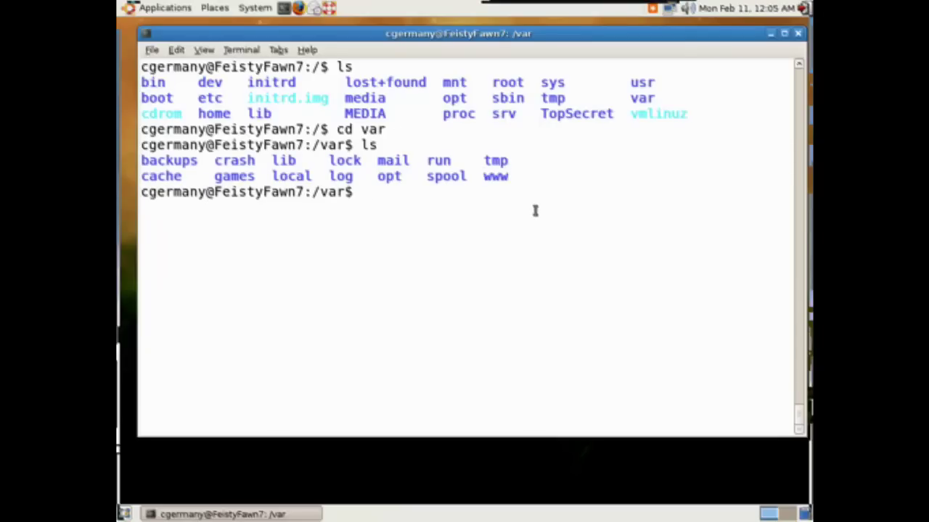
Change into /var/www, clear the screen and list its single apache2-default entry
type("cd ww")
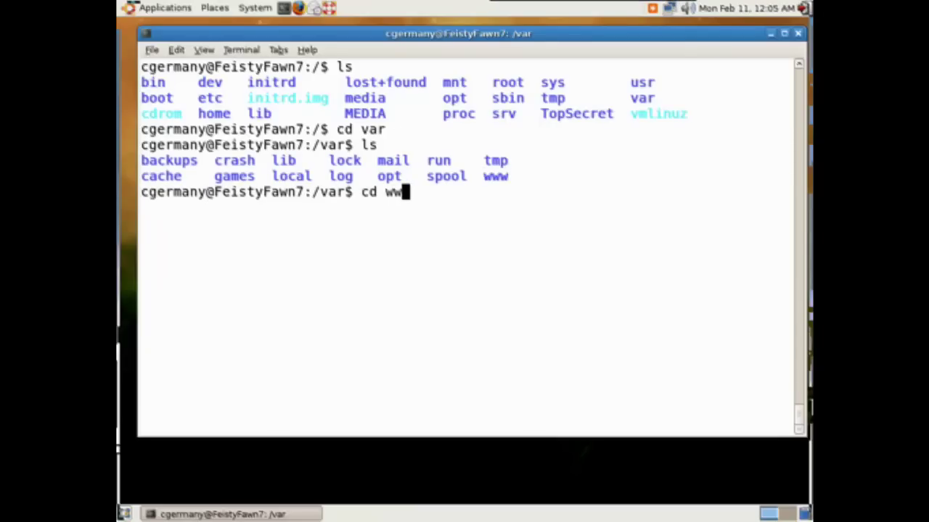
type("w")
key("Return")
type("clear")
key("Return")
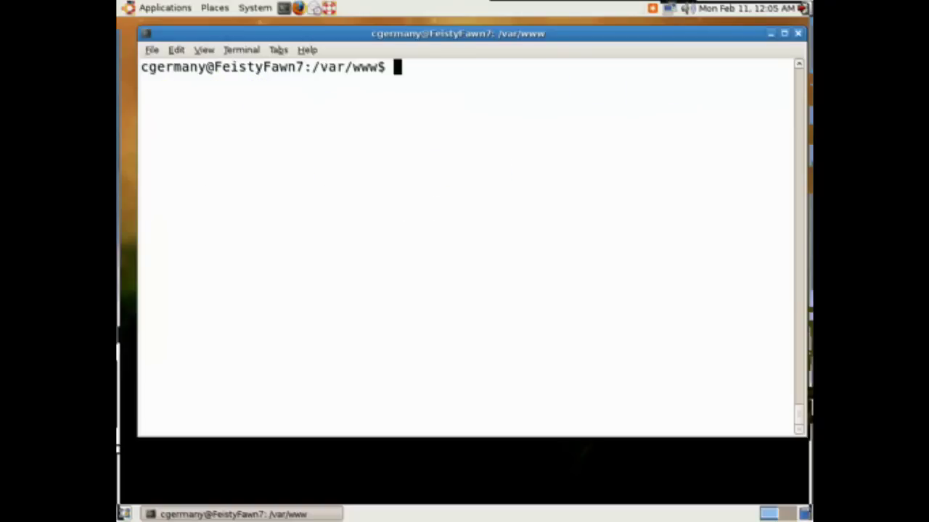
type("ls")
key("Return")
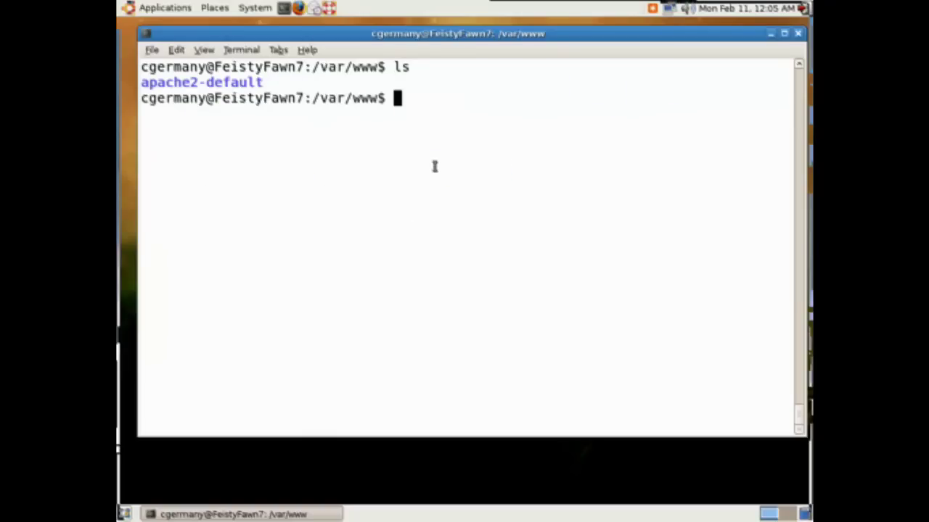
left_click_drag(265, 84, 149, 82)
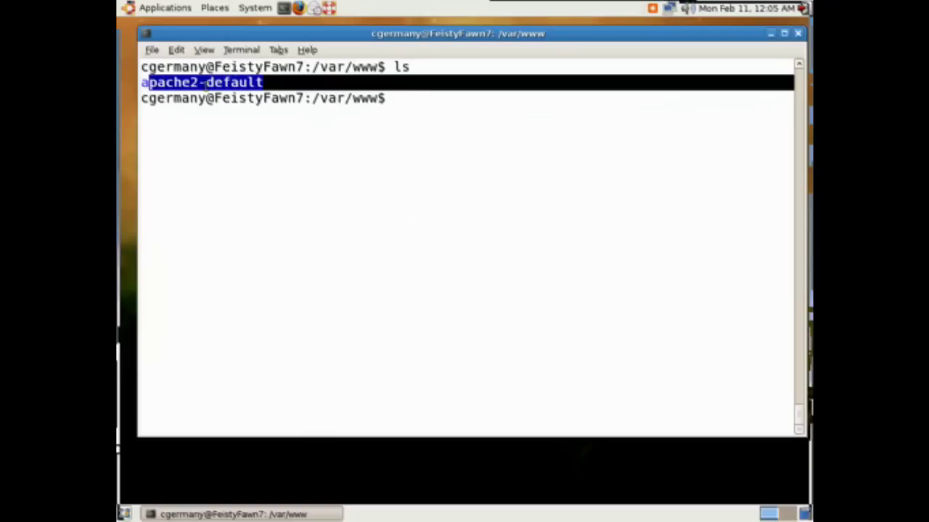
left_click(390, 100)
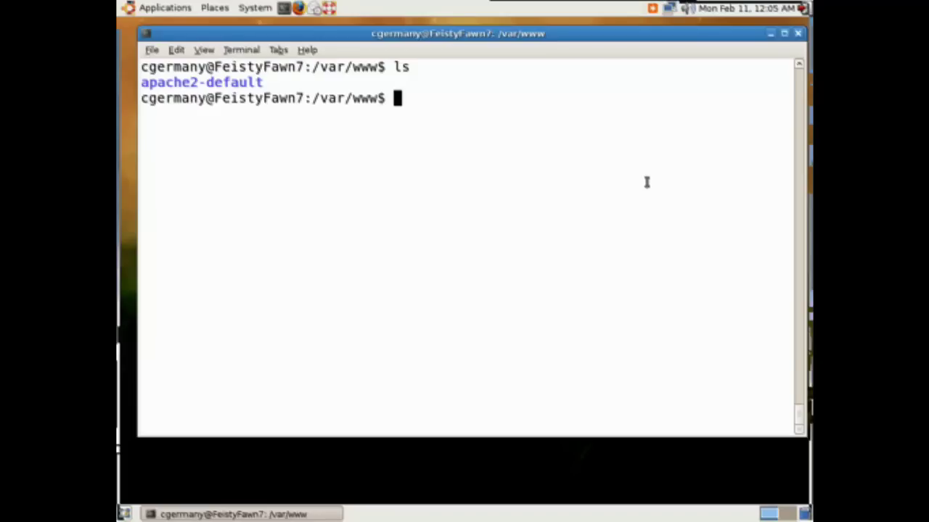
Create index.html in vim via sudo and enter the <HTML> and <HEAD> lines
type("sudo ")
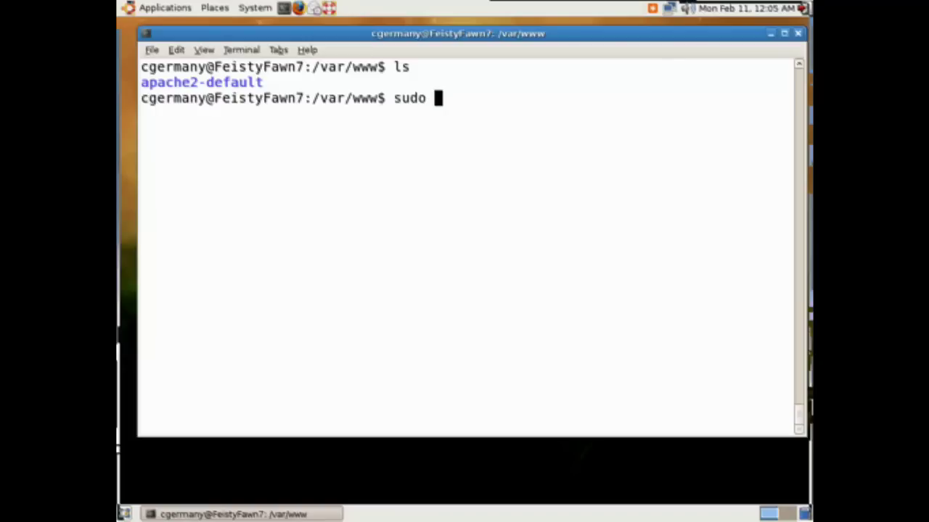
type("vim ")
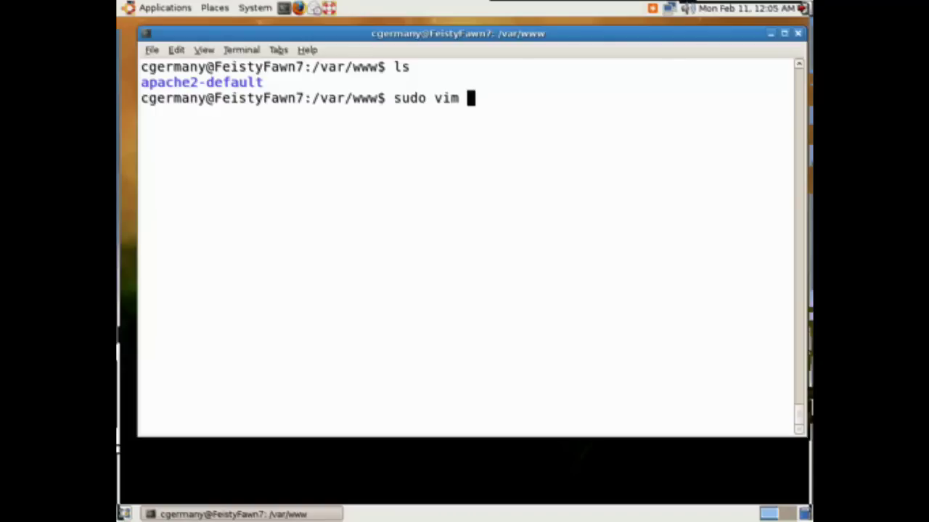
type("index.html")
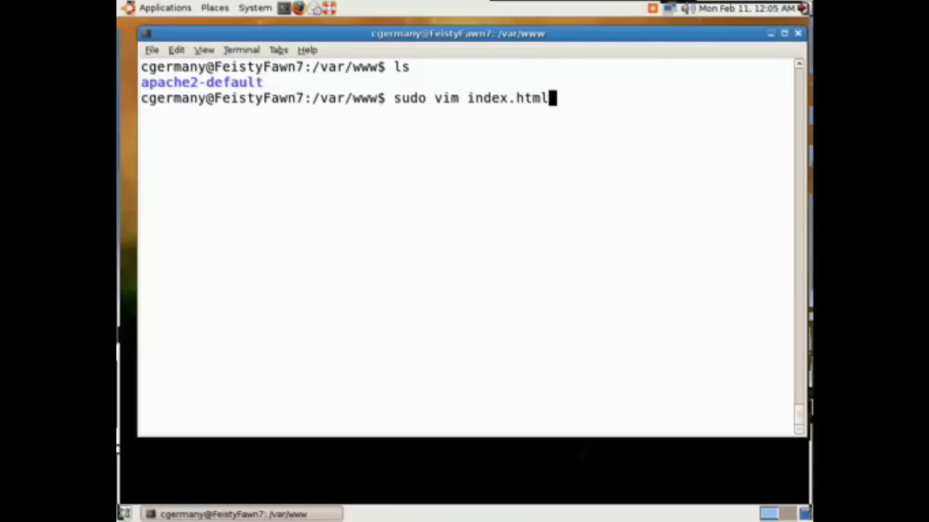
key("Return")
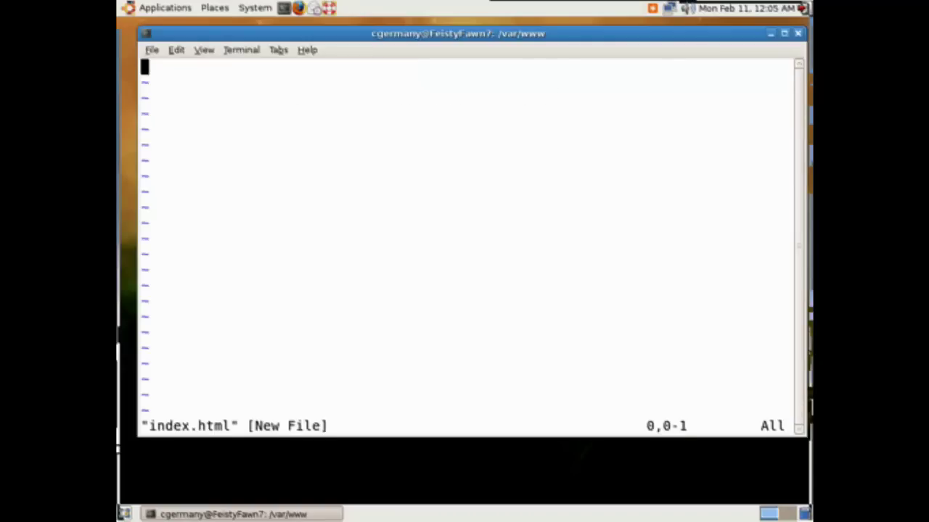
key("i")
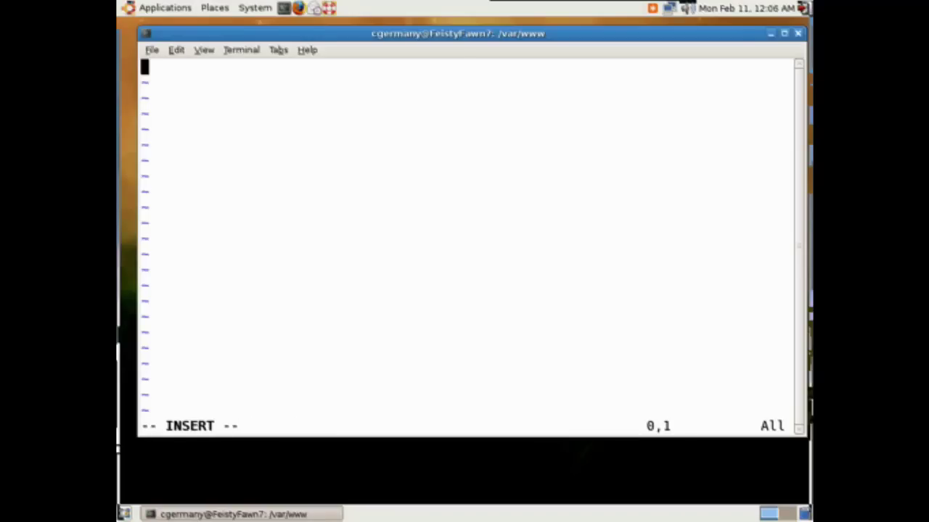
type("<HTML")
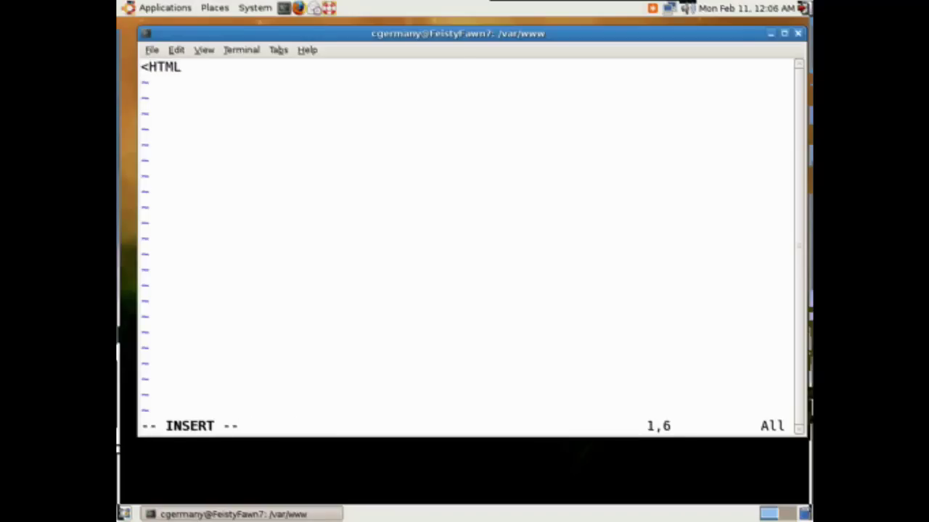
type(">")
key("Return")
type("<HEAD>")
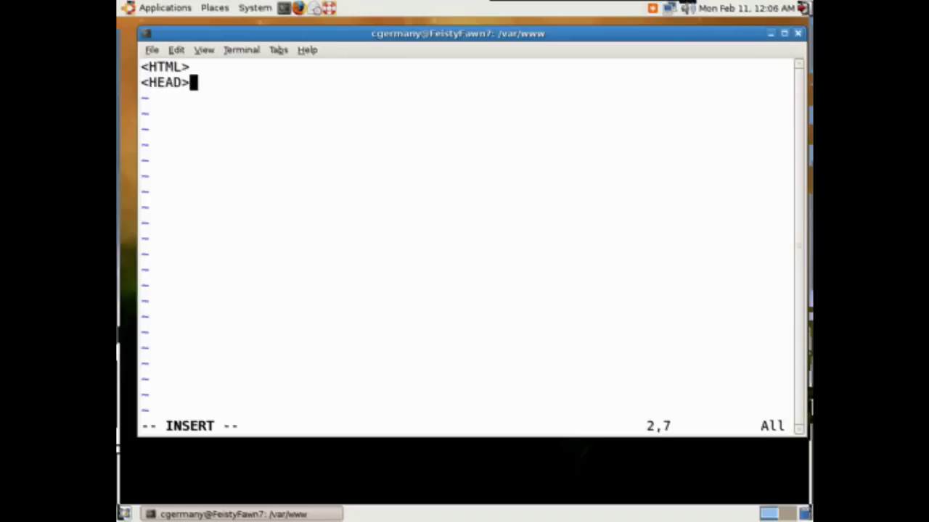
key("Return")
Add <TITLE>Test Page</TITLE> and </HEAD>, leaving a blank line below
type("<TUIT")
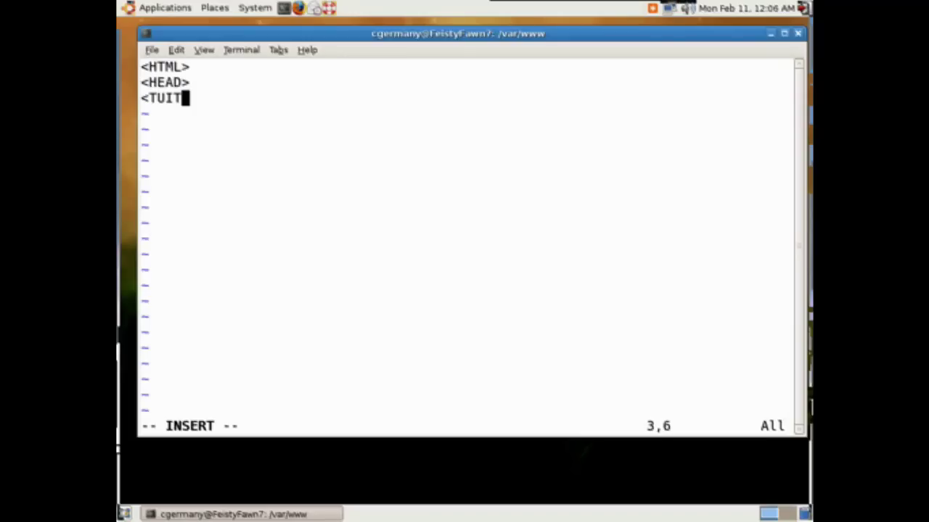
key("BackSpace")
key("BackSpace")
key("BackSpace")
type("ITLE>")
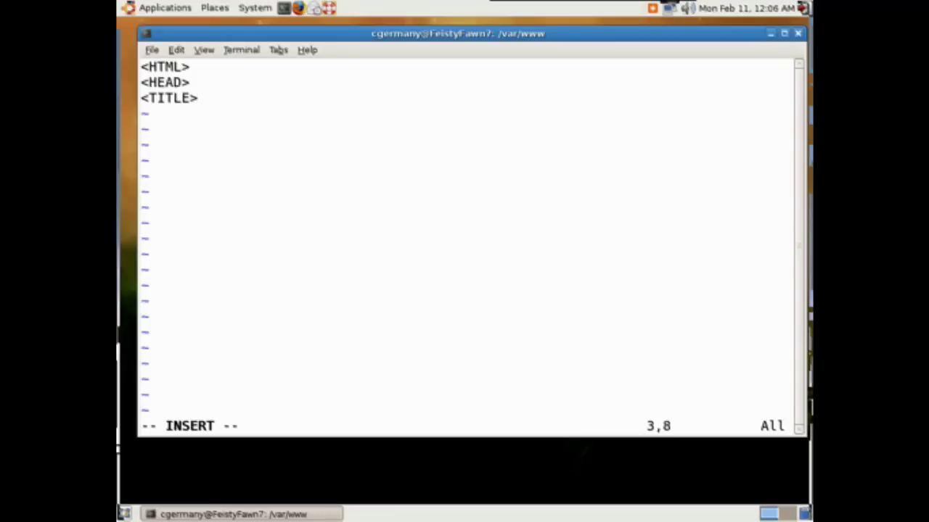
type("Test PAge")
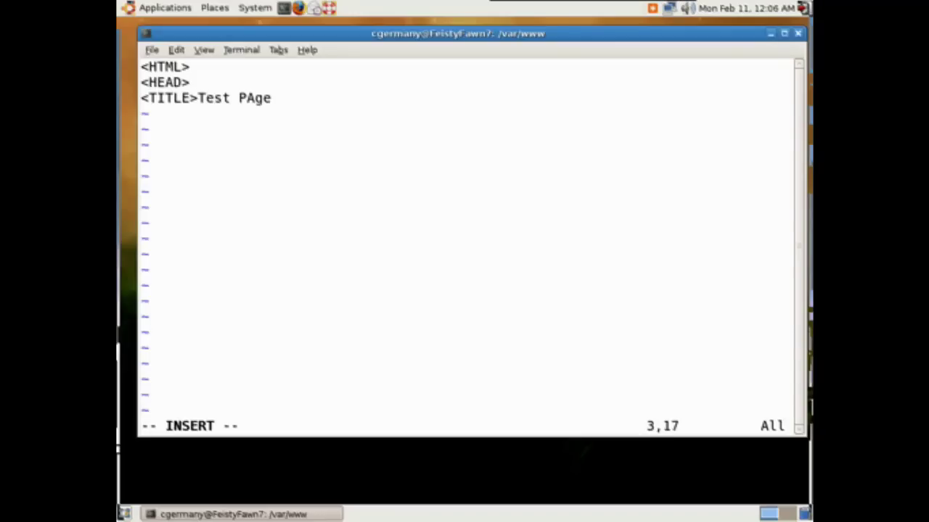
key("BackSpace")
key("BackSpace")
key("BackSpace")
type("age</TI")
type("TLE>")
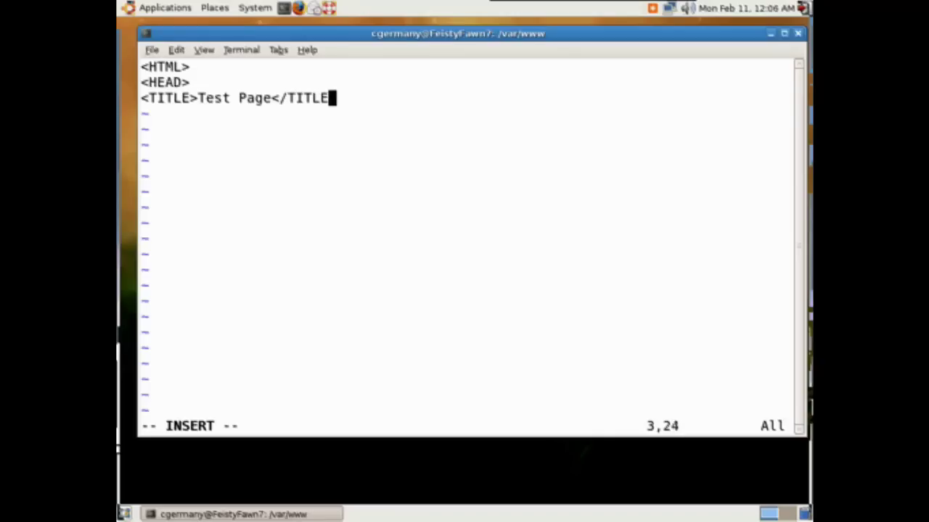
key("Return")
type("</HEAD>")
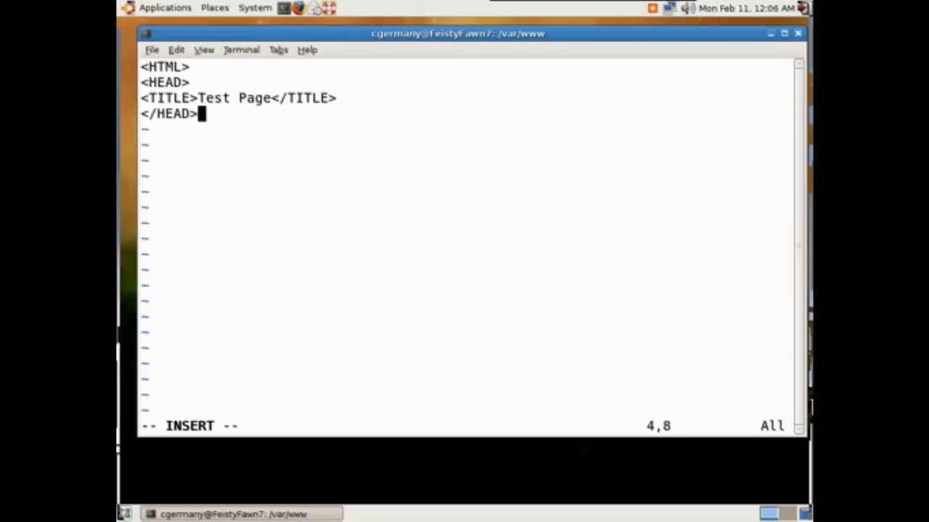
key("Return")
key("Return")
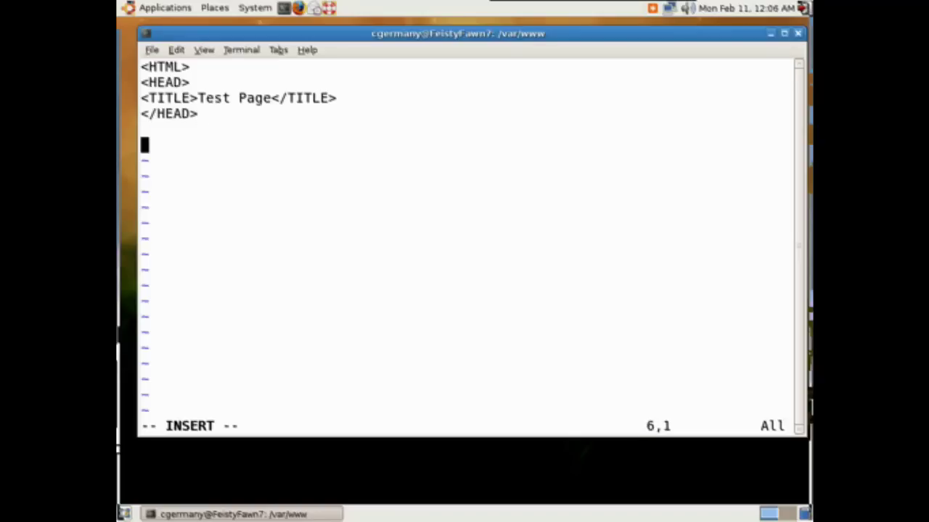
Add the <BODY text = ffffff bgcolor=000000> tag followed by closing </BODY> and </HTML> tags
type("<BODY ")
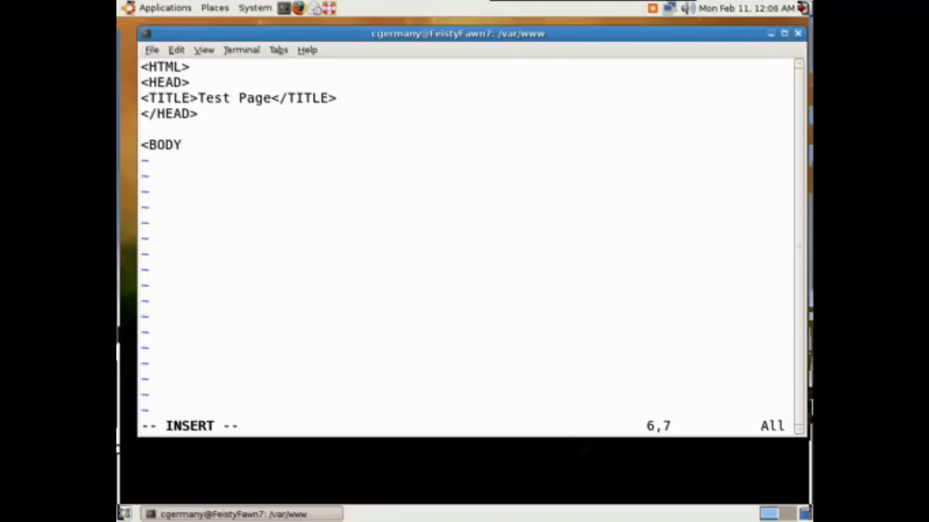
type("text = fff")
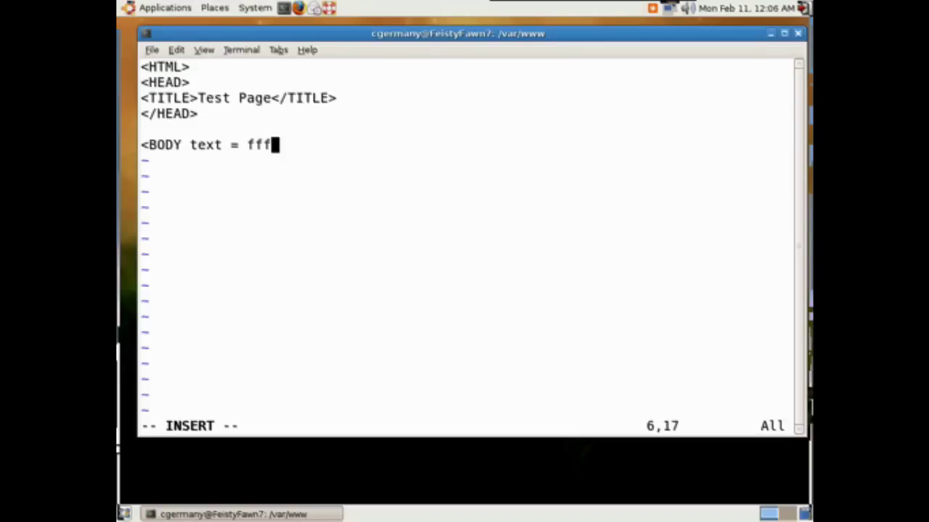
type("fff ")
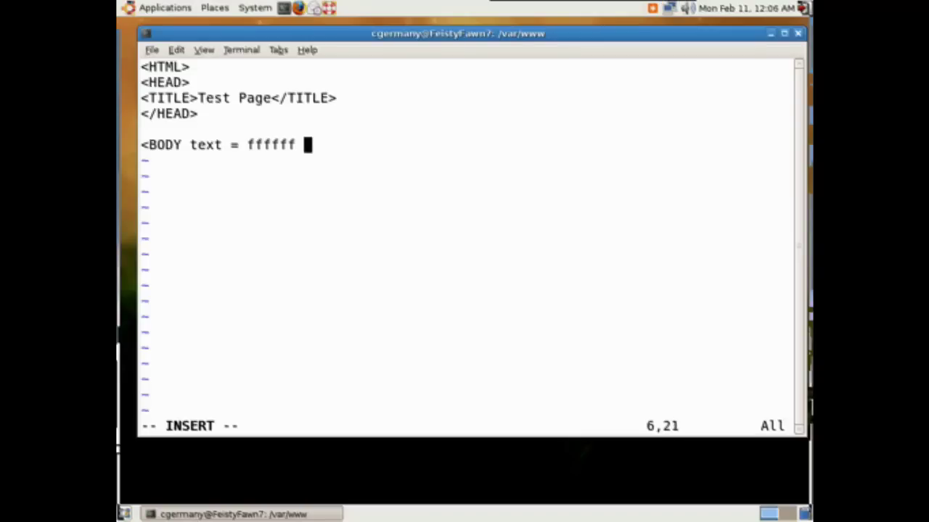
type("bg")
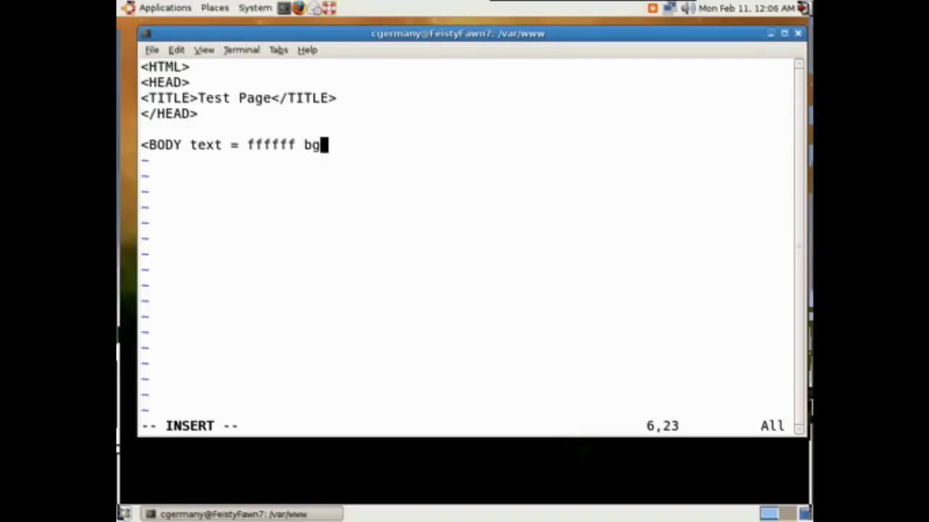
type("color=")
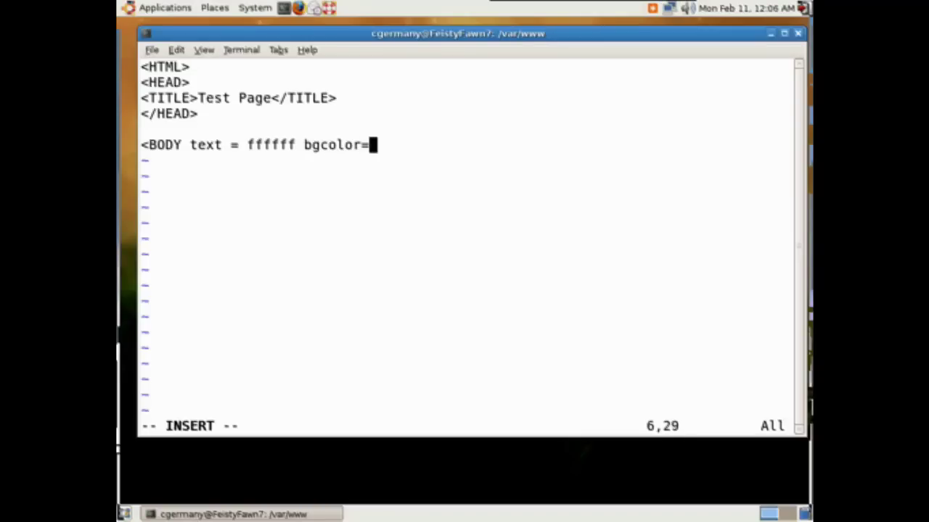
type("000000")
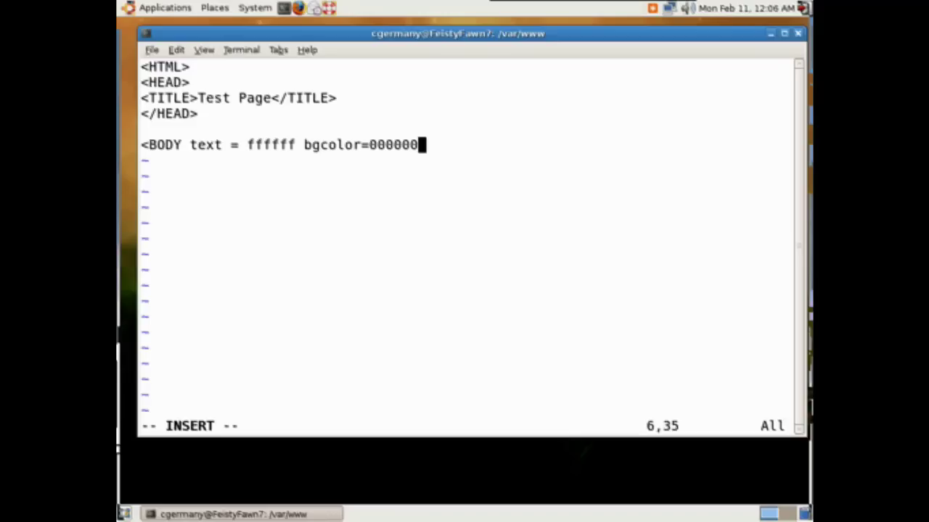
type(">")
key("Return")
key("Return")
key("Return")
key("Return")
key("Return")
key("Return")
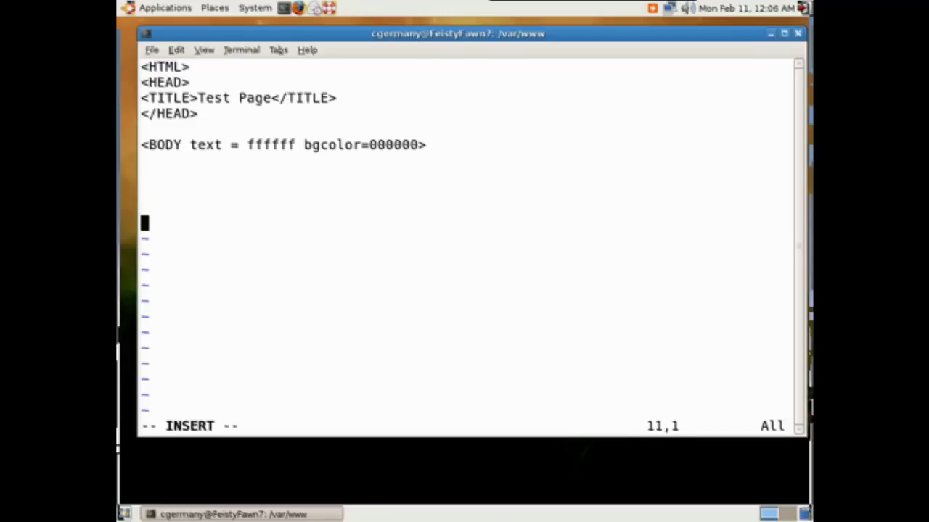
type("M")
key("BackSpace")
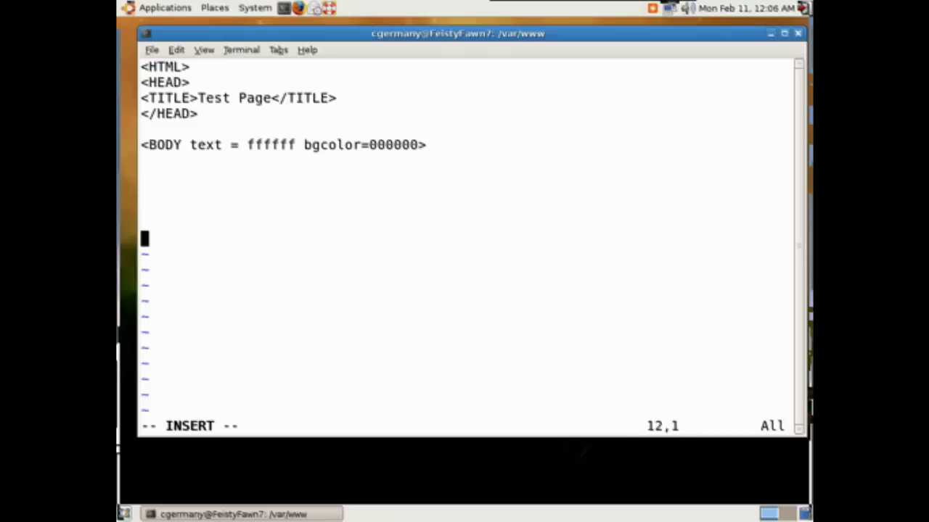
type("</BODY")
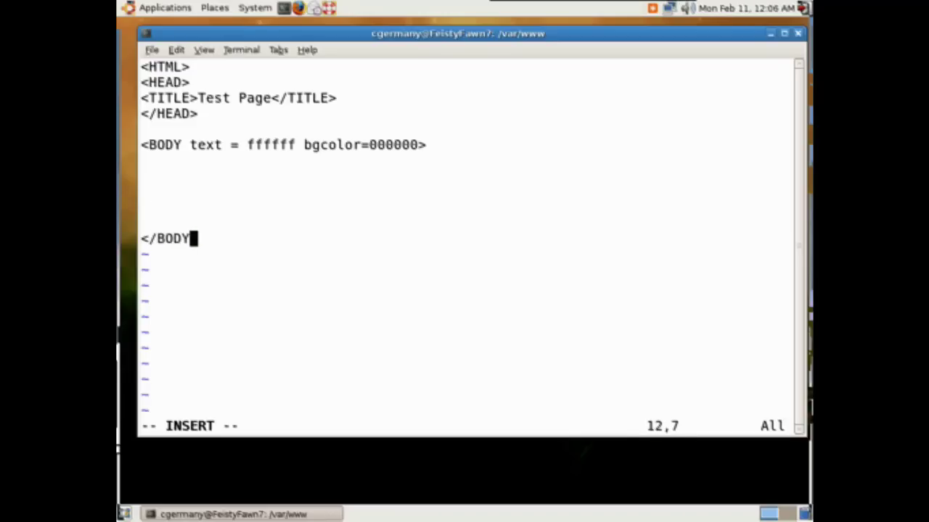
type(">")
key("Return")
type("</HTML>")
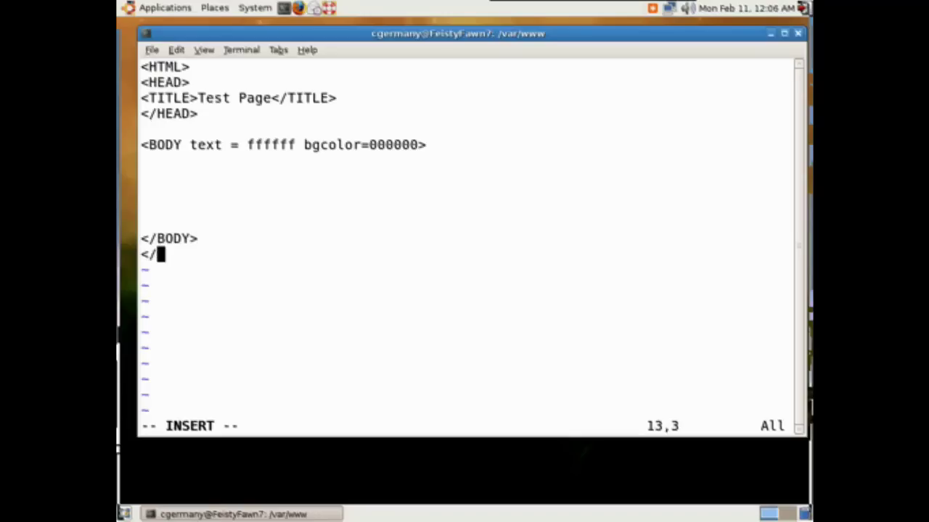
key("Up")
key("Up")
key("Up")
key("Up")
key("Up")
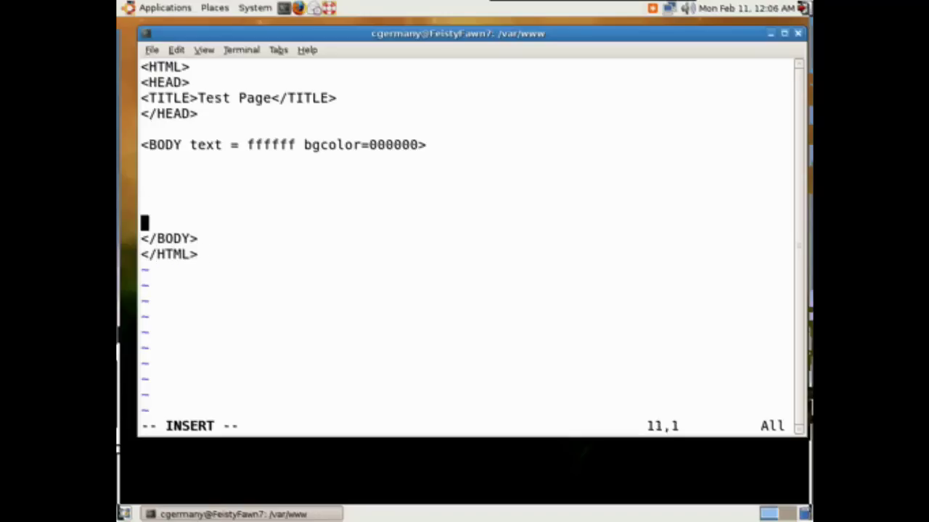
Add <CENTER> and </CENTER> tags with a <BR><BR><BR> line above them
type("<CENTER>")
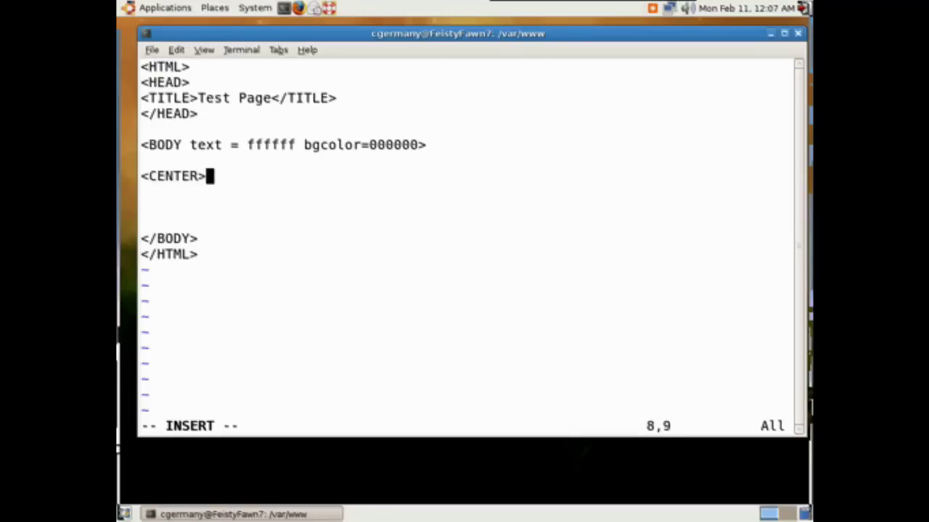
key("Return")
key("Return")
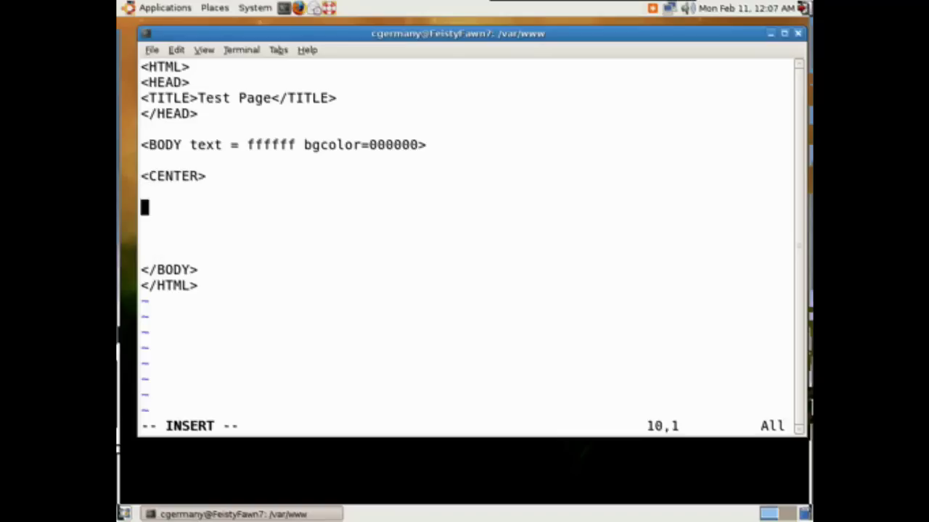
type("</CENTER>")
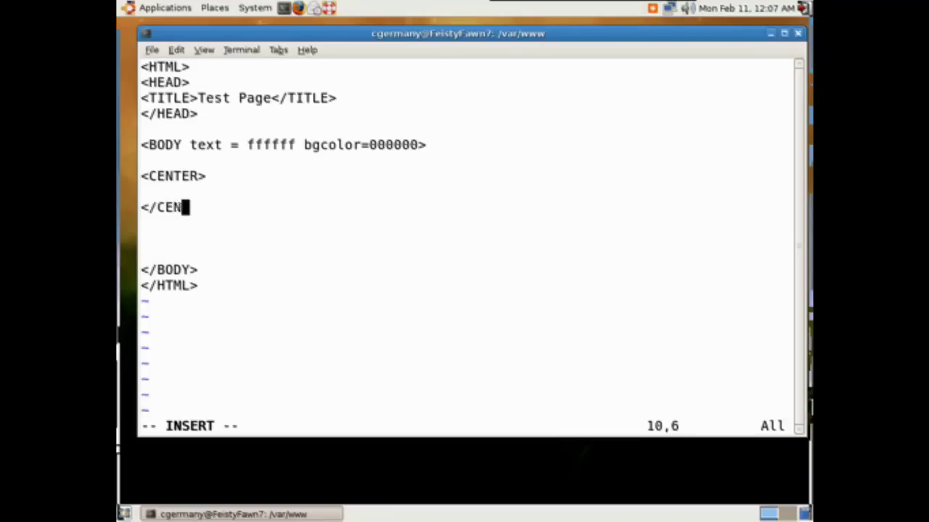
key("Up")
key("Up")
key("Down")
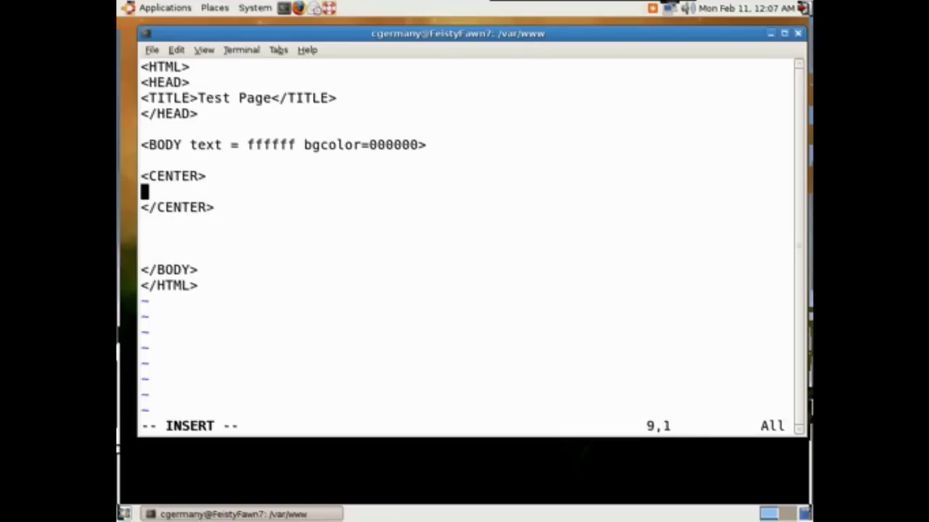
key("Up")
key("Up")
key("Return")
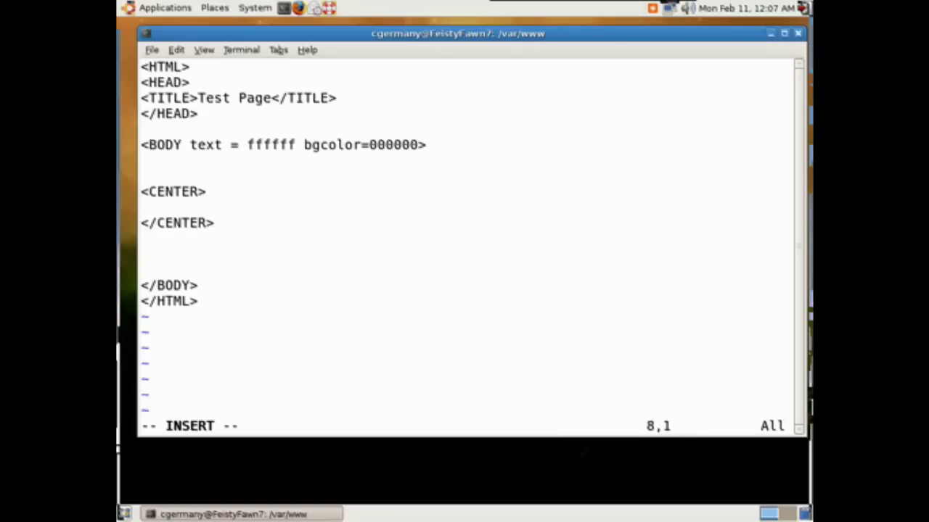
type("<BR><BR><BR")
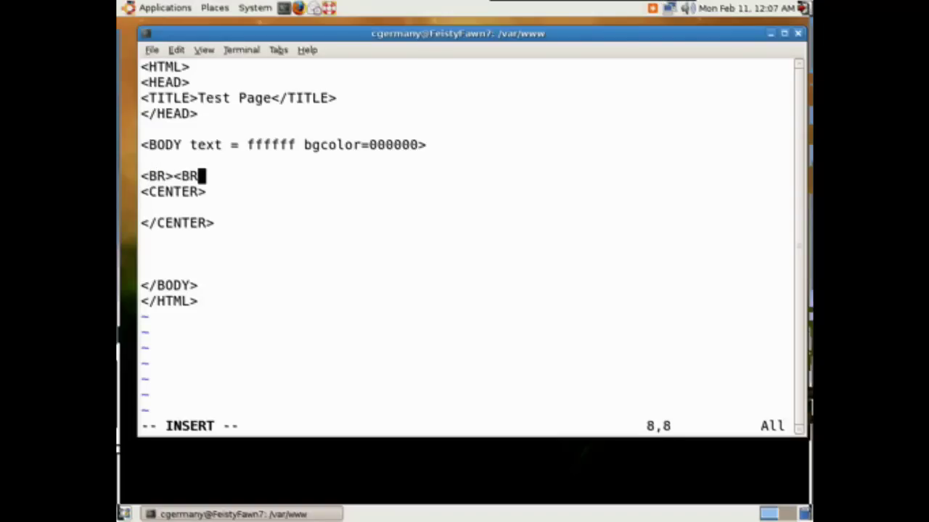
type(">")
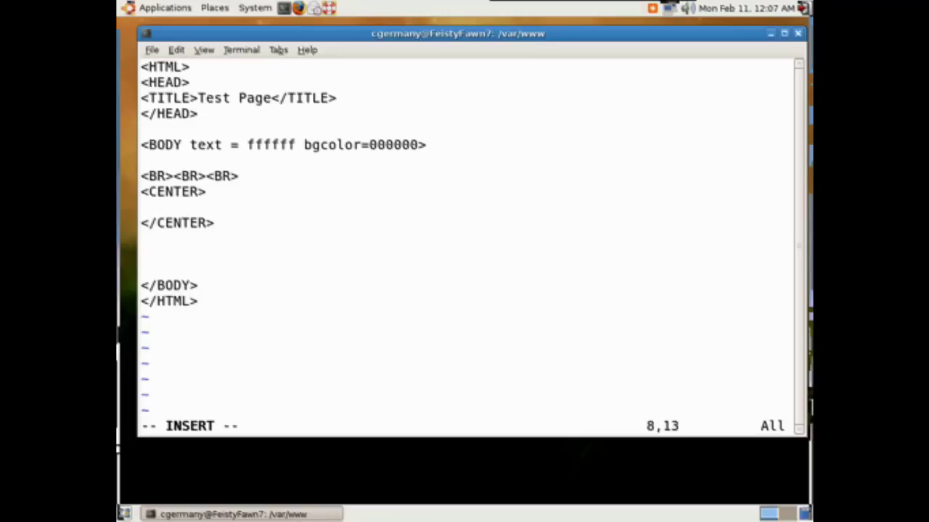
key("Return")
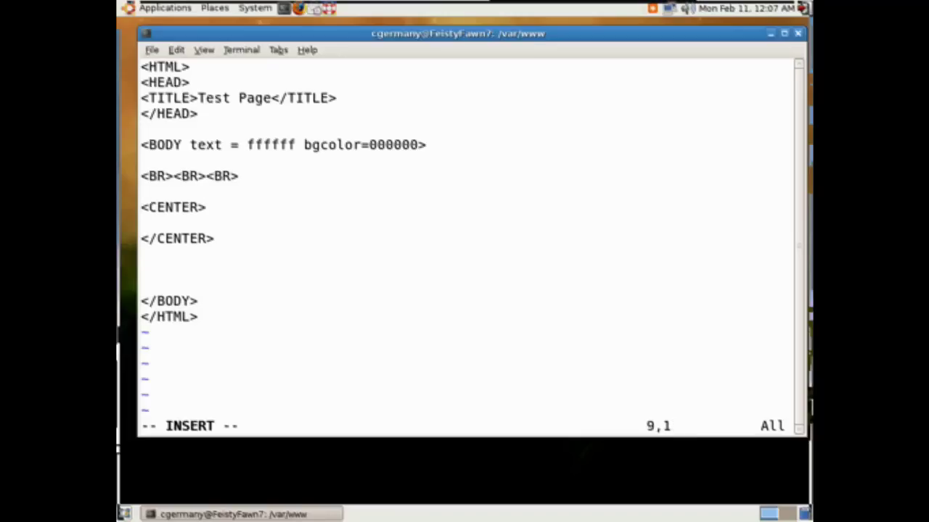
Insert the <font face="Arial" size="5"> tag with <CENTER> placed just above it
type("<font face=")
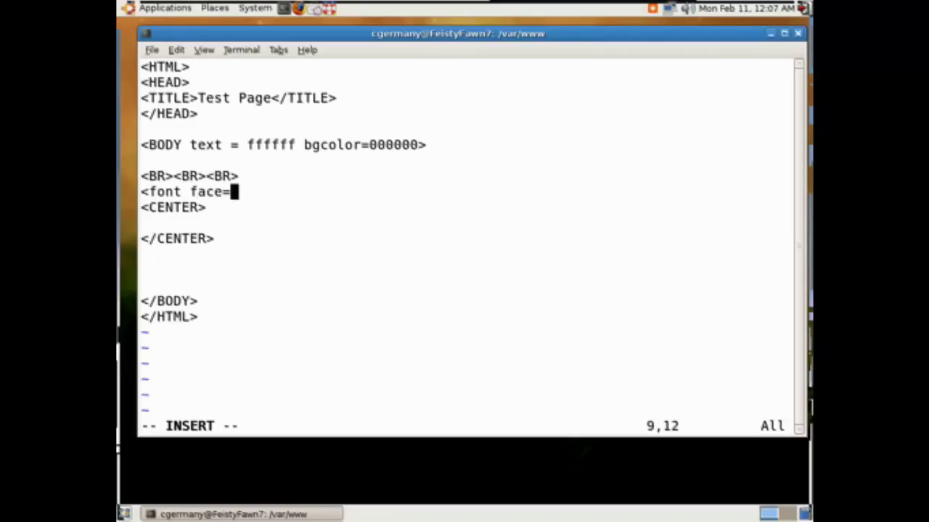
type("\"Arial")
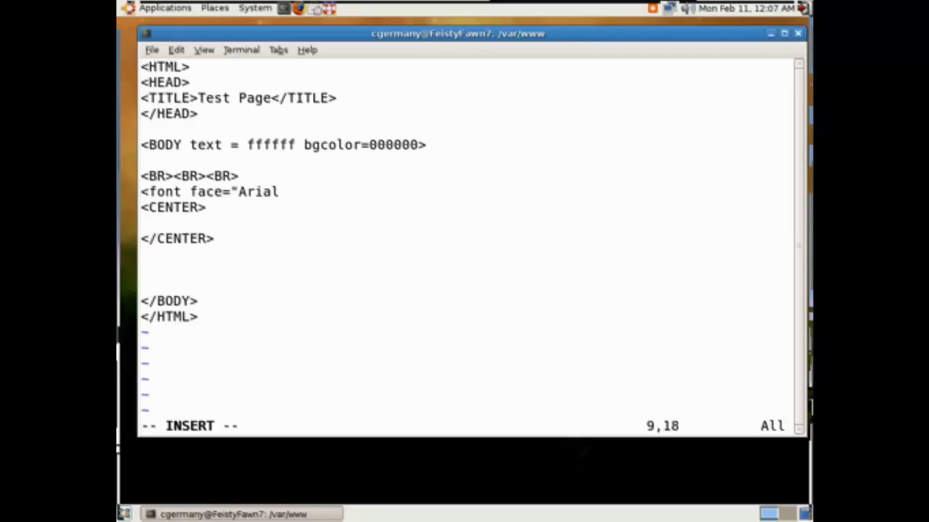
type("\" size=")
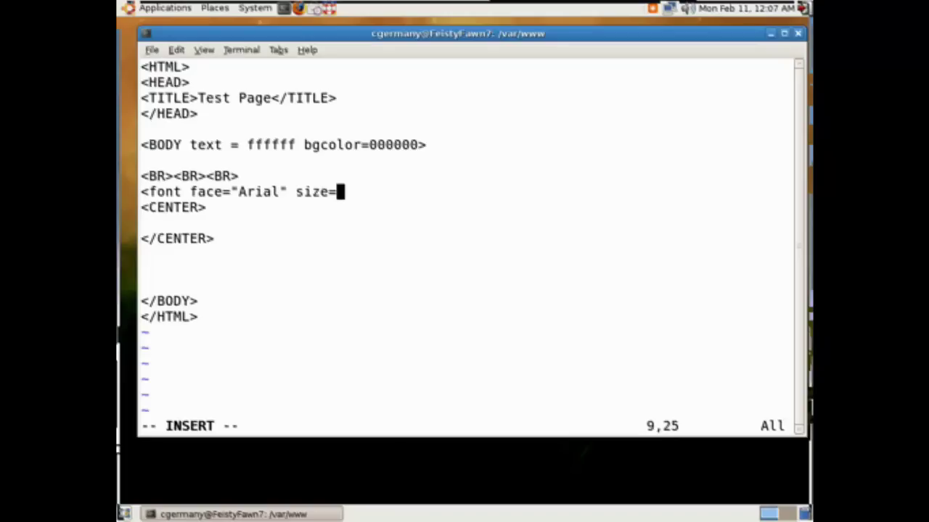
type("\"5\">")
left_click(209, 208)
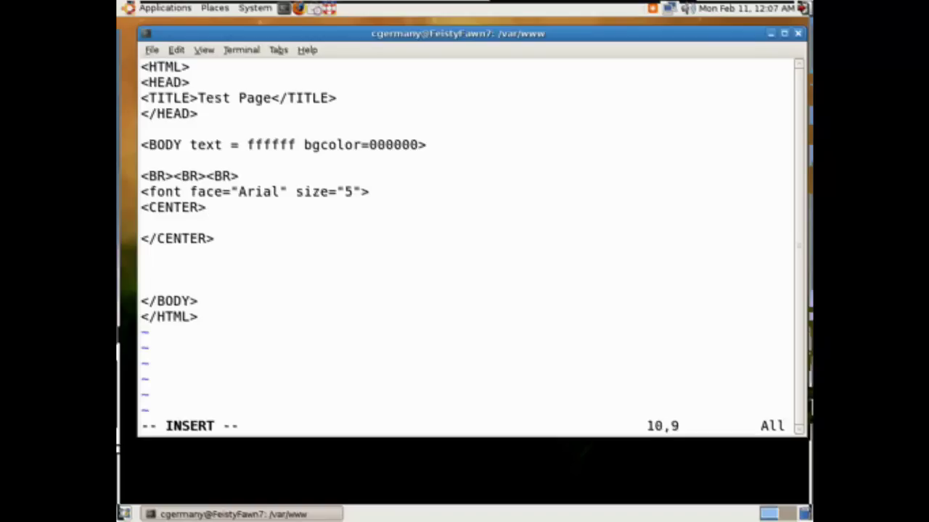
key("Up")
left_click(209, 208)
key("BackSpace")
key("BackSpace")
key("BackSpace")
key("BackSpace")
key("BackSpace")
key("BackSpace")
key("BackSpace")
key("BackSpace")
key("BackSpace")
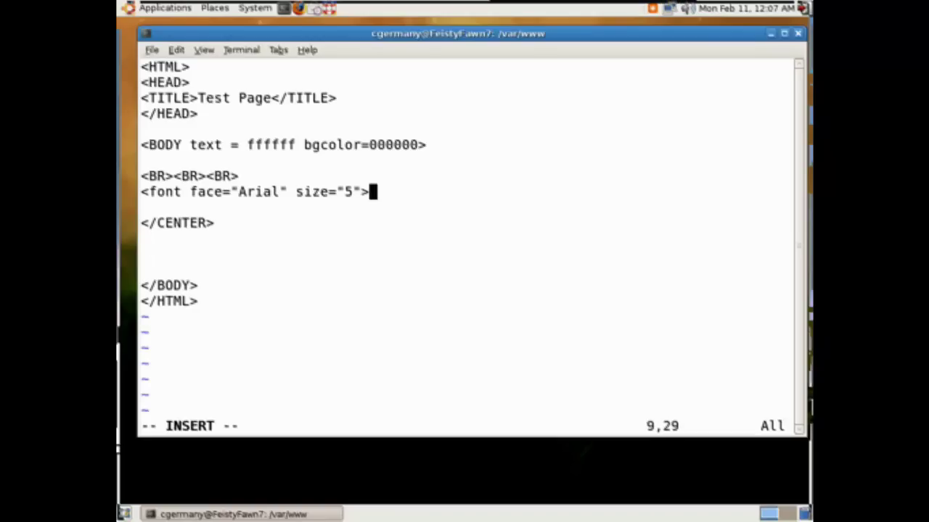
key("Up")
key("Return")
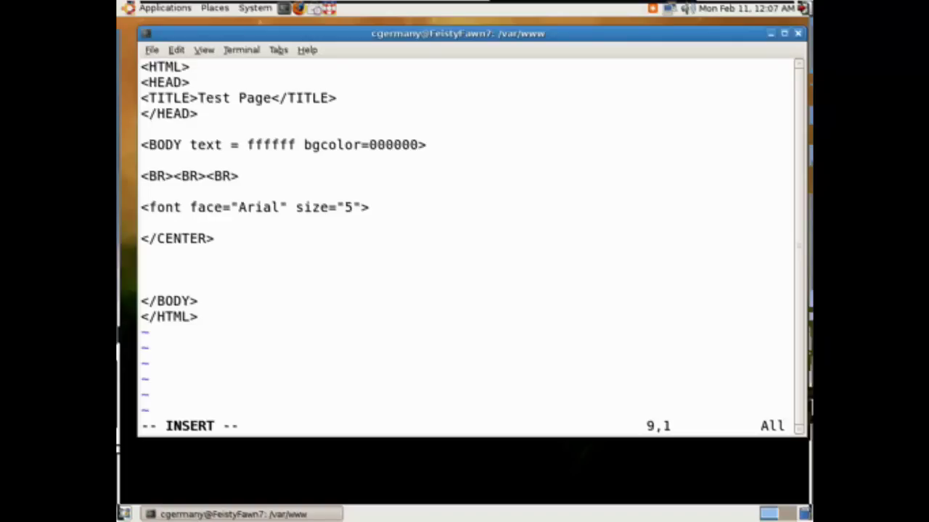
type("<CENTER>")
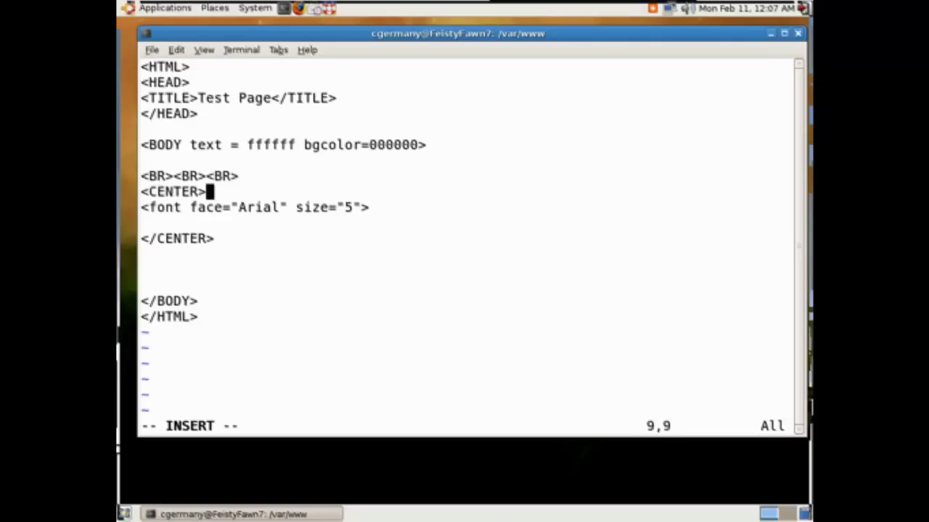
key("Down")
key("Down")
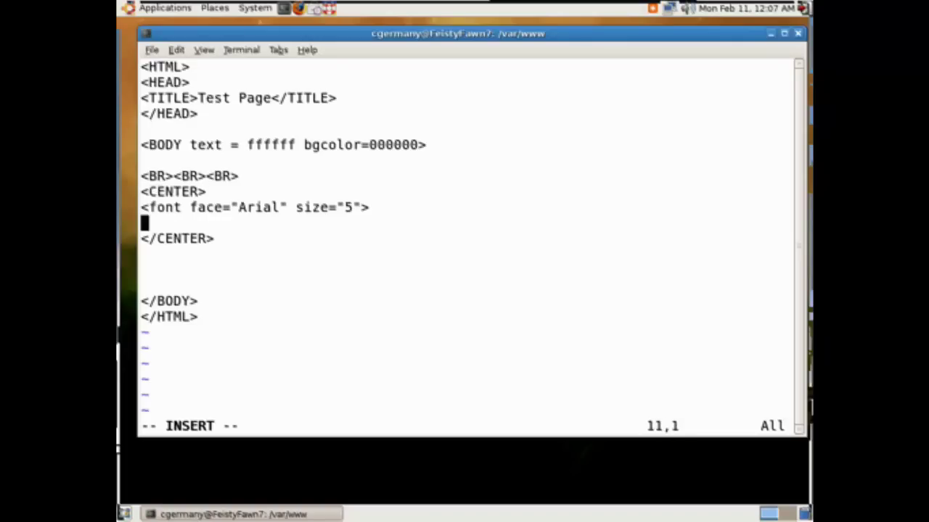
Add the closing </font> tag and the line 'Arrgh! Pirates we be!' inside it
type("</FONT>")
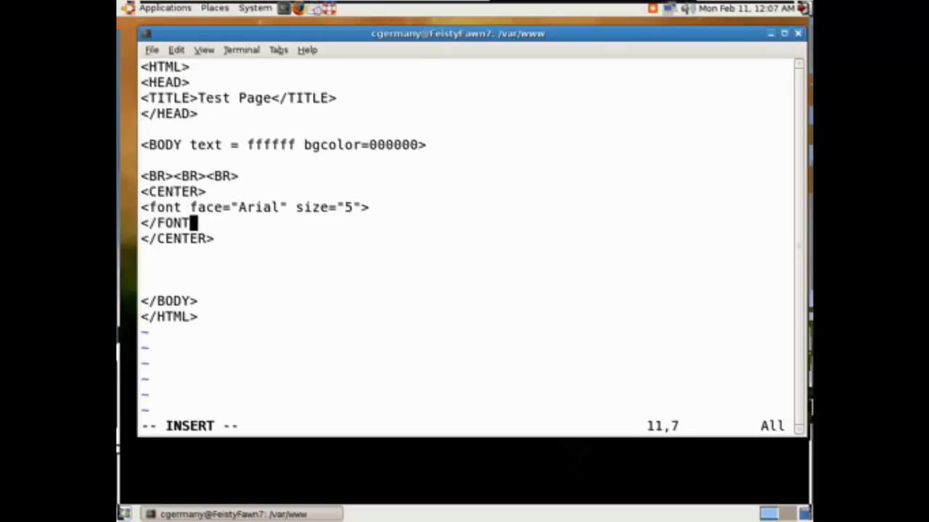
key("Left")
key("Left")
key("Right")
key("BackSpace")
key("BackSpace")
key("BackSpace")
key("BackSpace")
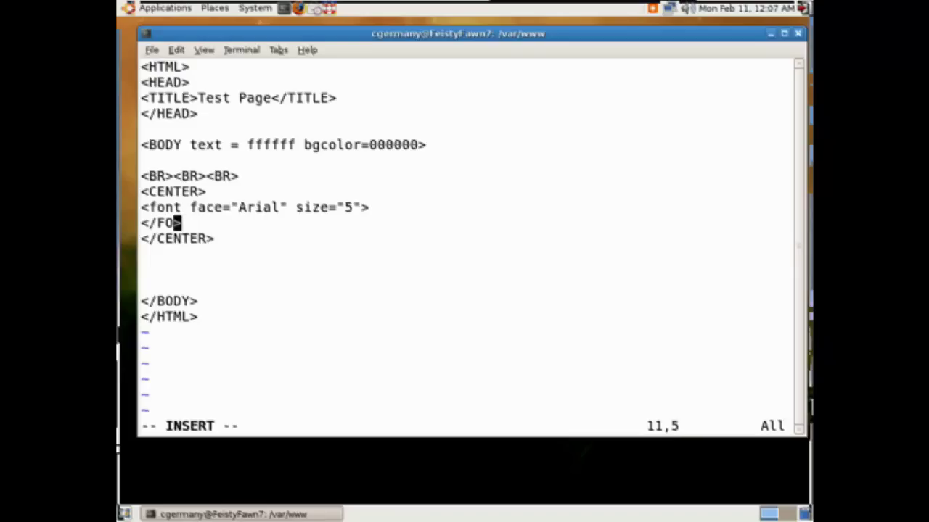
type("font")
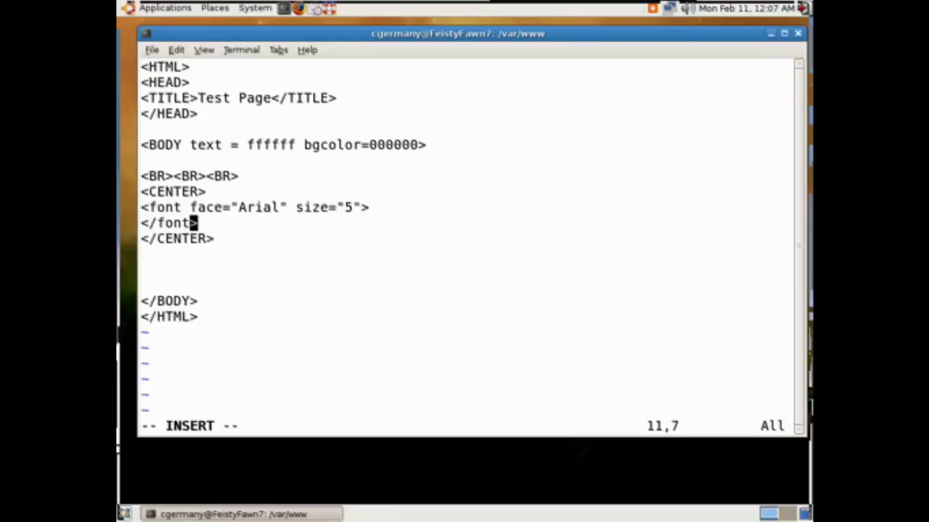
key("Left")
key("Left")
key("Left")
key("Left")
key("Left")
key("Left")
key("Right")
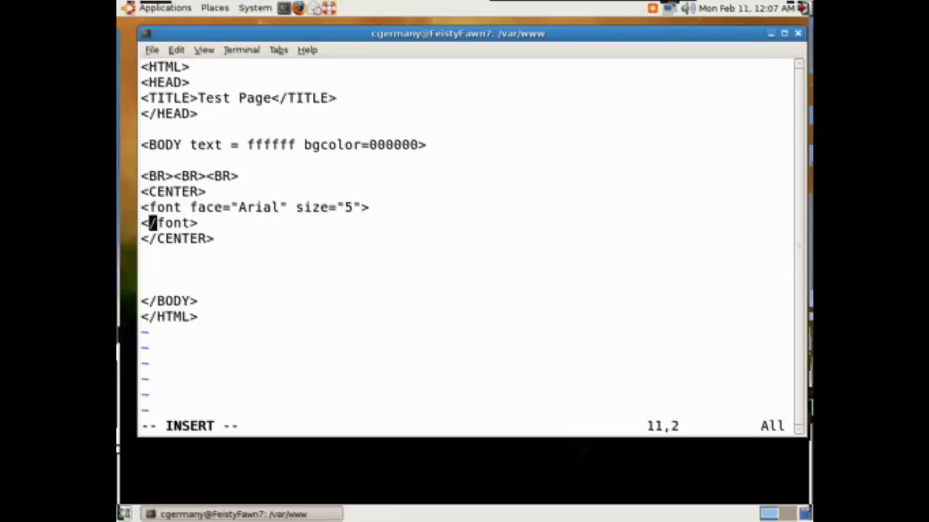
key("Left")
key("Return")
key("Up")
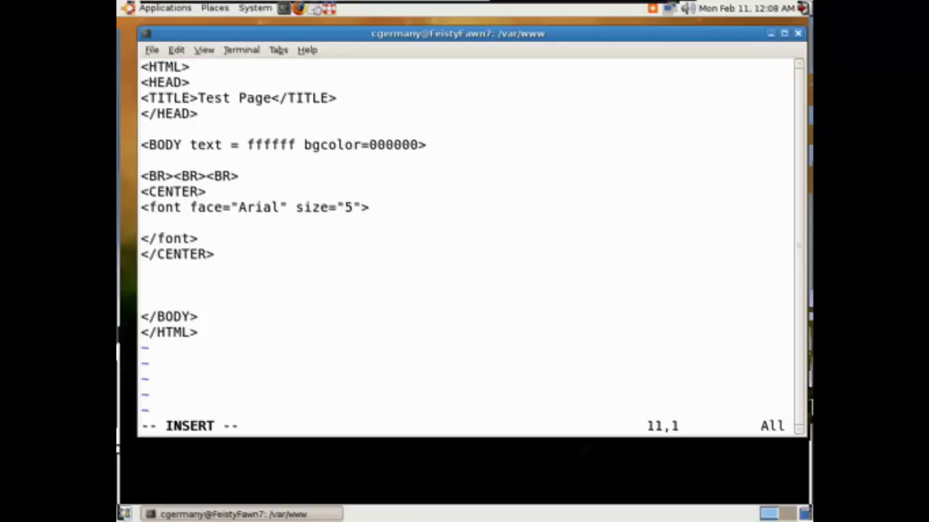
type("Arrgh! ")
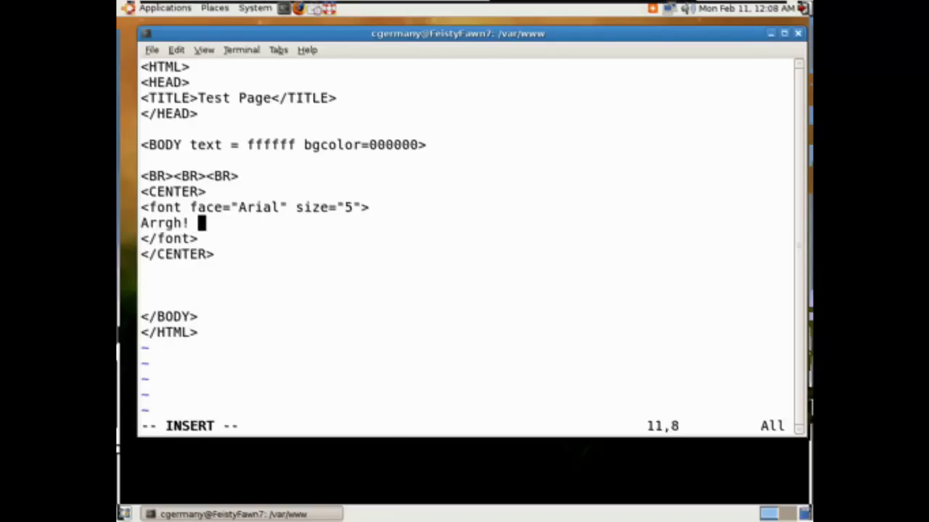
type("Pirates we ")
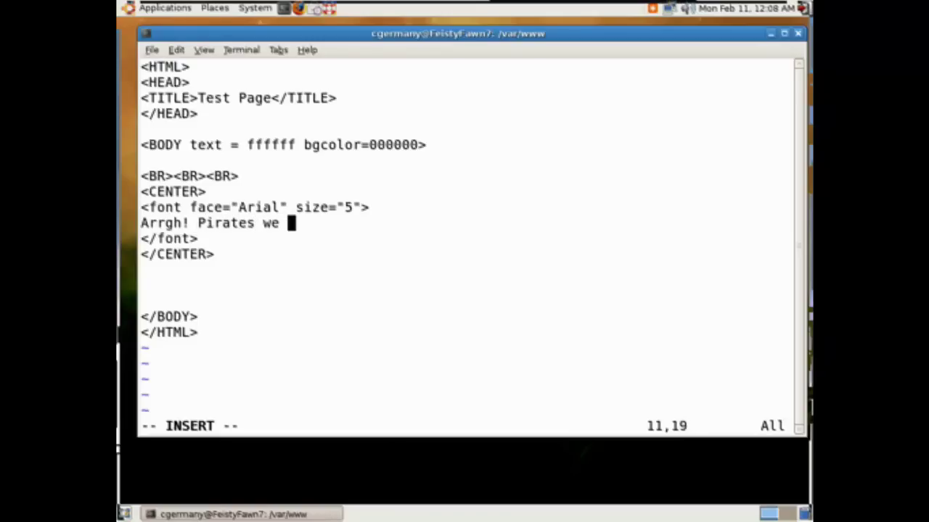
type("be!")
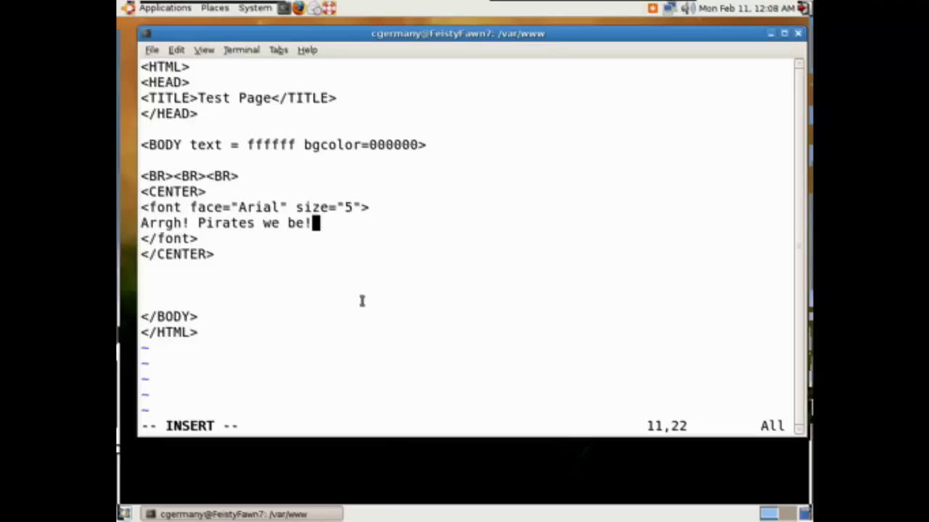
key("Escape")
Save and exit vim with :x, then list /var/www in detail with ls -l
type(":x")
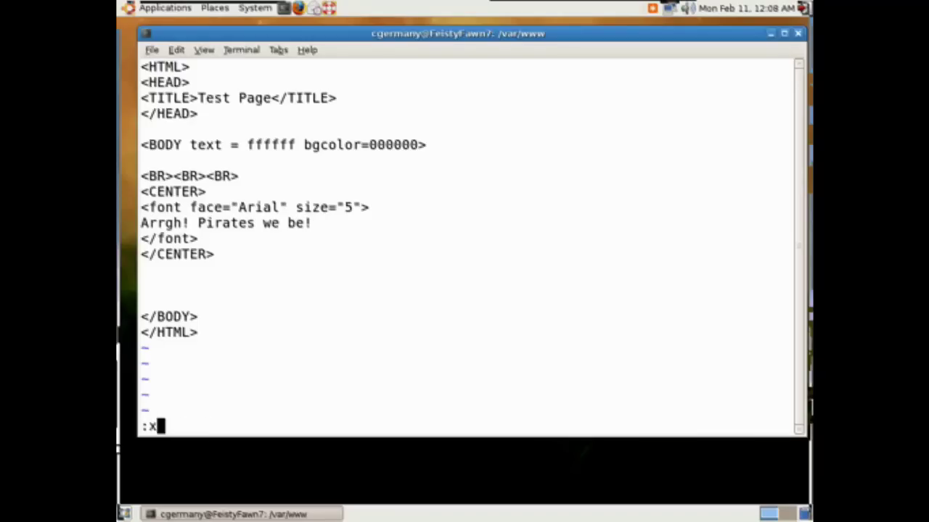
key("Return")
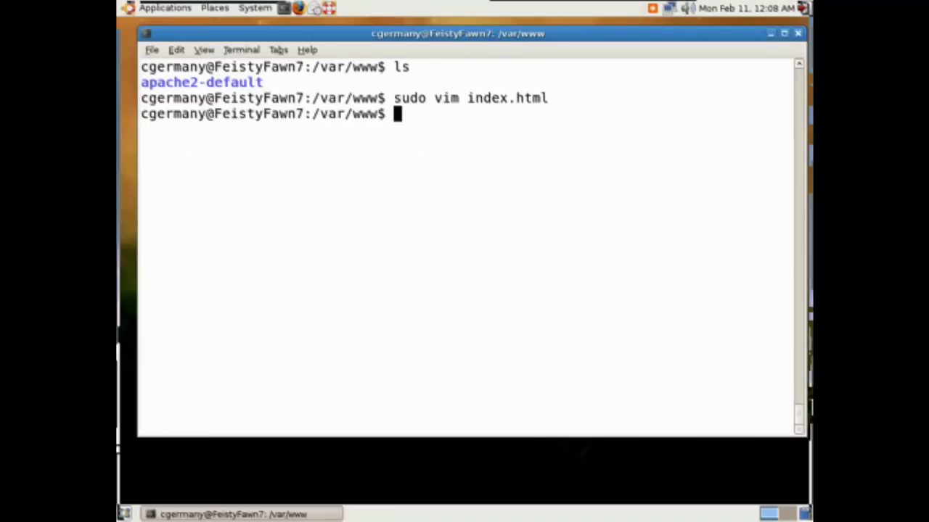
type("ls -l")
key("Return")
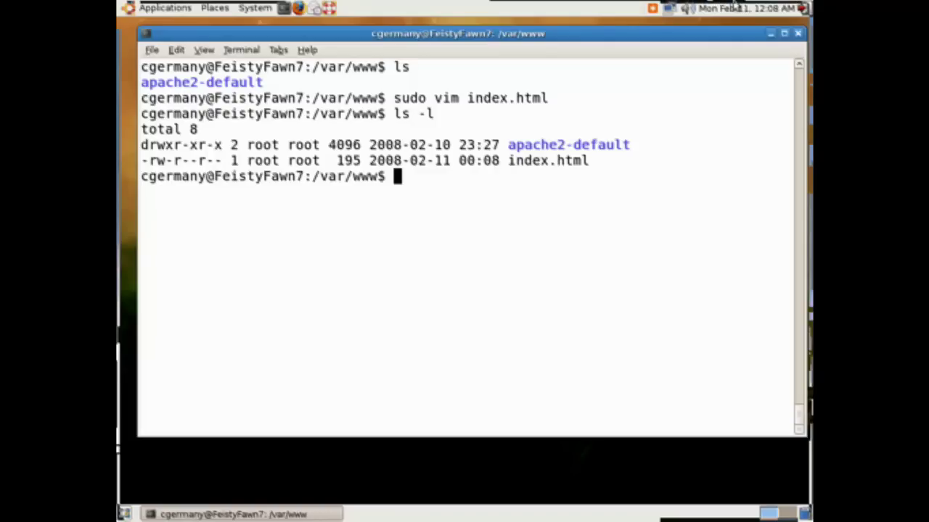
left_click(771, 34)
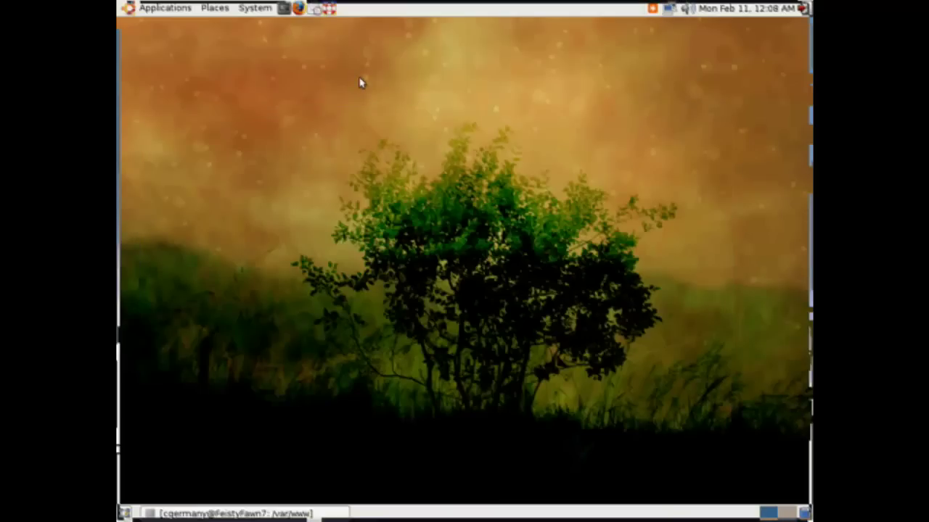
left_click(304, 9)
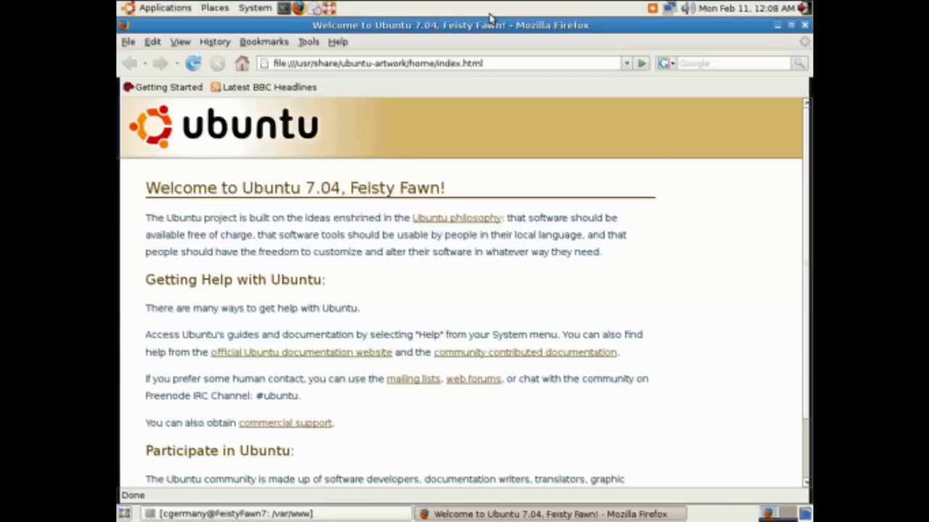
left_click_drag(473, 63, 297, 55)
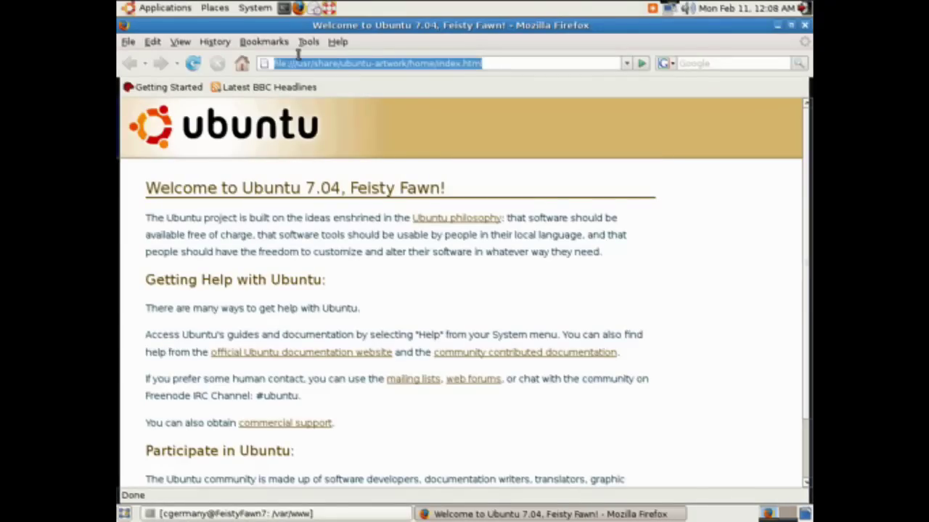
type("ht")
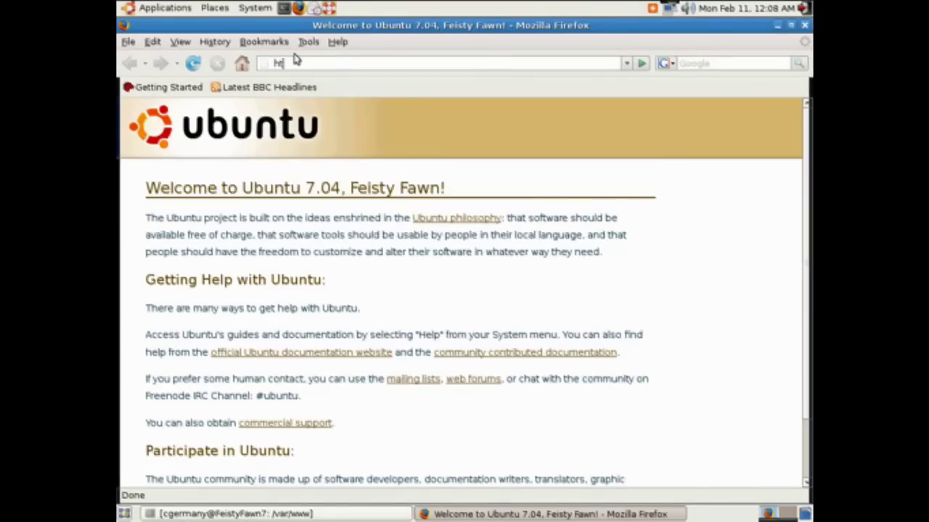
type("tp://")
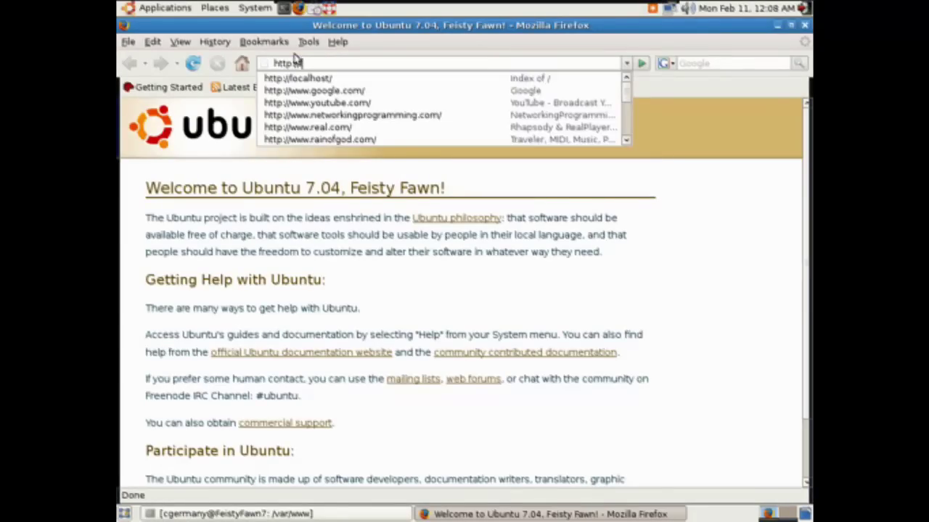
type("localhost")
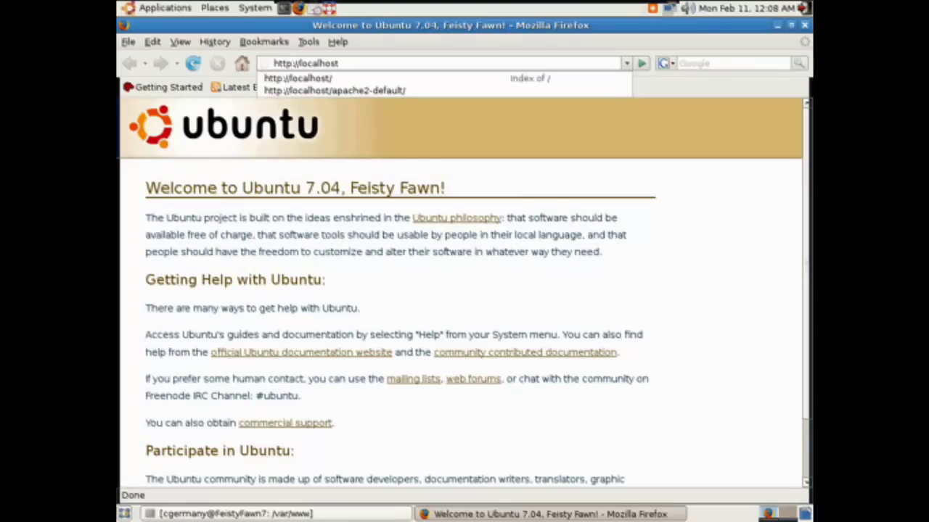
key("Return")
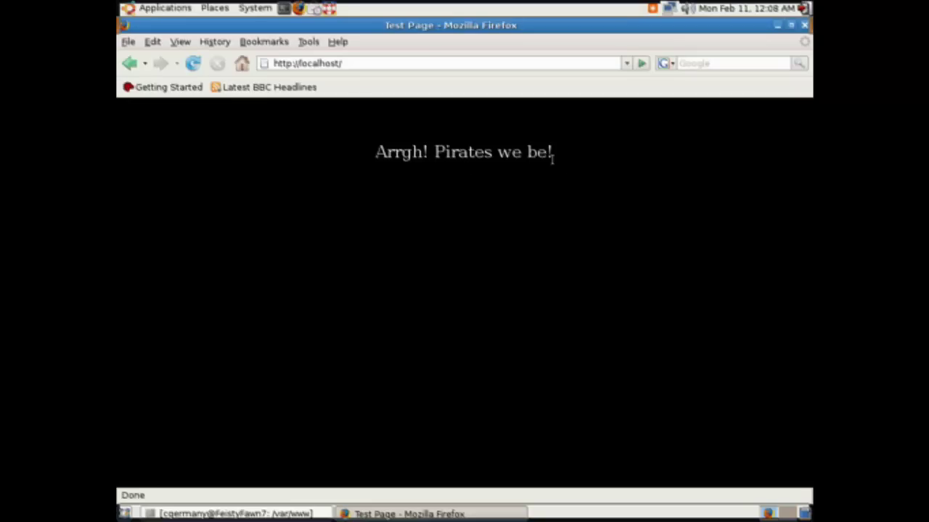
Close the web browser and the extra terminal, returning to the /var/www terminal
left_click(804, 26)
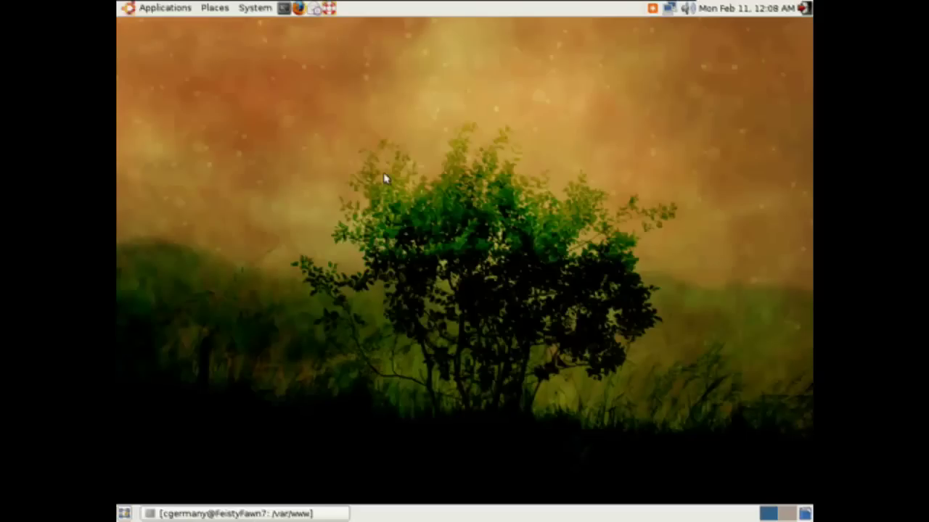
left_click(285, 9)
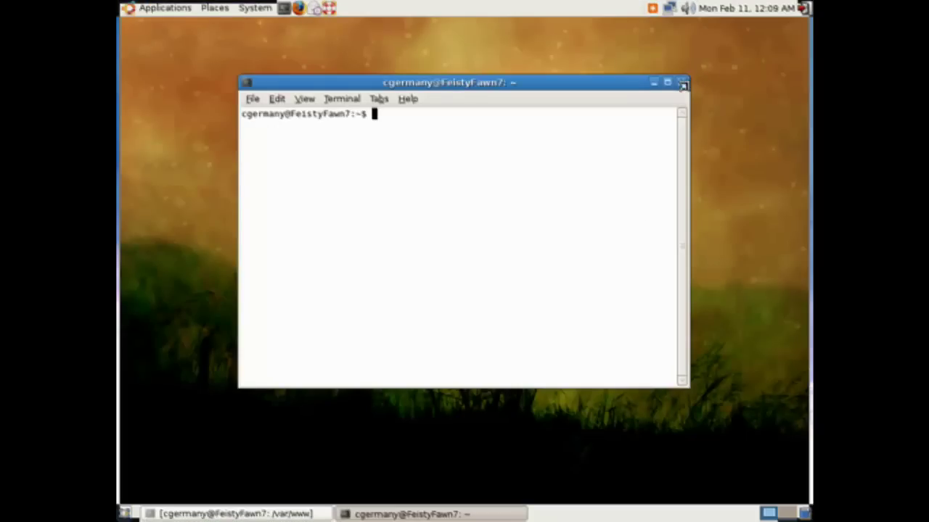
left_click(680, 82)
left_click(292, 514)
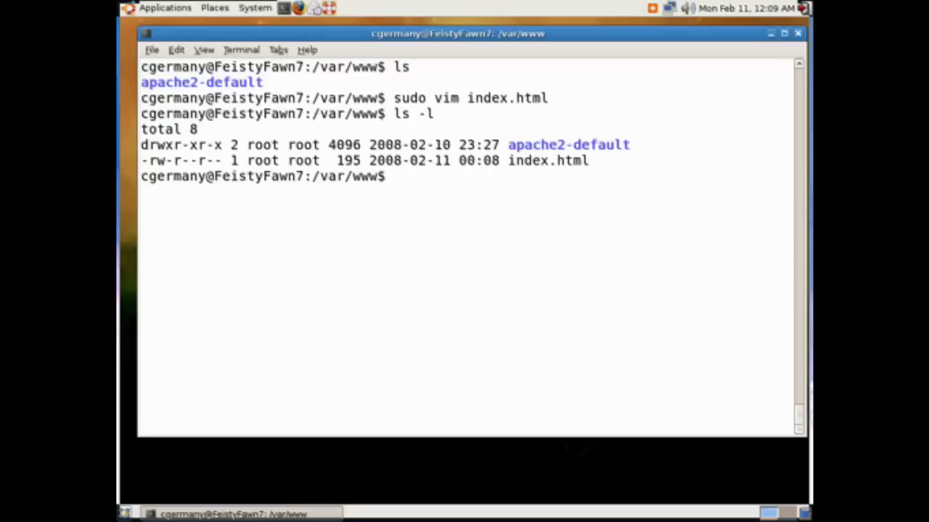
Climb from /var/www up to / with two 'cd ..' commands, then enter /etc
type("cd ..")
key("Return")
type("..")
key("Return")
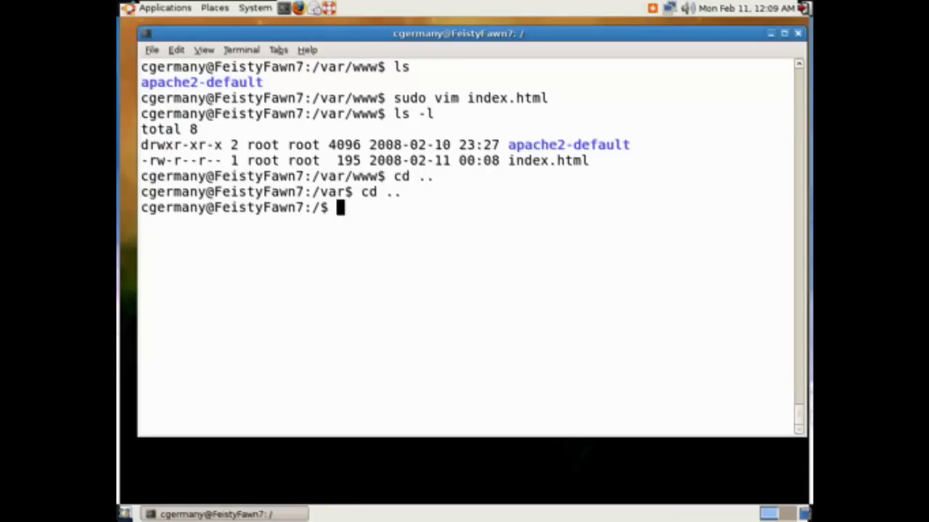
type("cd et")
type("c")
key("Return")
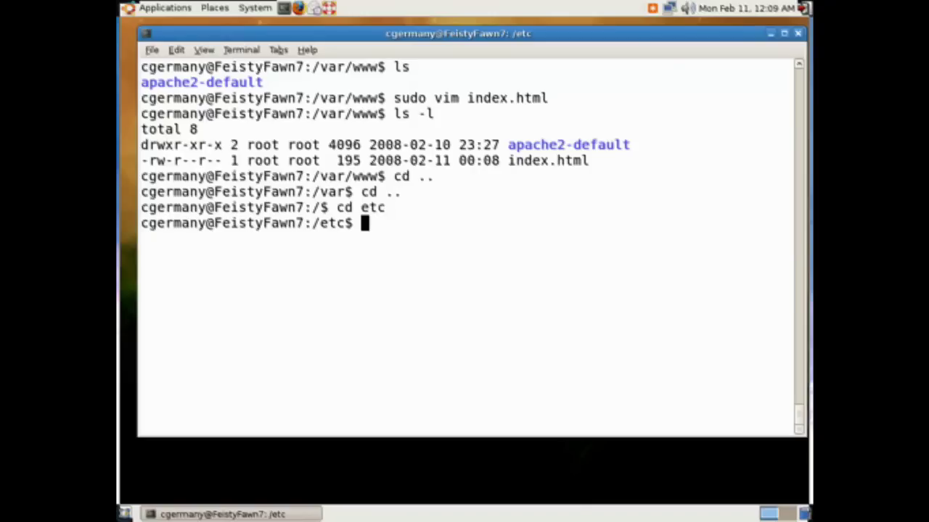
Enter /etc/samba, list dhcp.conf, gdbcommands and smb.conf, then open smb.conf via 'sudo vim'
type("cd samba")
key("Return")
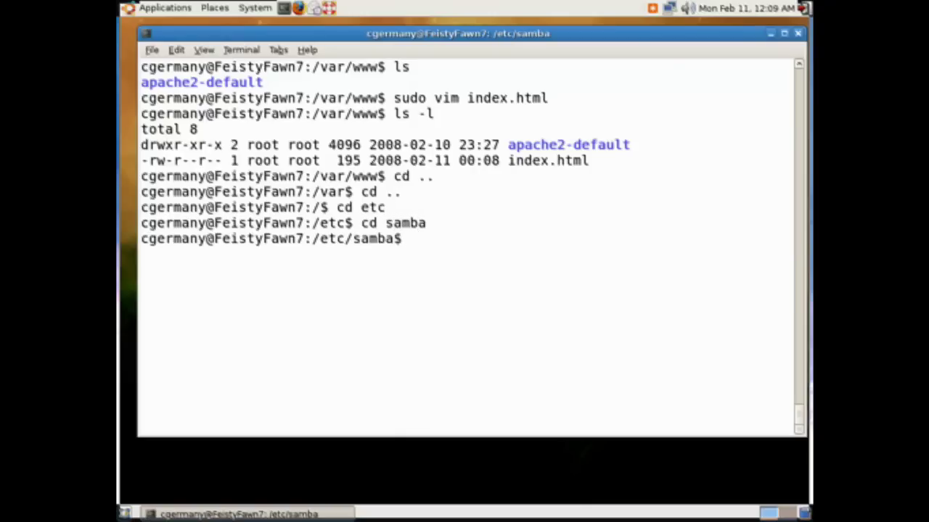
type("ls")
key("Return")
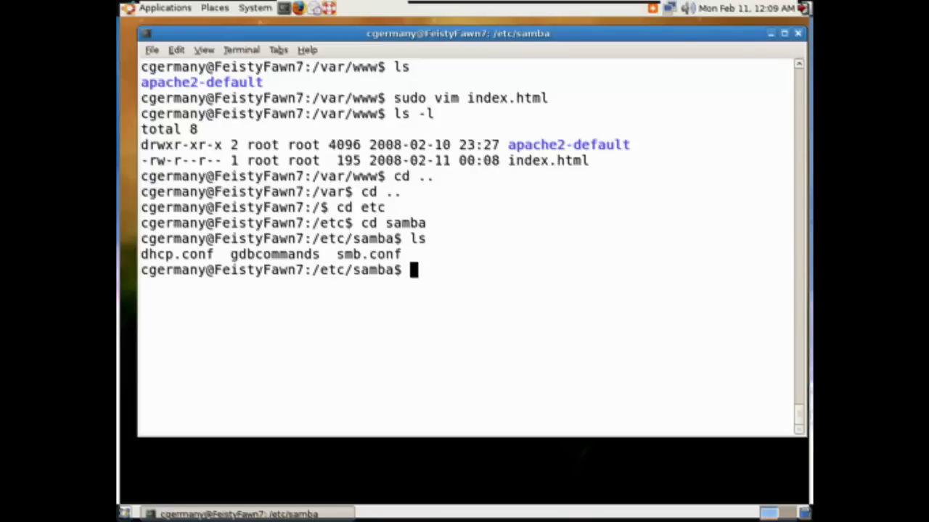
type("sudo v")
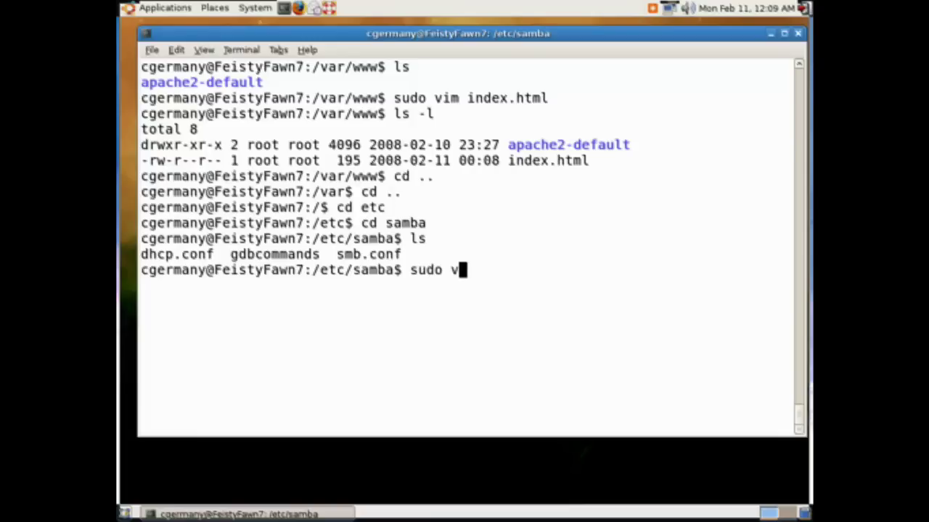
type("im smb.conf")
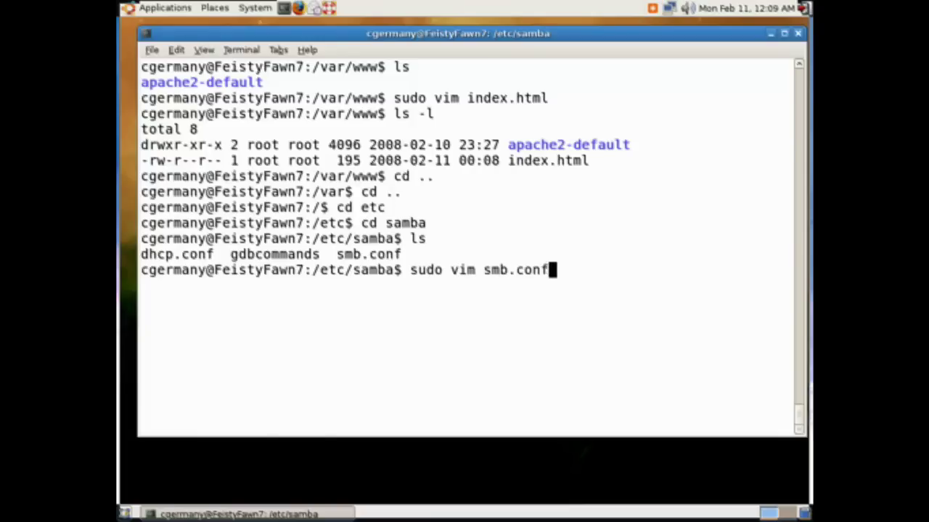
key("Return")
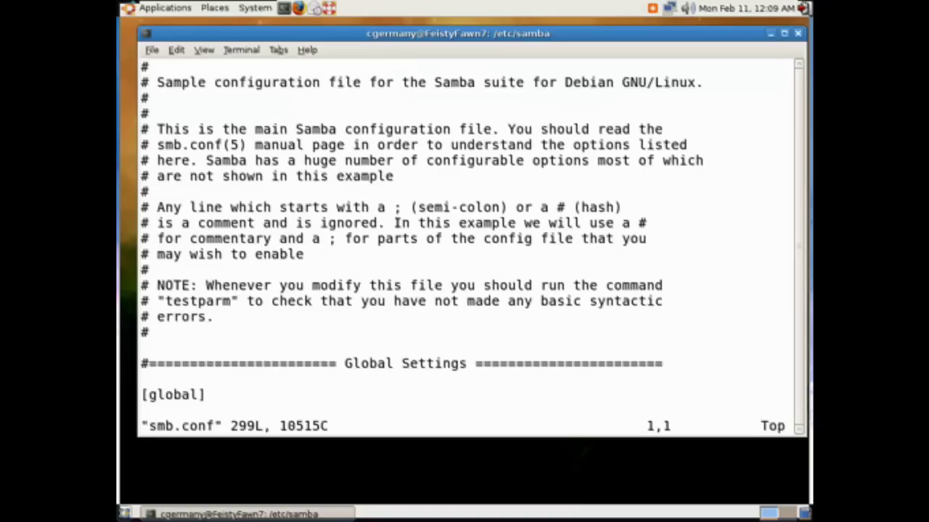
Scroll down through smb.conf's header, Networking, Authentication, Domains, printing and Share Definitions sections
key("j")
key("j")
key("j")
key("j")
key("j")
key("j")
key("j")
key("j")
key("j")
key("j")
key("j")
key("j")
key("j")
key("j")
key("j")
key("j")
key("j")
key("j")
key("j")
key("j")
key("j")
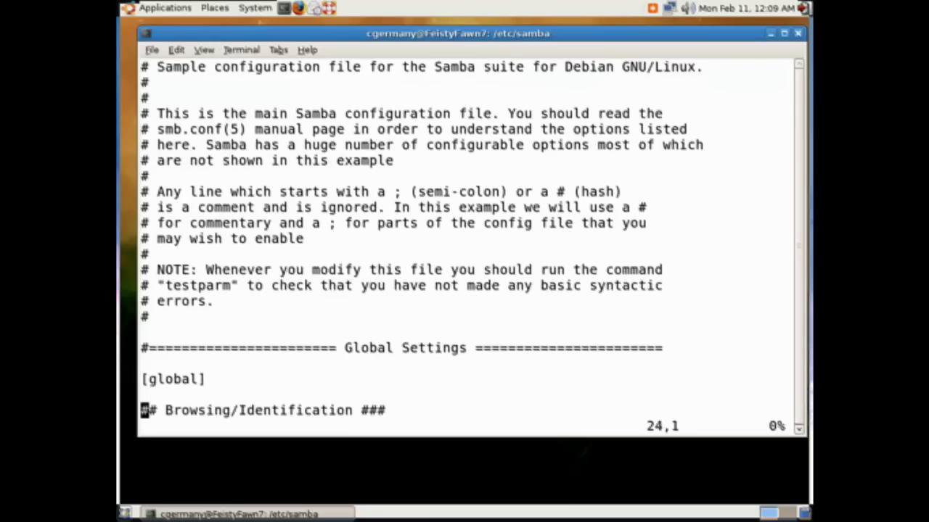
key("j")
key("j")
key("j")
key("j")
key("j")
key("j")
key("j")
key("j")
key("j")
key("j")
key("j")
key("j")
key("j")
key("j")
key("j")
key("j")
key("j")
key("j")
key("j")
key("j")
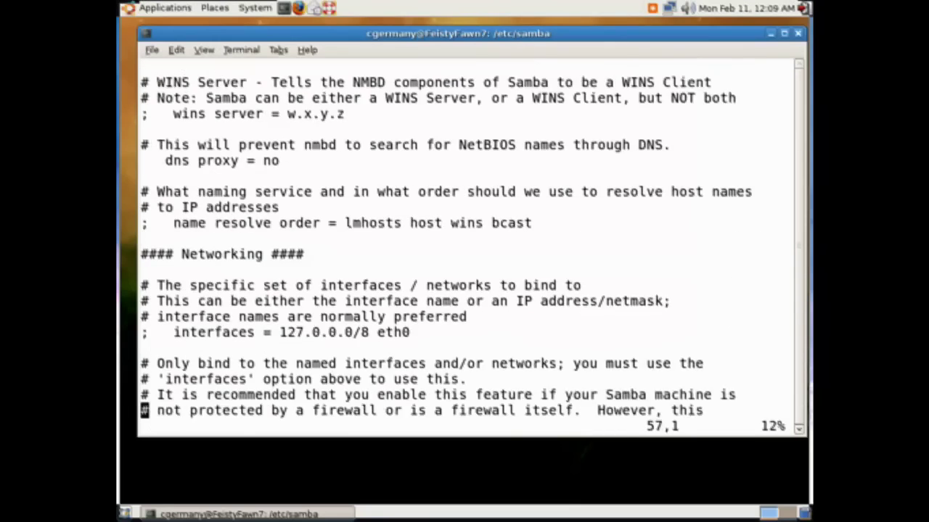
key("j")
key("j")
key("j")
key("j")
key("j")
key("j")
key("j")
key("j")
key("j")
key("j")
key("j")
key("j")
key("j")
key("j")
key("j")
key("j")
key("j")
key("j")
key("j")
key("j")
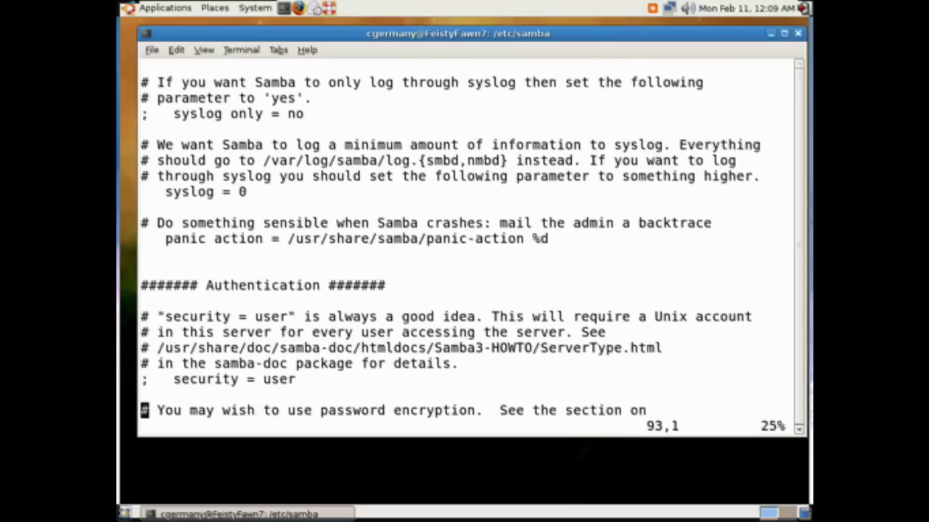
key("j")
key("j")
key("j")
key("j")
key("j")
key("j")
key("j")
key("j")
key("j")
key("j")
key("j")
key("j")
key("j")
key("j")
key("j")
key("j")
key("j")
key("j")
key("j")
key("j")
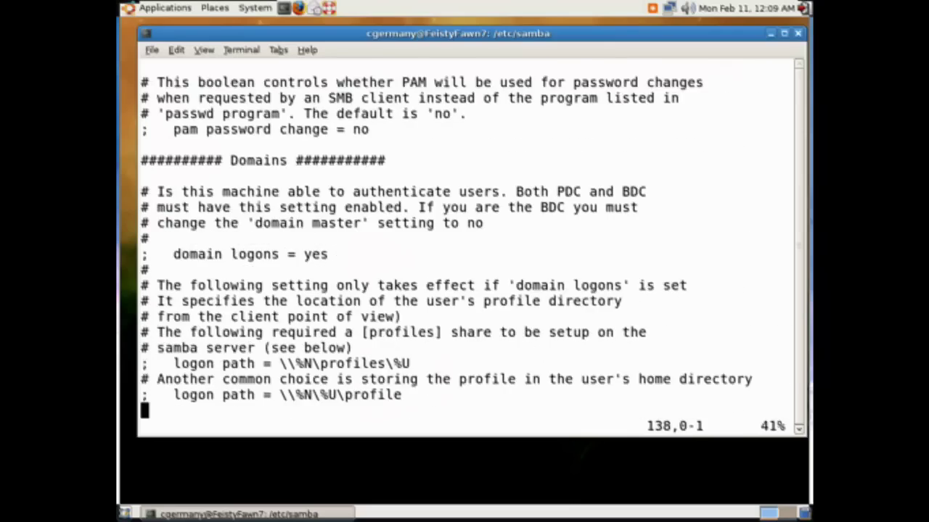
key("j")
key("j")
key("j")
key("j")
key("j")
key("j")
key("j")
key("j")
key("j")
key("j")
key("j")
key("j")
key("j")
key("j")
key("j")
key("j")
key("j")
key("j")
key("j")
key("j")
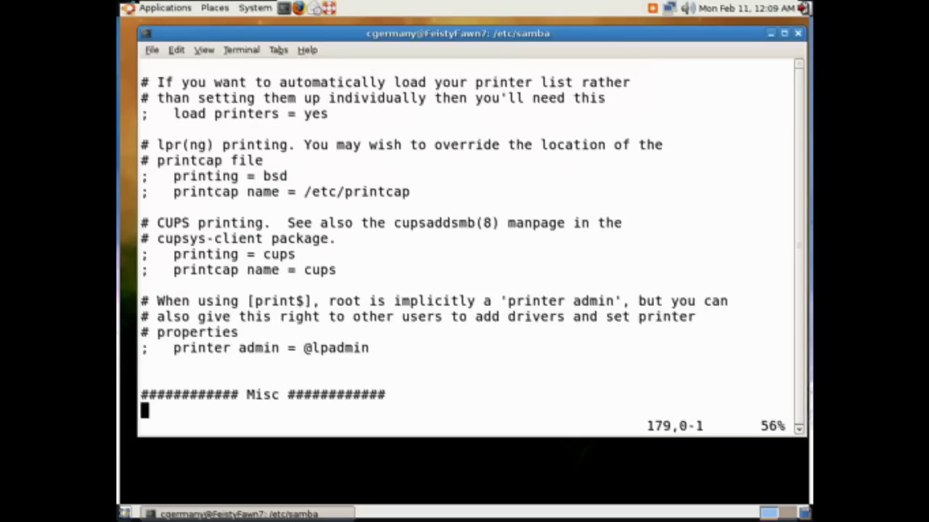
key("j")
key("j")
key("j")
key("j")
key("j")
key("j")
key("j")
key("j")
key("j")
key("j")
key("j")
key("j")
key("j")
key("j")
key("j")
key("j")
key("j")
key("j")
key("j")
key("j")
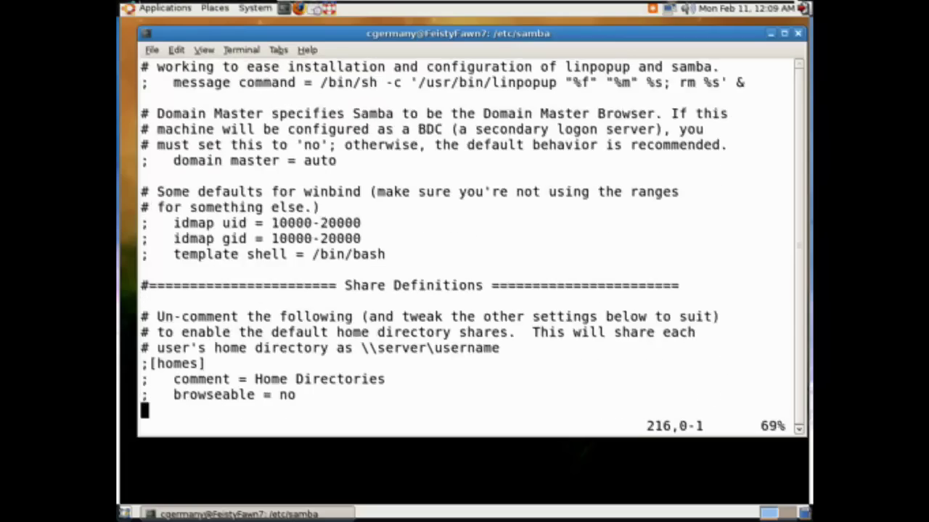
key("j")
key("j")
key("j")
key("j")
key("j")
key("j")
key("j")
key("j")
key("j")
key("j")
key("j")
key("j")
key("j")
key("j")
key("j")
key("j")
key("j")
key("j")
key("j")
key("j")
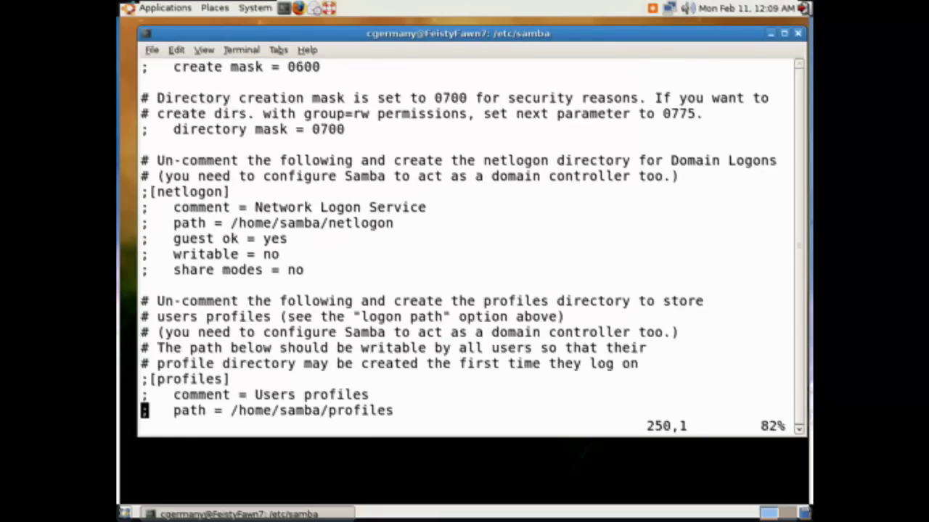
key("j")
key("j")
key("j")
key("j")
key("j")
key("j")
key("j")
key("j")
key("j")
key("j")
key("j")
key("j")
key("j")
key("j")
key("j")
key("j")
key("j")
key("j")
key("j")
key("j")
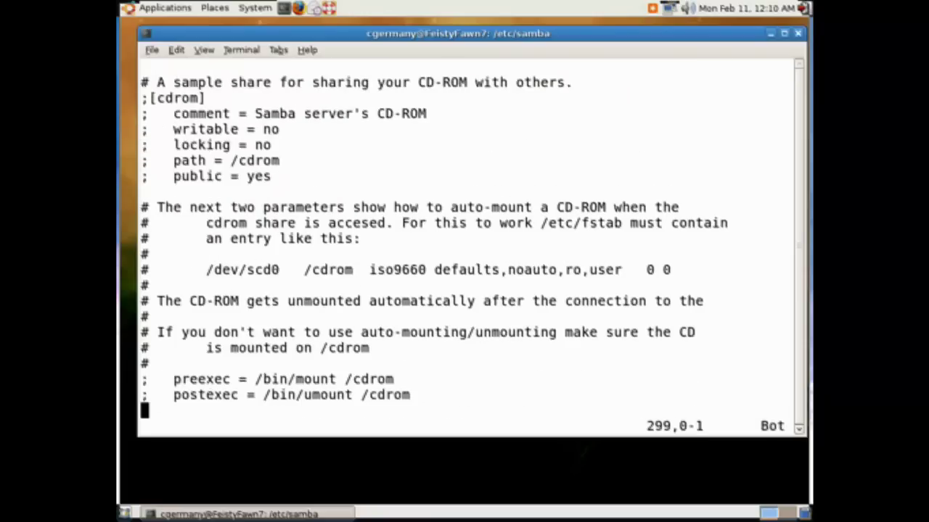
Move around the commented [cdrom] sample share down to its preexec and postexec lines
key("k")
key("k")
key("k")
key("k")
key("k")
key("k")
key("k")
key("k")
key("k")
key("k")
key("k")
key("k")
key("k")
key("k")
key("k")
key("k")
key("k")
key("k")
key("k")
key("k")
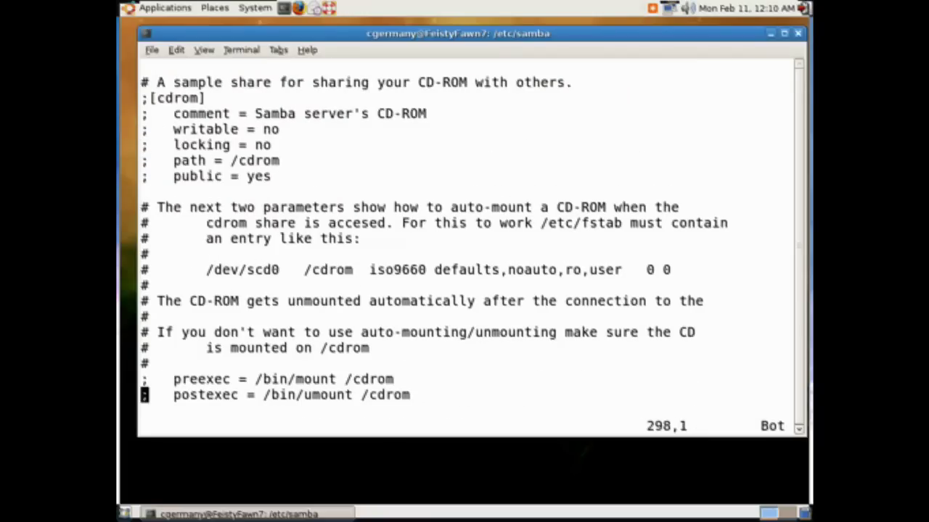
key("k")
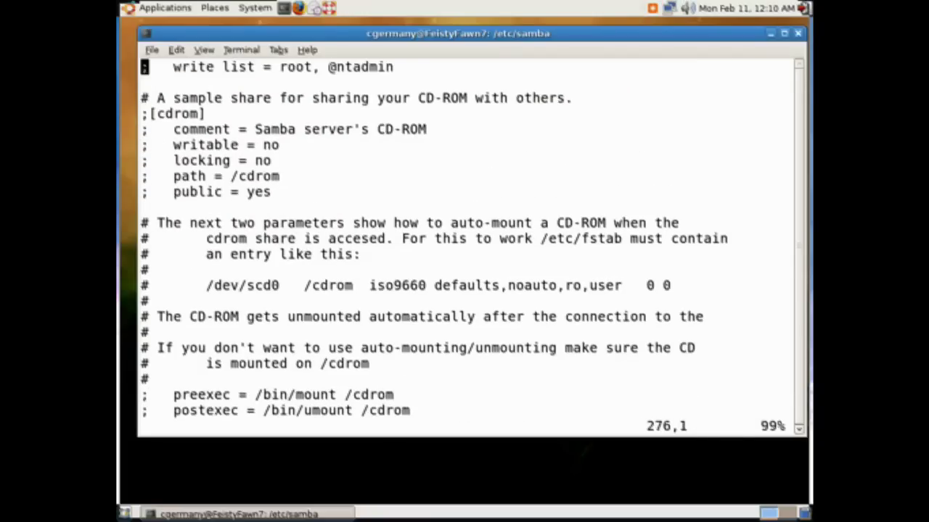
key("j")
key("j")
key("j")
key("j")
key("j")
key("j")
key("j")
key("j")
key("j")
key("j")
key("j")
key("j")
key("j")
key("j")
key("j")
key("j")
key("j")
key("j")
key("j")
key("j")
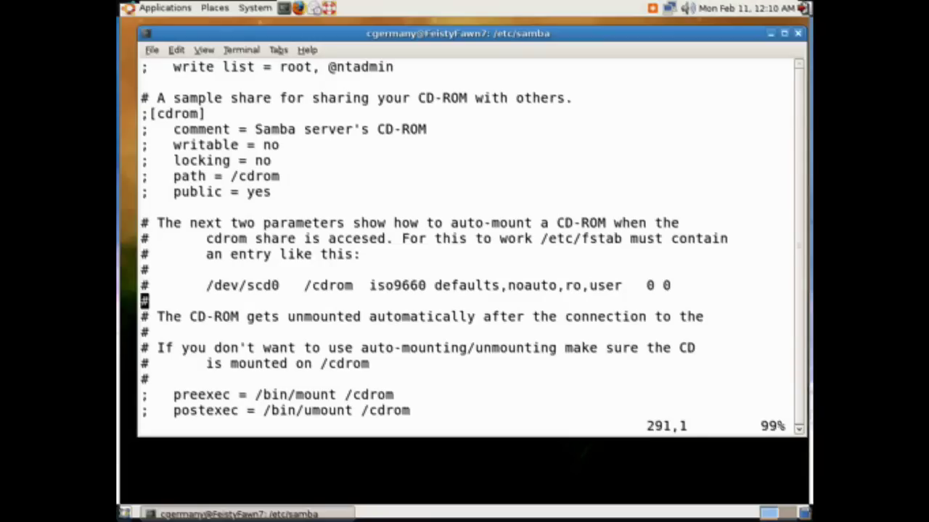
key("j")
key("j")
key("j")
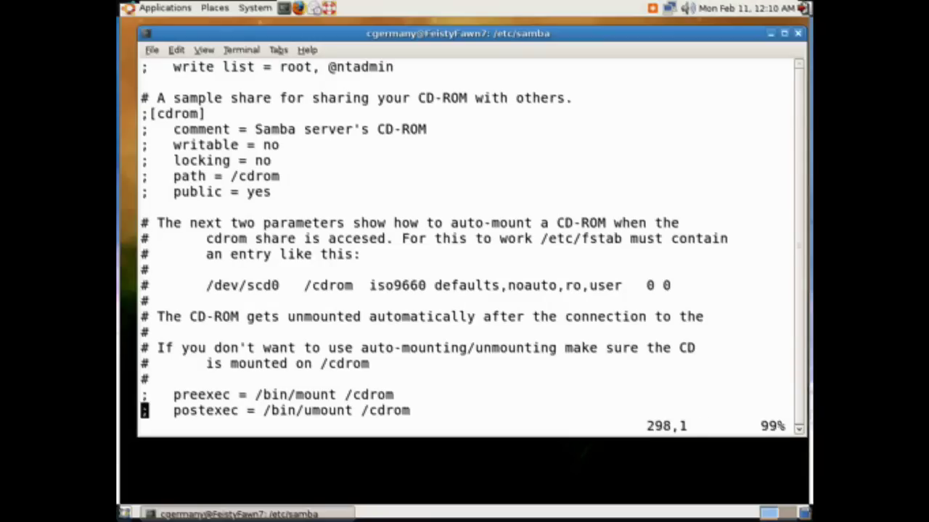
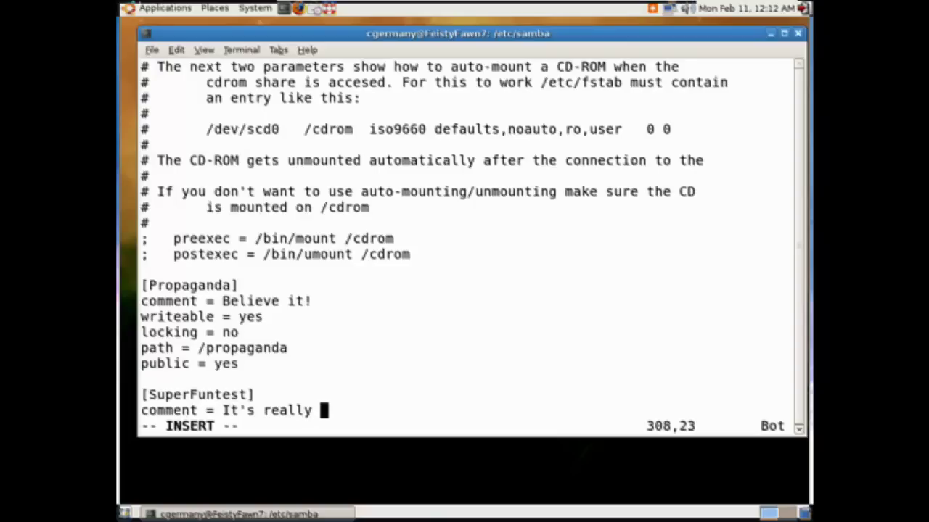
Finish the share comment, add writeable = no, locking = no, path = /SuperFunTest, public = yes, then :x
type("taining!")
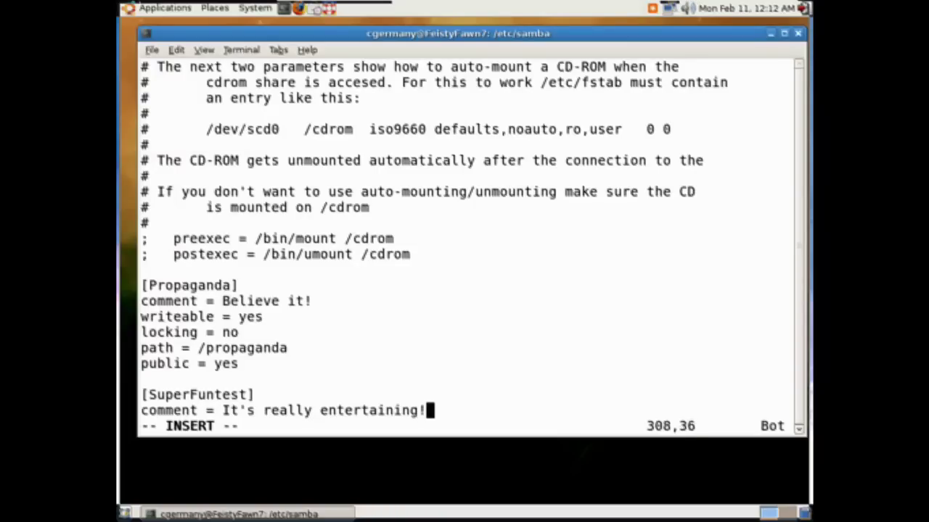
key("Return")
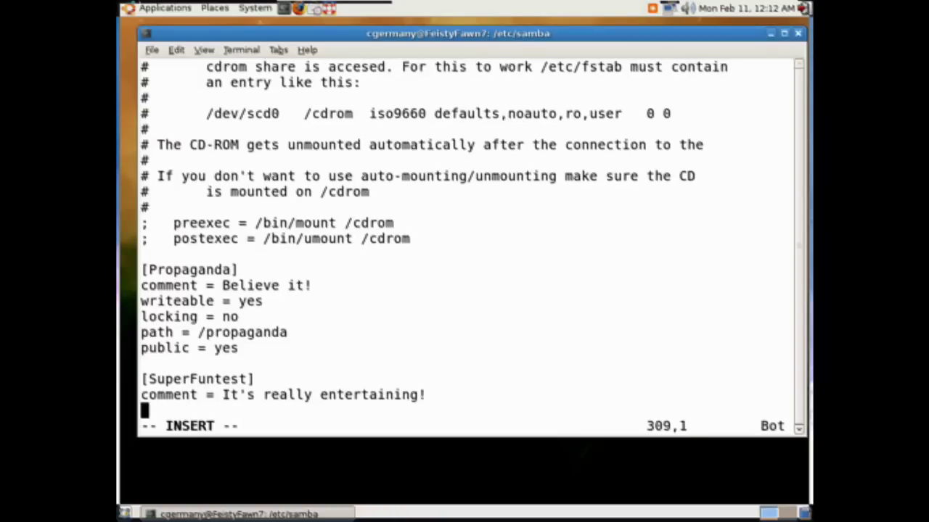
type("writeable = no")
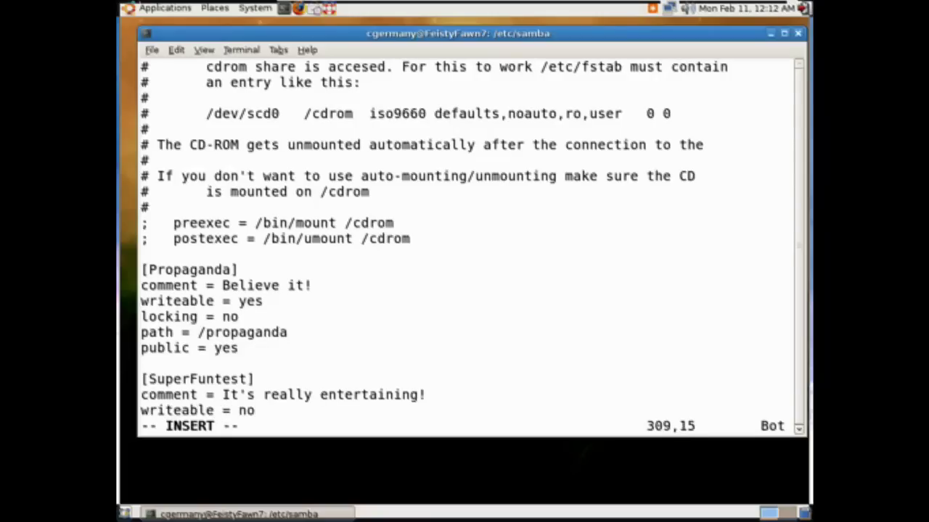
key("Return")
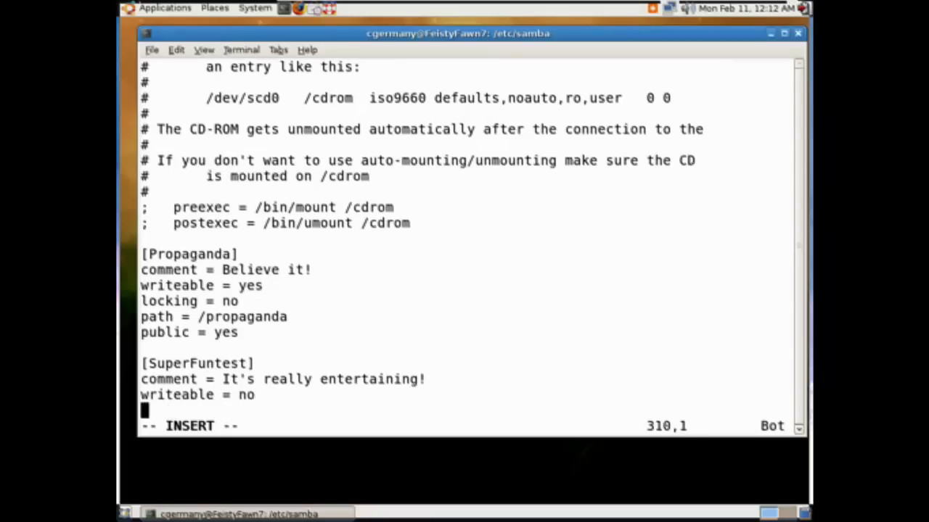
type("locking = no")
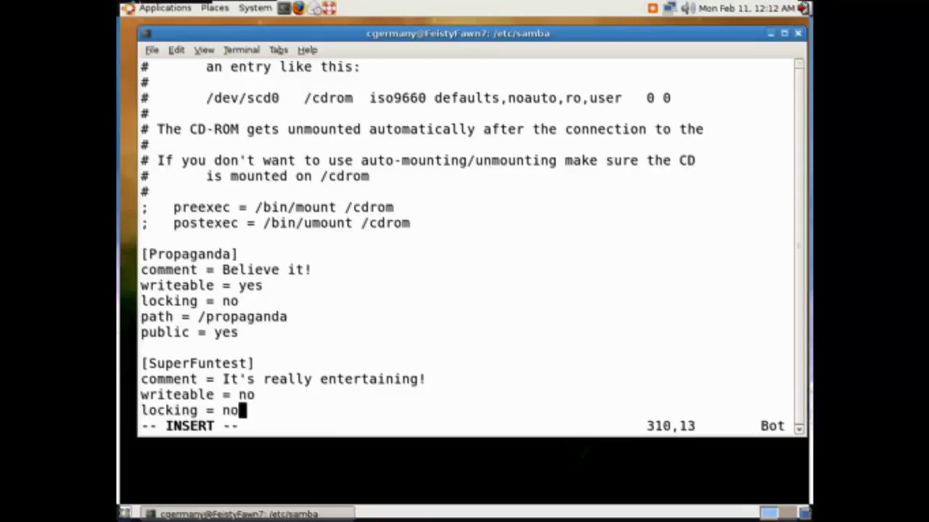
key("Return")
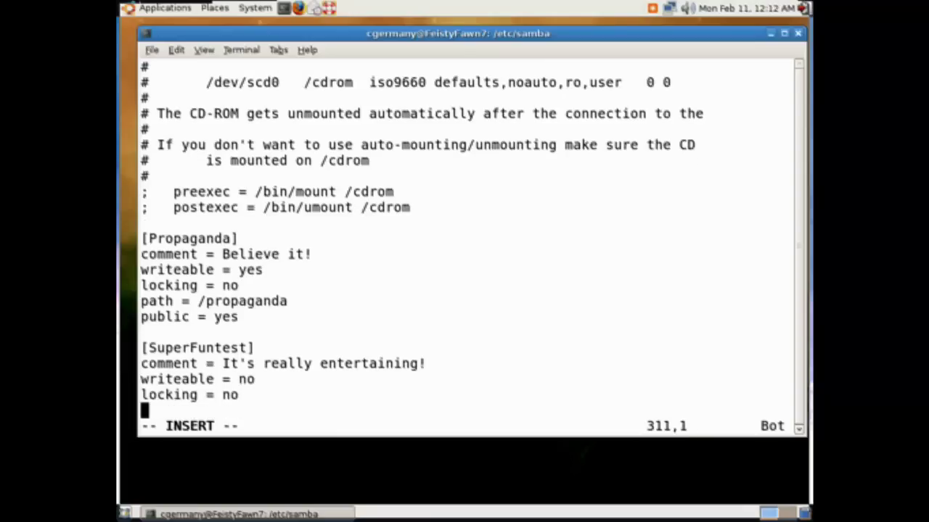
type("path = ")
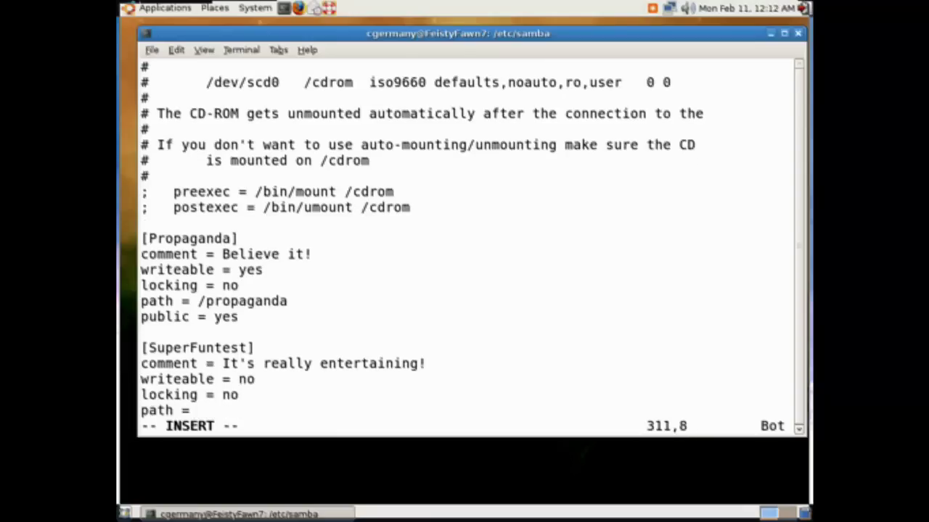
type("/SuperFunTest")
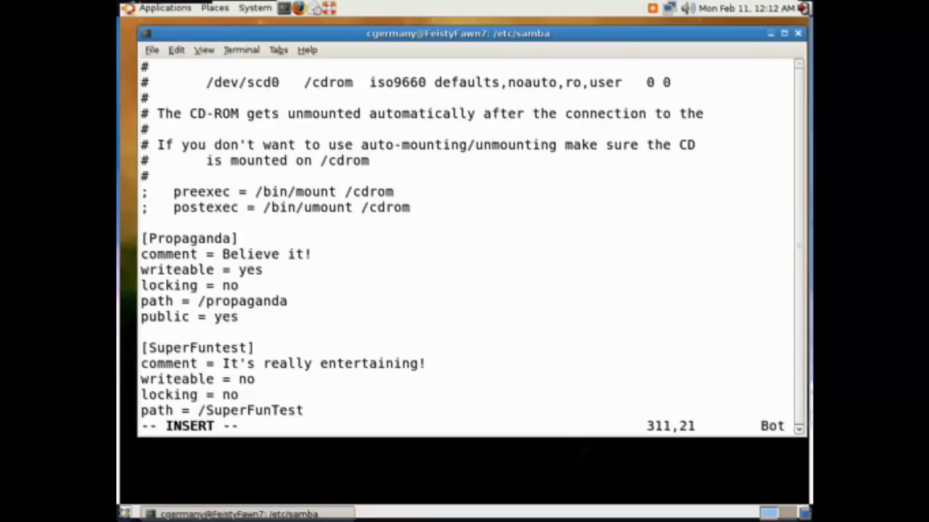
key("Return")
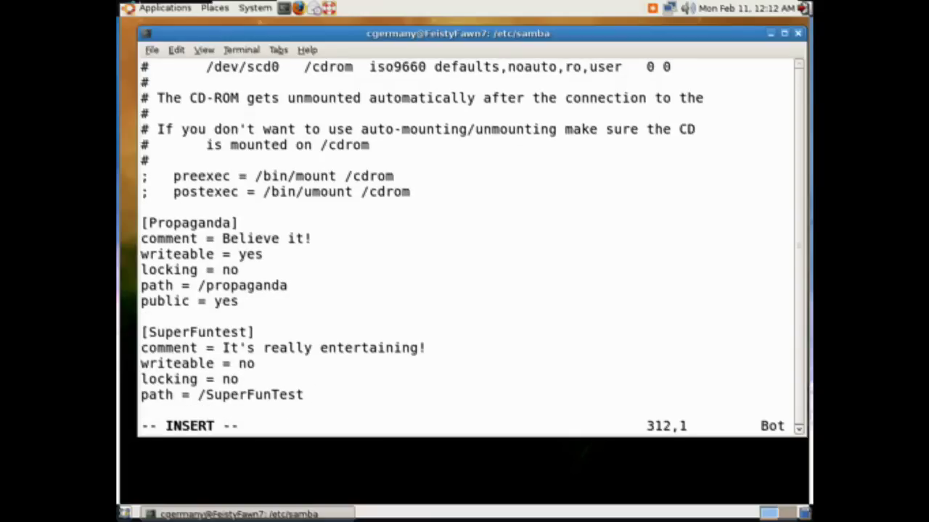
type("public ")
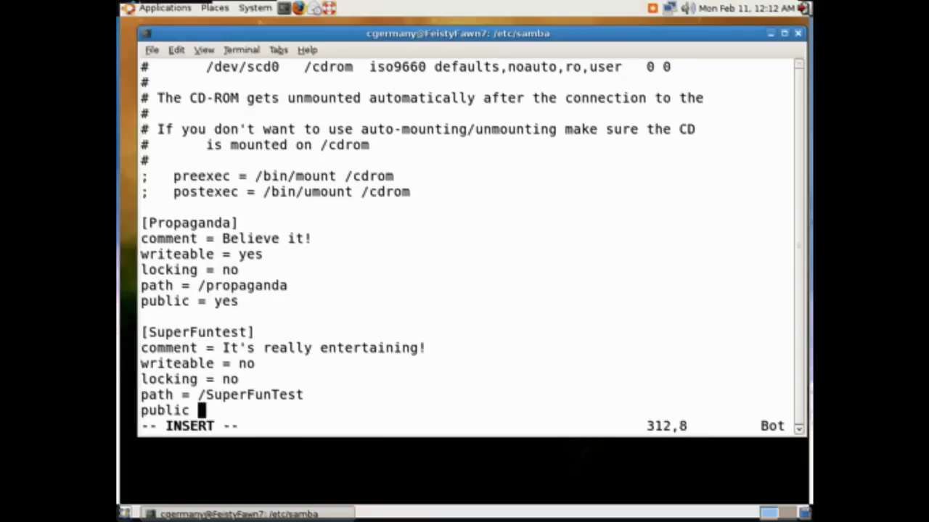
type("= yes")
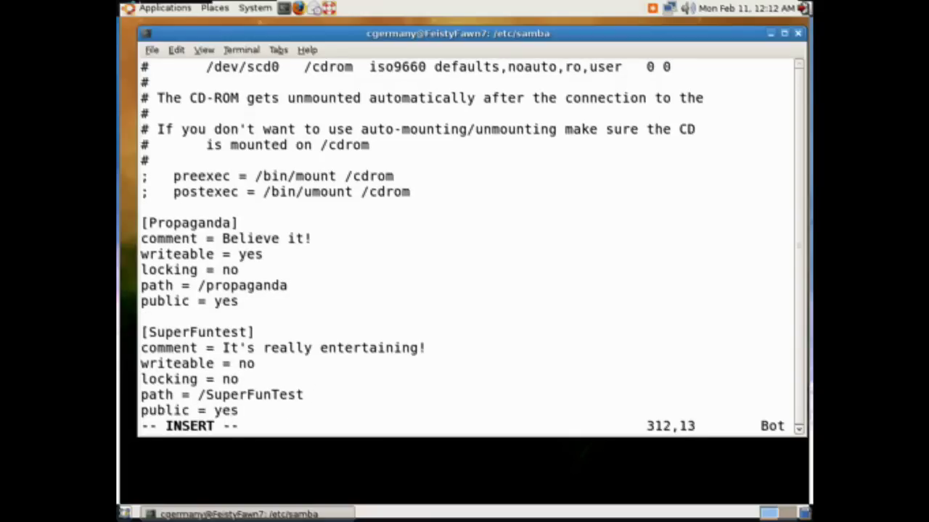
key("Return")
key("Escape")
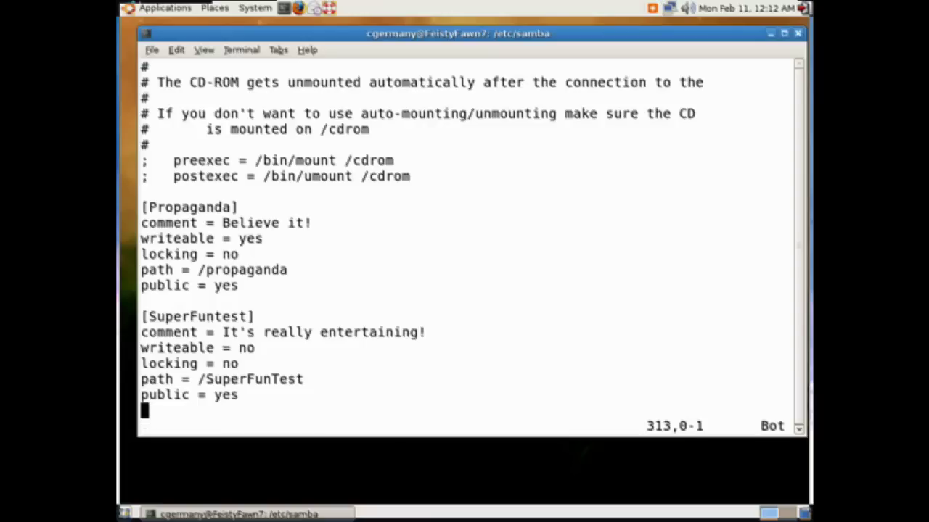
type(":x")
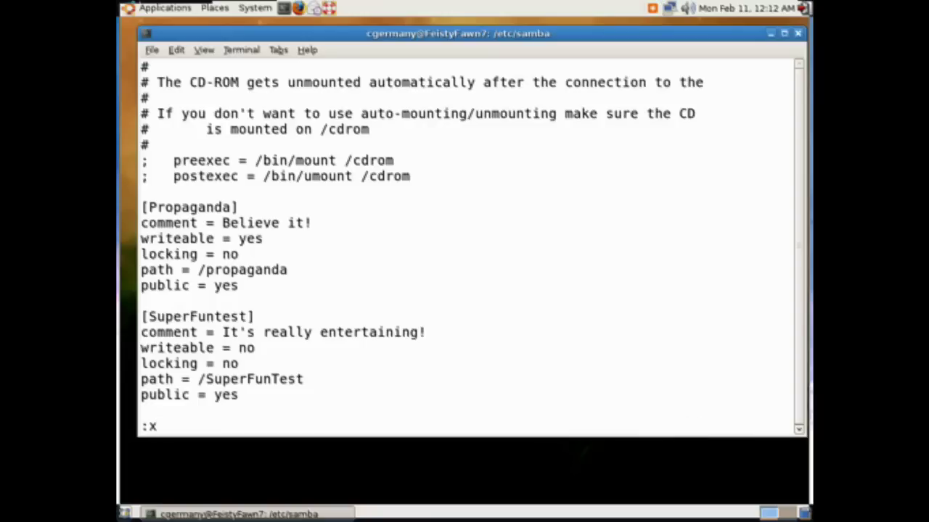
Save the Samba config and create the SuperFunTest folder at the root with sudo mkdir
key("Return")
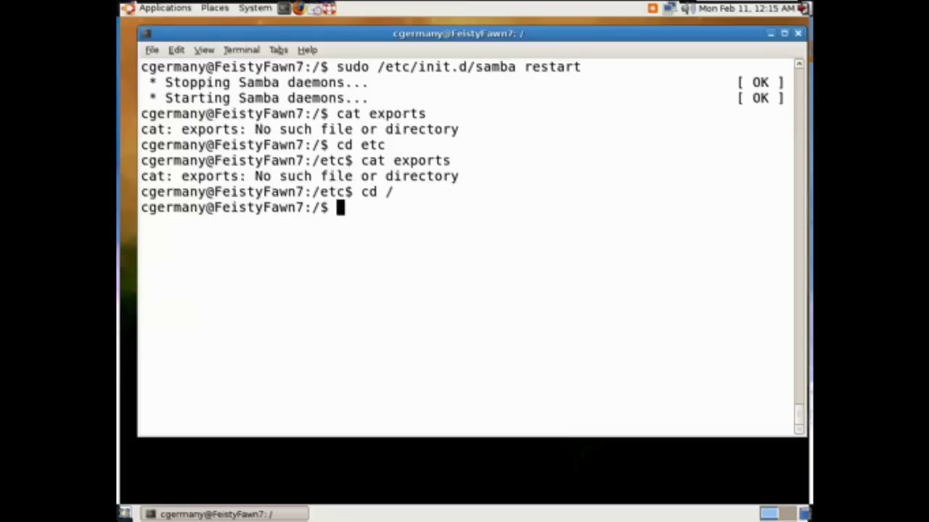
type("sudo mk")
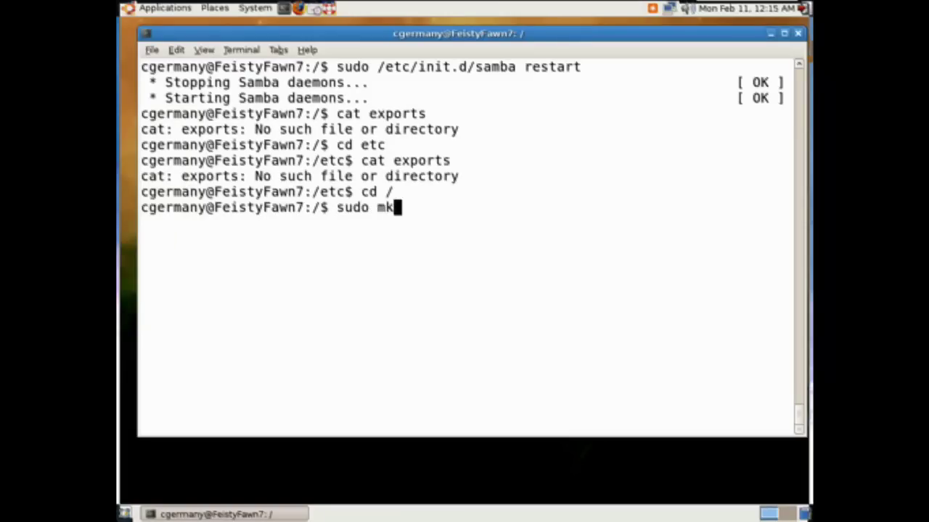
type("dir")
key("BackSpace")
key("BackSpace")
type("r ")
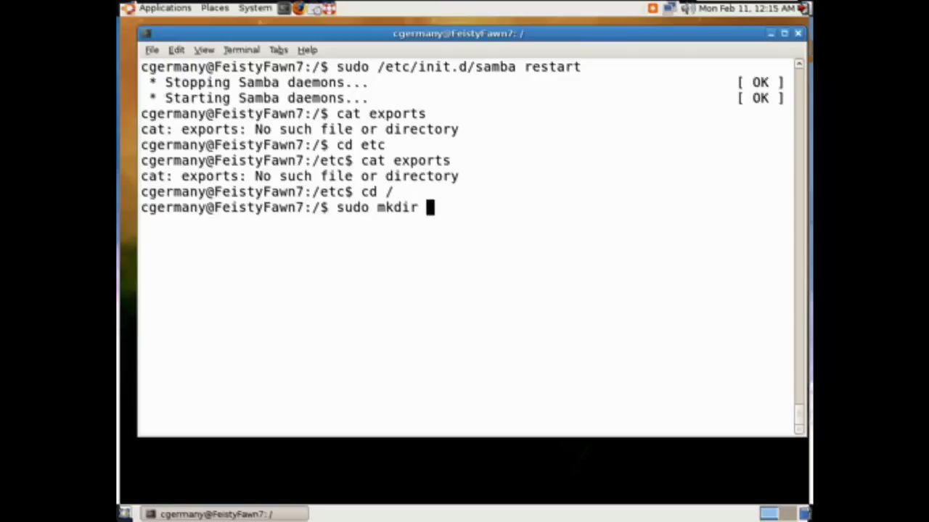
type("Sup")
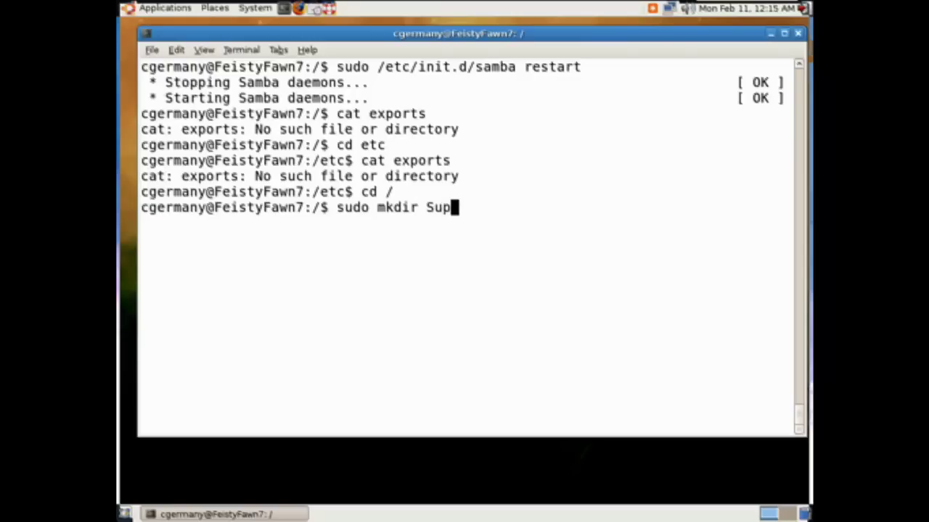
type("erFuntest")
key("Return")
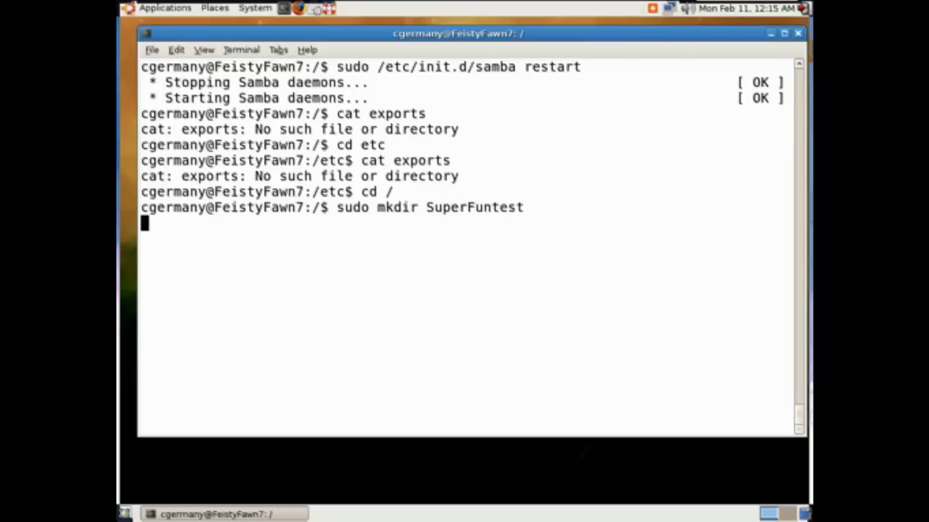
key("Up")
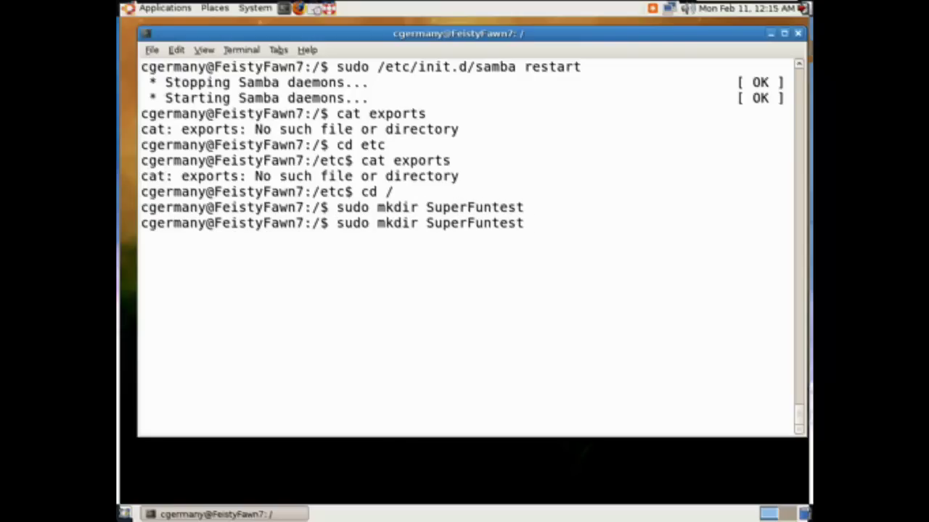
key("BackSpace")
key("BackSpace")
key("BackSpace")
key("BackSpace")
type("Test")
key("Return")
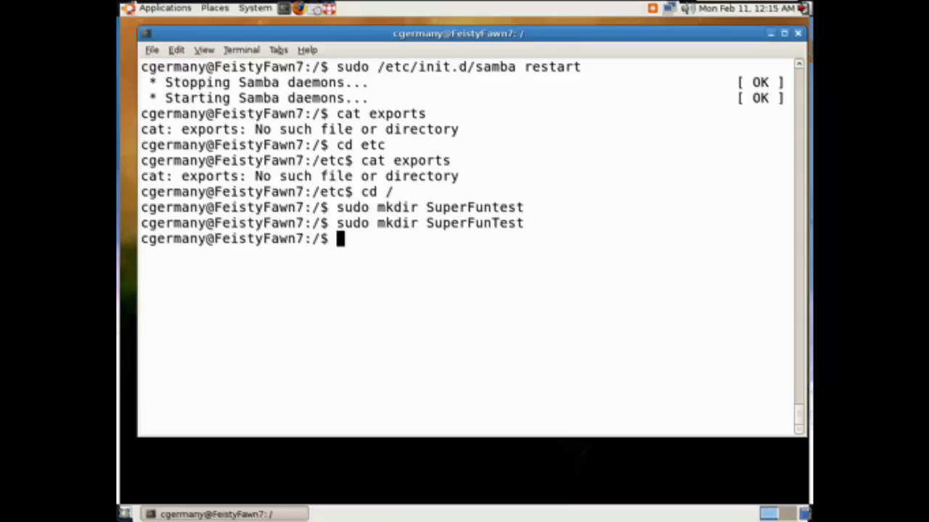
Create the propaganda folder at the root and clear the terminal screen
key("Up")
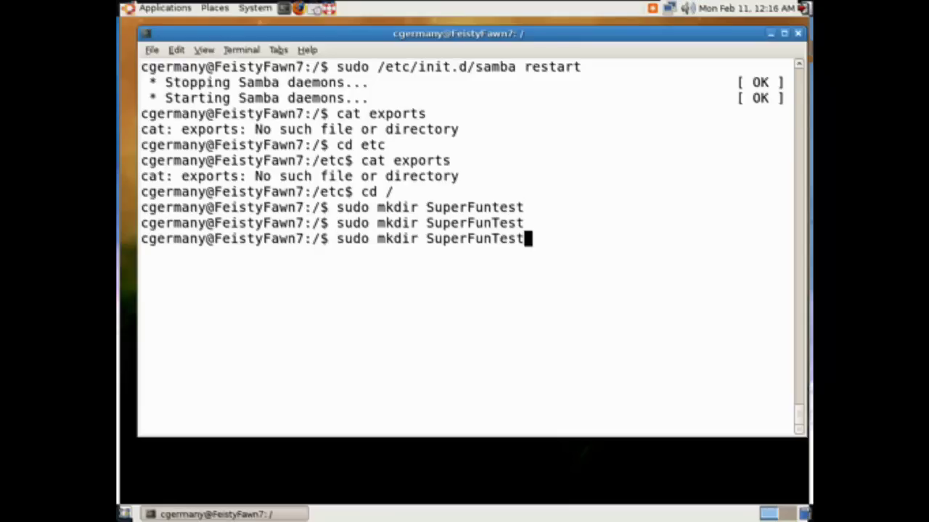
key("BackSpace")
key("BackSpace")
key("BackSpace")
key("BackSpace")
key("BackSpace")
key("BackSpace")
key("BackSpace")
key("BackSpace")
key("BackSpace")
key("BackSpace")
key("BackSpace")
key("BackSpace")
key("BackSpace")
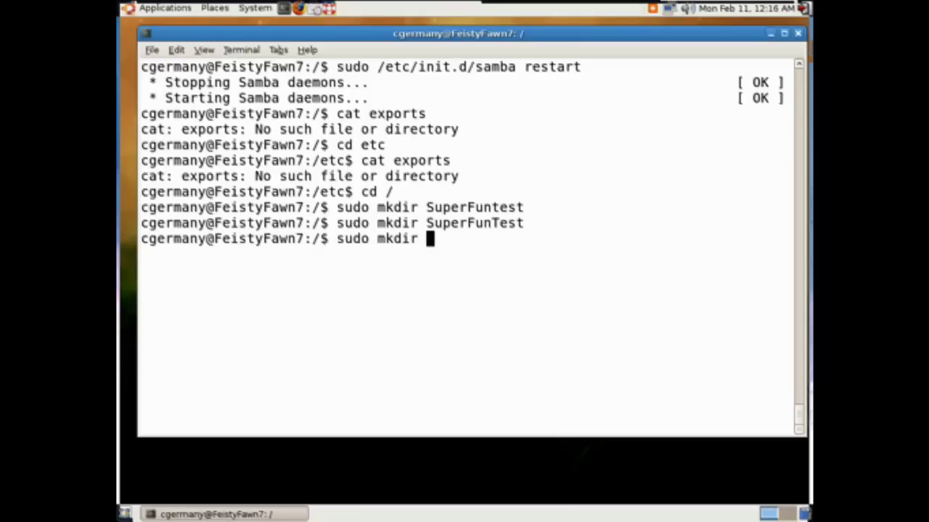
type("propaganda")
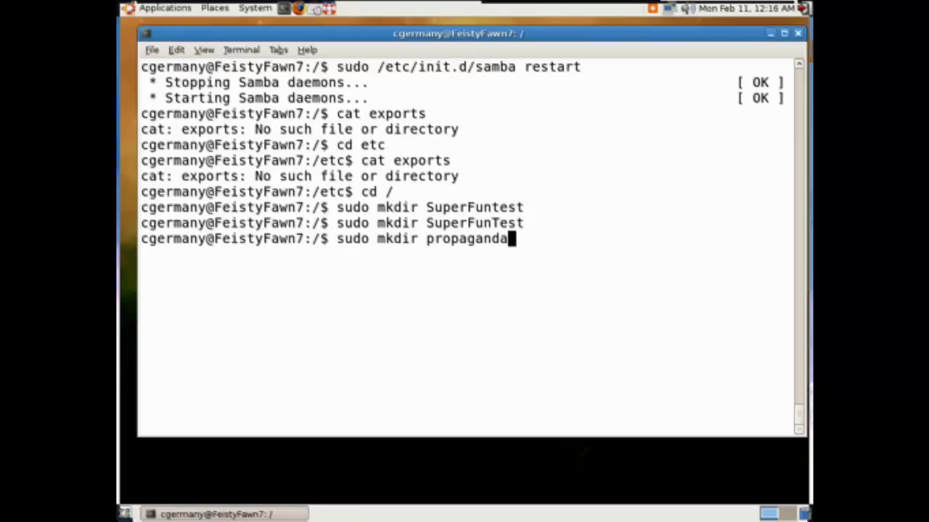
key("Return")
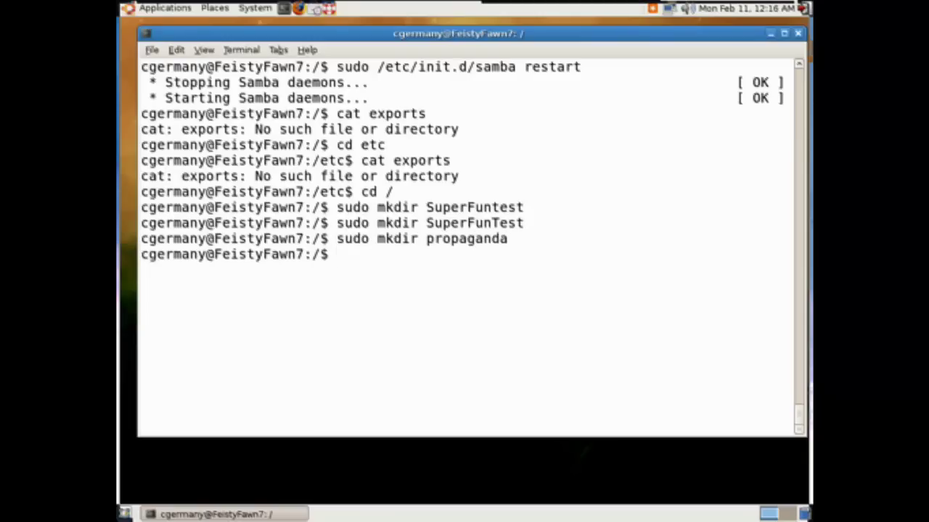
type("clear")
key("Return")
List the root directory with ls -l, then run sudo /etc/init.d/samba restart
type("ls -l")
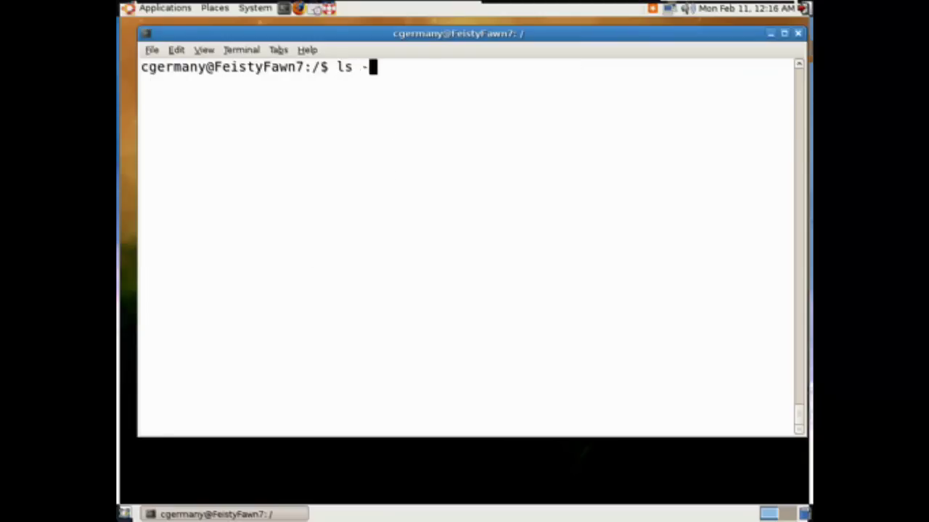
key("Return")
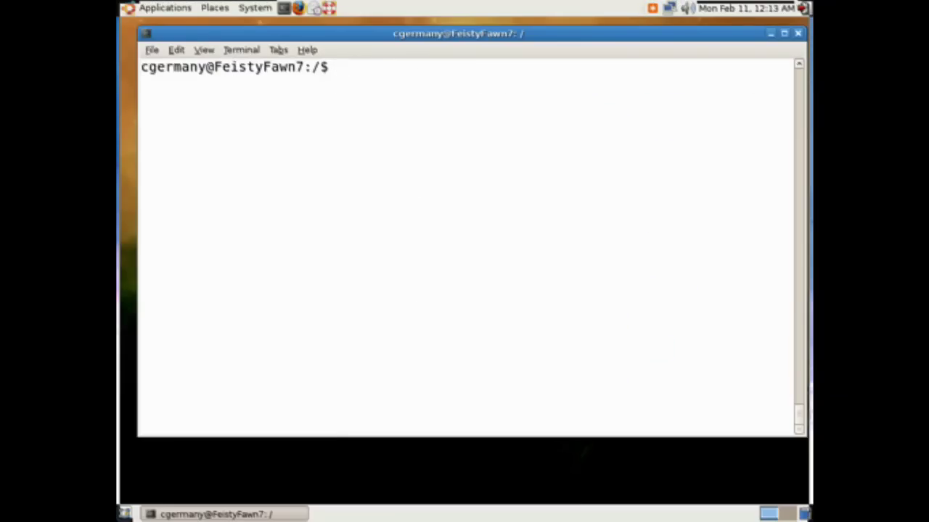
type("sudo ")
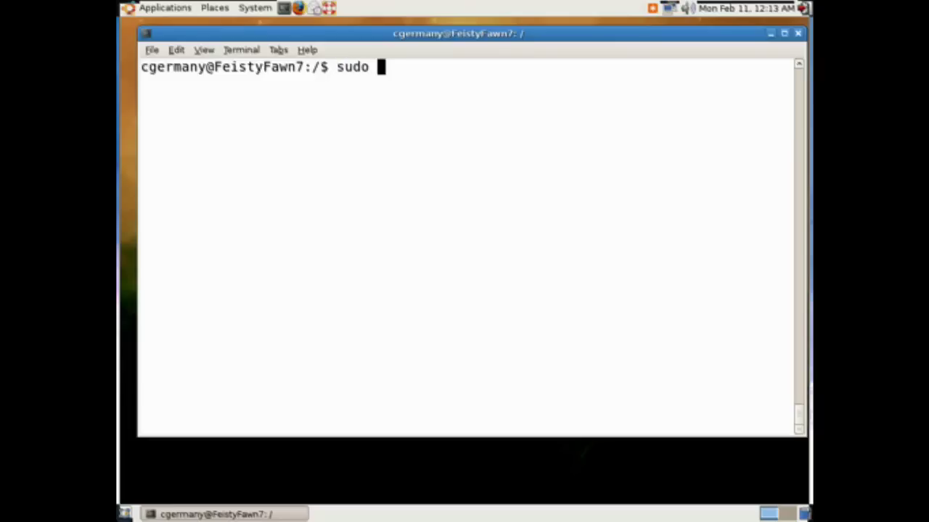
type("/etc/ini")
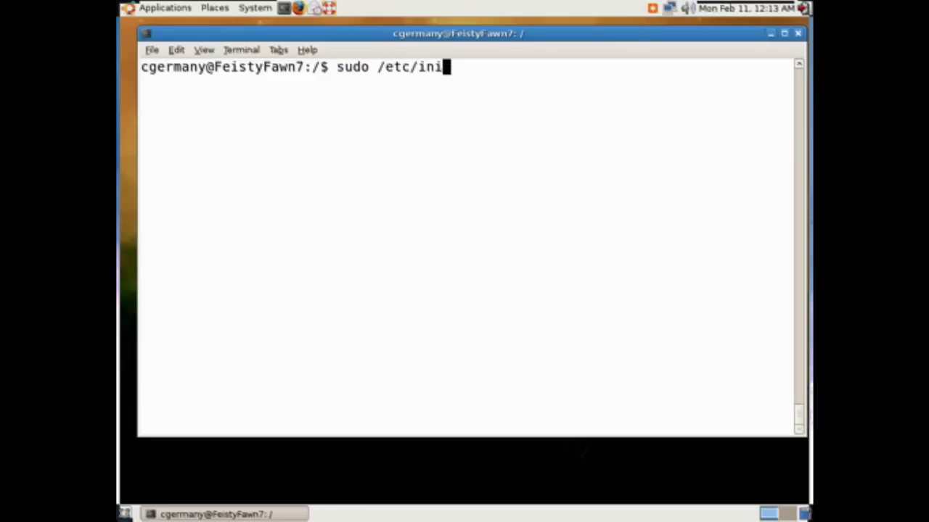
type("t.d/samba ")
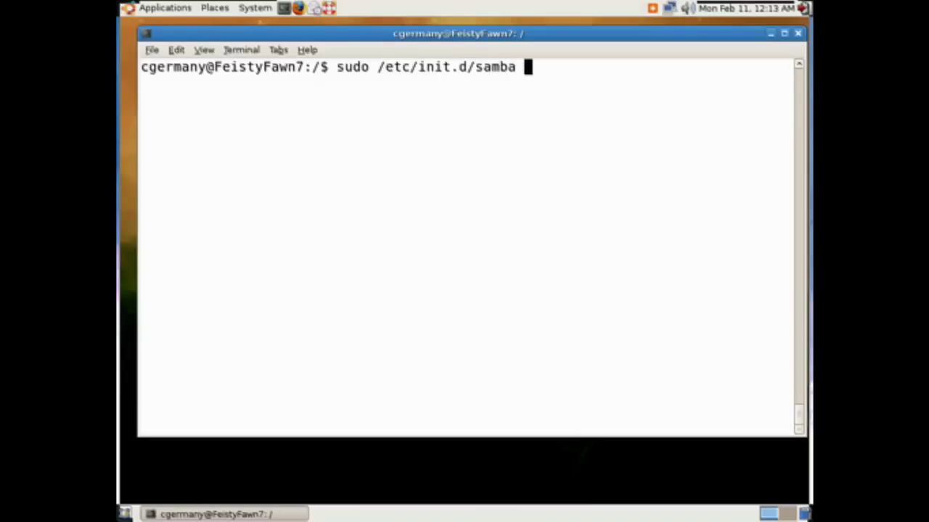
type("restarr")
key("BackSpace")
type("t")
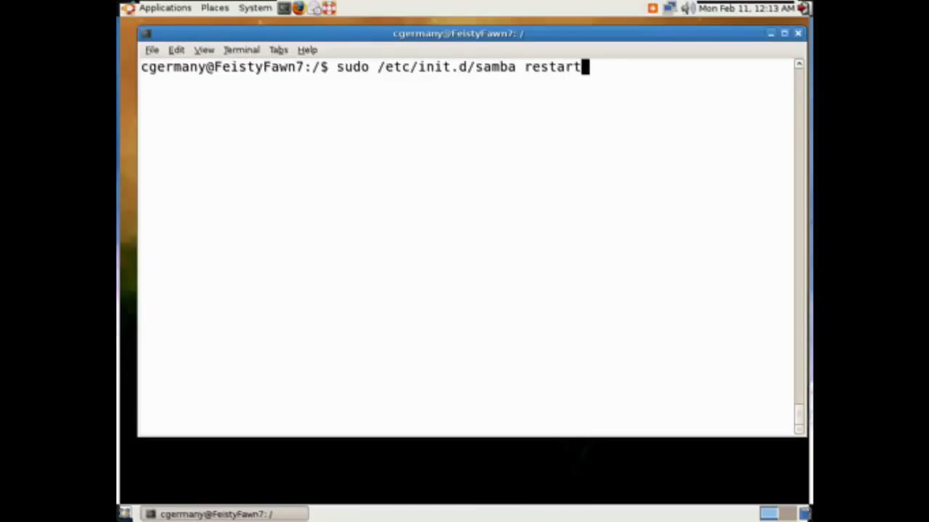
key("Return")
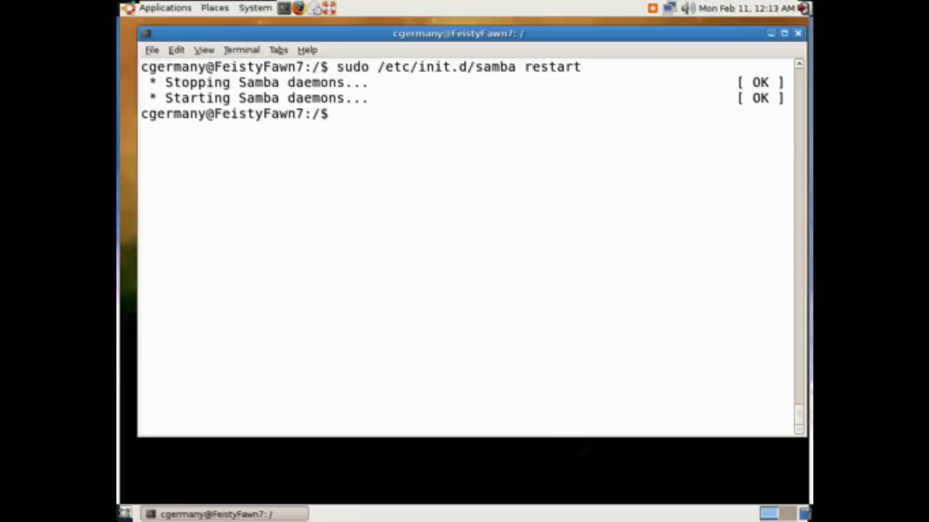
Switch the Ubuntu guest console to full screen with Ctrl+Alt+Enter
left_click(247, 10)
mouse_move(268, 46)
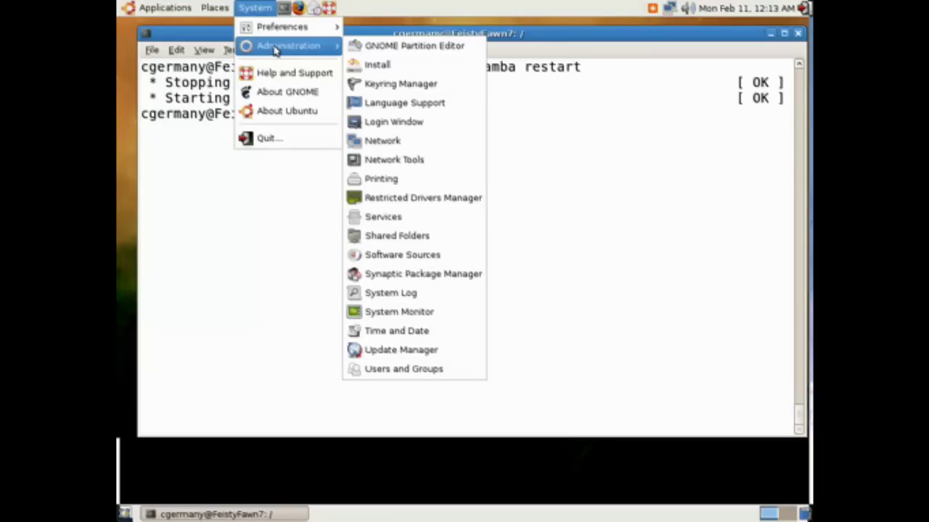
mouse_move(214, 9)
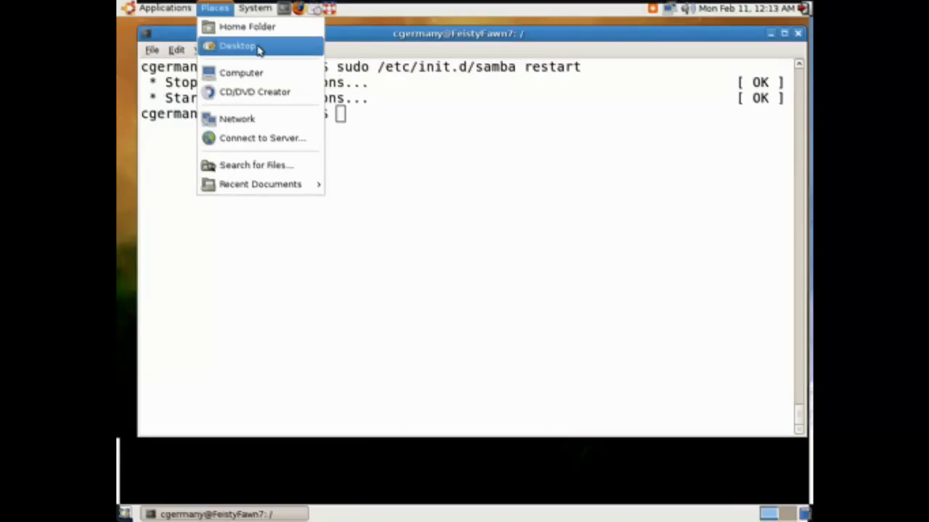
left_click(258, 119)
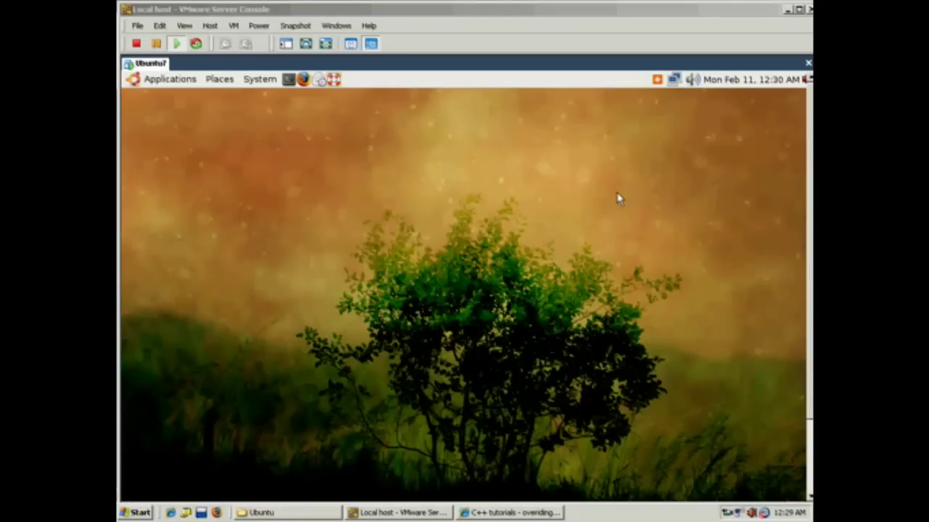
left_click(468, 166)
key("ctrl+alt+Return")
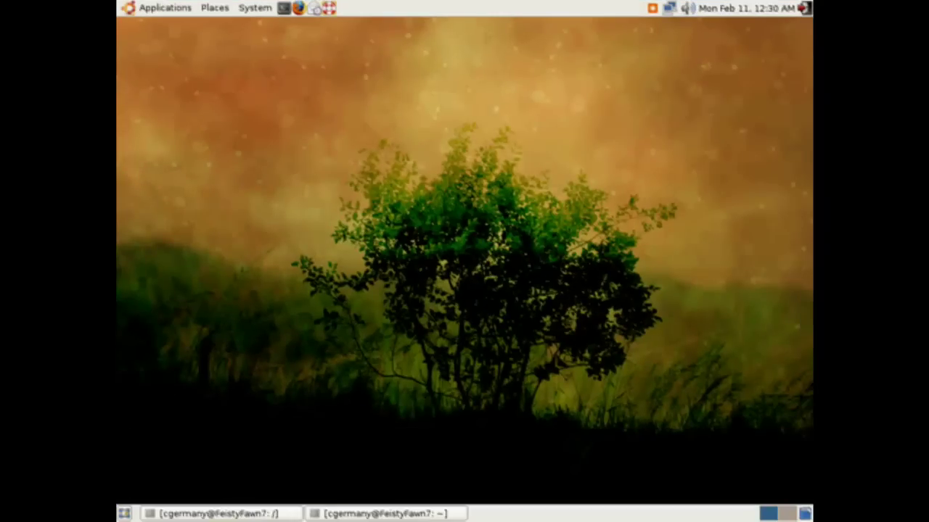
Open the Network location from the Places menu in a file browser
left_click(256, 8)
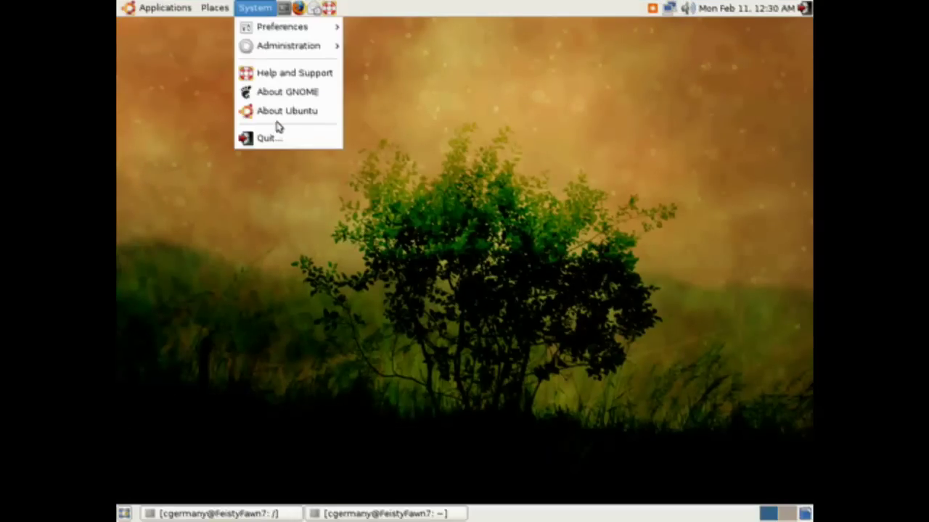
mouse_move(284, 46)
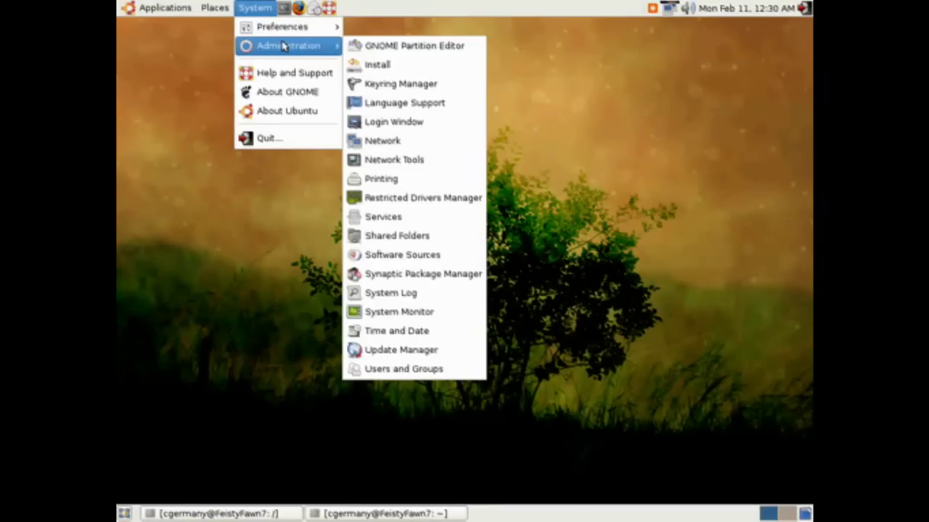
mouse_move(216, 8)
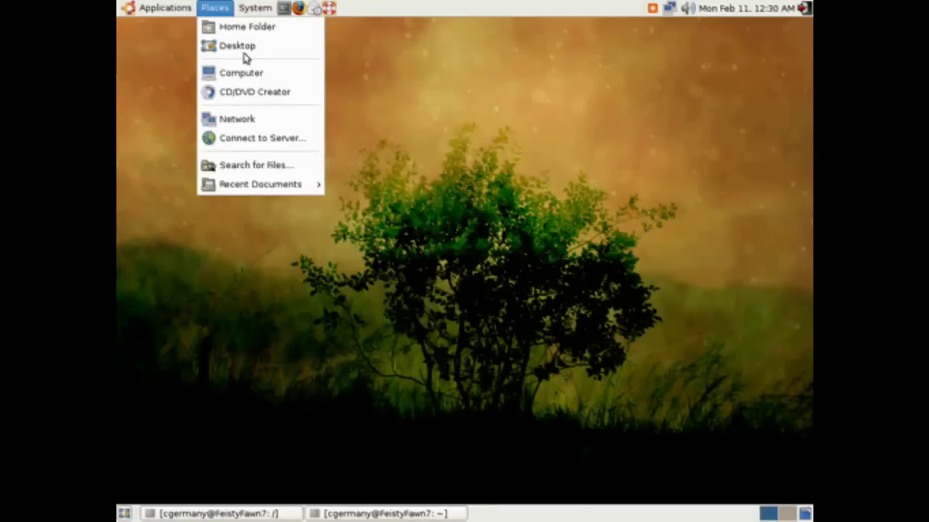
left_click(241, 120)
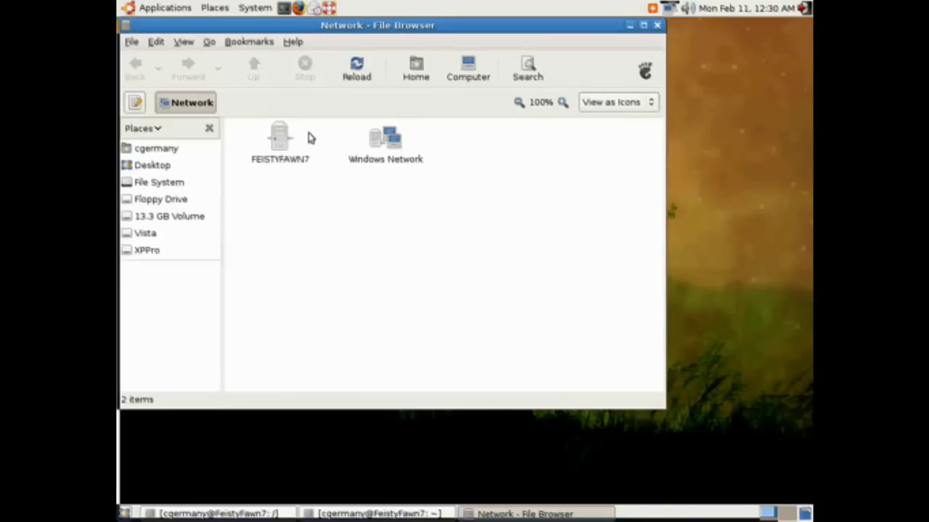
Open the FEISTYFAWN7 server, browse its propaganda and SuperFunTest shares, and return to empty SuperFunTest
left_click(283, 143)
double_click(282, 140)
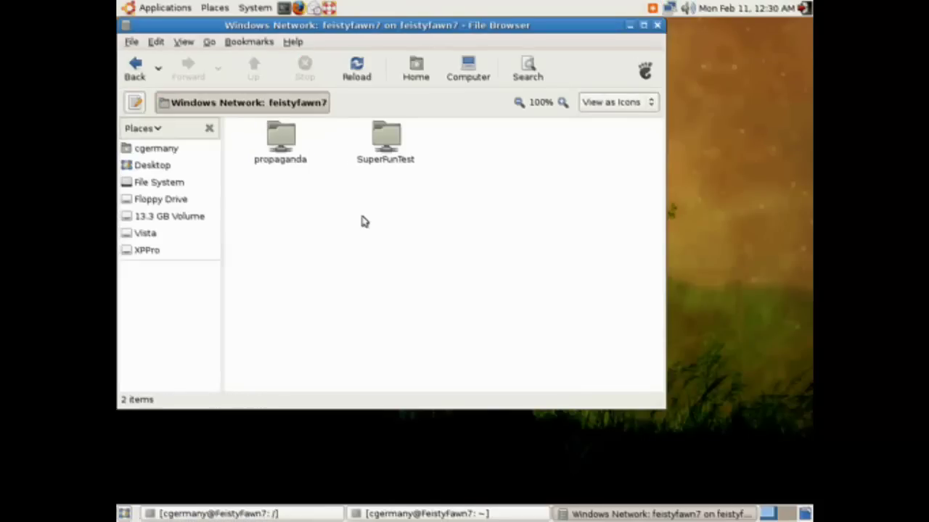
double_click(286, 142)
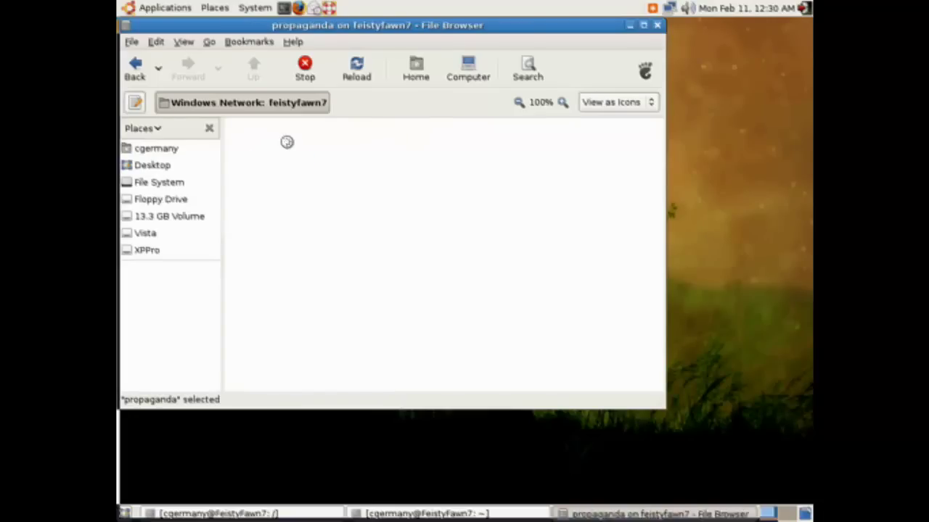
key("BackSpace")
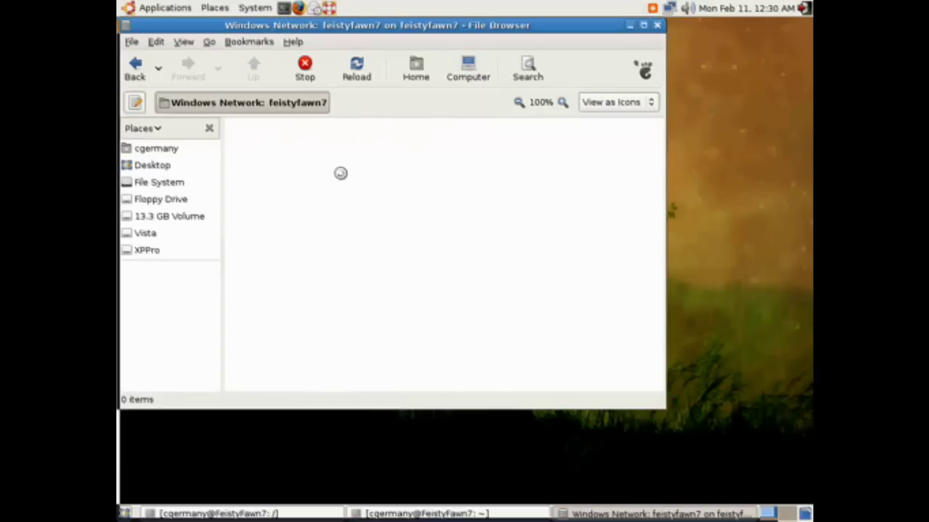
left_click(385, 148)
double_click(385, 148)
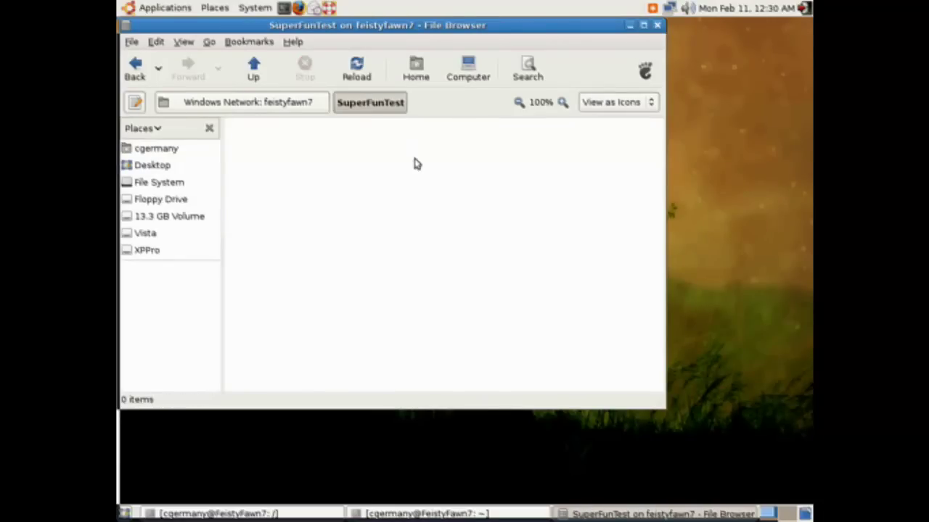
key("BackSpace")
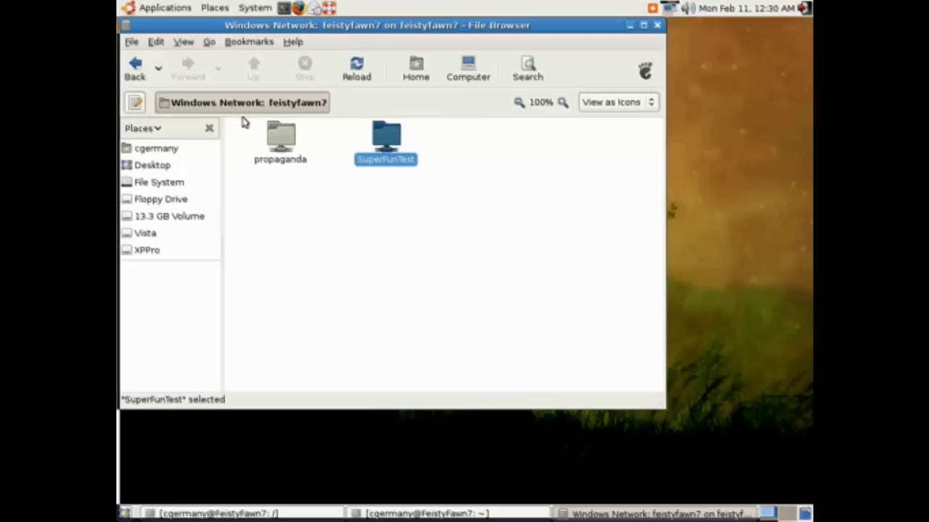
left_click(138, 73)
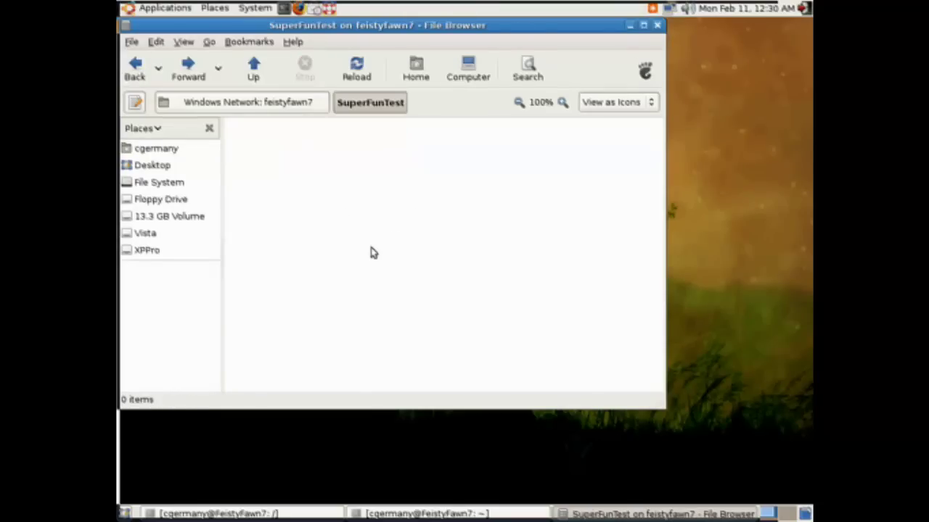
Move to /etc, check the exports file with cat, and open exports in vim with sudo
left_click(135, 73)
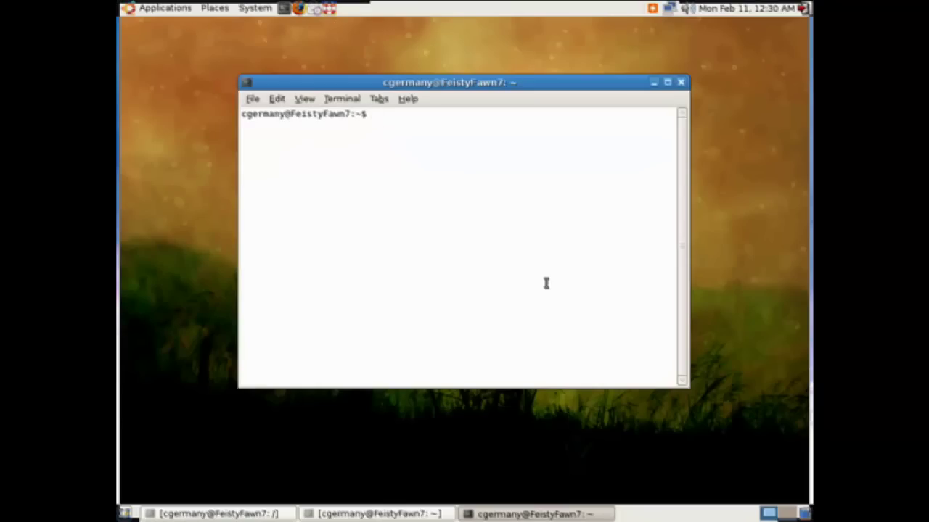
type("cd /etc")
key("Return")
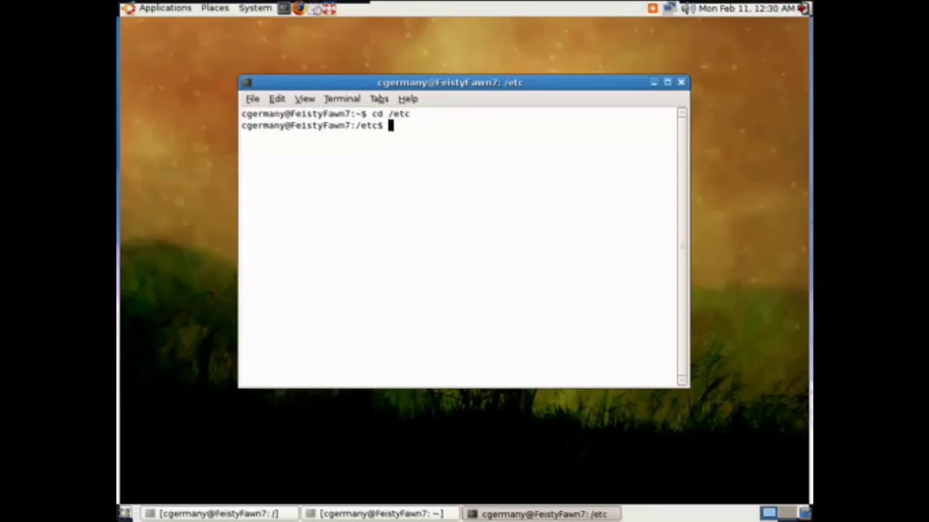
type("cat exports")
key("Return")
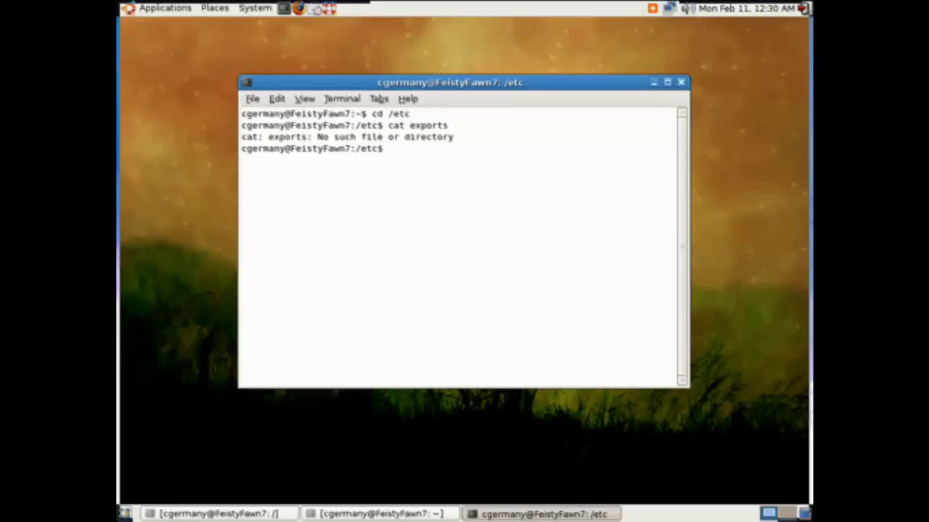
type("sudo vim exports")
key("Return")
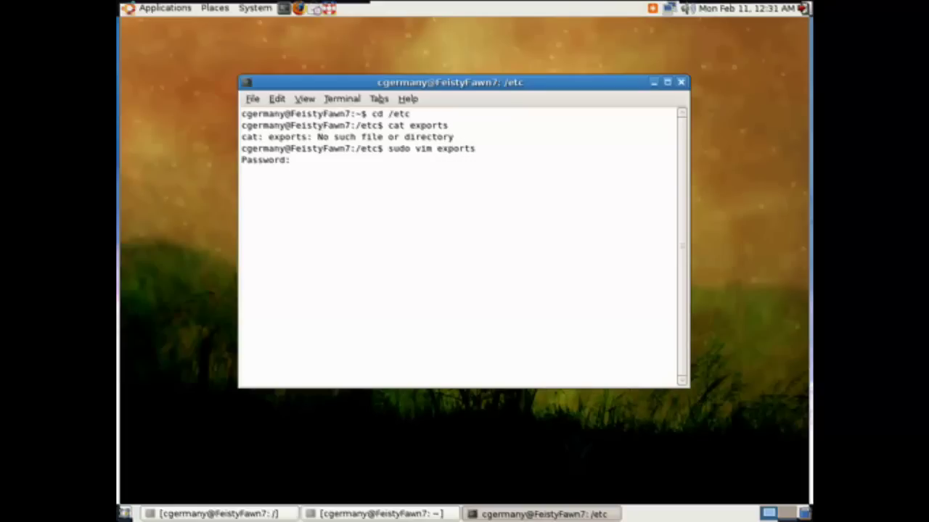
key("Return")
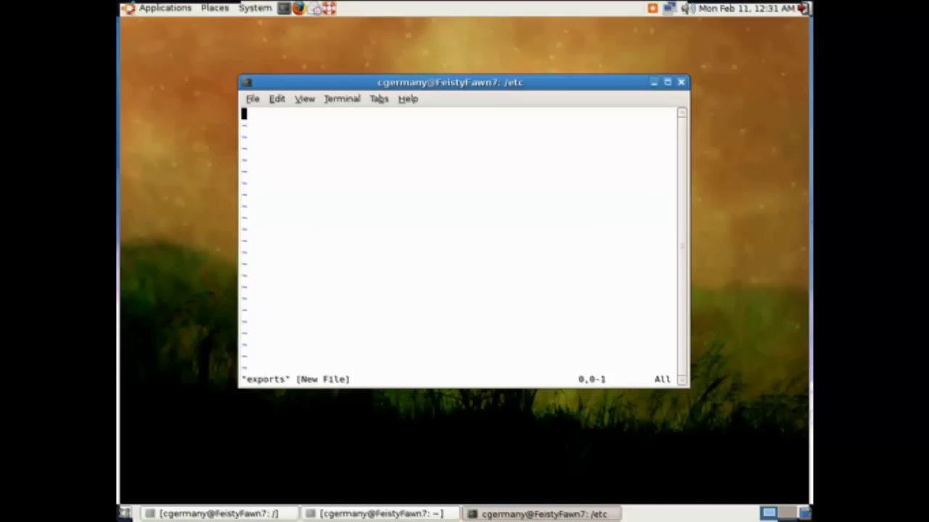
Type the /propaganda export line with address 0.0.0.0/0.0.0.0, replacing the earlier 192.168.20.0 attempt
type("i")
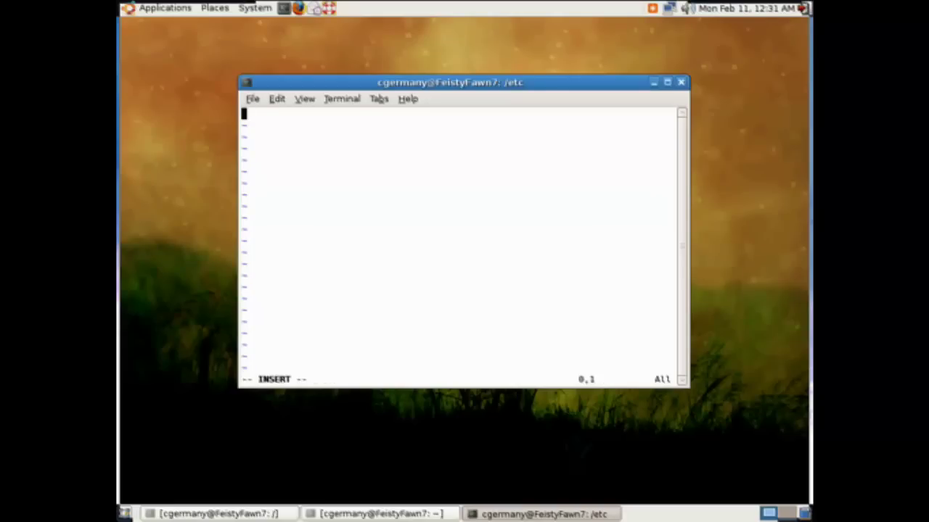
type("/propaganda    ")
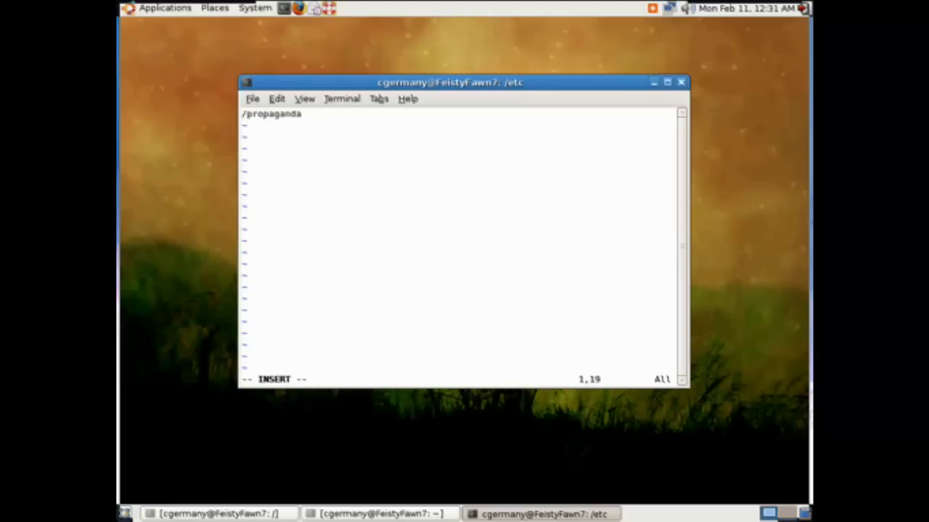
type("   0.0.0.0.")
key("BackSpace")
key("BackSpace")
key("BackSpace")
key("BackSpace")
key("BackSpace")
key("BackSpace")
key("BackSpace")
key("BackSpace")
type("192.168")
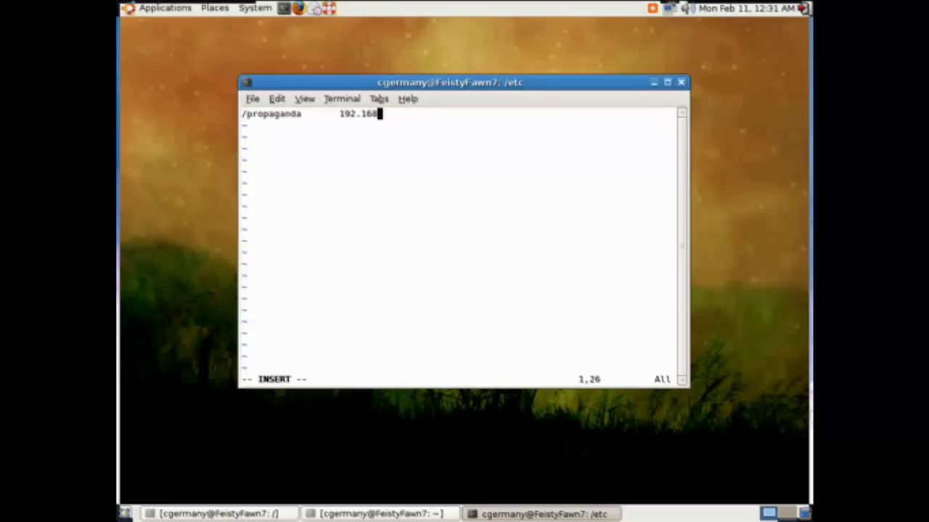
type(".20.0/255.25")
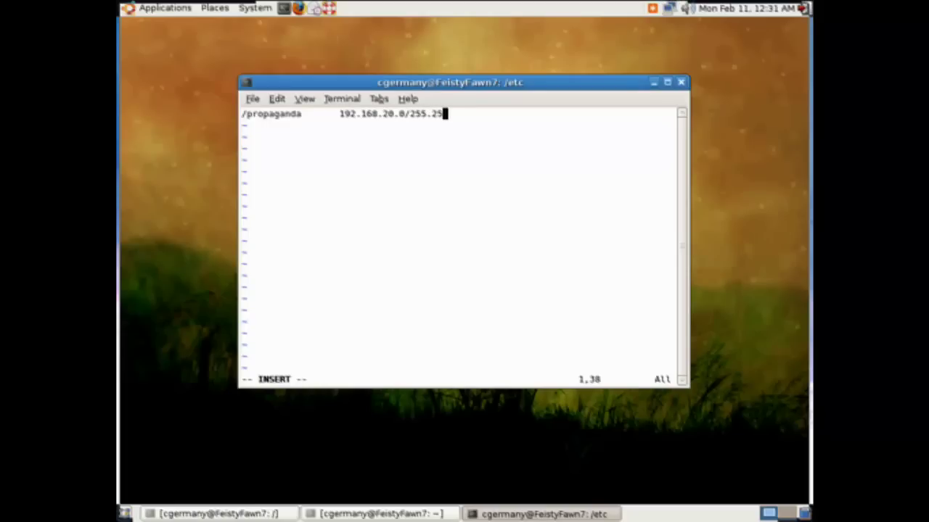
type("5.255.0")
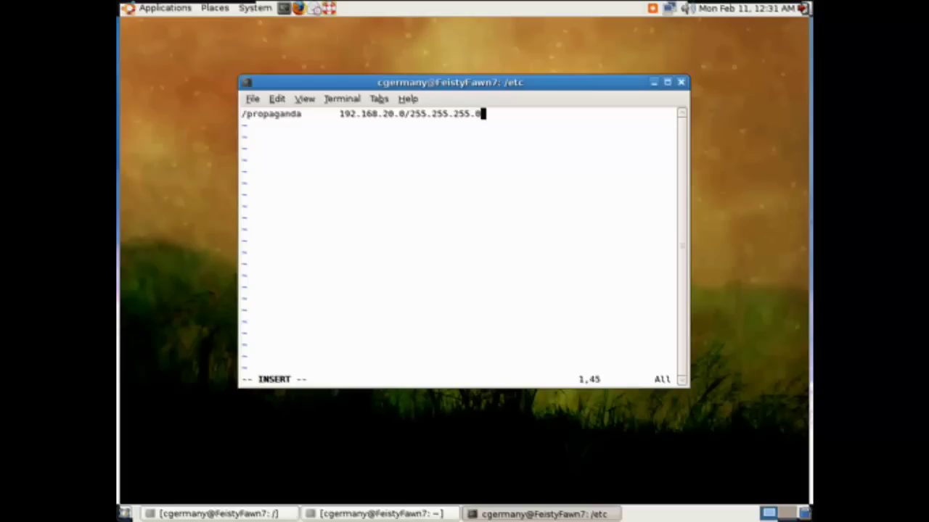
key("BackSpace")
key("BackSpace")
key("BackSpace")
key("BackSpace")
key("BackSpace")
key("BackSpace")
key("BackSpace")
key("BackSpace")
key("BackSpace")
key("BackSpace")
key("BackSpace")
key("BackSpace")
key("BackSpace")
key("BackSpace")
key("BackSpace")
key("BackSpace")
key("BackSpace")
key("BackSpace")
key("BackSpace")
key("BackSpace")
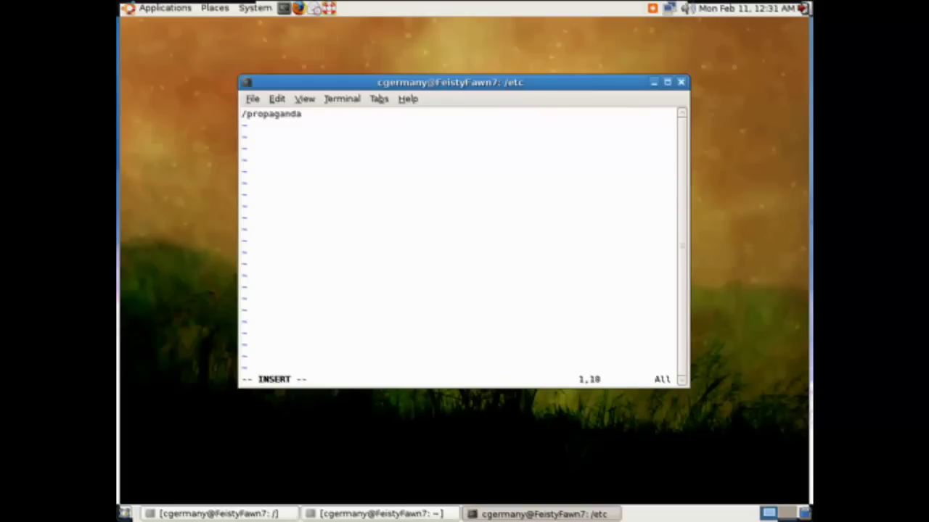
type("0.0.0.0/0")
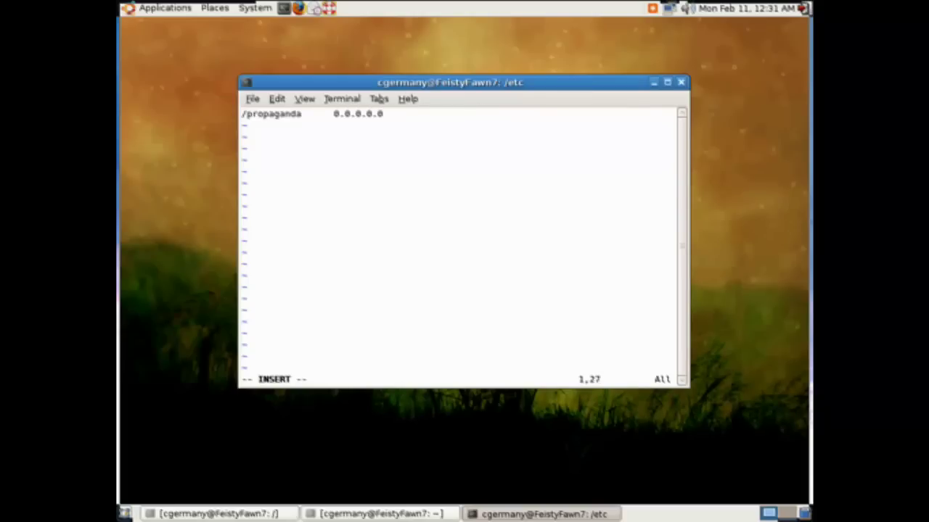
key("BackSpace")
key("BackSpace")
type("/0.0.0.0")
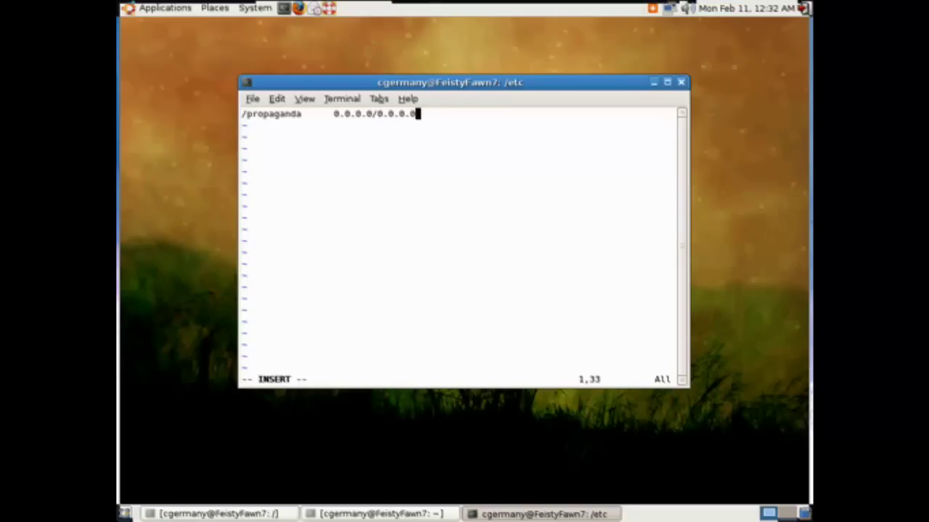
type("    ()")
Fill in the (rw,sync) options, fix the sync spelling, and start a new line
key("Right")
type("rw,sync")
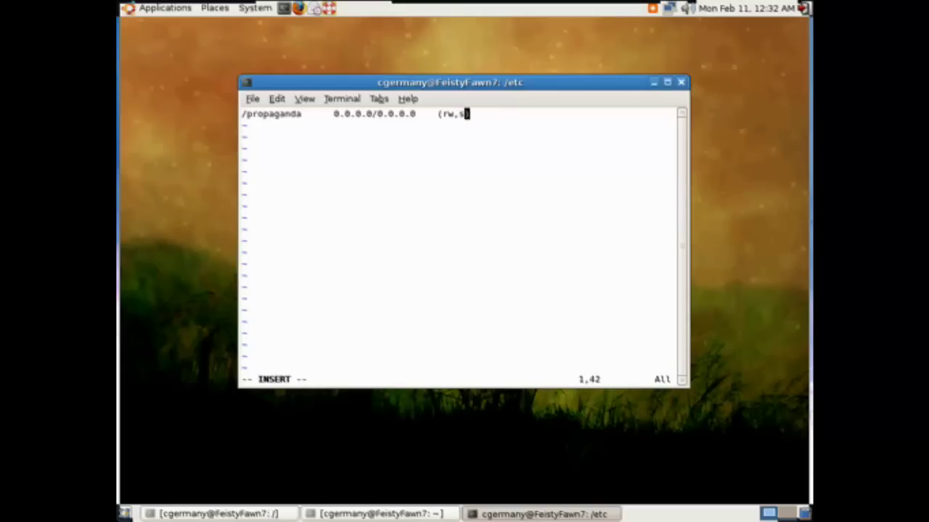
key("Right")
key("Left")
key("Left")
key("Left")
key("Left")
type("y")
key("Right")
key("Right")
key("Right")
key("Return")
Add the line '/SuperFunTest 0.0.0.0/0.0.0.0 (ro,sync)' and save and quit vim with :x
type("/SuperFunTest")
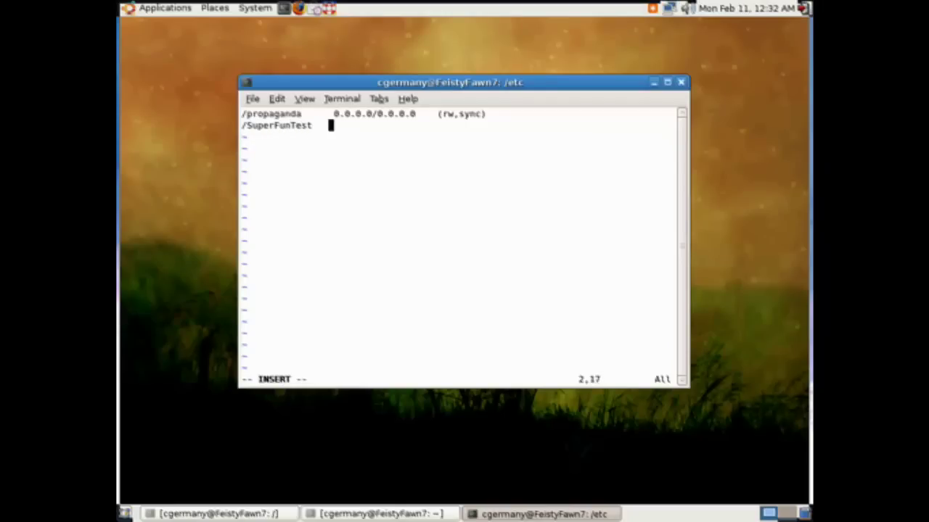
type("0.0.0.0")
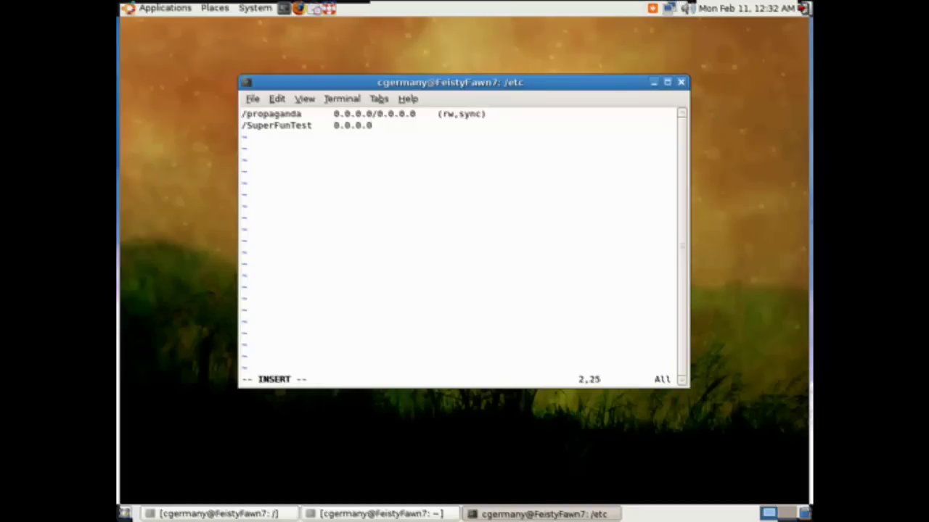
type("/0.0.0.0    (")
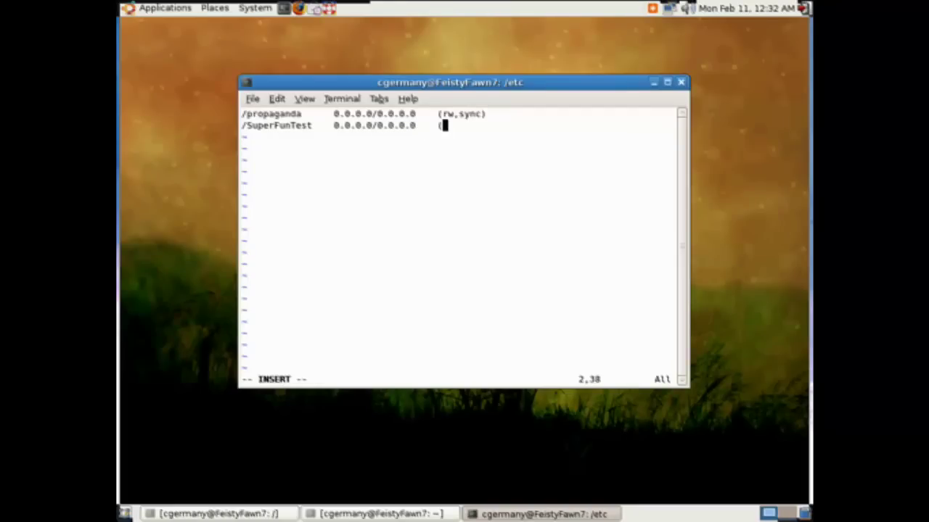
type("ro,sync)")
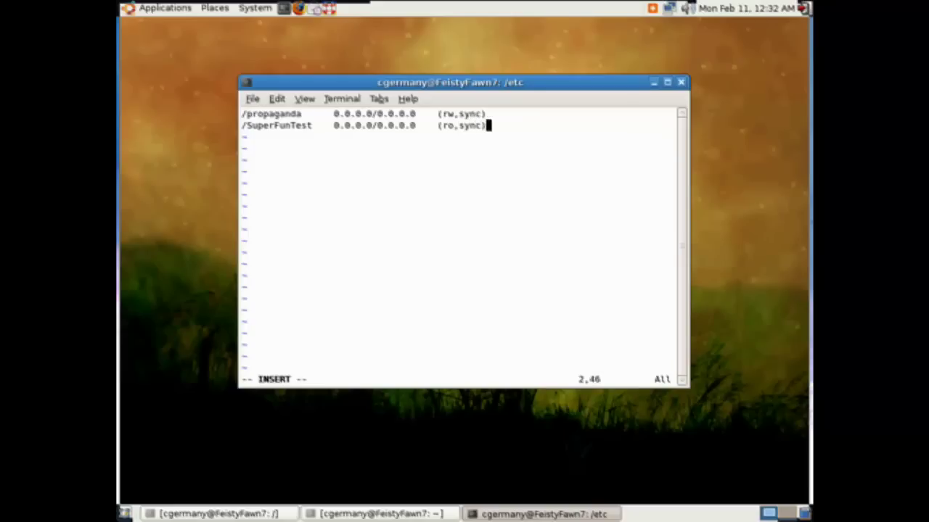
key("Return")
key("Escape")
type(":x")
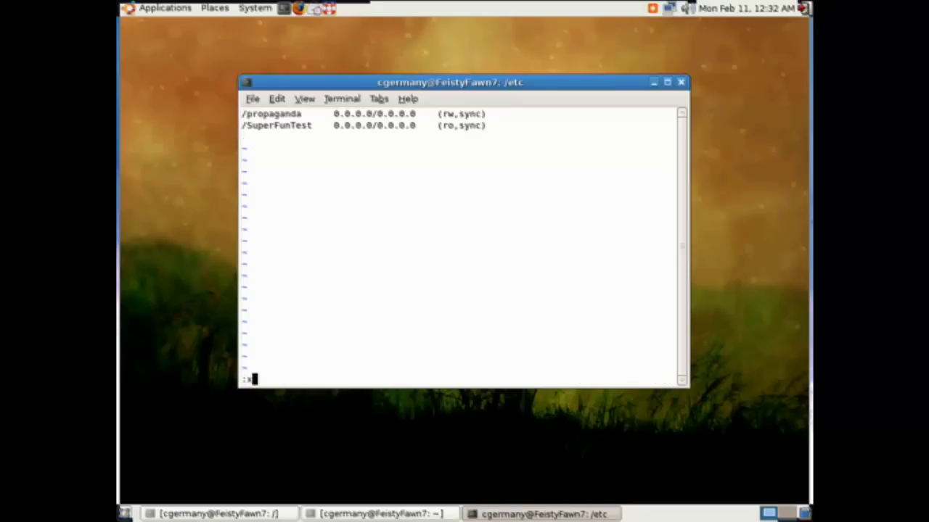
key("Return")
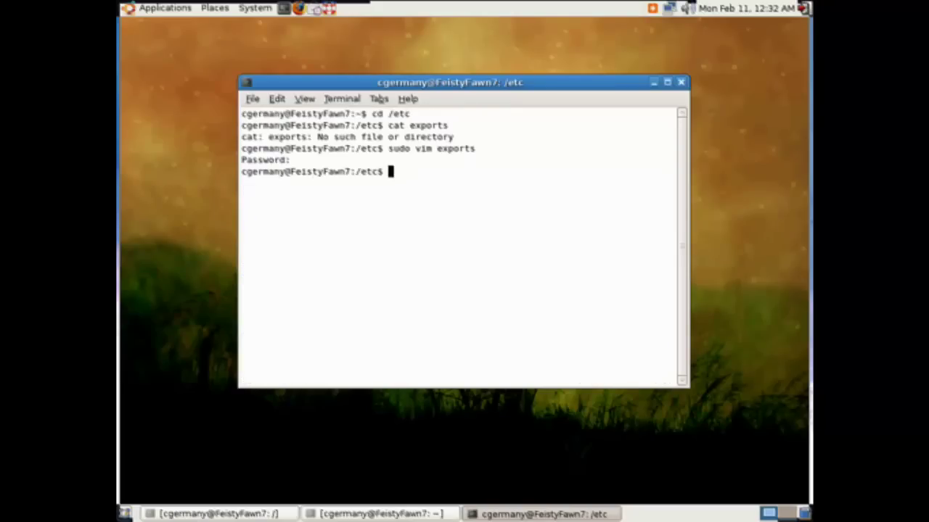